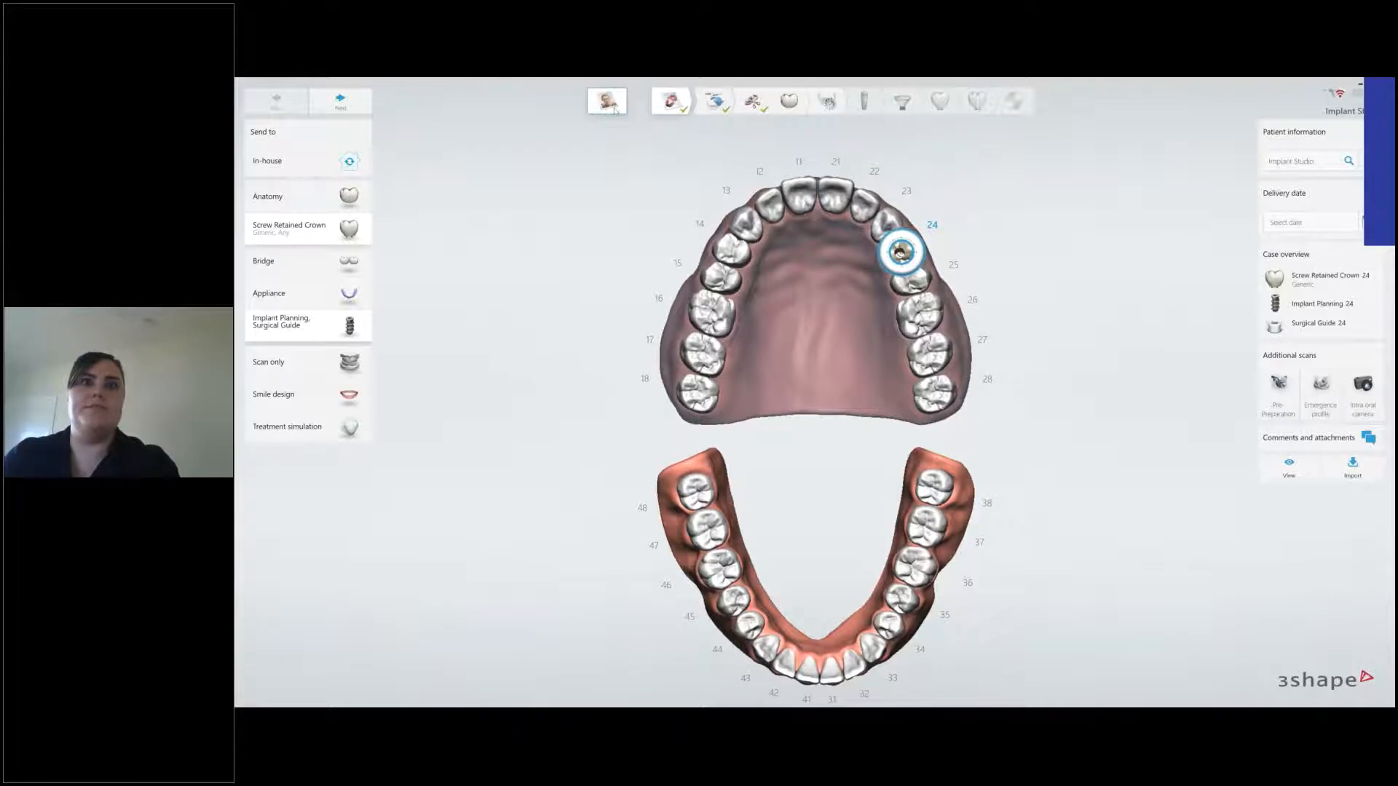
# Look at the case on the patient page, return to its order form and select tooth 24.
pyautogui.click(615, 109)
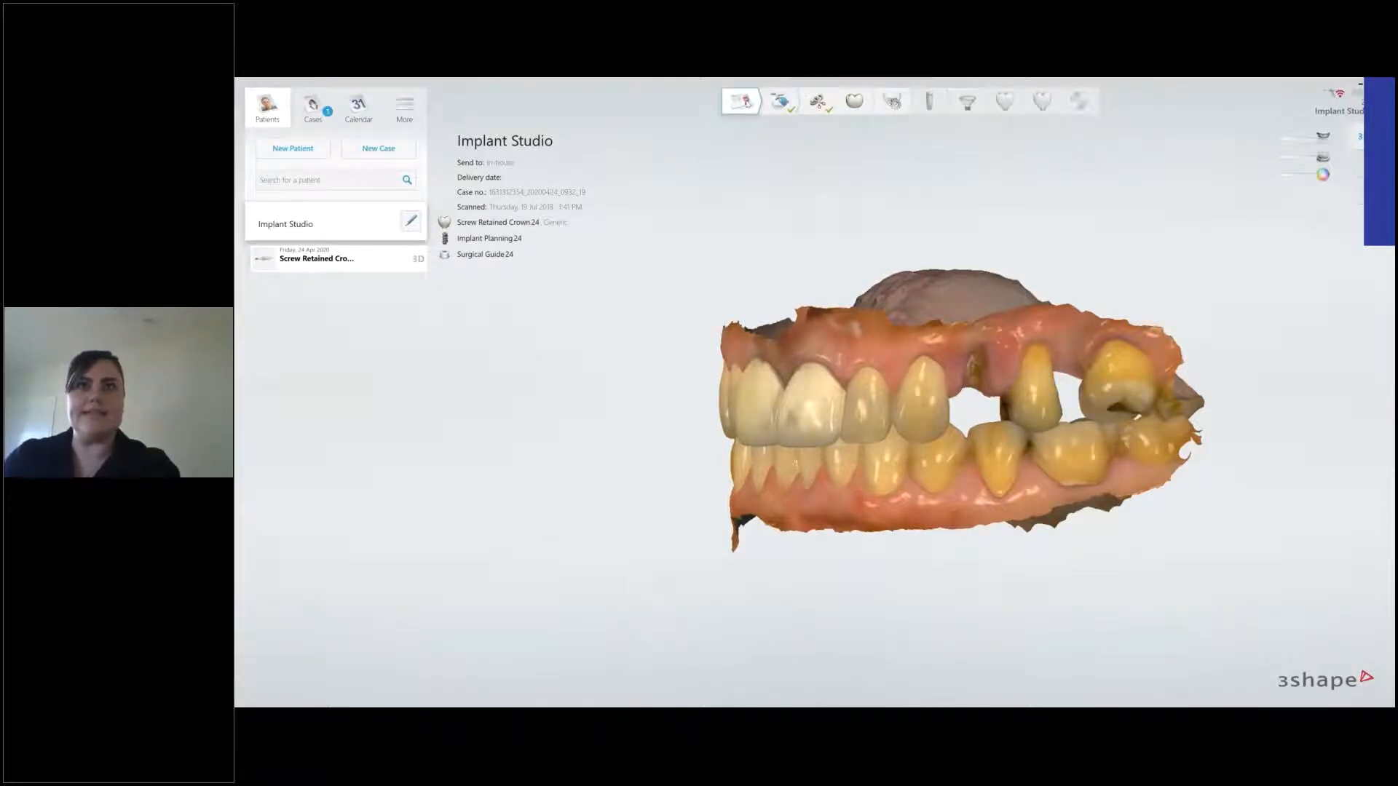
pyautogui.click(740, 101)
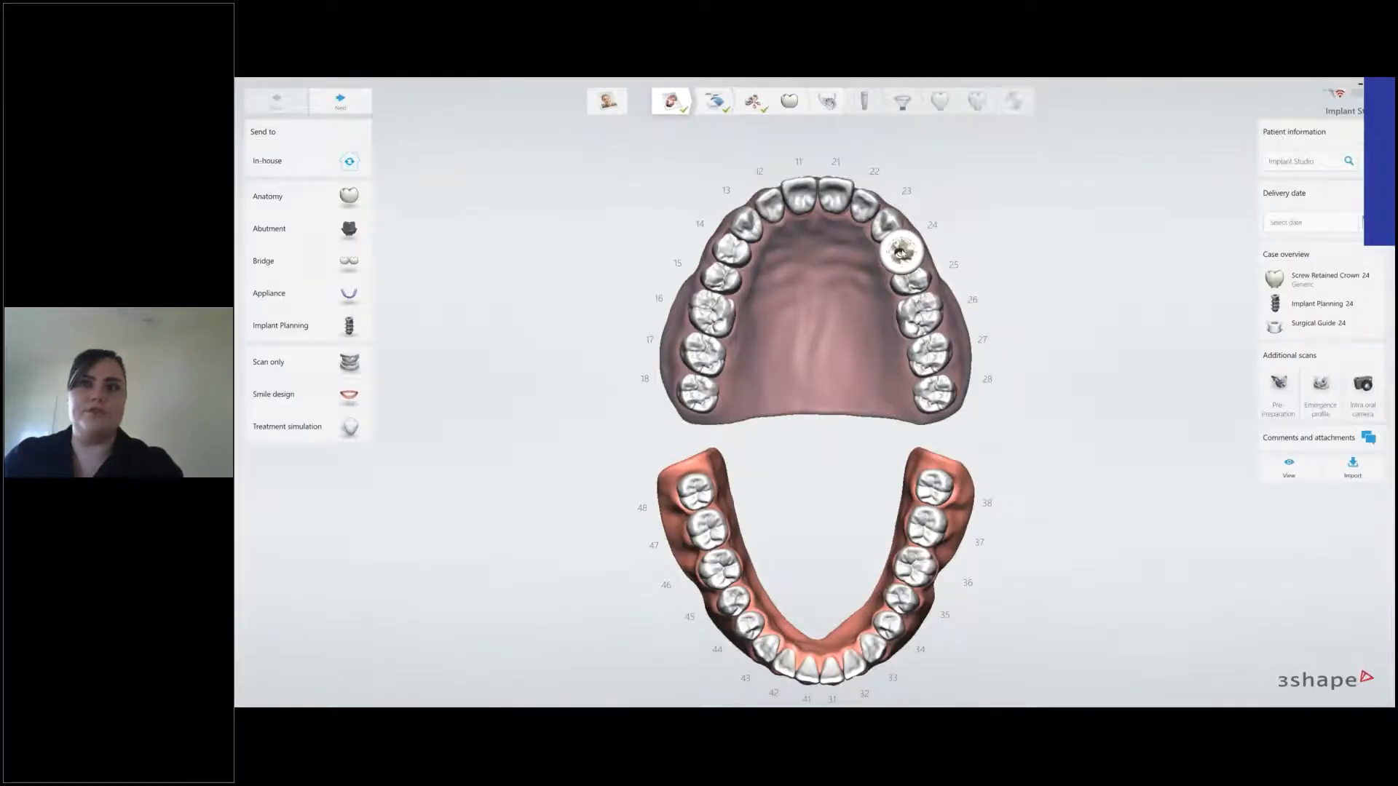
pyautogui.click(901, 251)
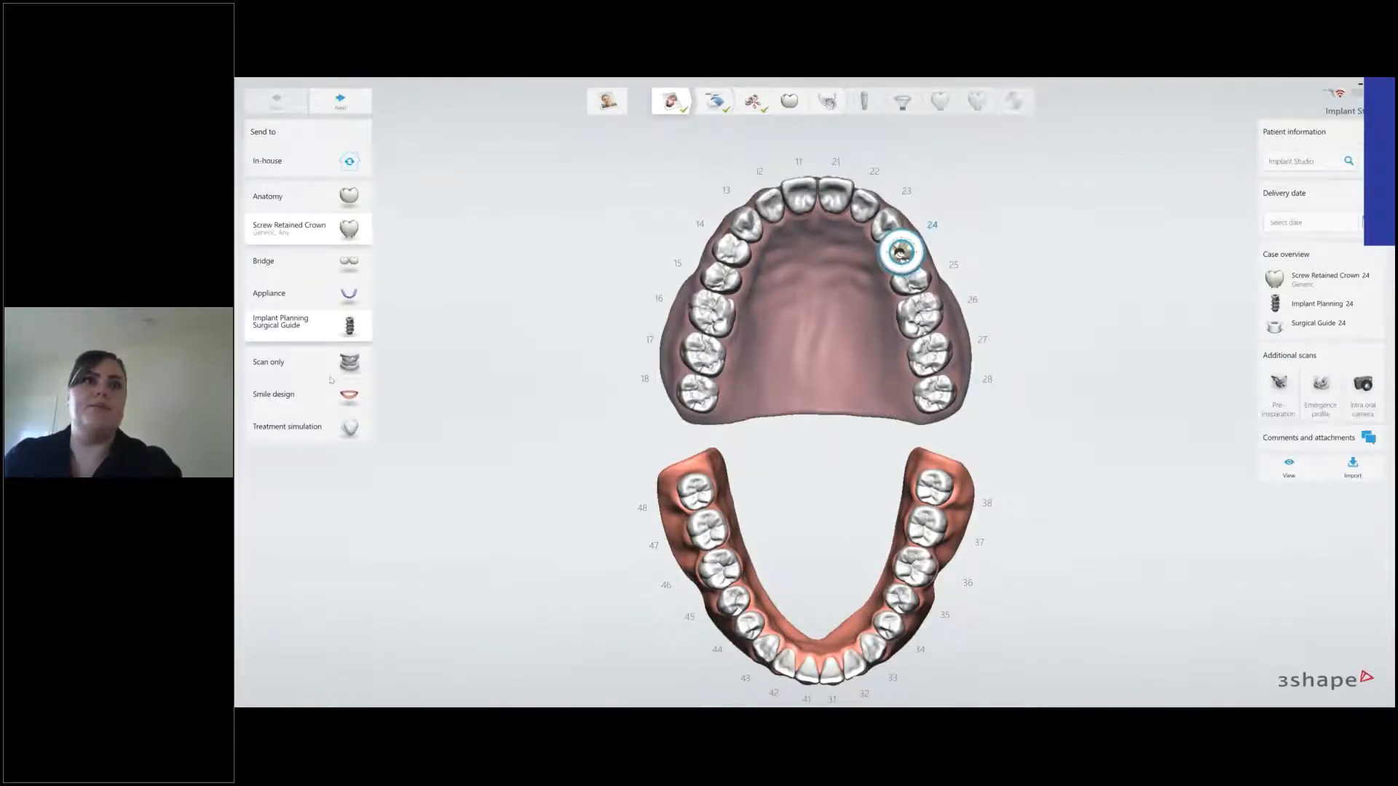
# Switch Surgical Guide off and back on in the implant planning options for tooth 24.
pyautogui.click(306, 331)
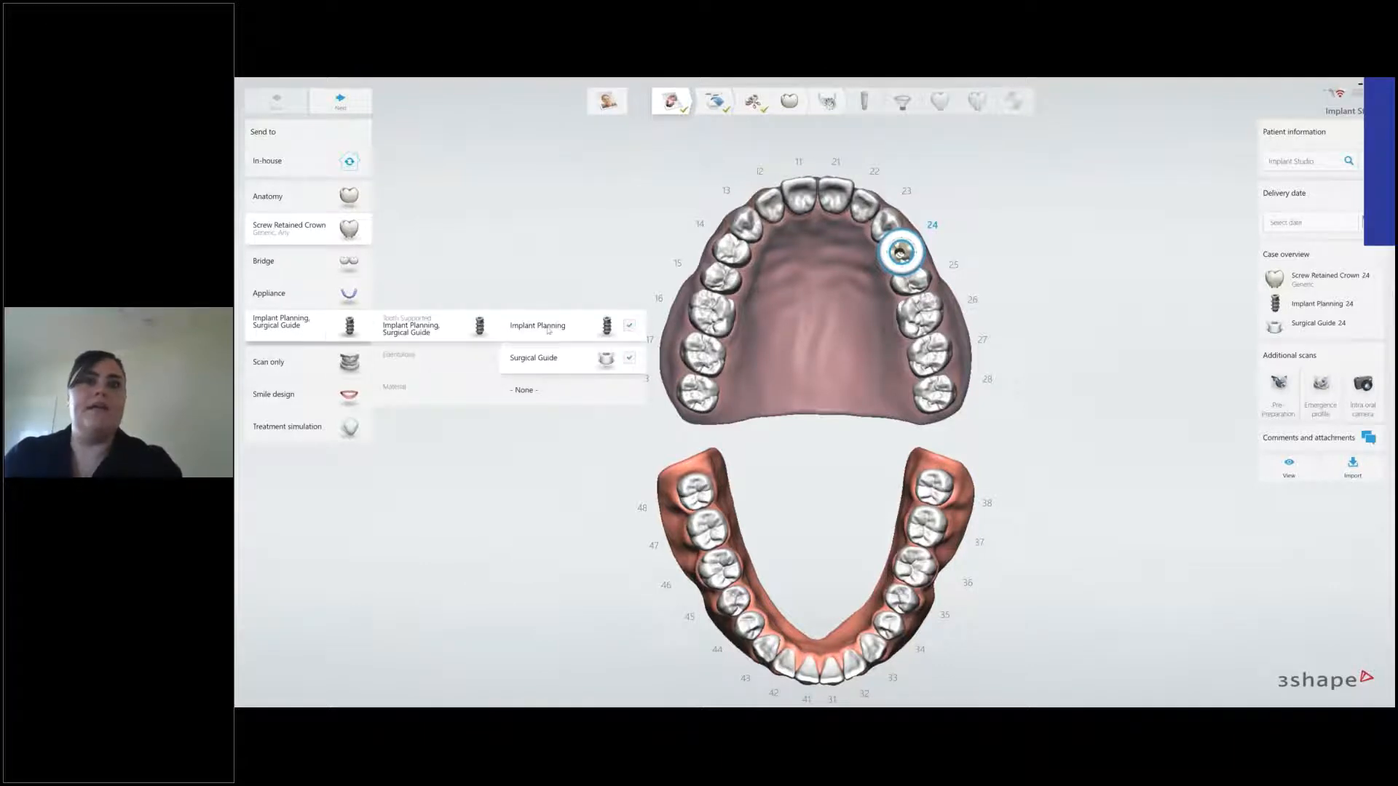
pyautogui.click(629, 359)
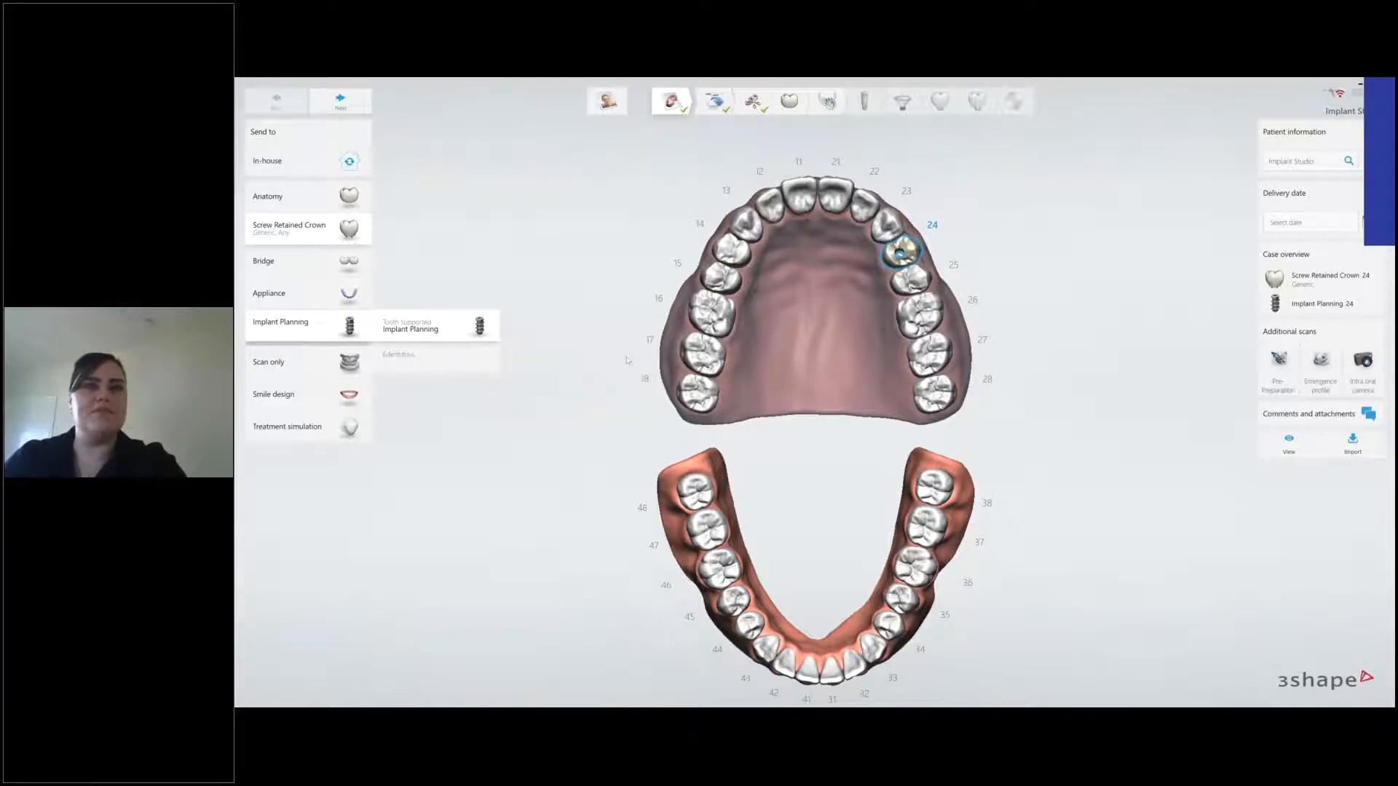
pyautogui.click(629, 358)
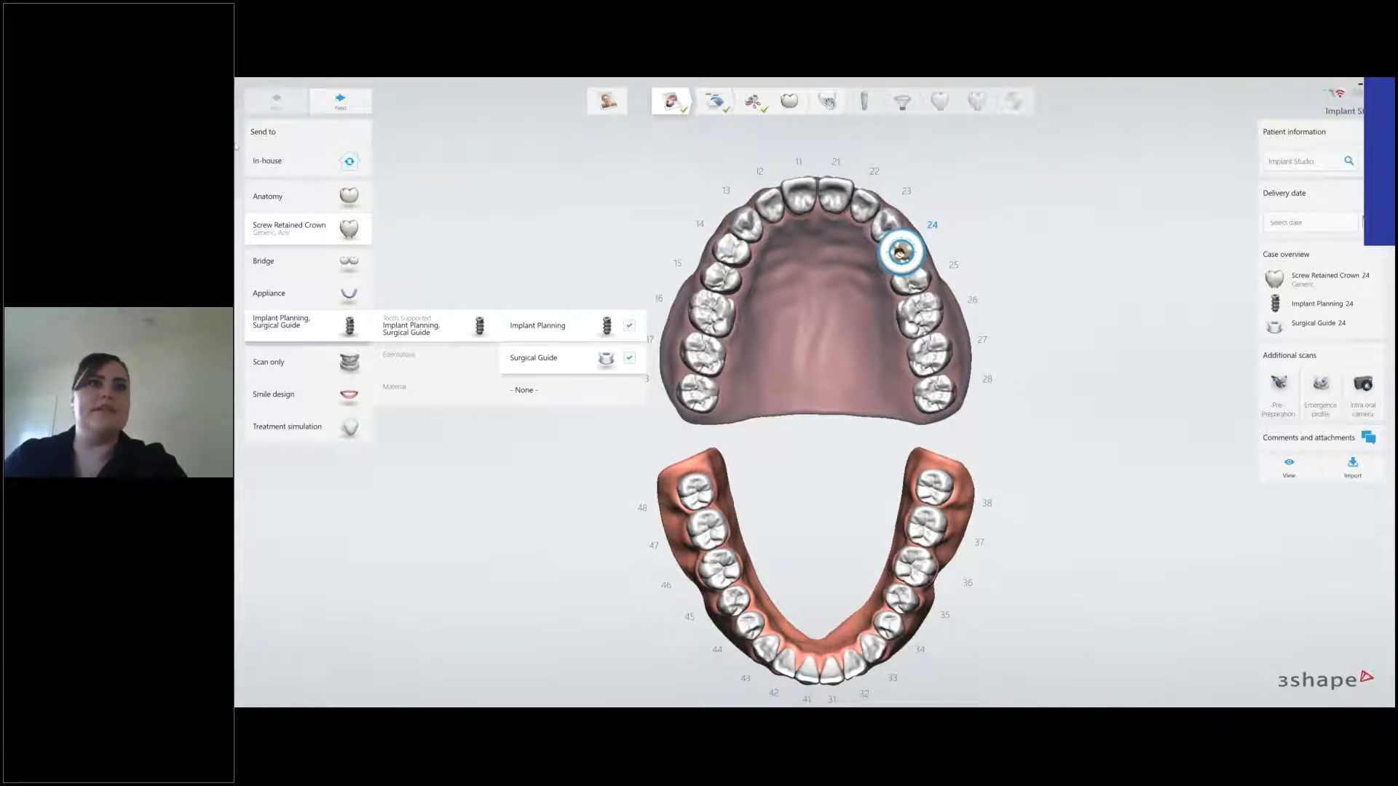
# Review the Screw Retained Crown options for tooth 24 and proceed to the scan import stage.
pyautogui.click(281, 225)
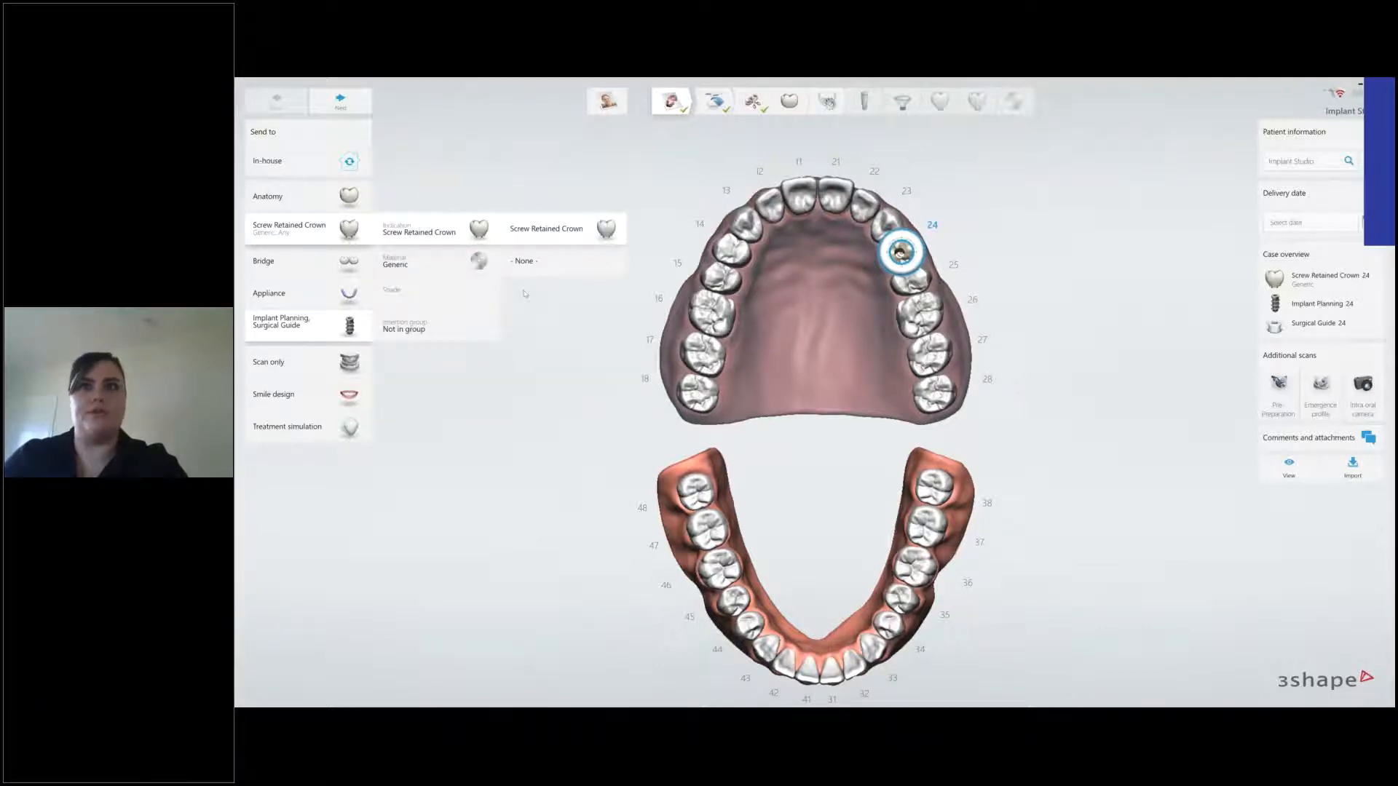
pyautogui.click(557, 334)
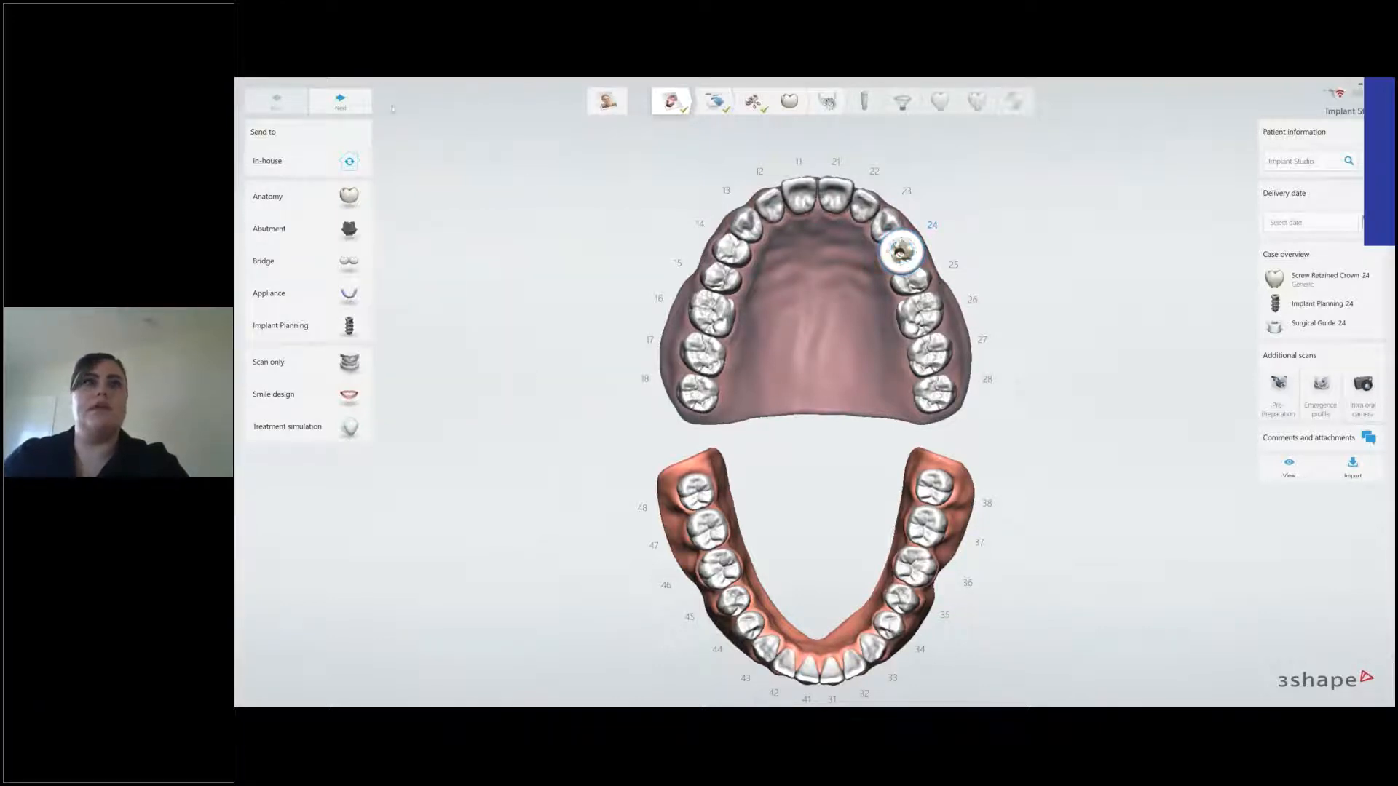
pyautogui.click(348, 107)
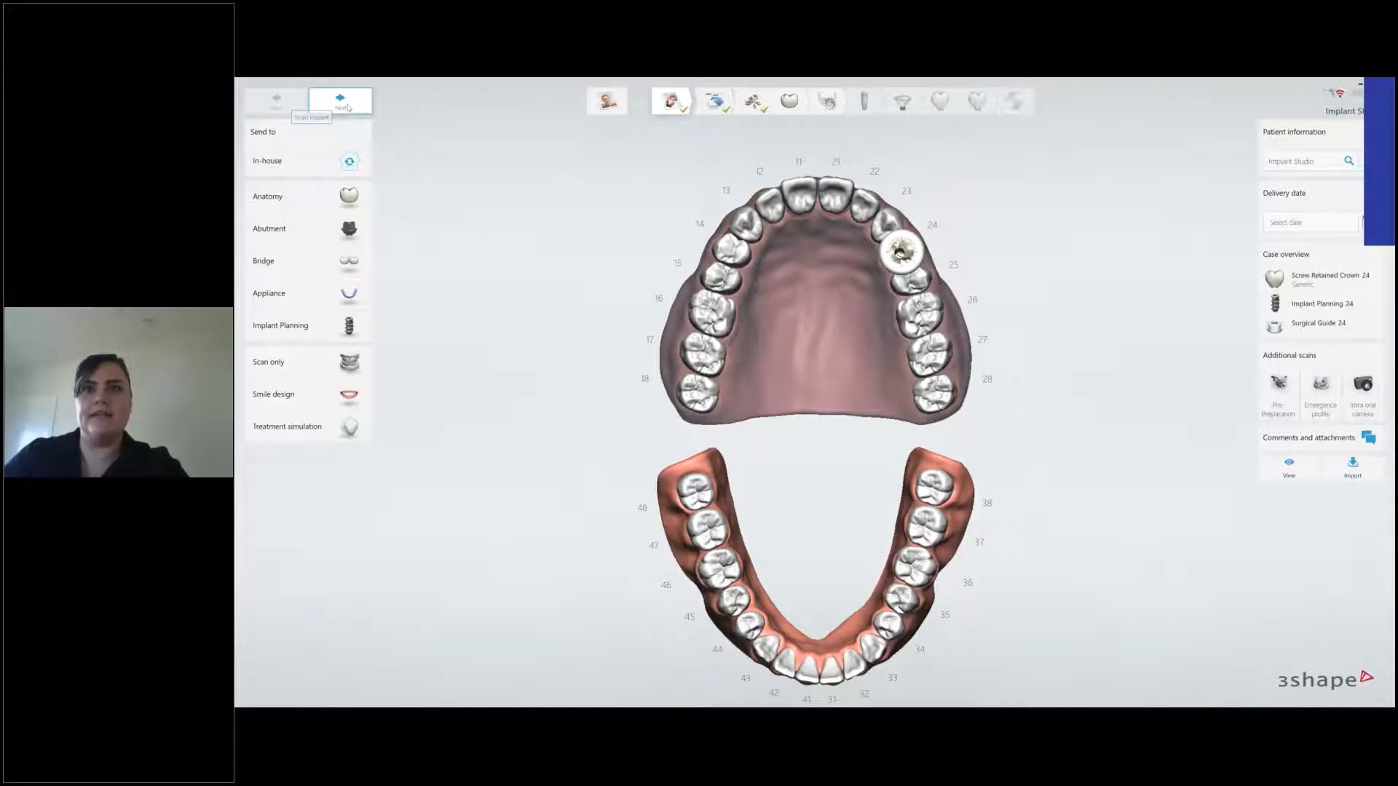
pyautogui.click(876, 545)
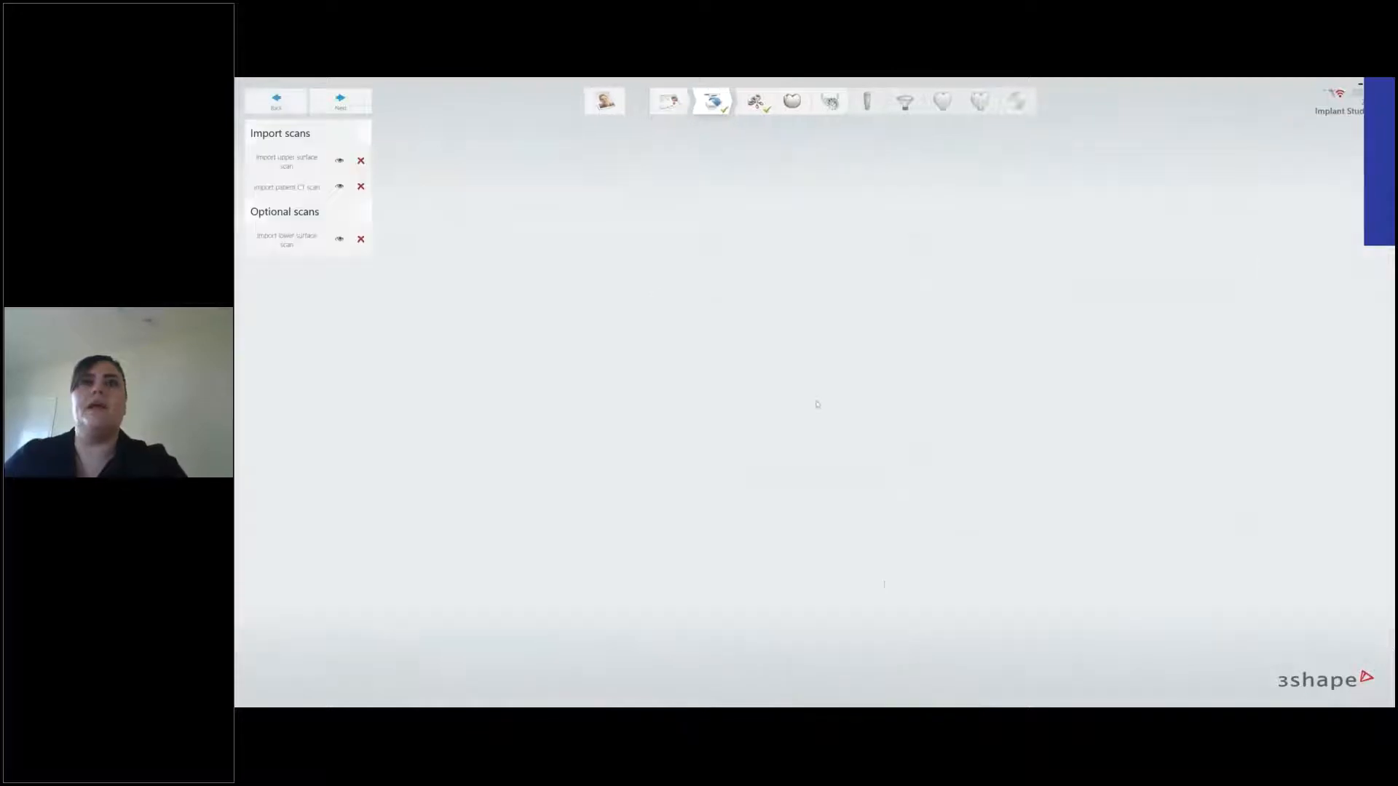
# Preview the imported upper surface scan, and open and cancel its removal.
pyautogui.click(338, 161)
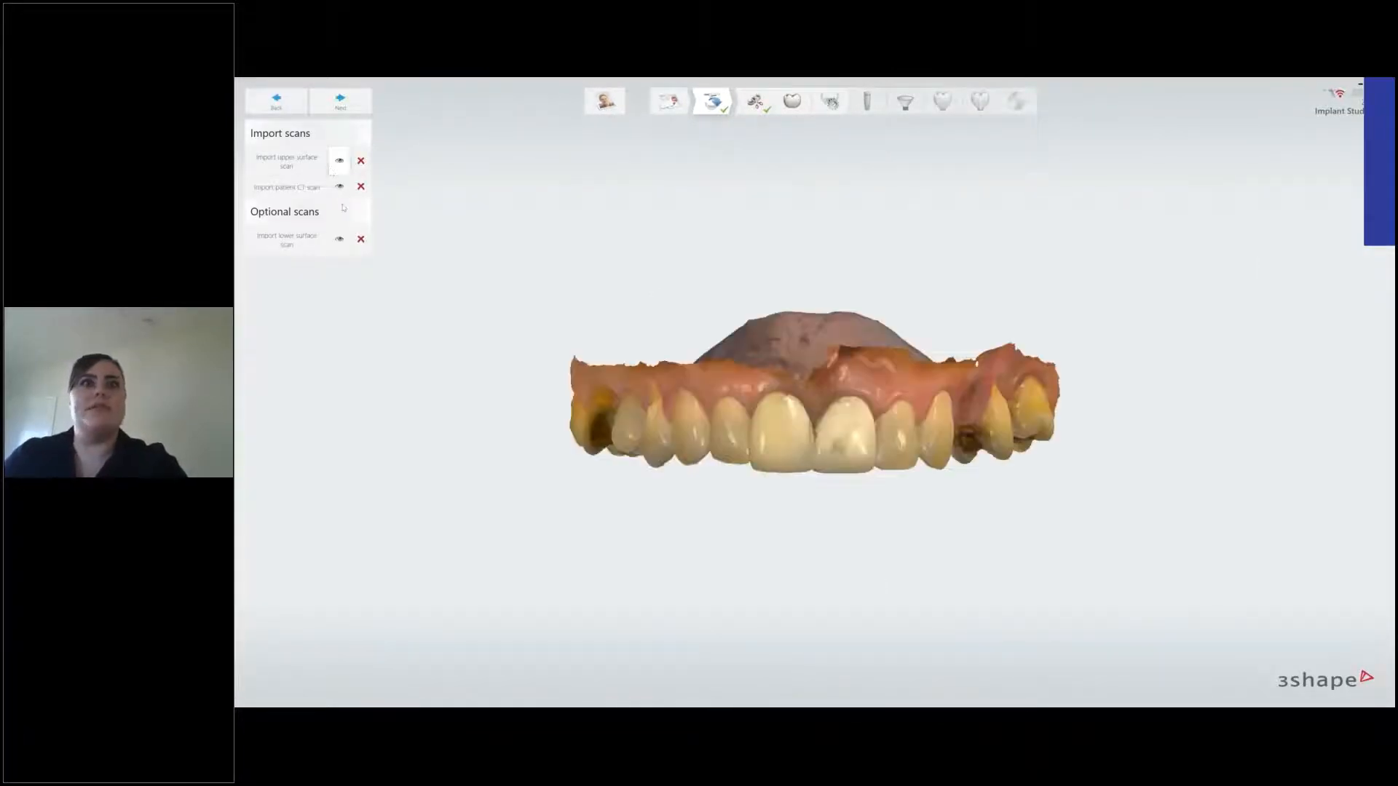
pyautogui.click(360, 161)
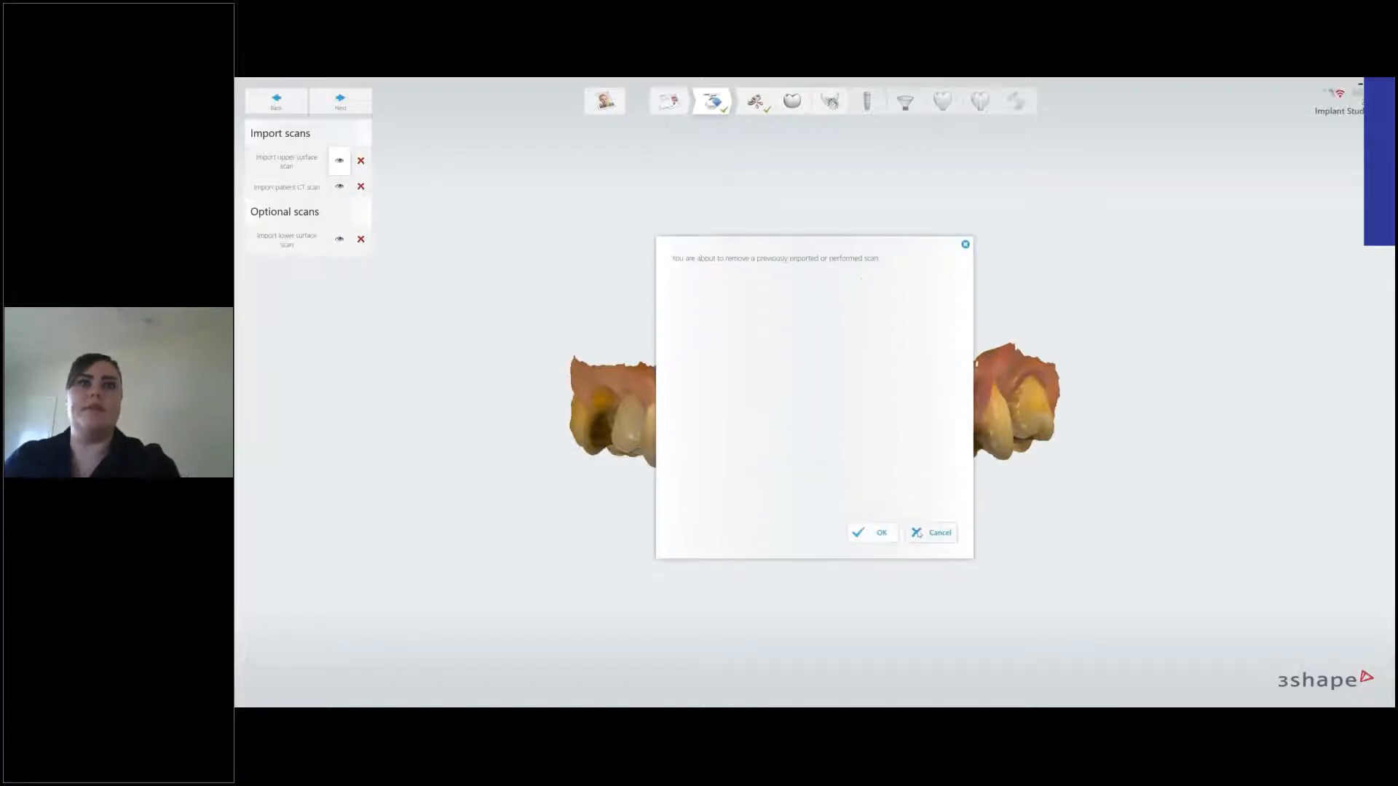
pyautogui.click(919, 534)
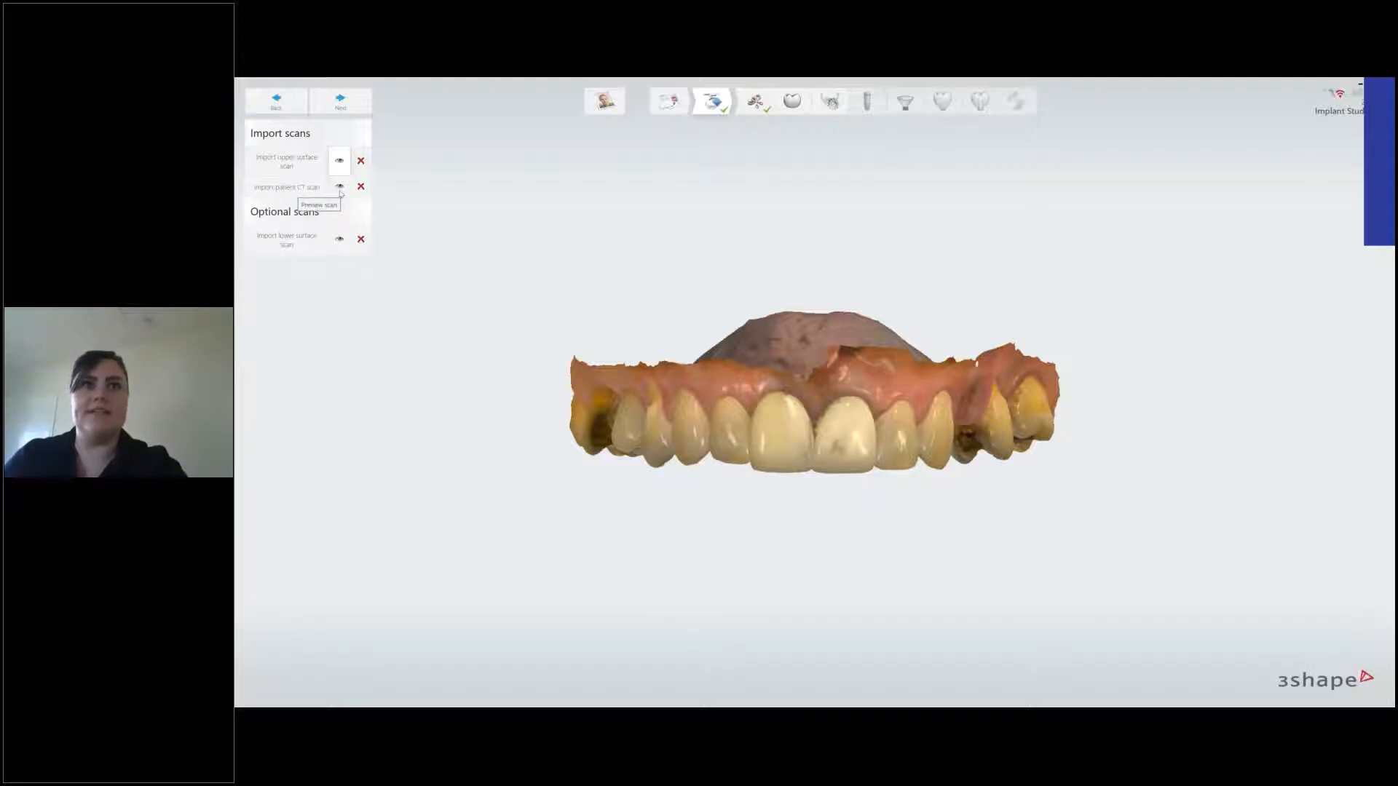
# Proceed to the Preparation stage and inspect the upper jaw scan from the occlusal side.
pyautogui.click(350, 104)
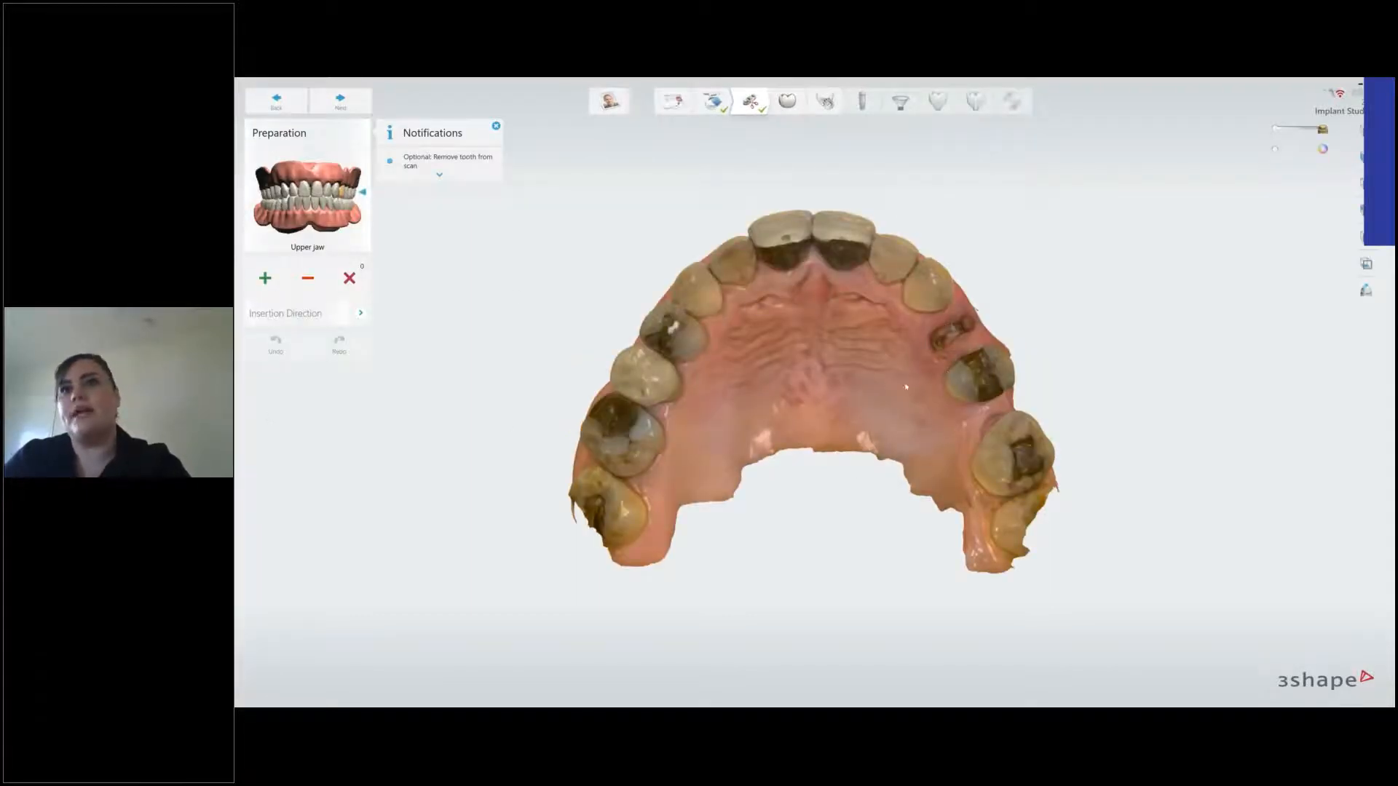
pyautogui.moveTo(877, 381); pyautogui.dragTo(889, 381, button='right')
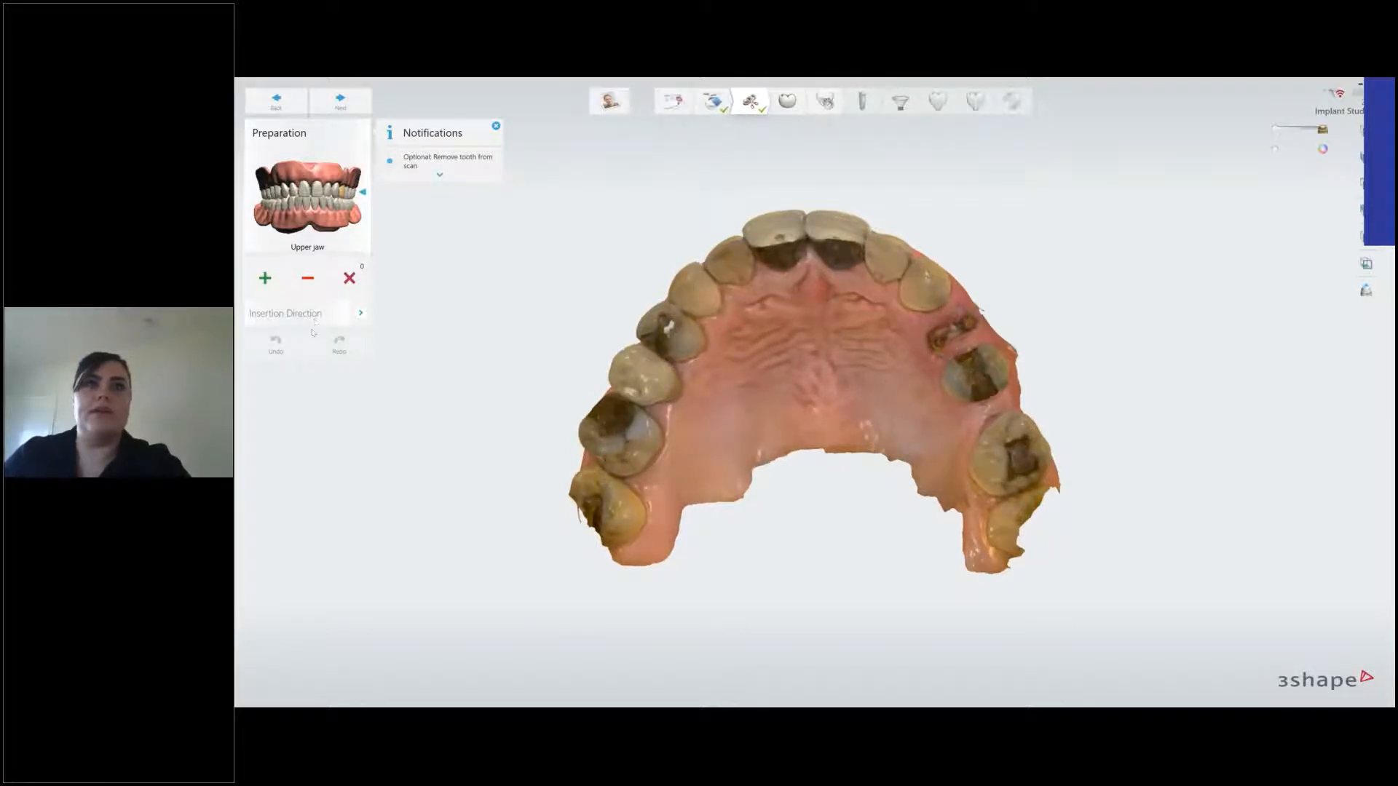
pyautogui.moveTo(938, 318); pyautogui.dragTo(929, 330, button='right')
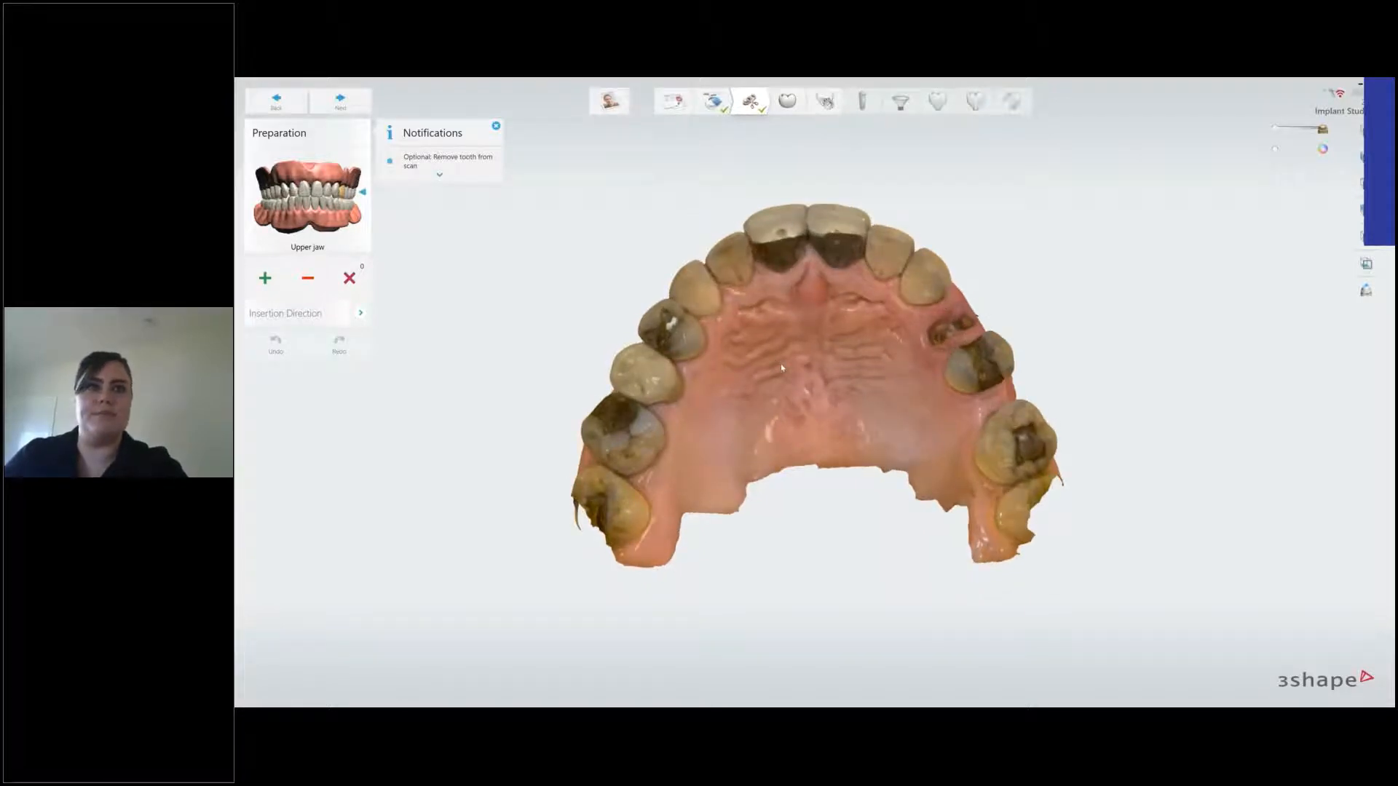
pyautogui.moveTo(798, 334); pyautogui.dragTo(769, 280, button='right')
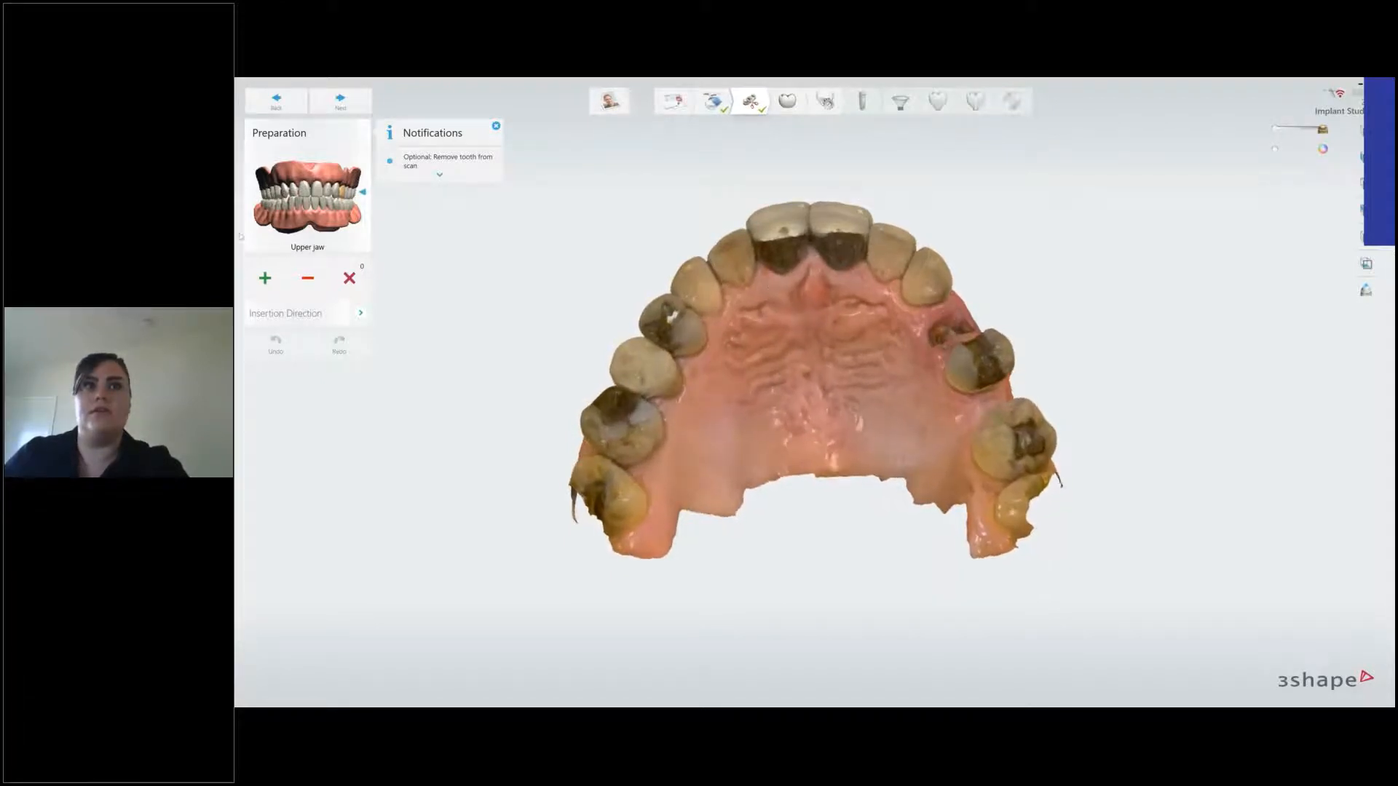
# Virtually remove the canine in front of the tooth 24 site from the upper jaw scan.
pyautogui.click(263, 283)
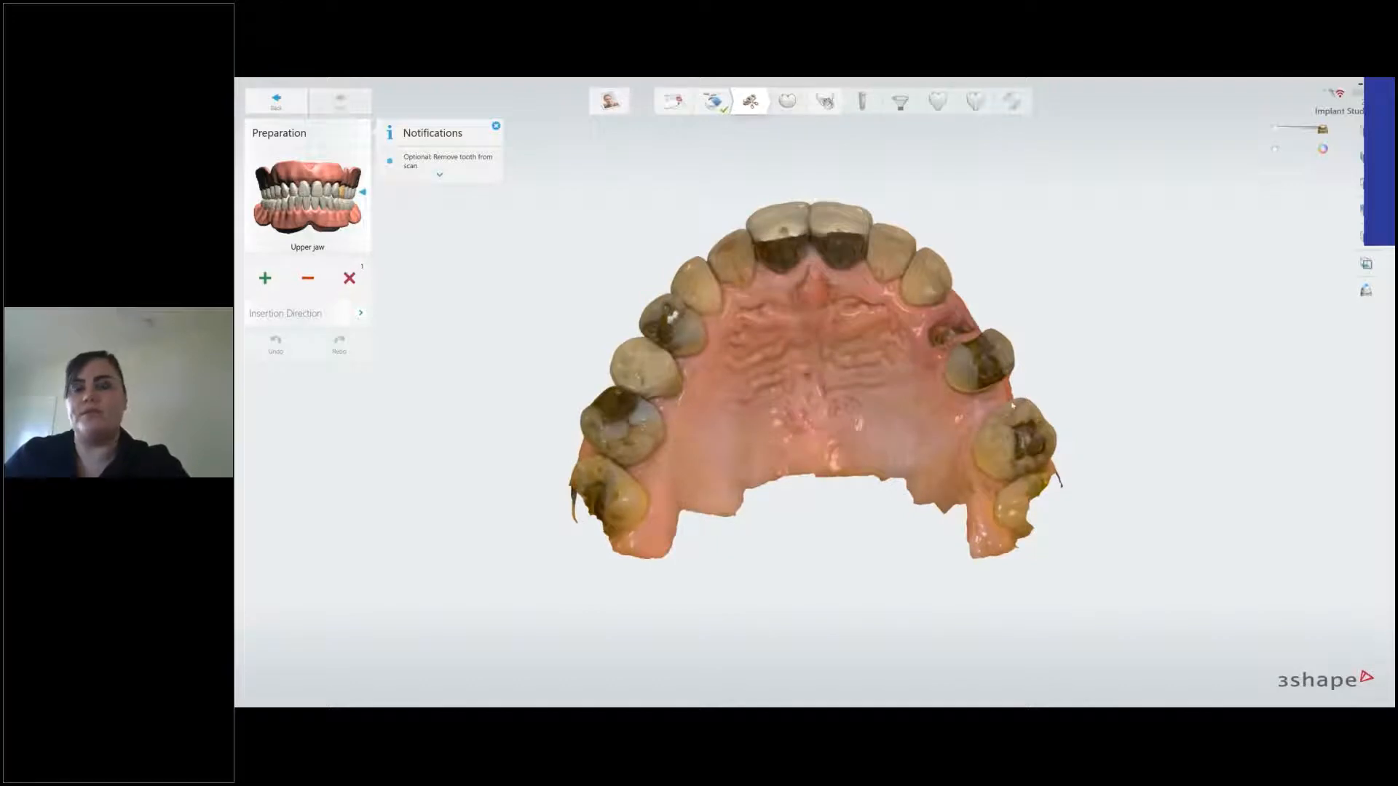
pyautogui.moveTo(948, 411); pyautogui.dragTo(893, 358, button='right')
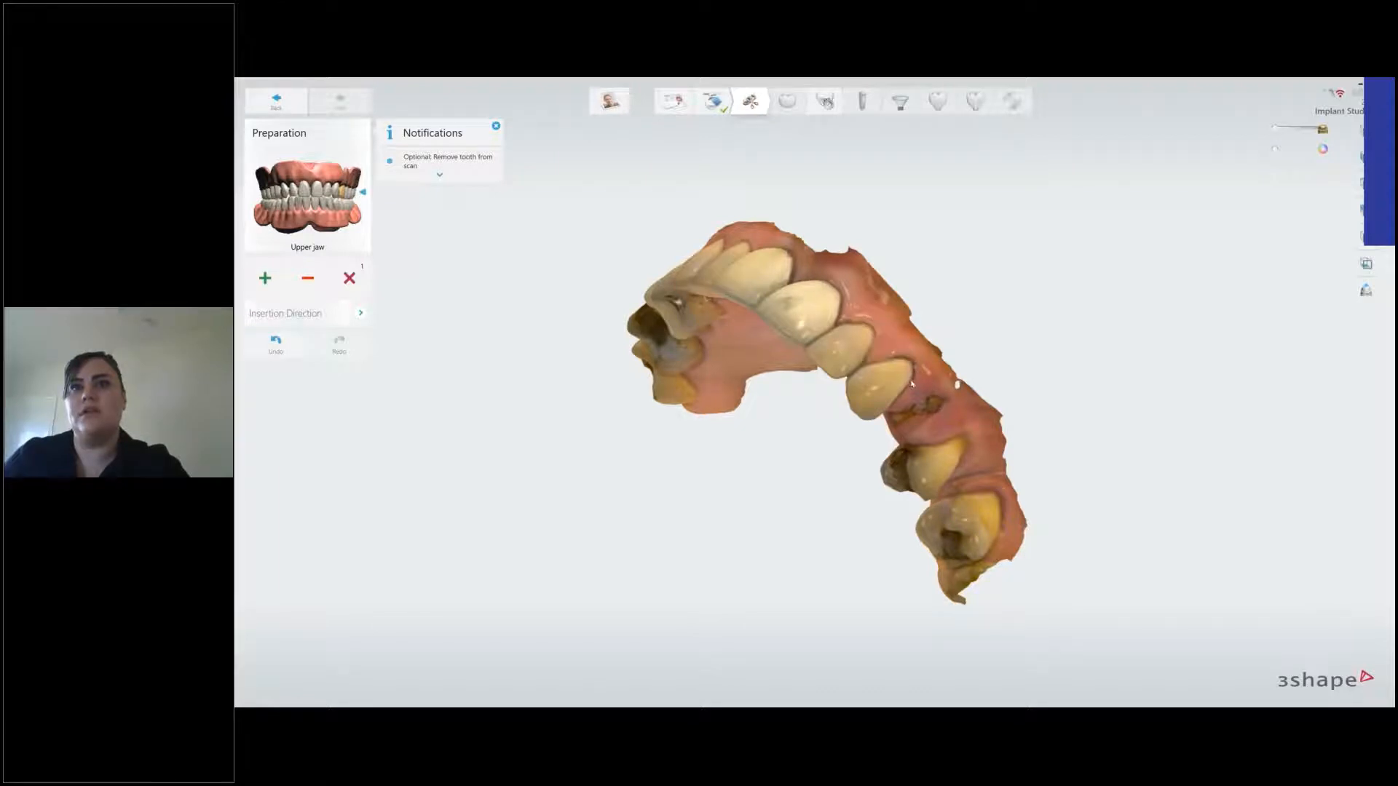
pyautogui.moveTo(969, 361); pyautogui.dragTo(865, 387, button='right')
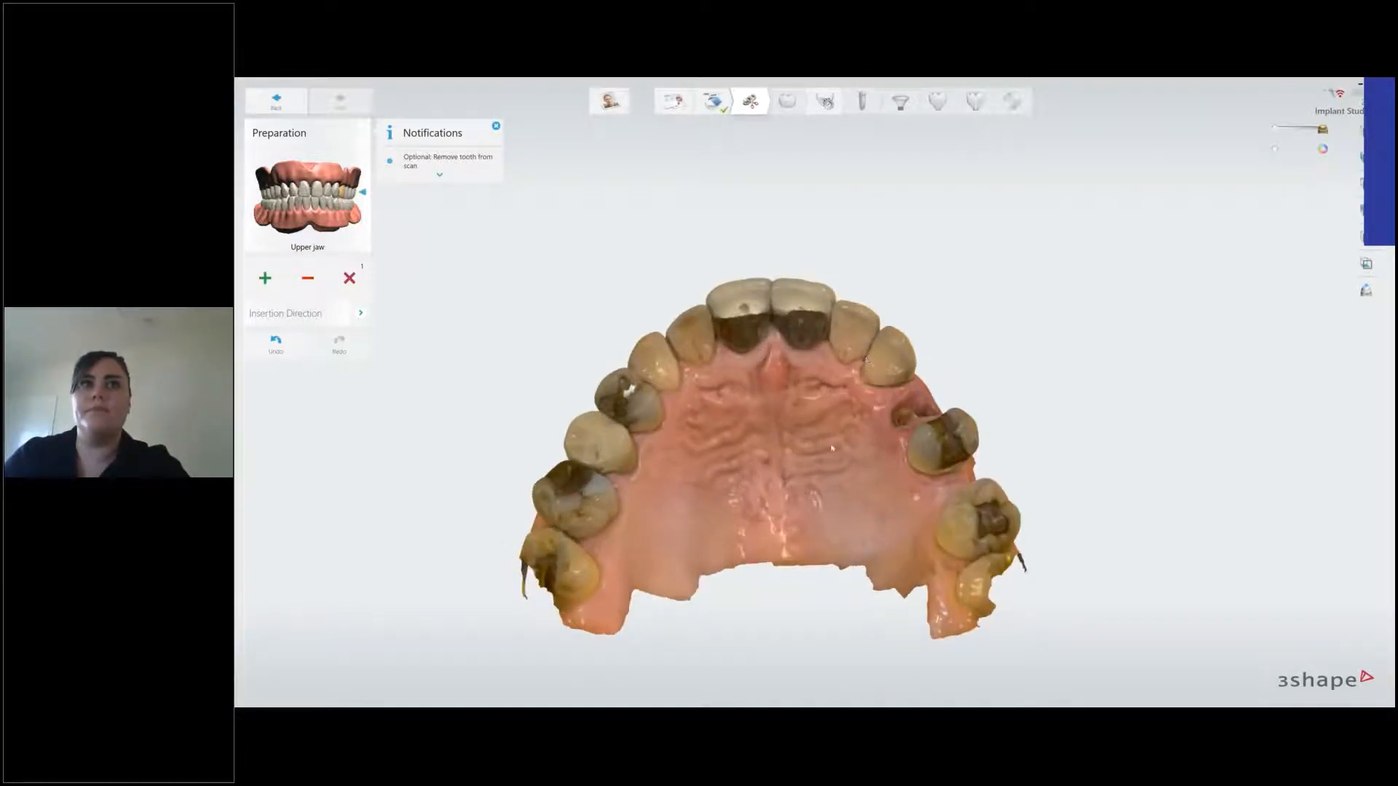
pyautogui.moveTo(832, 447); pyautogui.dragTo(895, 360, button='right')
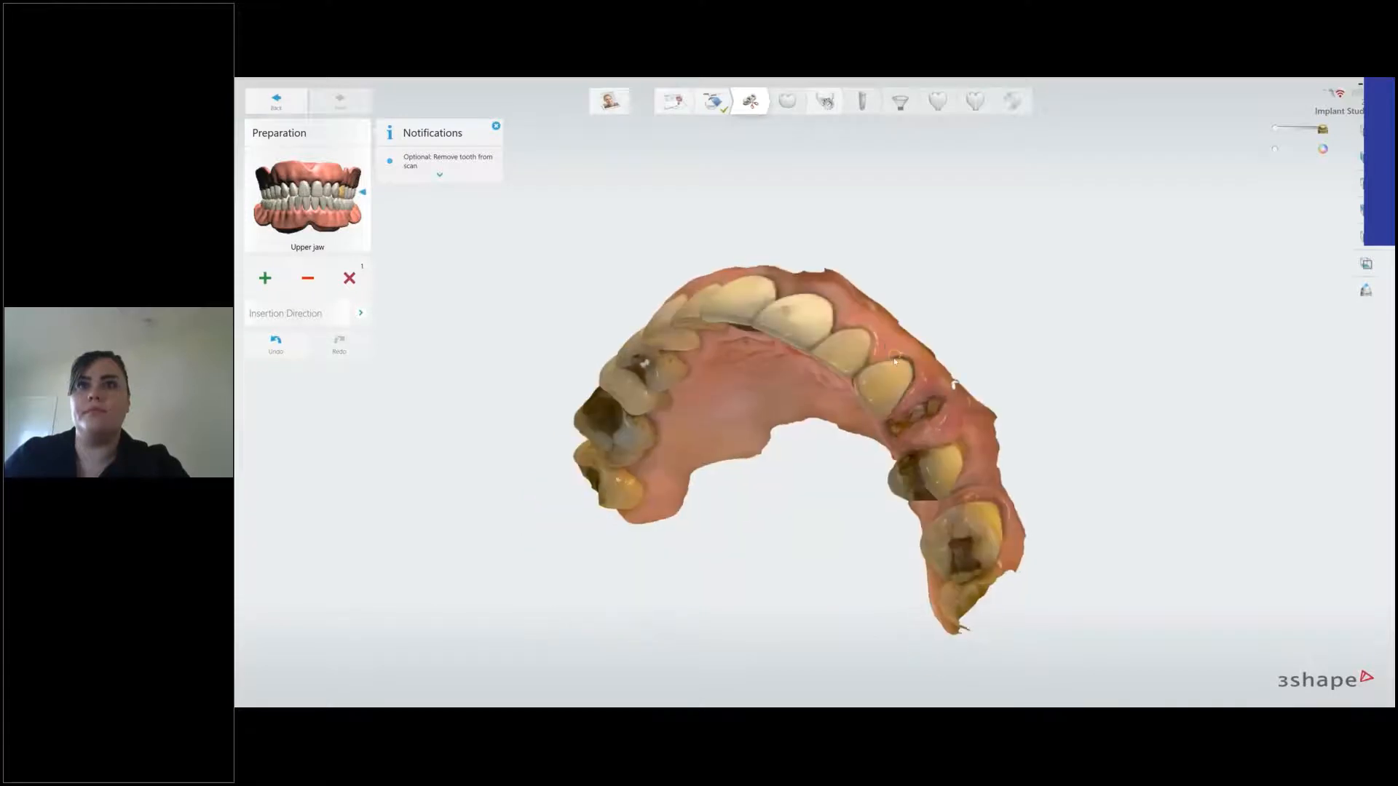
pyautogui.click(894, 360)
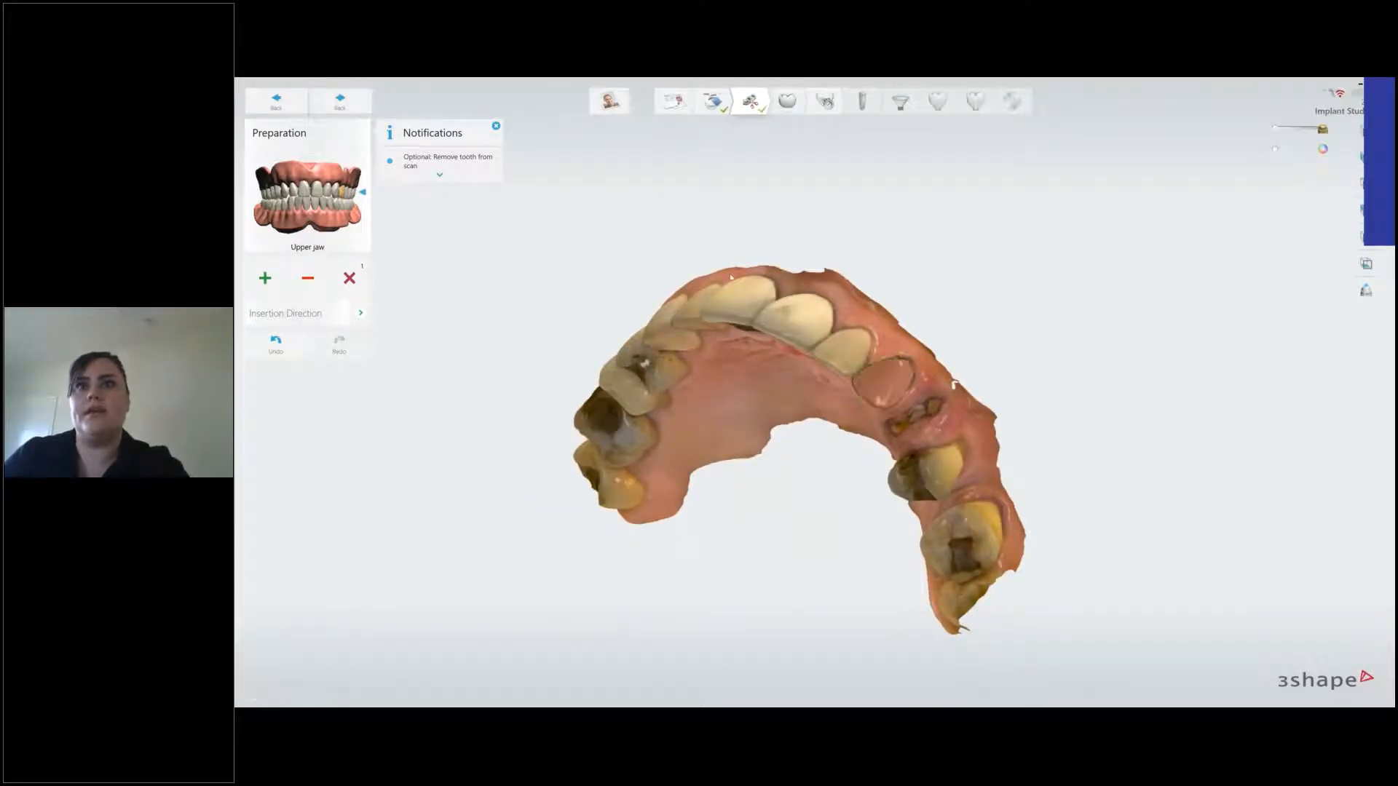
pyautogui.moveTo(848, 367); pyautogui.dragTo(935, 424, button='right')
# Undo the canine's virtual removal and clear the tooth selection added for it.
pyautogui.hotkey('ctrl', 'z')
pyautogui.hotkey('ctrl', 'y')
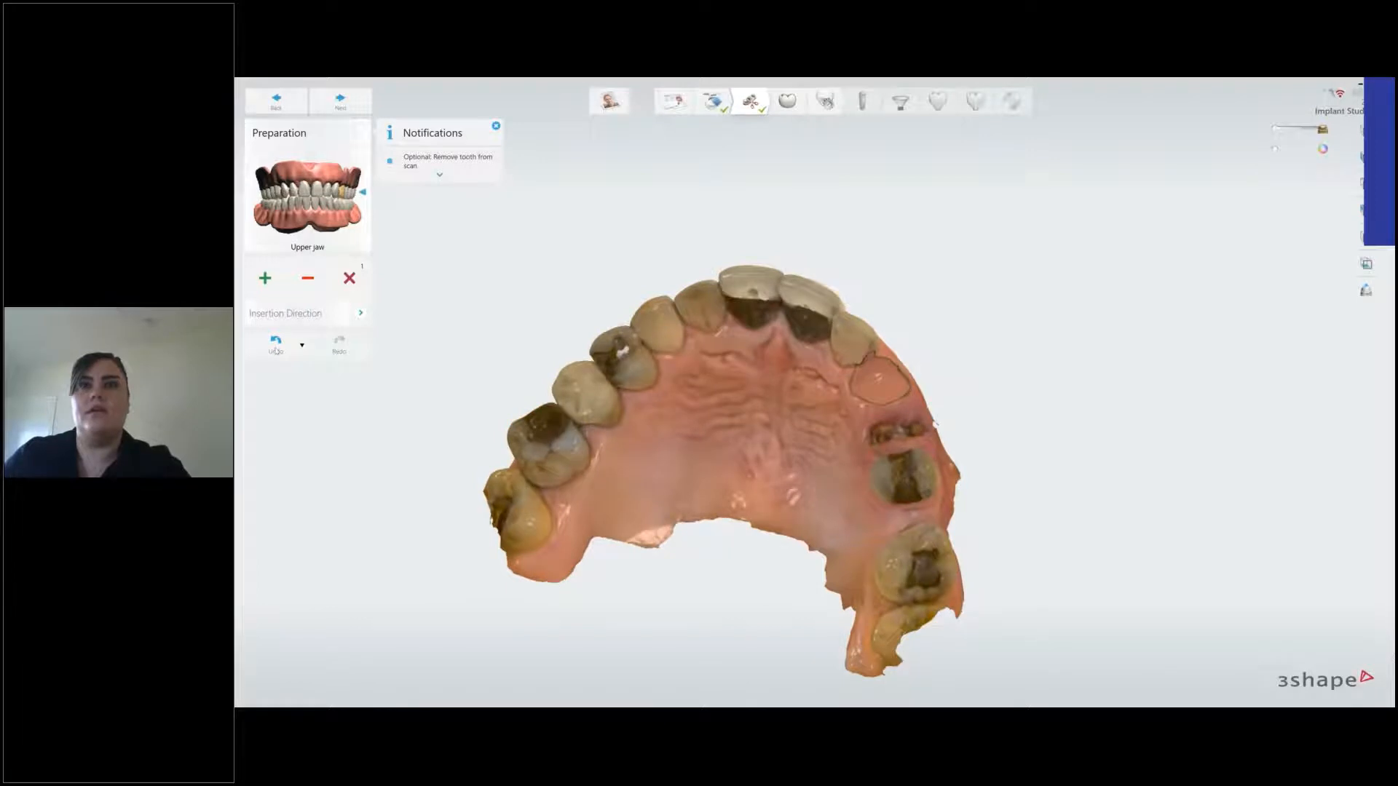
pyautogui.click(275, 344)
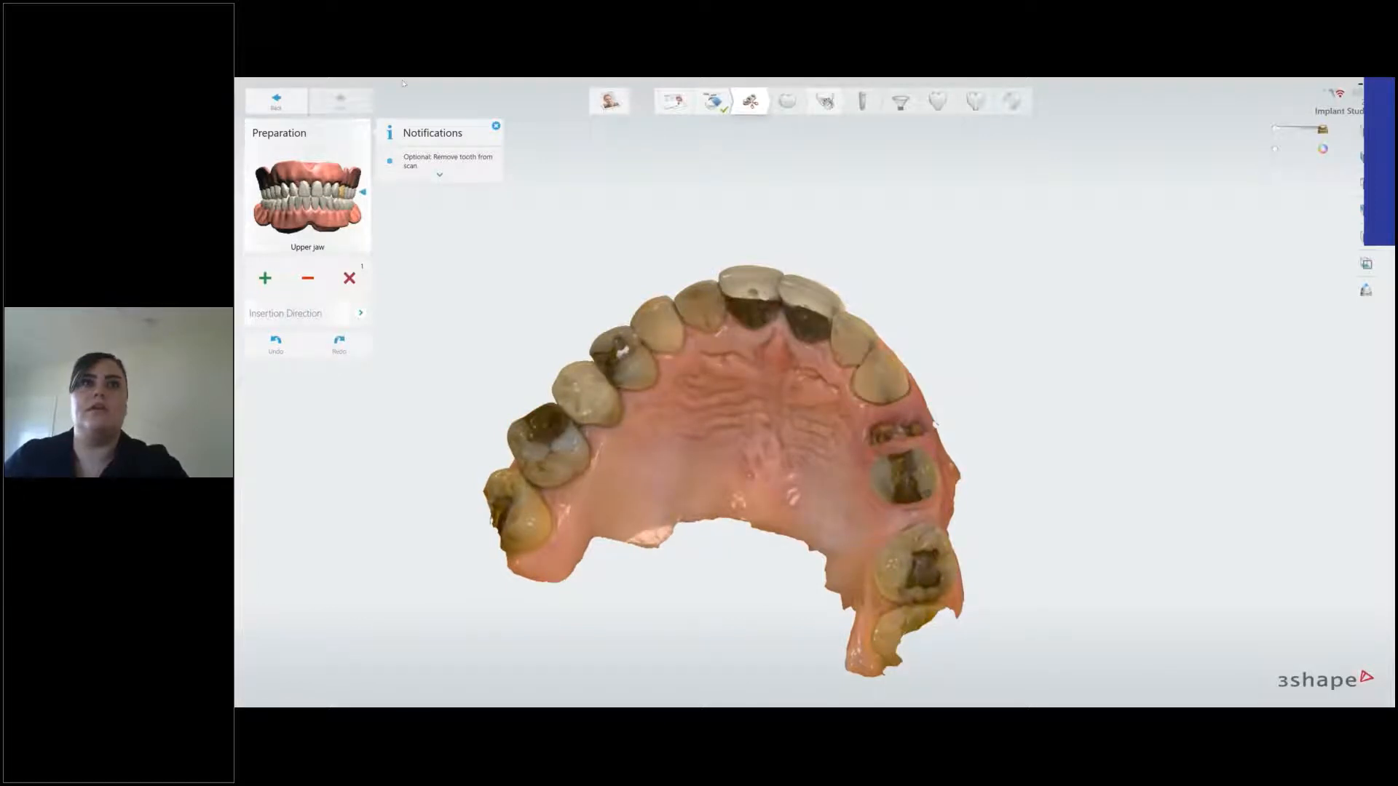
pyautogui.click(350, 283)
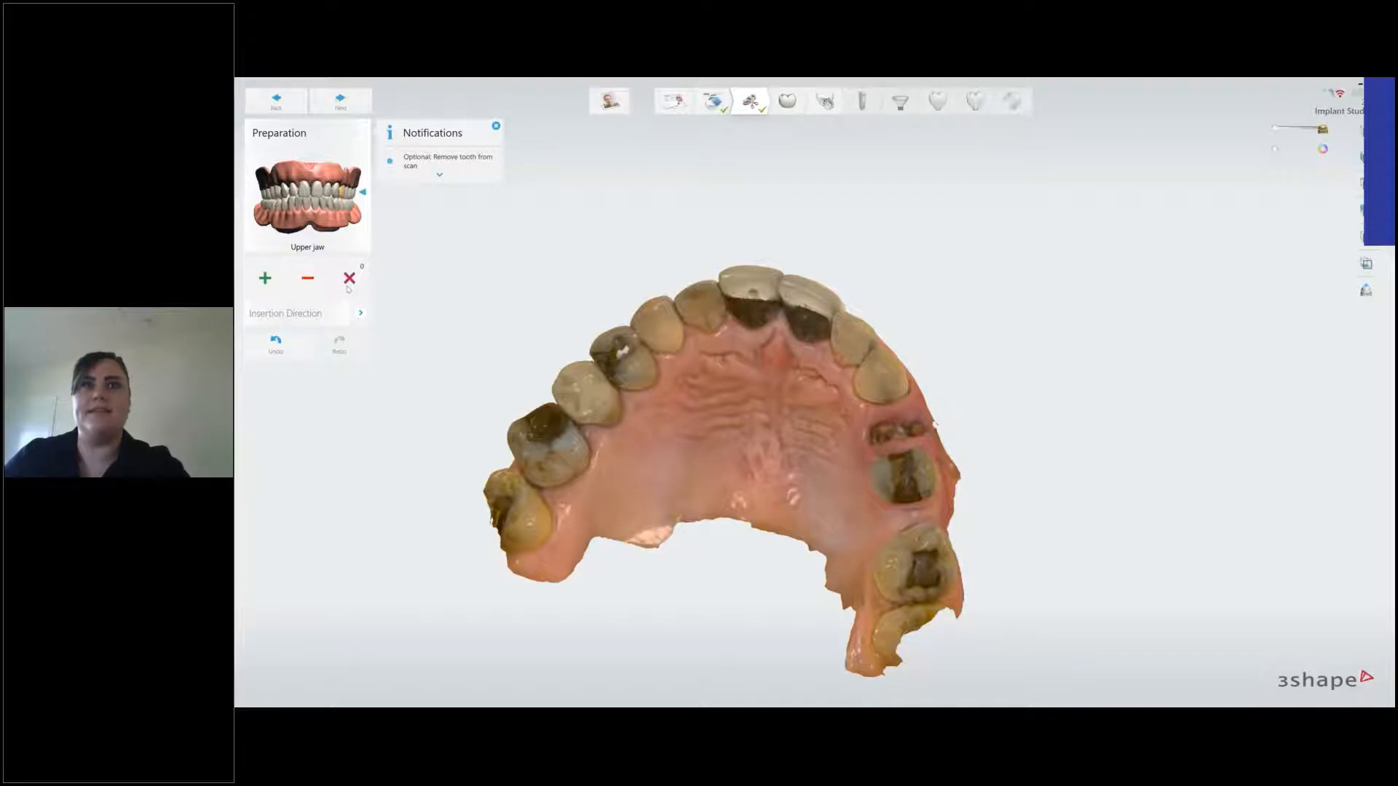
# Proceed to Anatomy design and choose the Allure DS4 RealView smile library design for screw retained crown 24.
pyautogui.click(348, 110)
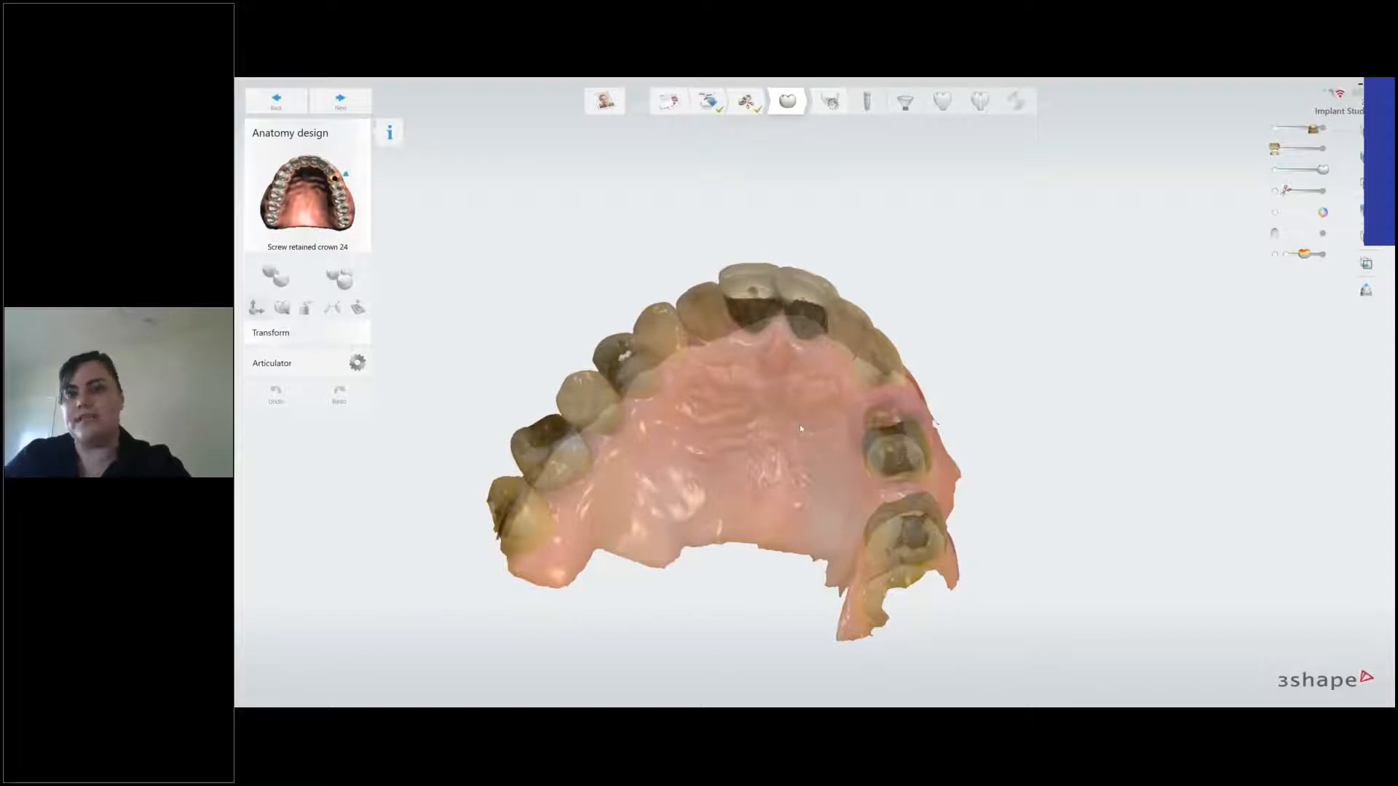
pyautogui.moveTo(800, 425); pyautogui.dragTo(832, 561, button='right')
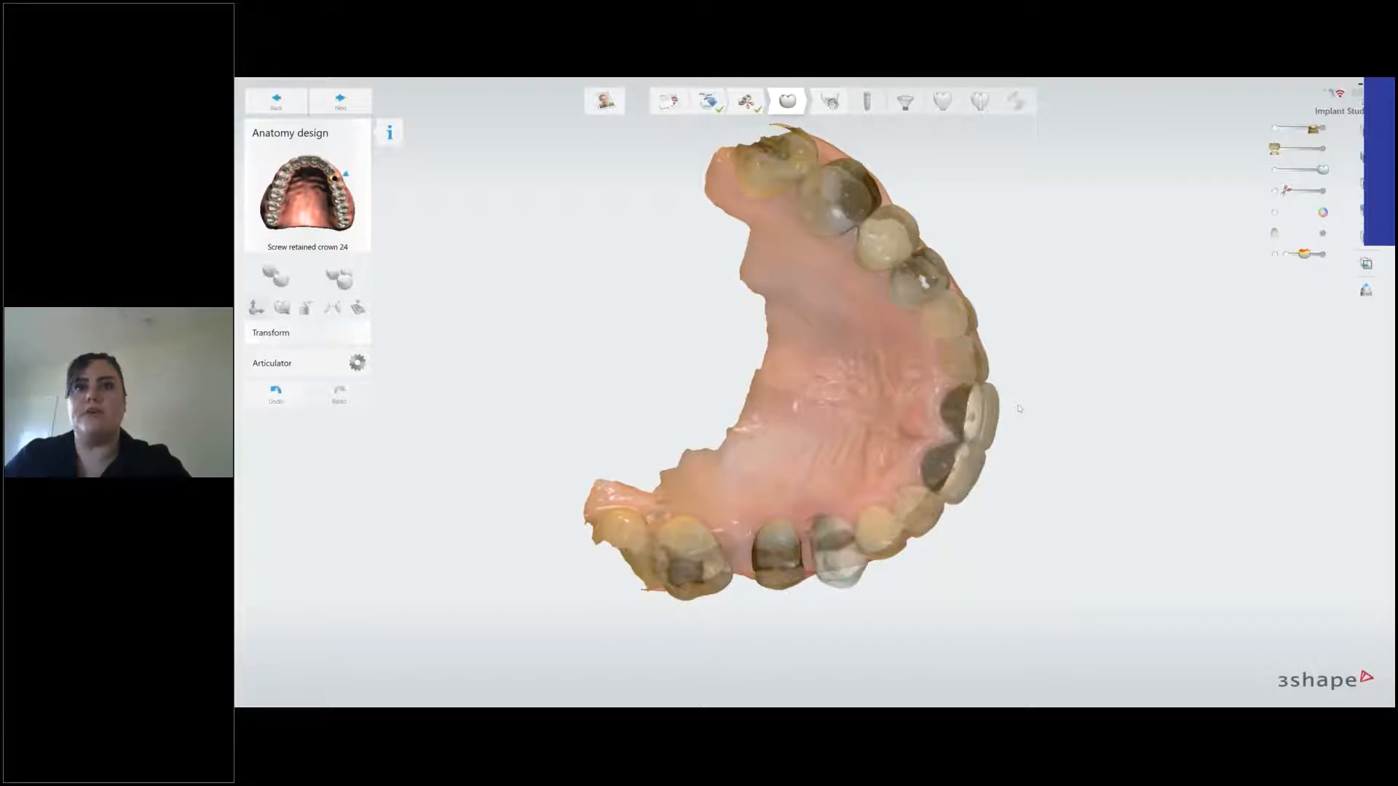
pyautogui.moveTo(1019, 408); pyautogui.dragTo(699, 437, button='right')
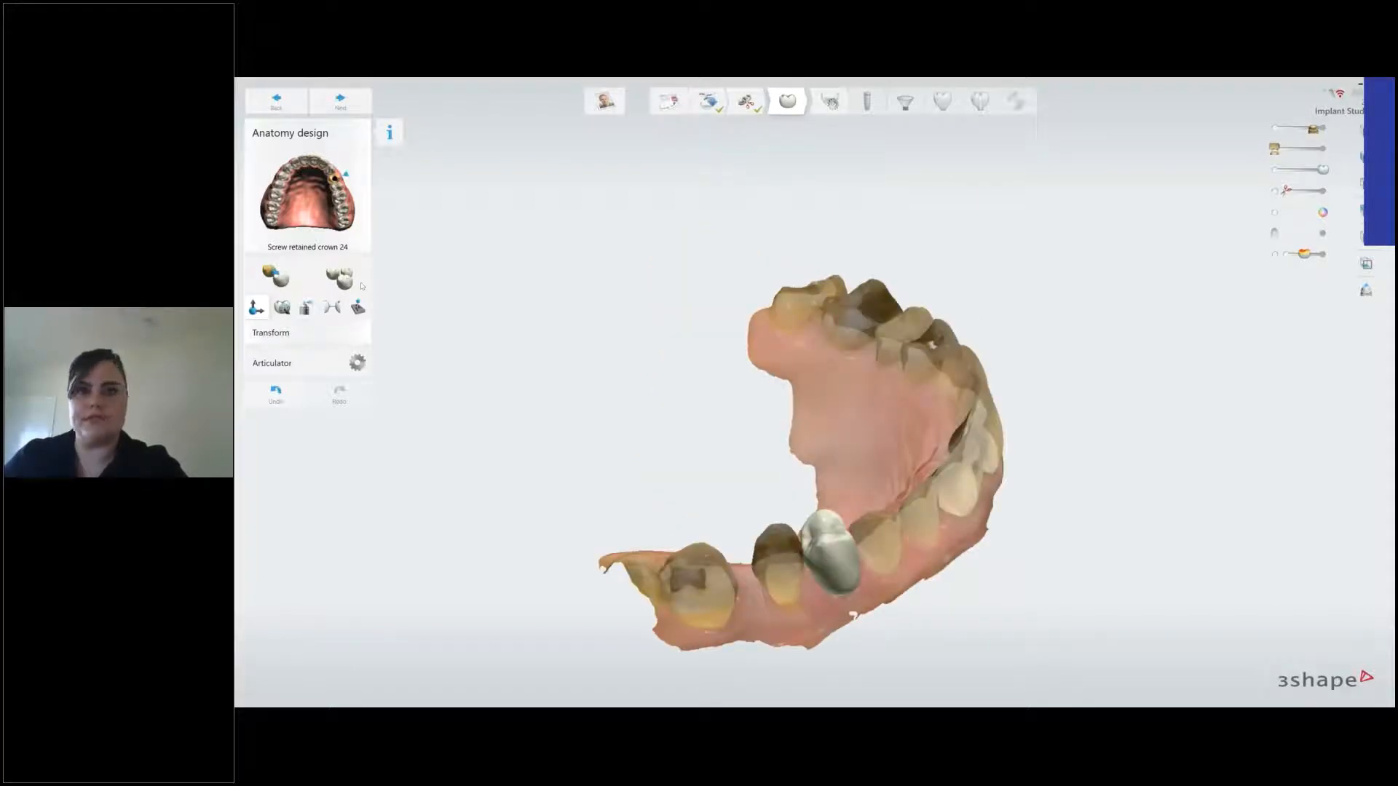
pyautogui.click(361, 284)
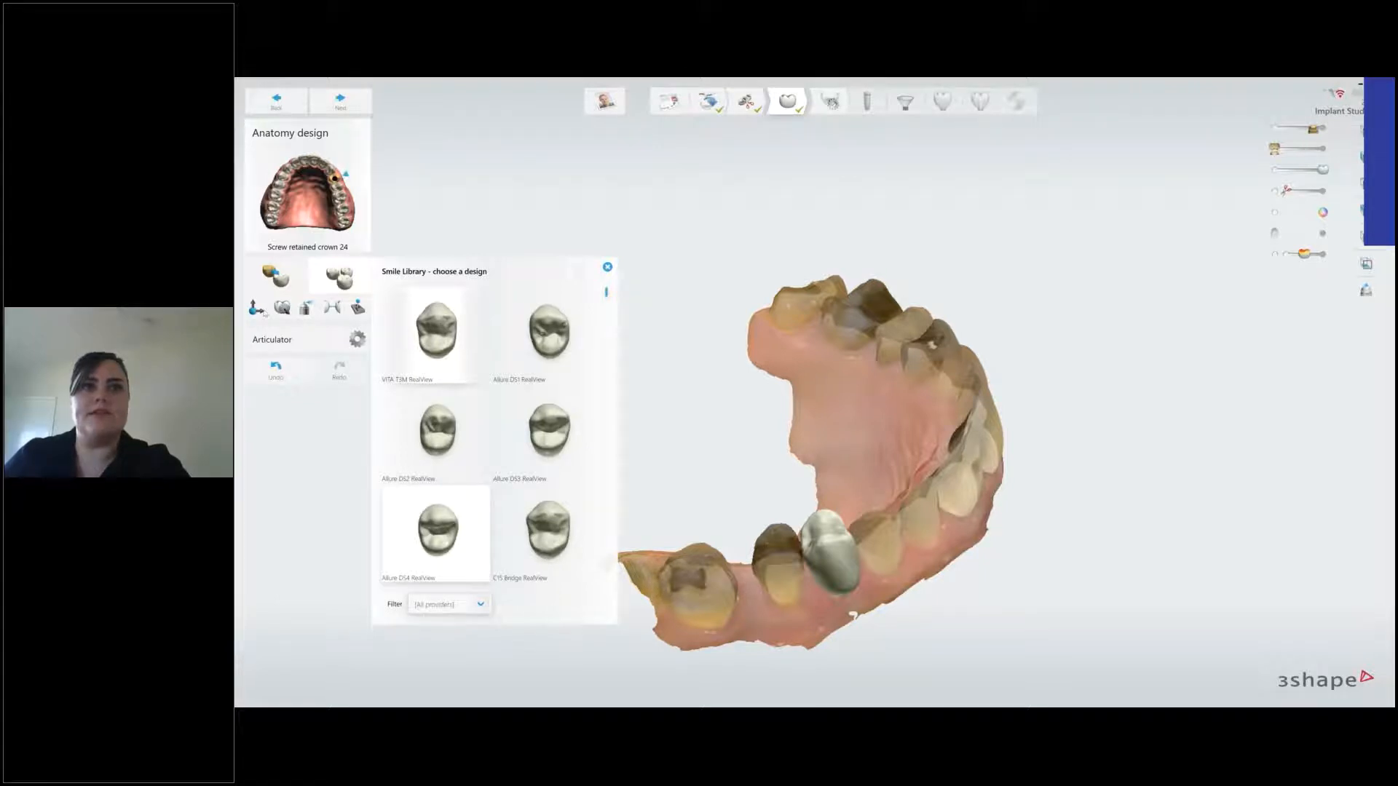
pyautogui.click(436, 531)
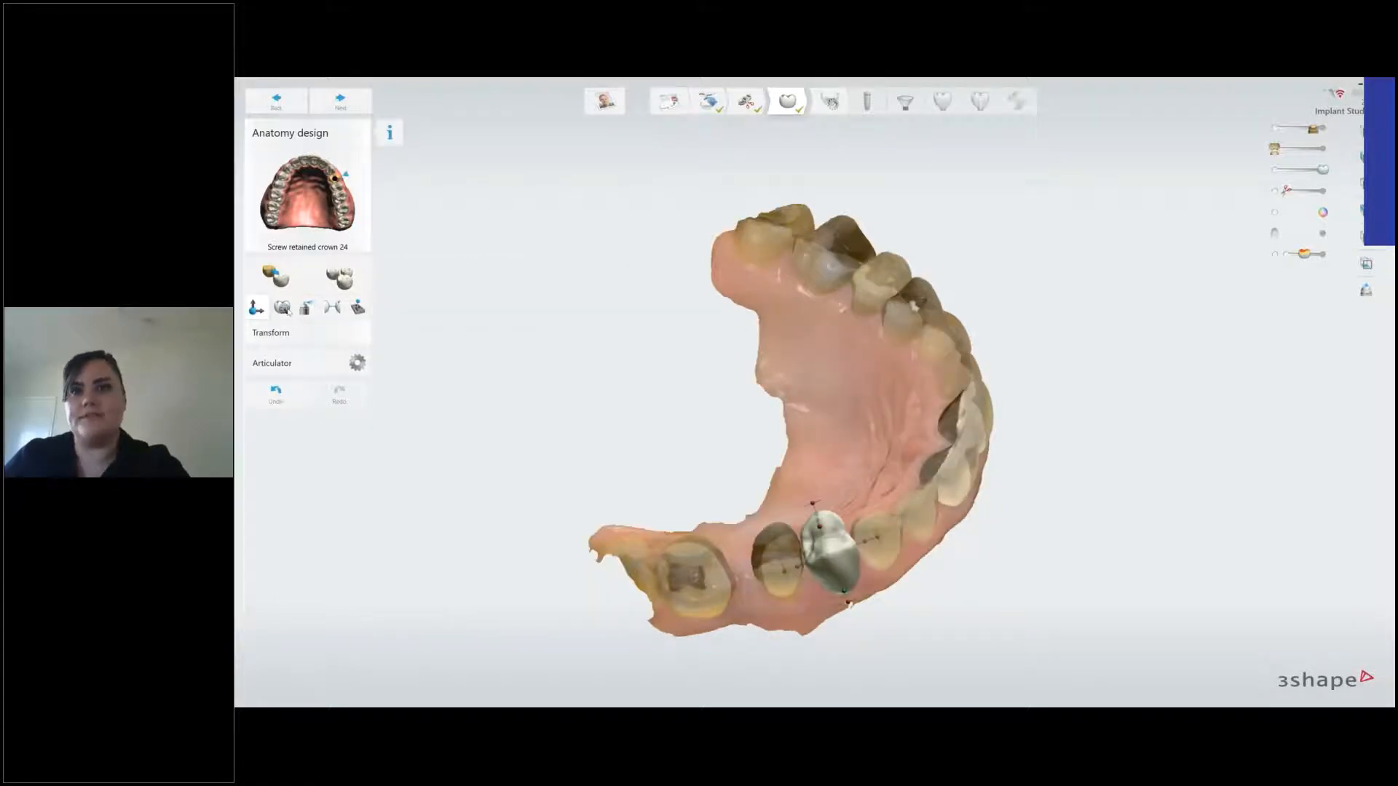
# Adjust crown 24 by about 0.2 mm on its palatal side and nudge its fit between the neighbouring teeth.
pyautogui.moveTo(848, 604); pyautogui.dragTo(798, 562, button='right')
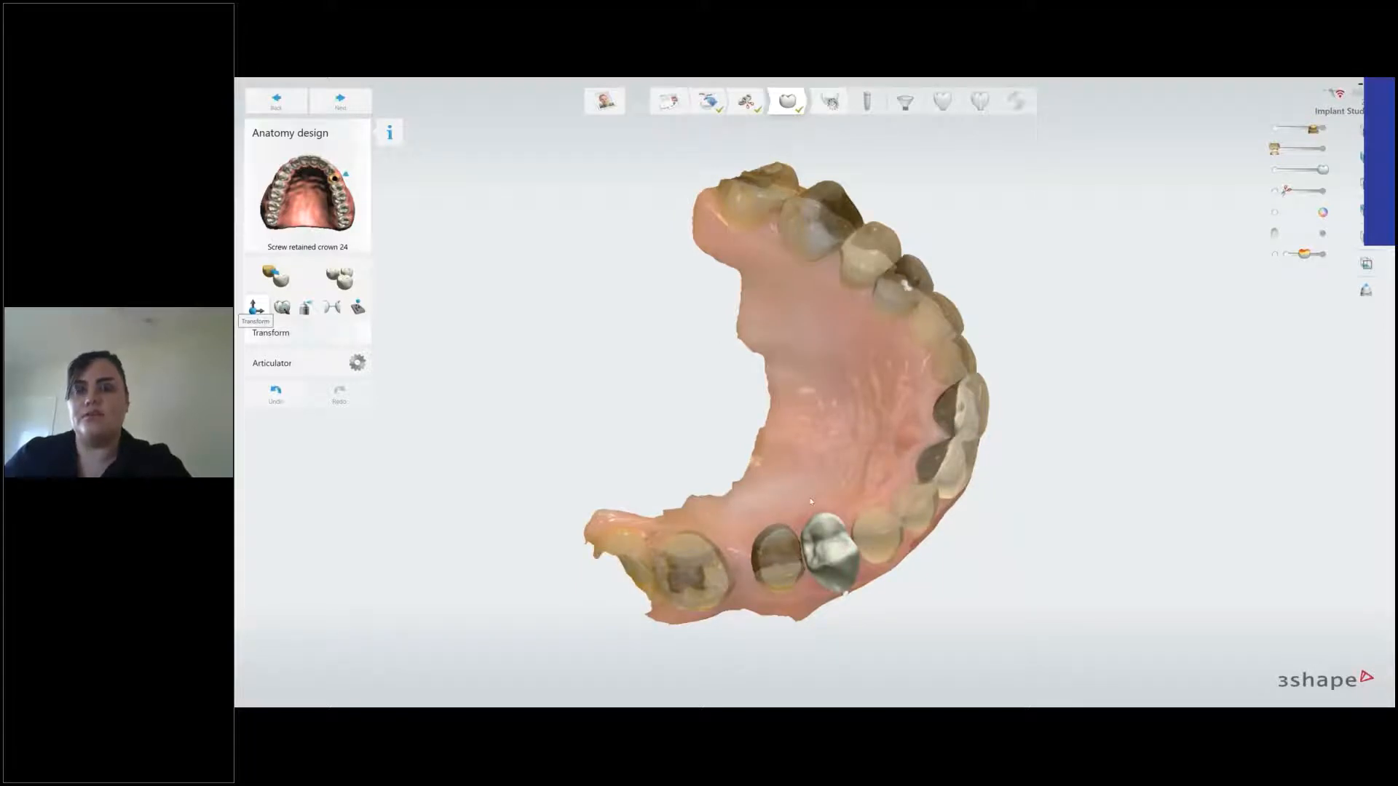
pyautogui.moveTo(811, 500); pyautogui.dragTo(812, 503)
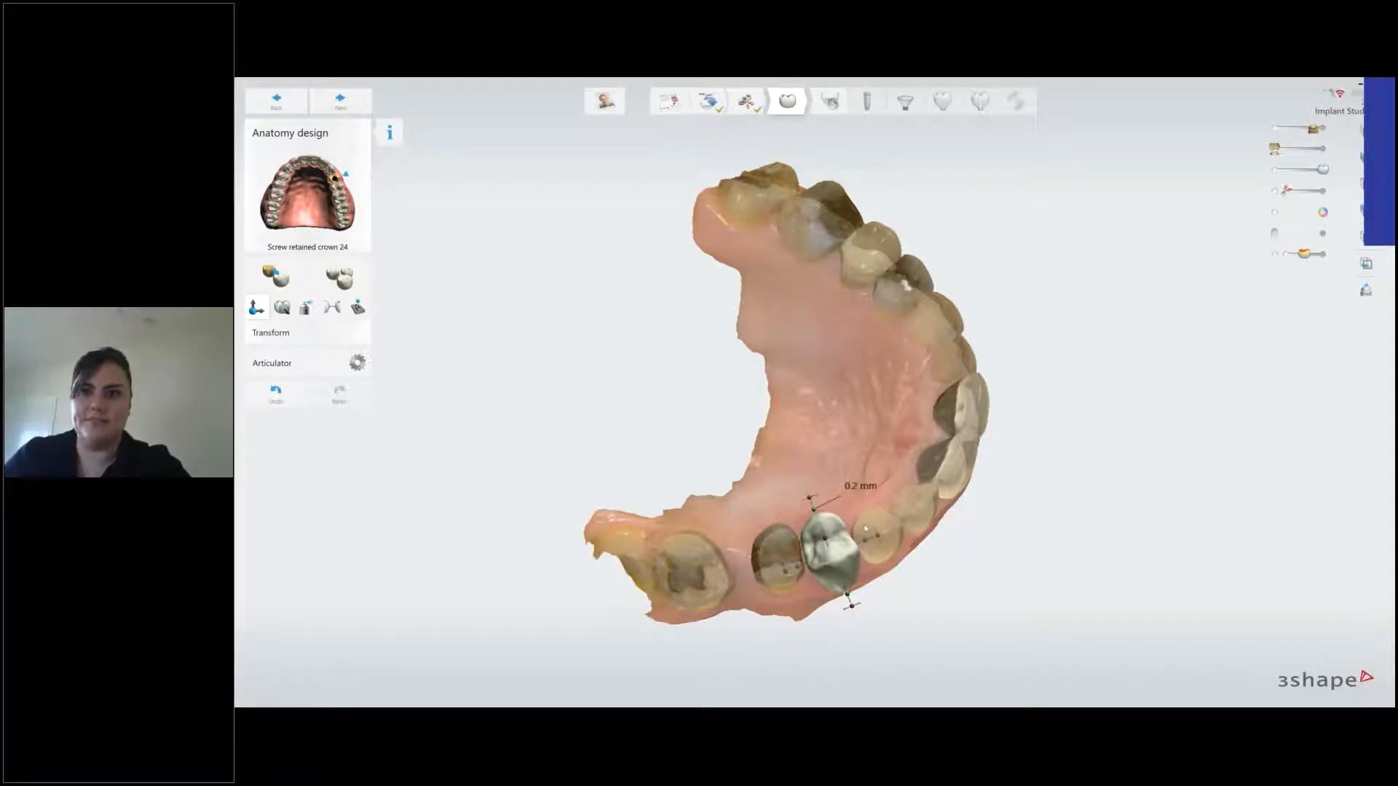
pyautogui.moveTo(852, 538); pyautogui.dragTo(850, 539)
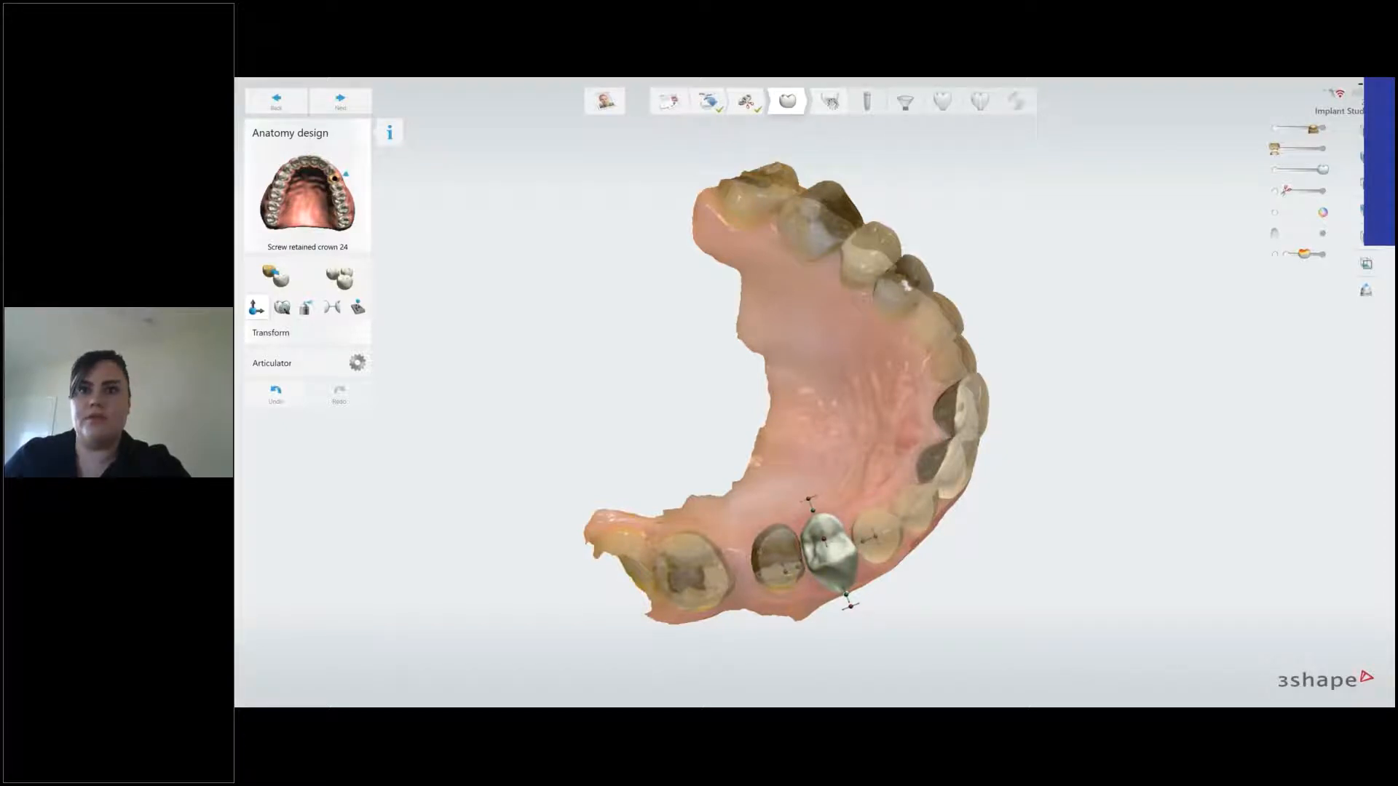
pyautogui.moveTo(925, 525); pyautogui.dragTo(940, 542, button='right')
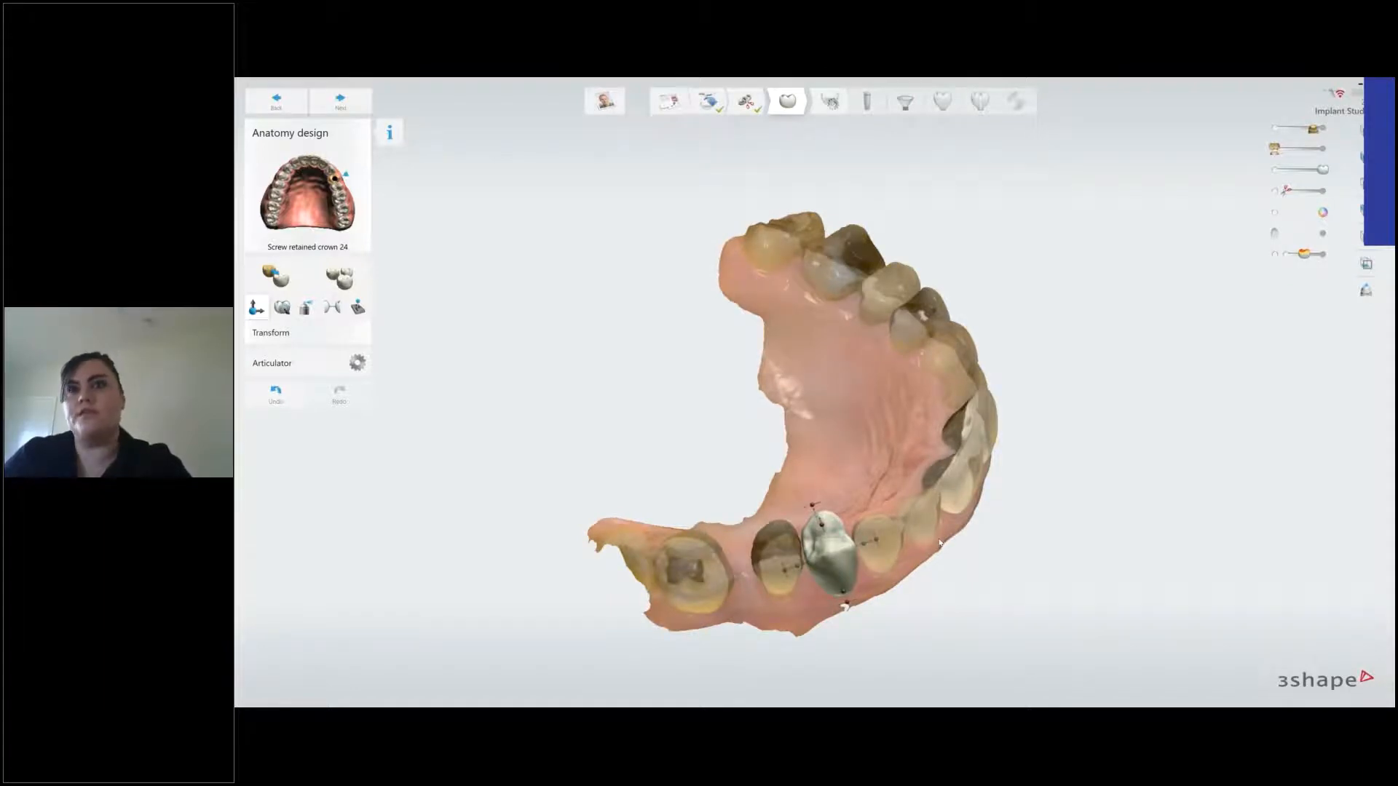
pyautogui.moveTo(940, 542); pyautogui.dragTo(1063, 291, button='right')
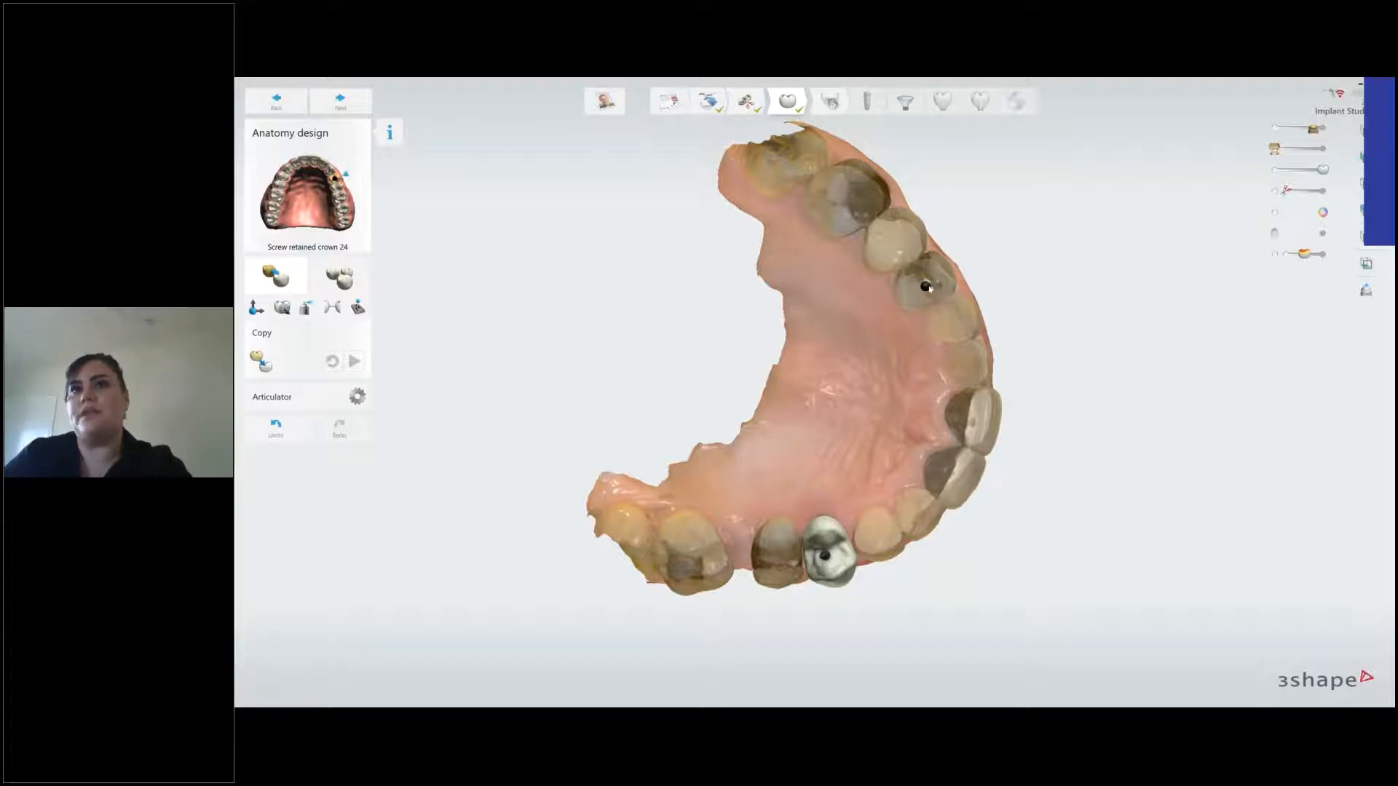
# Mark the matching premolar on the opposite side as copy source for crown 24 and display the opposing jaw.
pyautogui.click(926, 287)
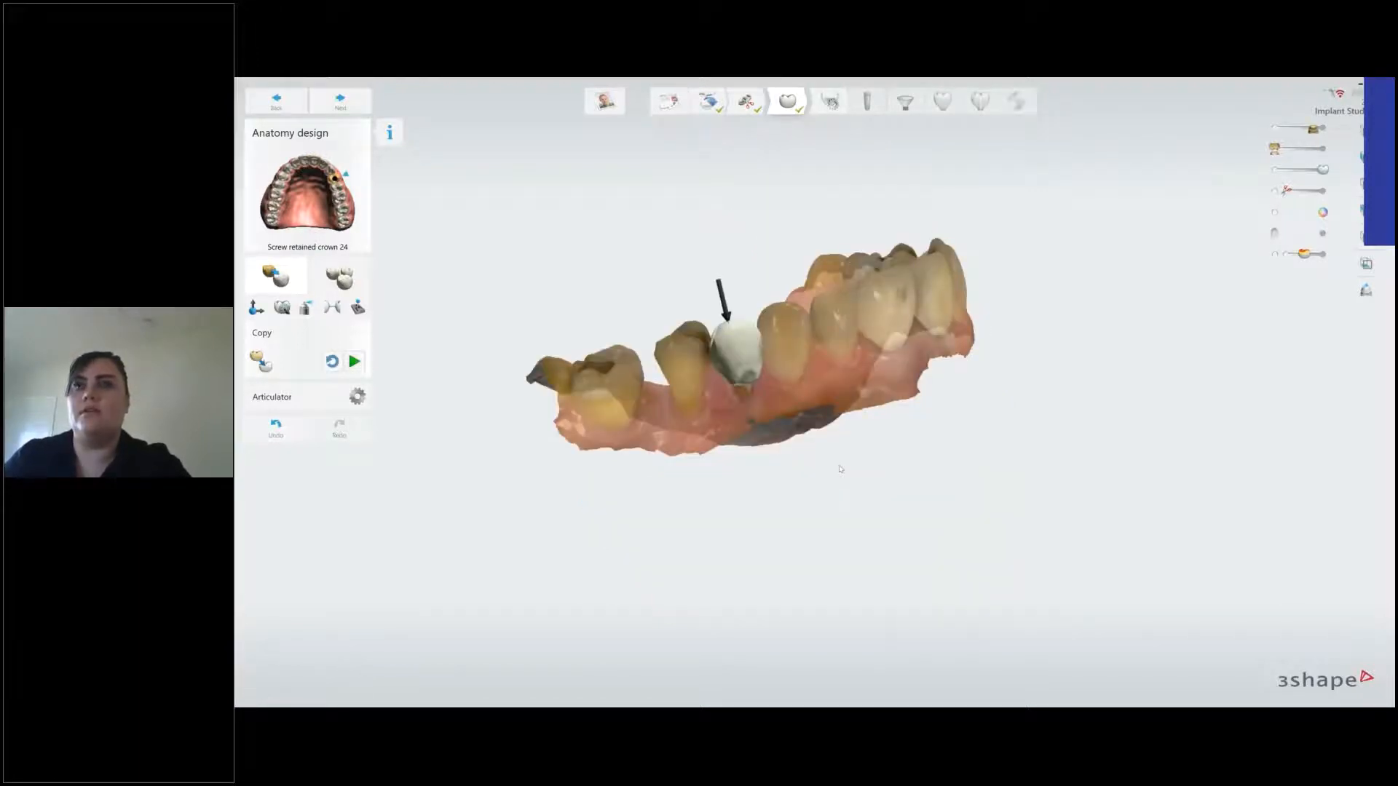
pyautogui.moveTo(840, 469); pyautogui.dragTo(843, 568, button='right')
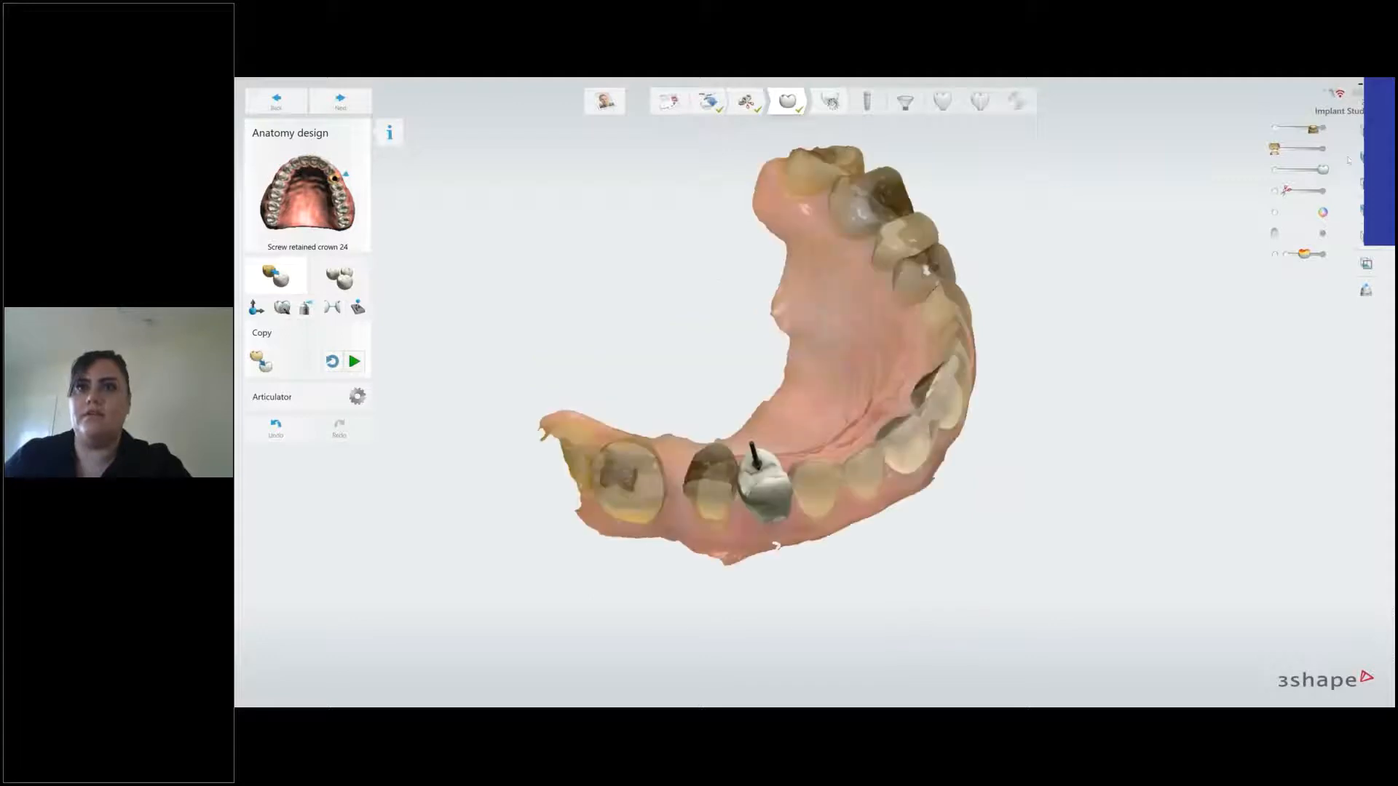
pyautogui.moveTo(791, 402); pyautogui.dragTo(793, 416, button='right')
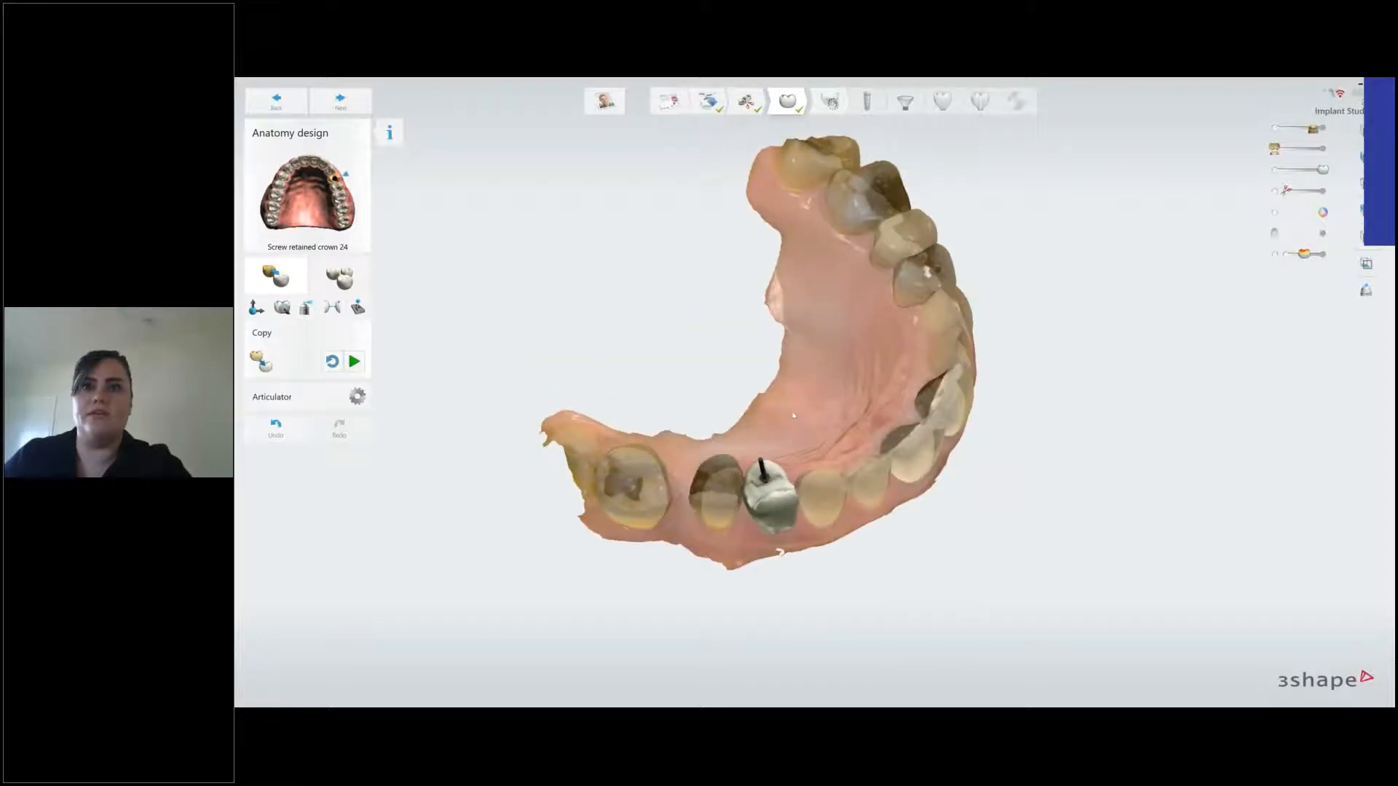
pyautogui.press('a')
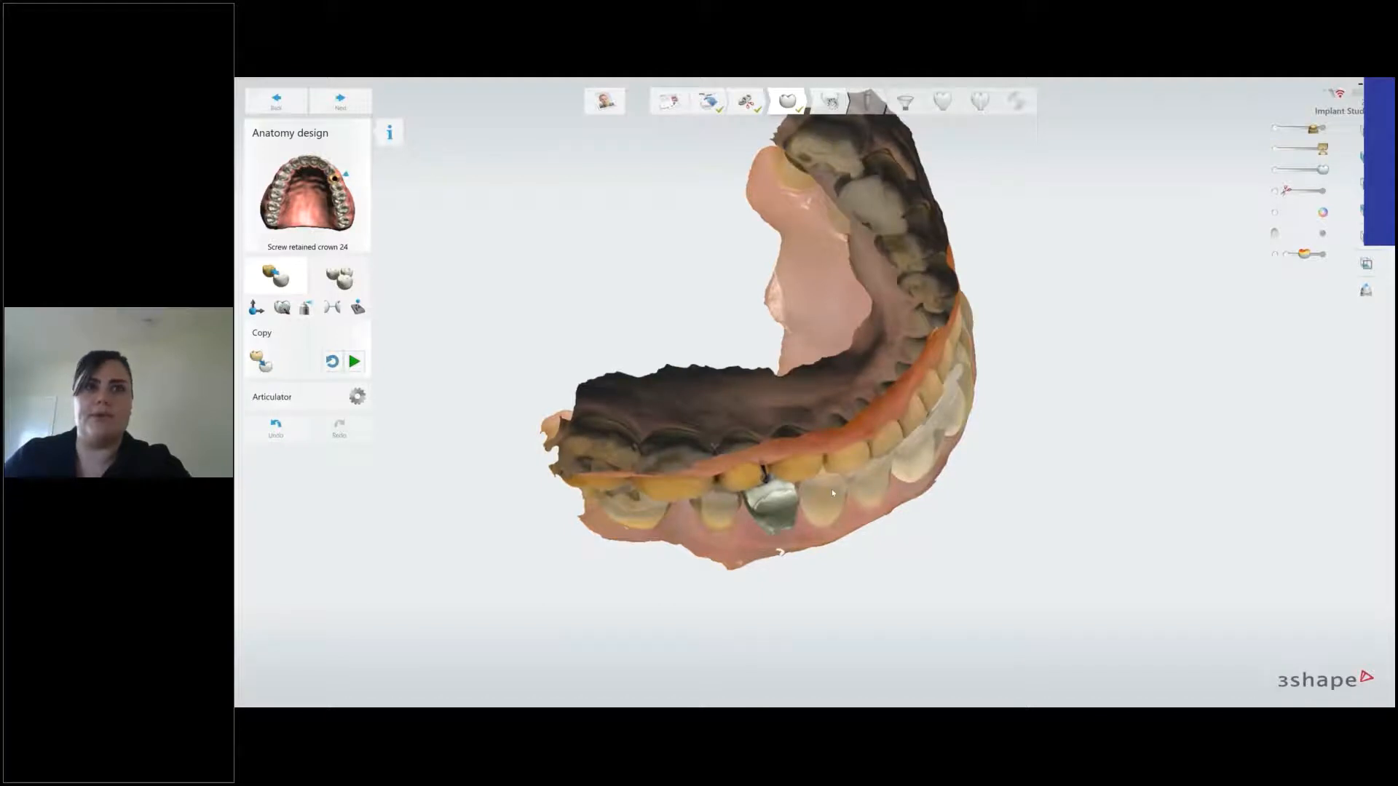
pyautogui.moveTo(833, 492); pyautogui.dragTo(853, 569, button='right')
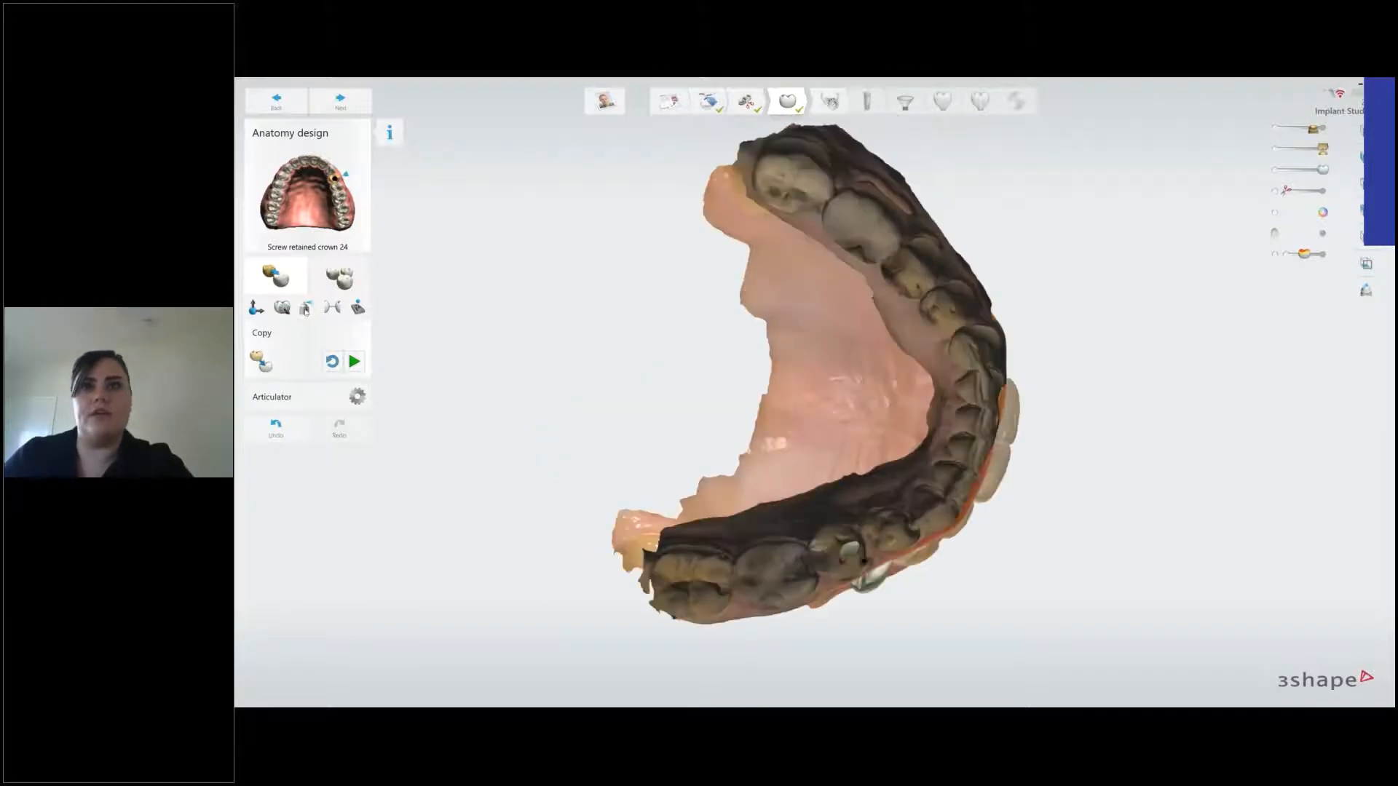
# Set the wax knife for crown 24 to remove material with a smaller size and a slightly higher strength.
pyautogui.click(306, 308)
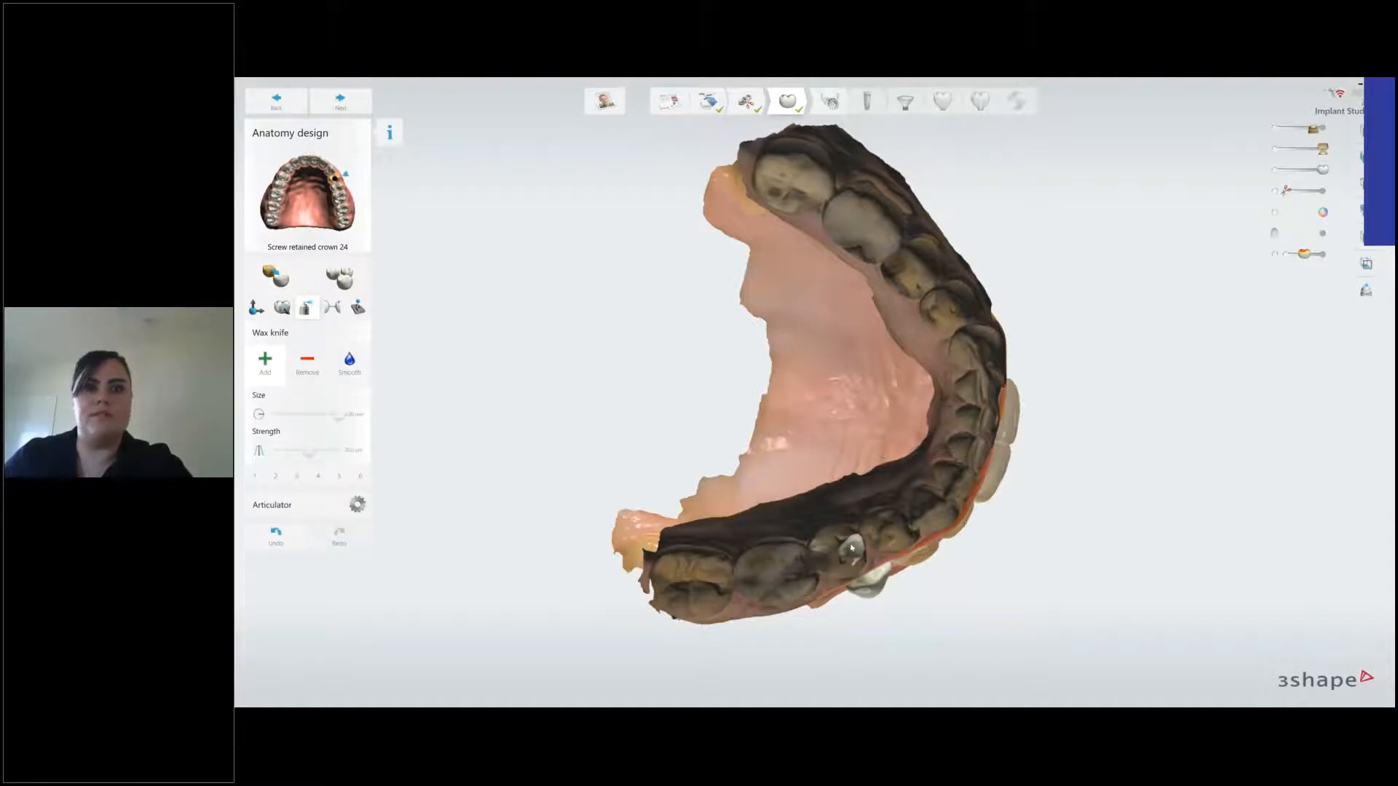
pyautogui.click(307, 364)
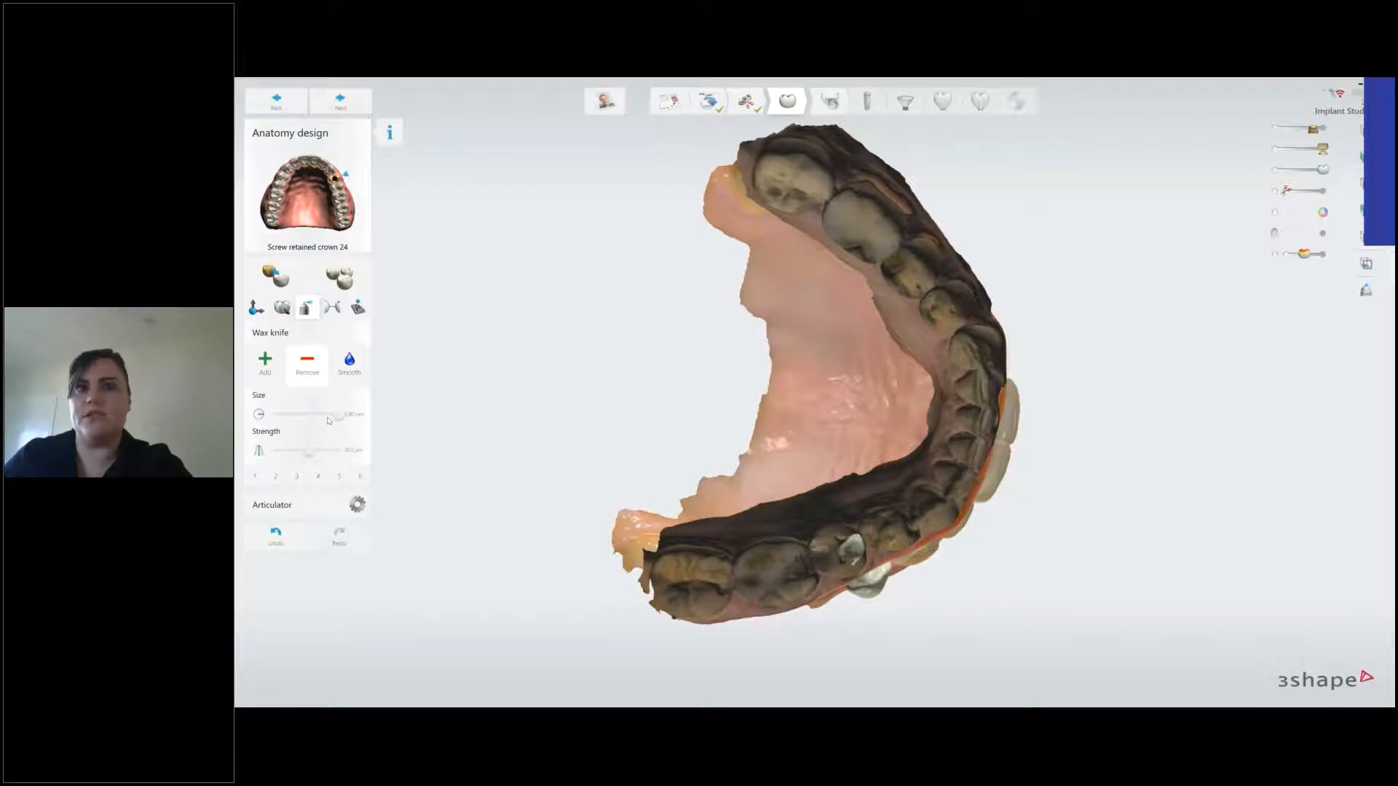
pyautogui.click(328, 418)
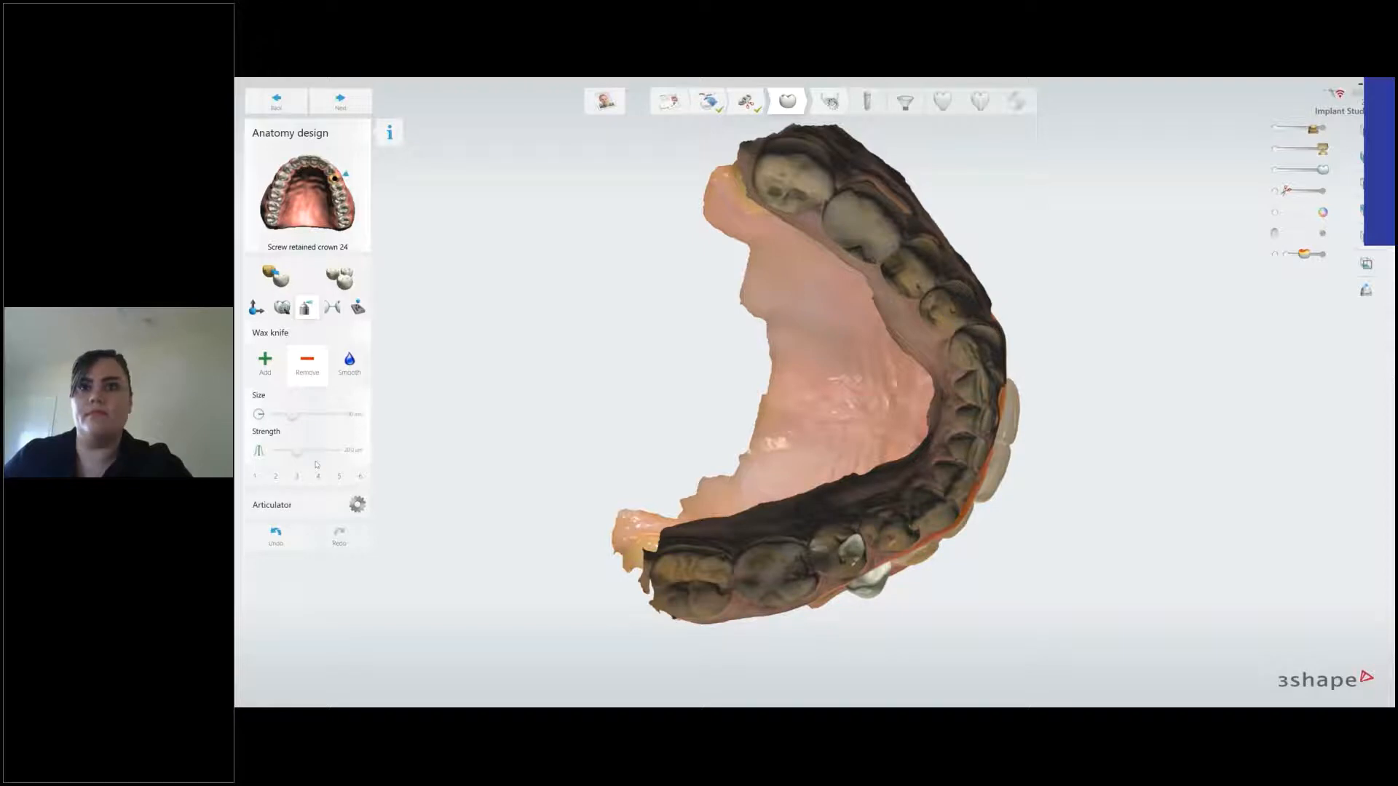
pyautogui.moveTo(297, 451); pyautogui.dragTo(309, 452)
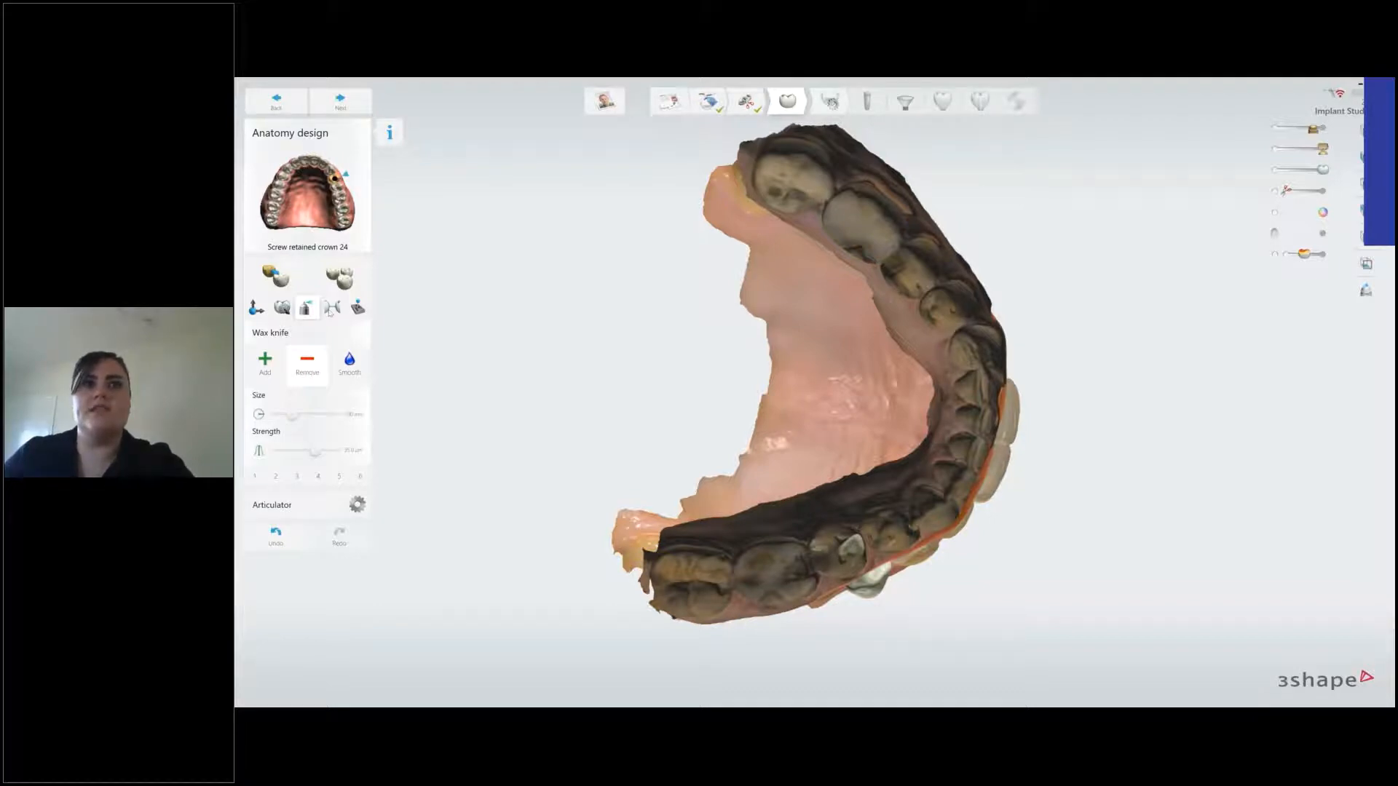
pyautogui.moveTo(808, 524); pyautogui.dragTo(757, 364, button='right')
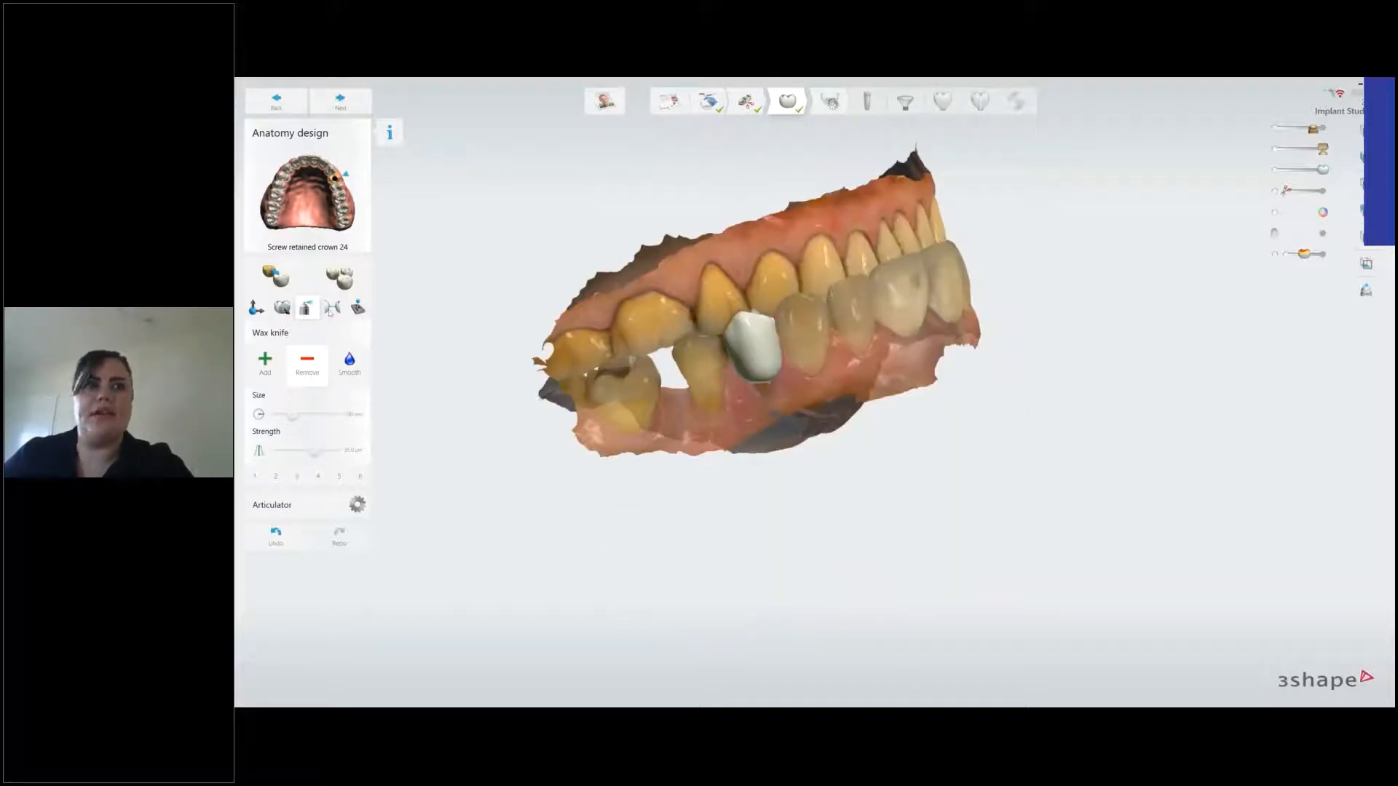
# Adapt crown 24 to the opposing teeth with an occlusal contact distance of -0.01 mm.
pyautogui.click(331, 308)
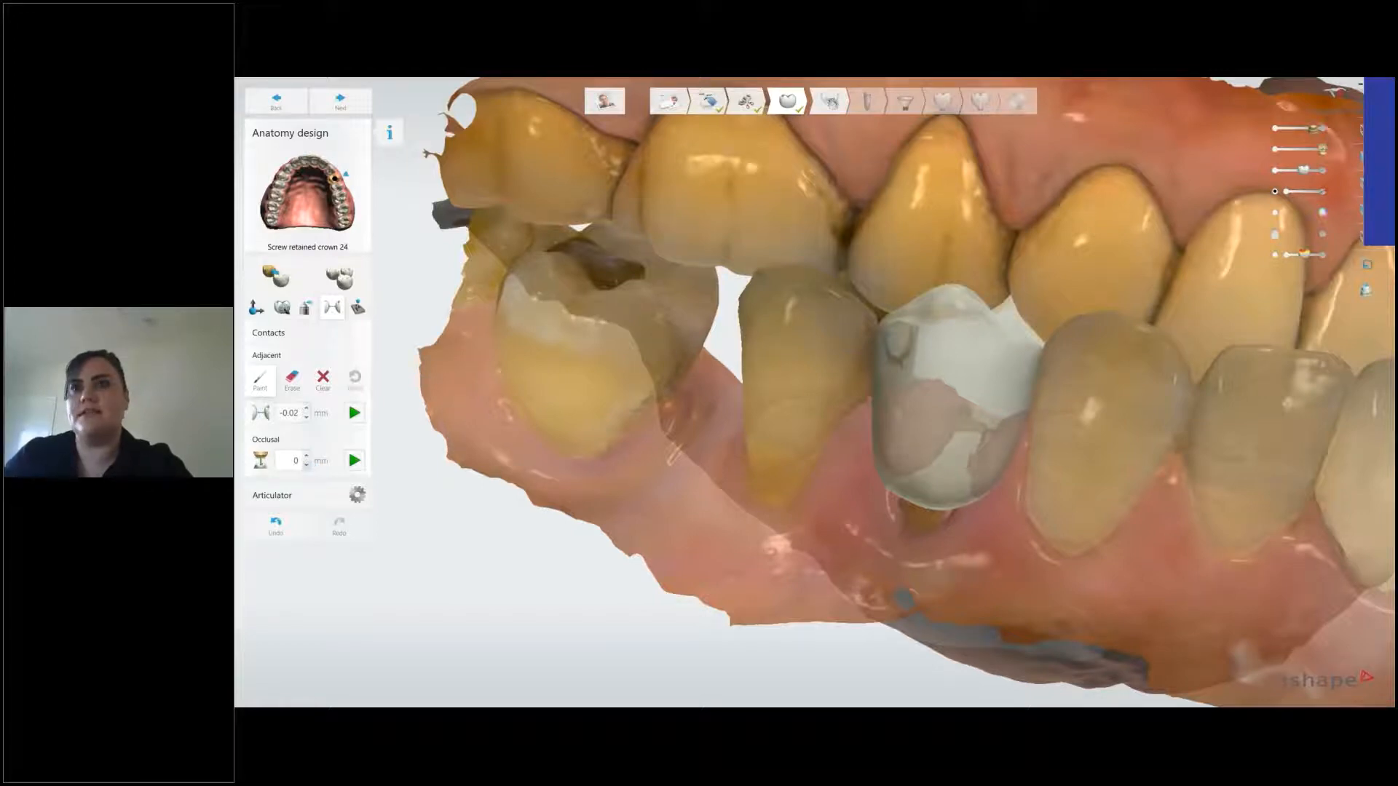
pyautogui.click(354, 460)
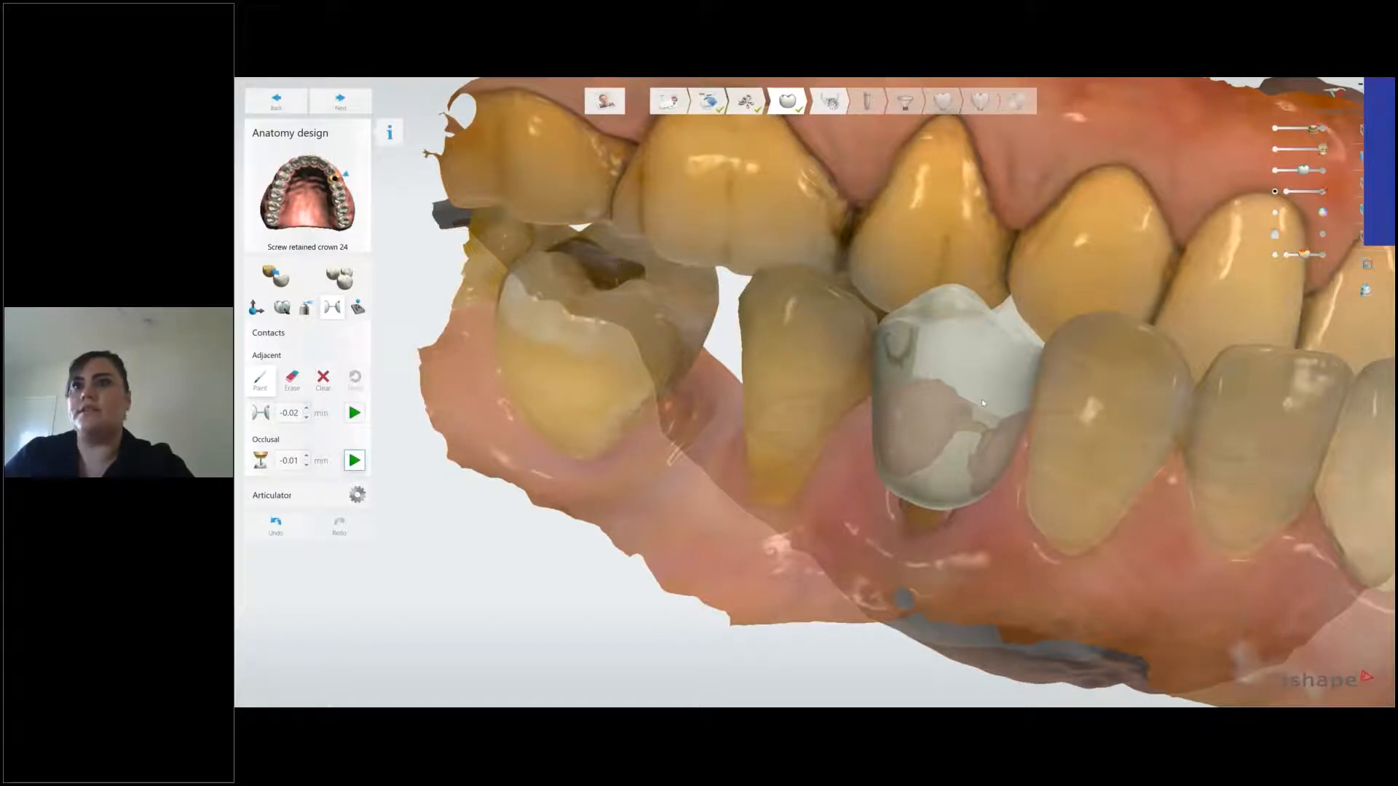
pyautogui.moveTo(981, 402); pyautogui.dragTo(972, 444, button='right')
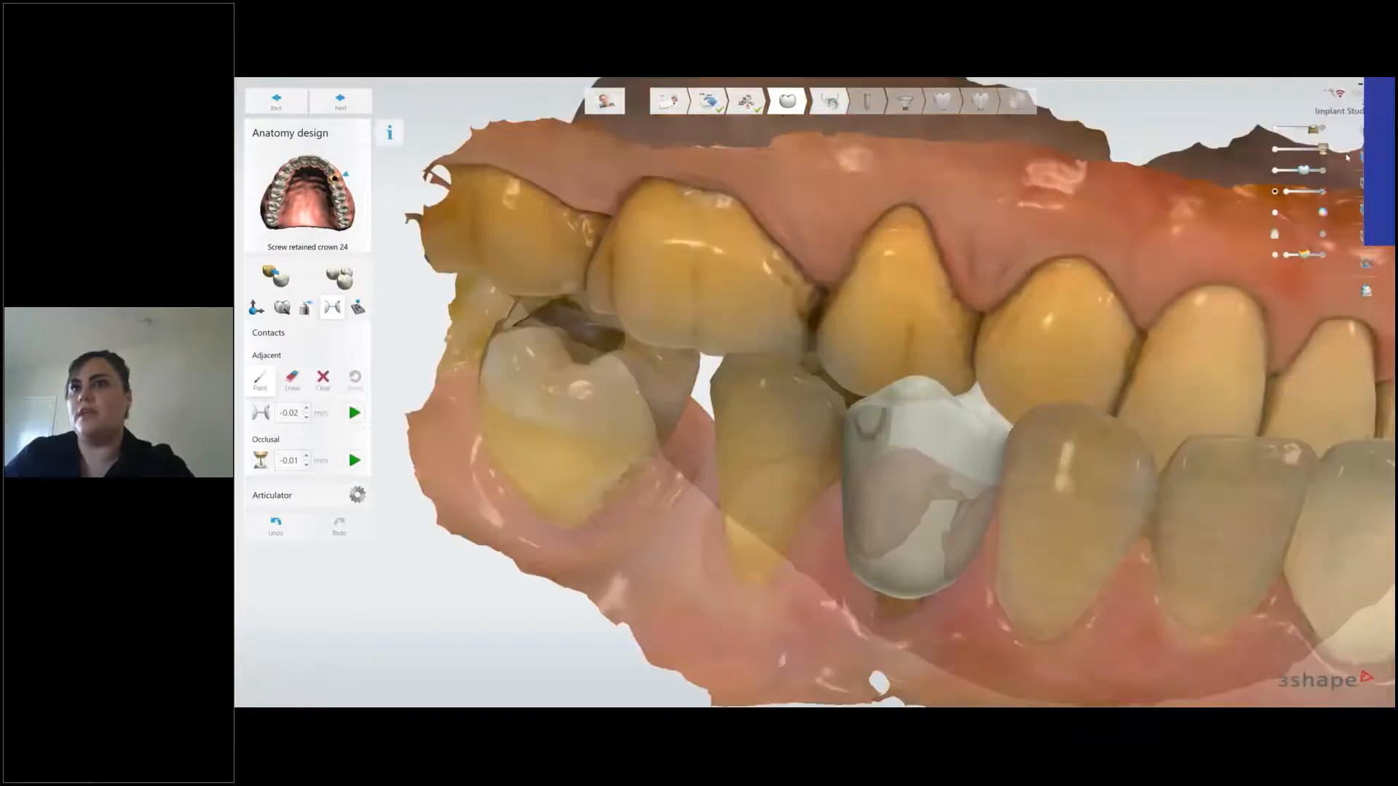
pyautogui.moveTo(1347, 157); pyautogui.dragTo(1263, 135, button='right')
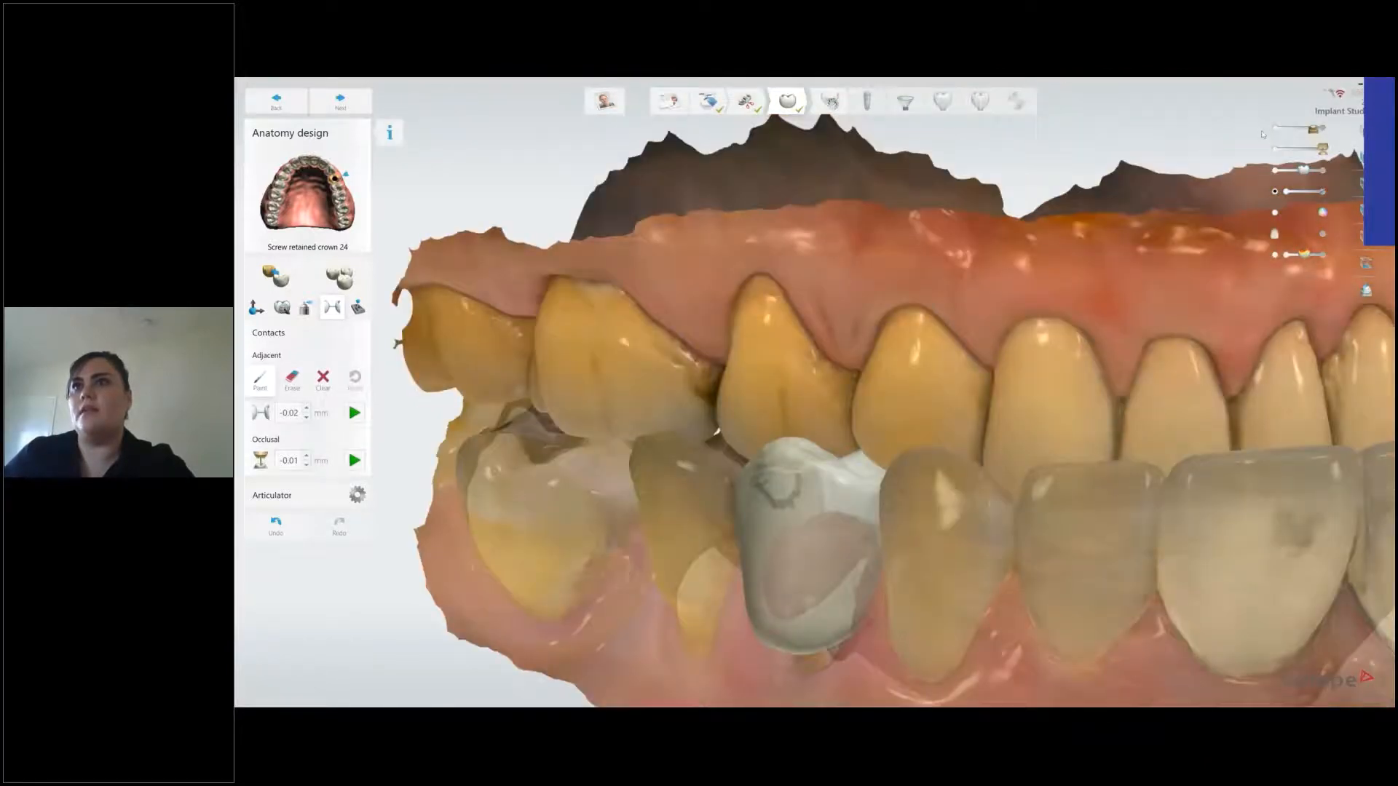
# Hide the opposing jaw and examine crown 24's distance map from the occlusal and buccal sides.
pyautogui.moveTo(1312, 129); pyautogui.dragTo(1323, 131)
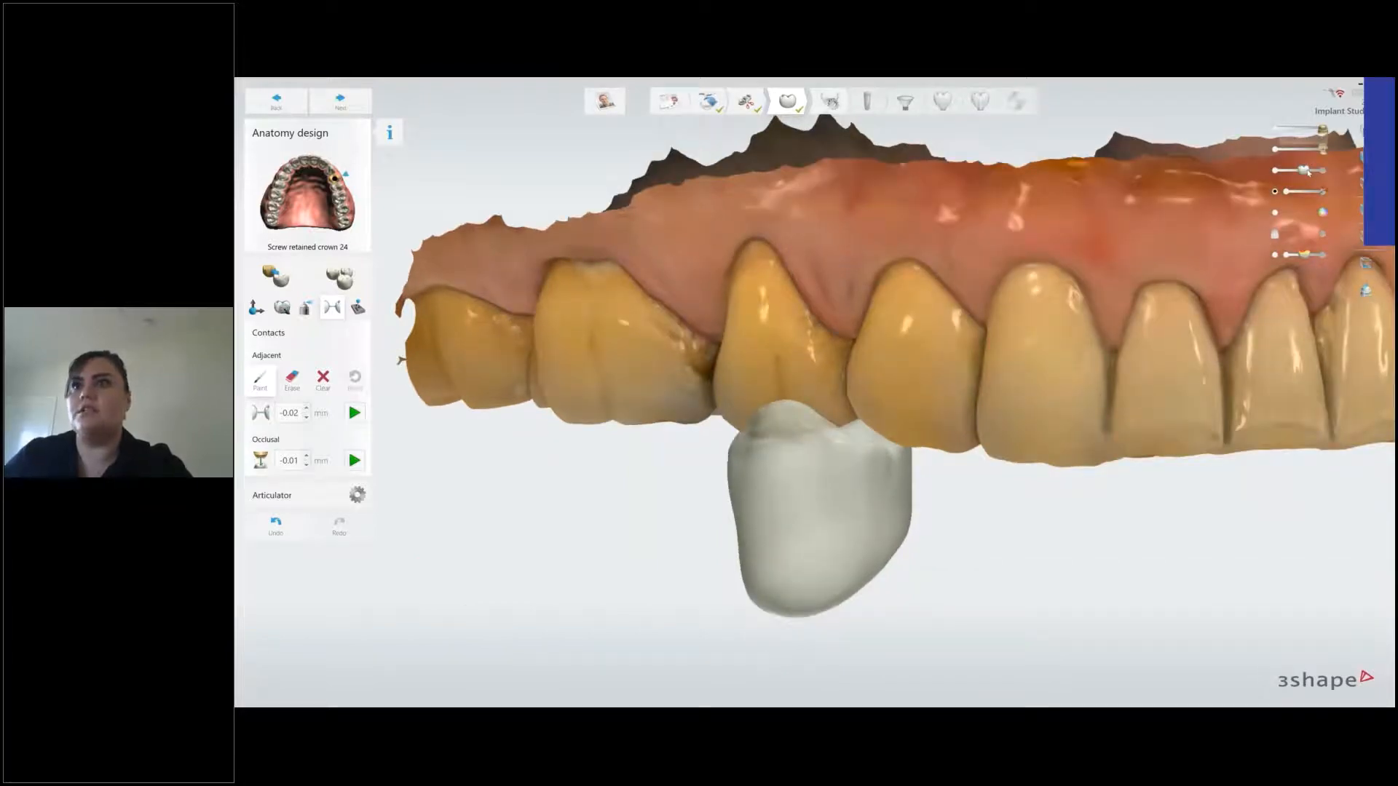
pyautogui.moveTo(1308, 172); pyautogui.dragTo(1322, 257, button='right')
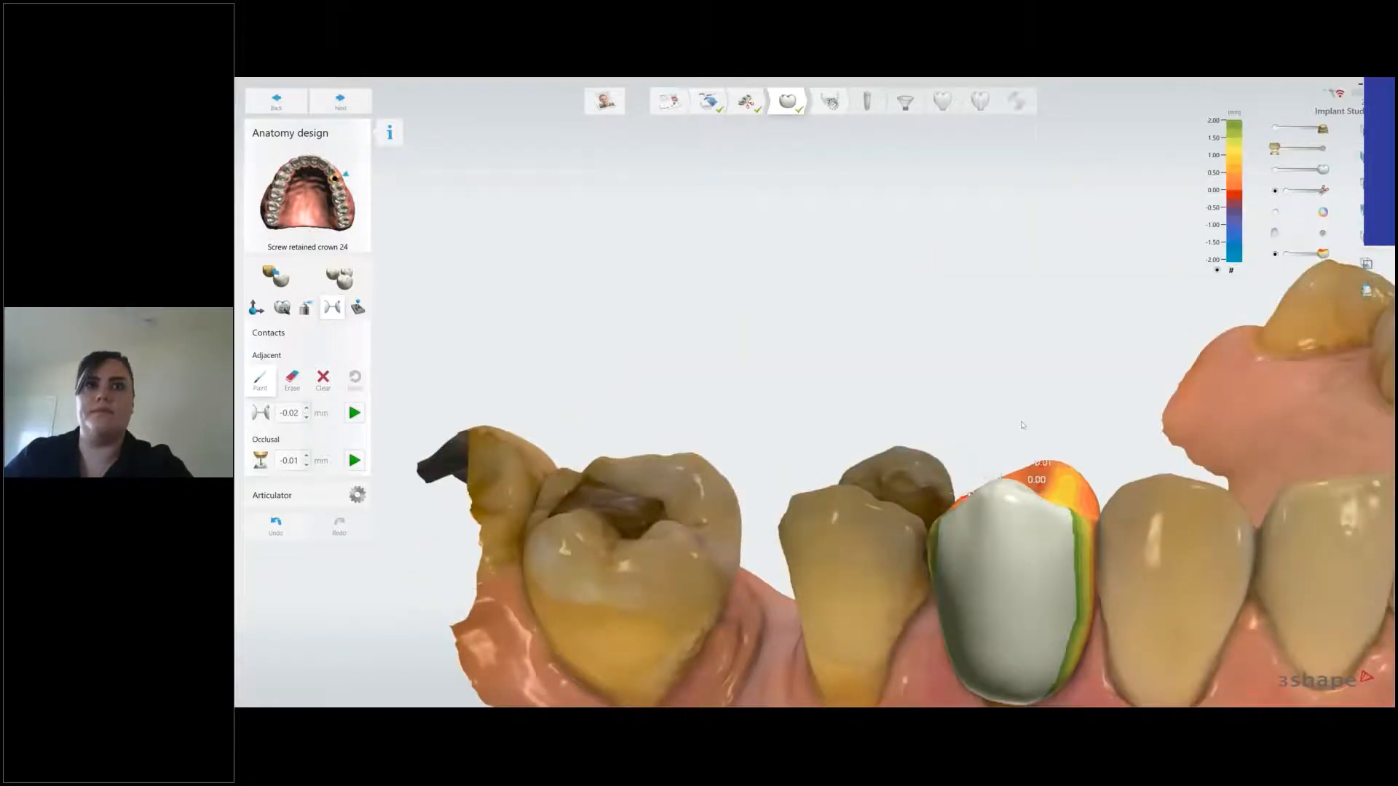
pyautogui.moveTo(1022, 425); pyautogui.dragTo(1037, 534, button='right')
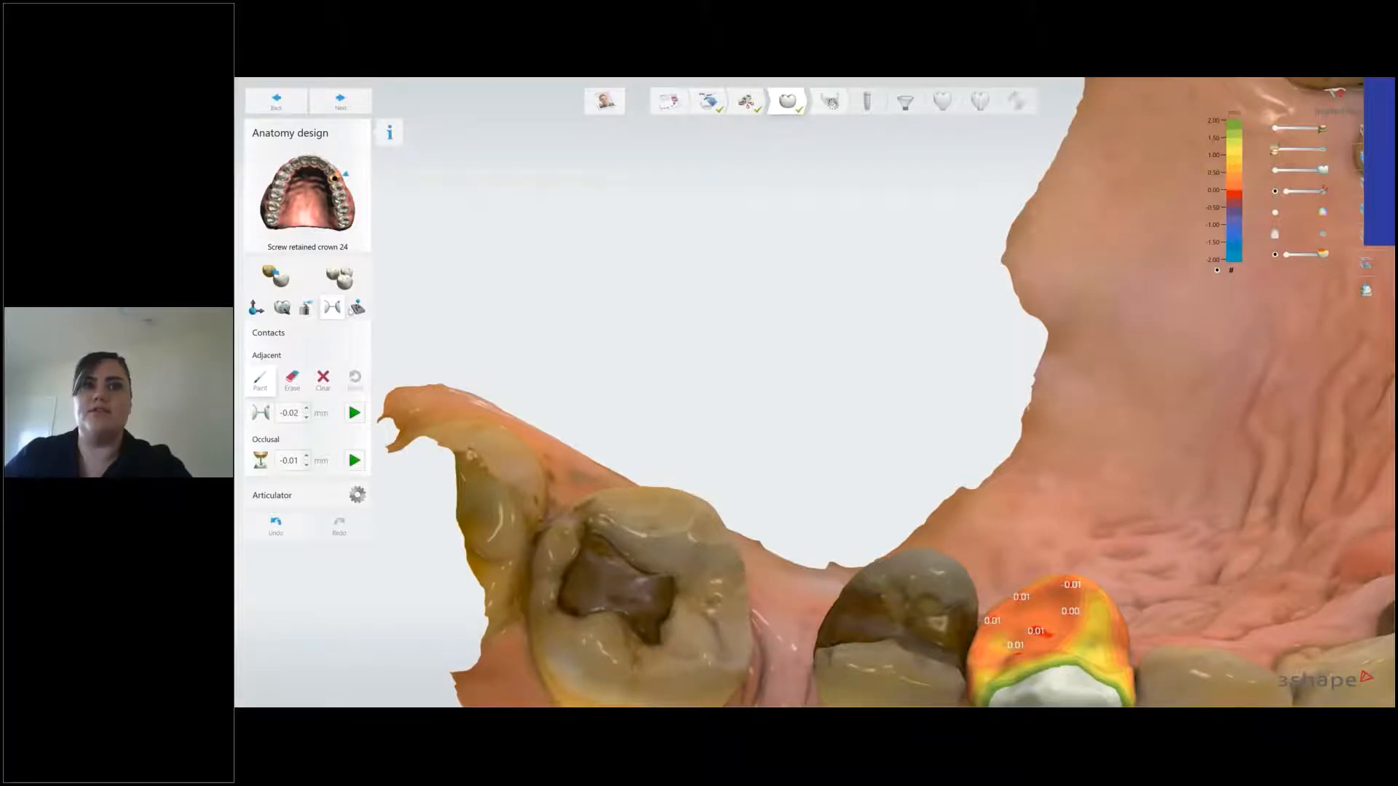
pyautogui.moveTo(505, 575); pyautogui.dragTo(496, 489, button='right')
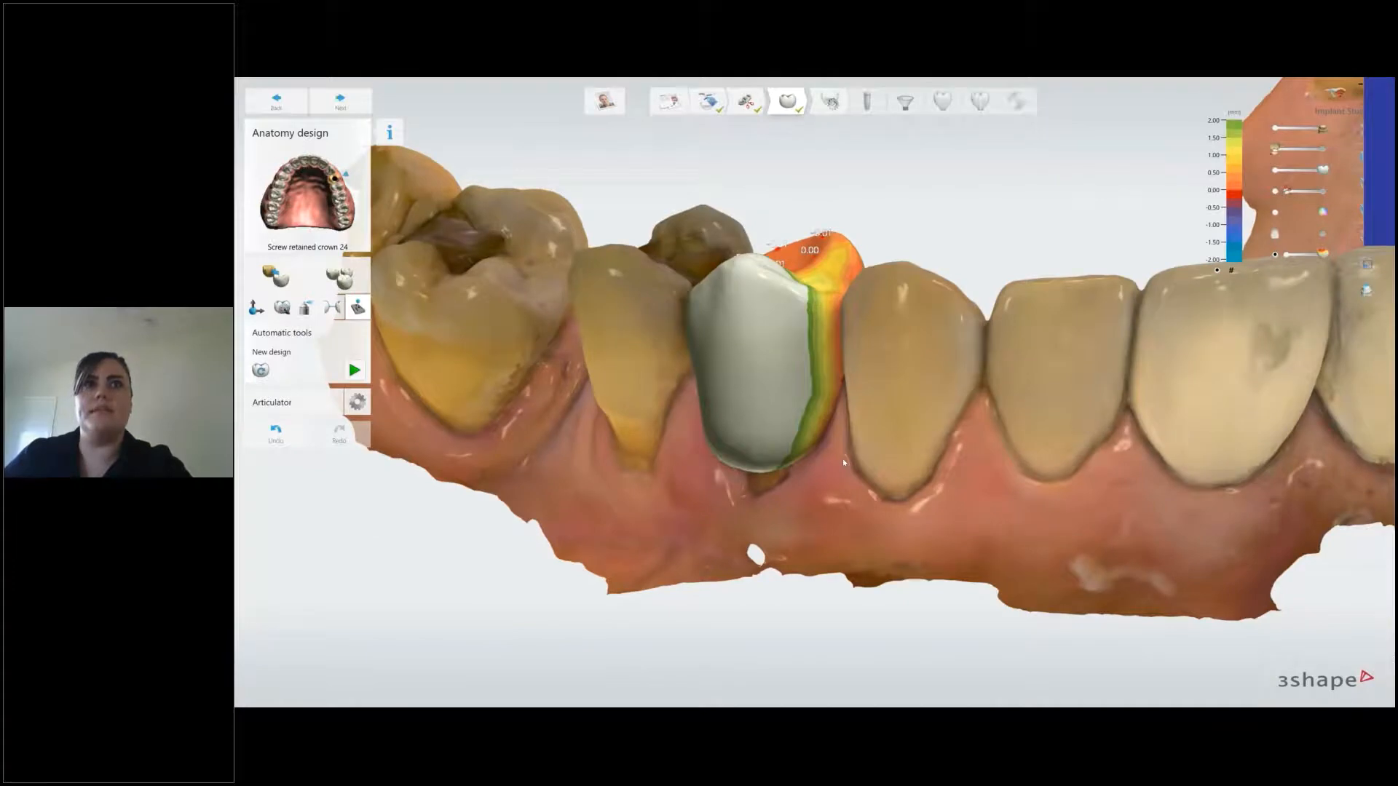
pyautogui.moveTo(844, 463); pyautogui.dragTo(827, 446, button='right')
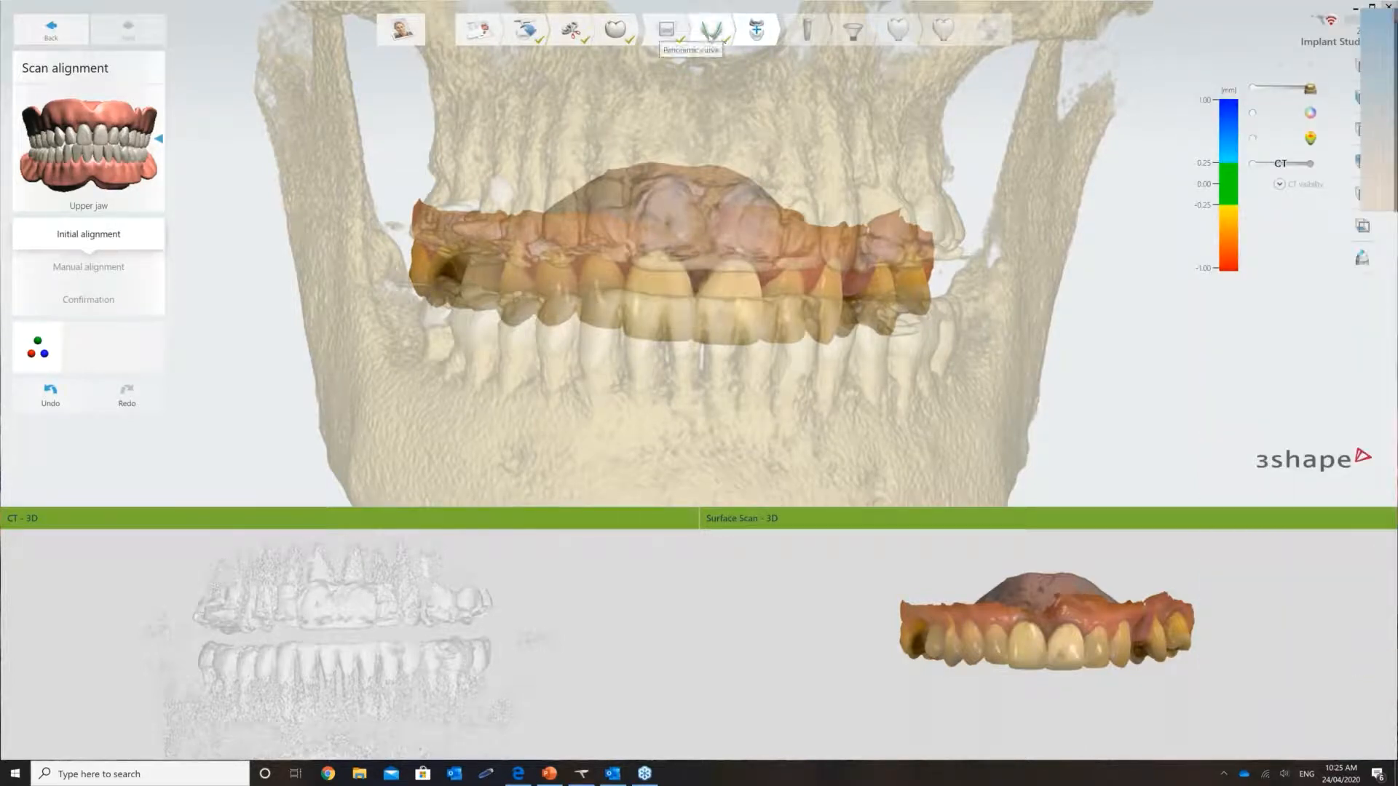
# Reposition the panoramic curve's control points along the dental arch in the axial view and proceed to Scan alignment.
pyautogui.click(709, 37)
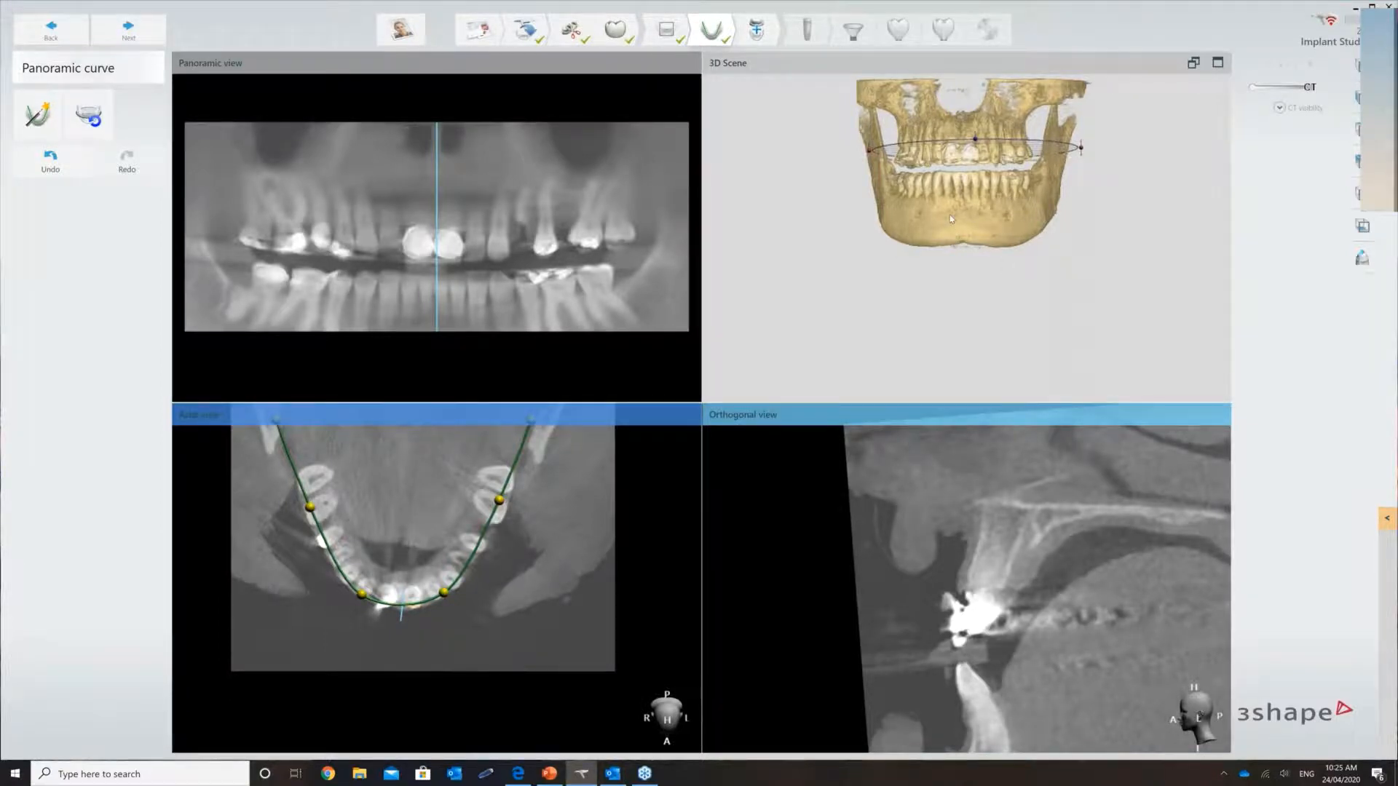
pyautogui.moveTo(951, 219); pyautogui.dragTo(932, 215, button='right')
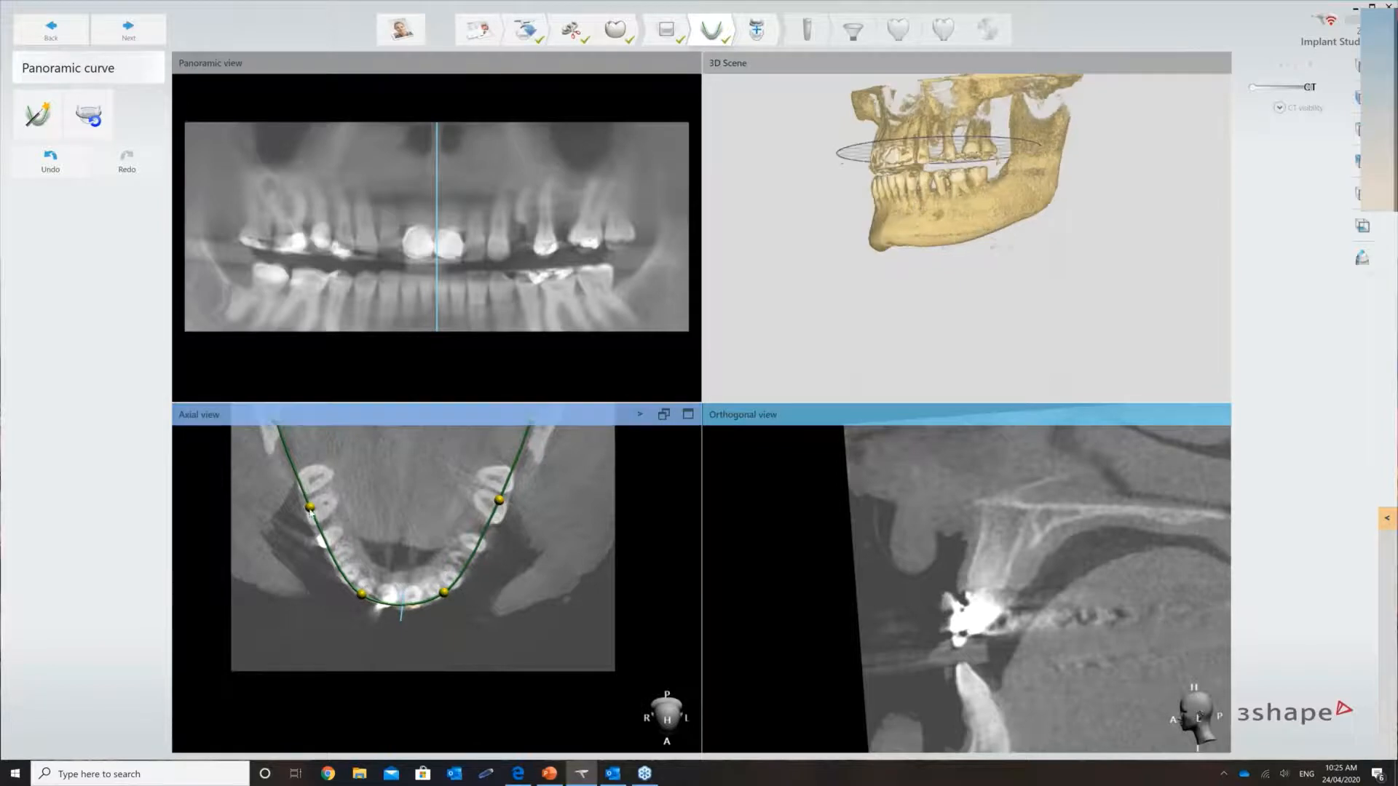
pyautogui.moveTo(311, 508); pyautogui.dragTo(314, 510)
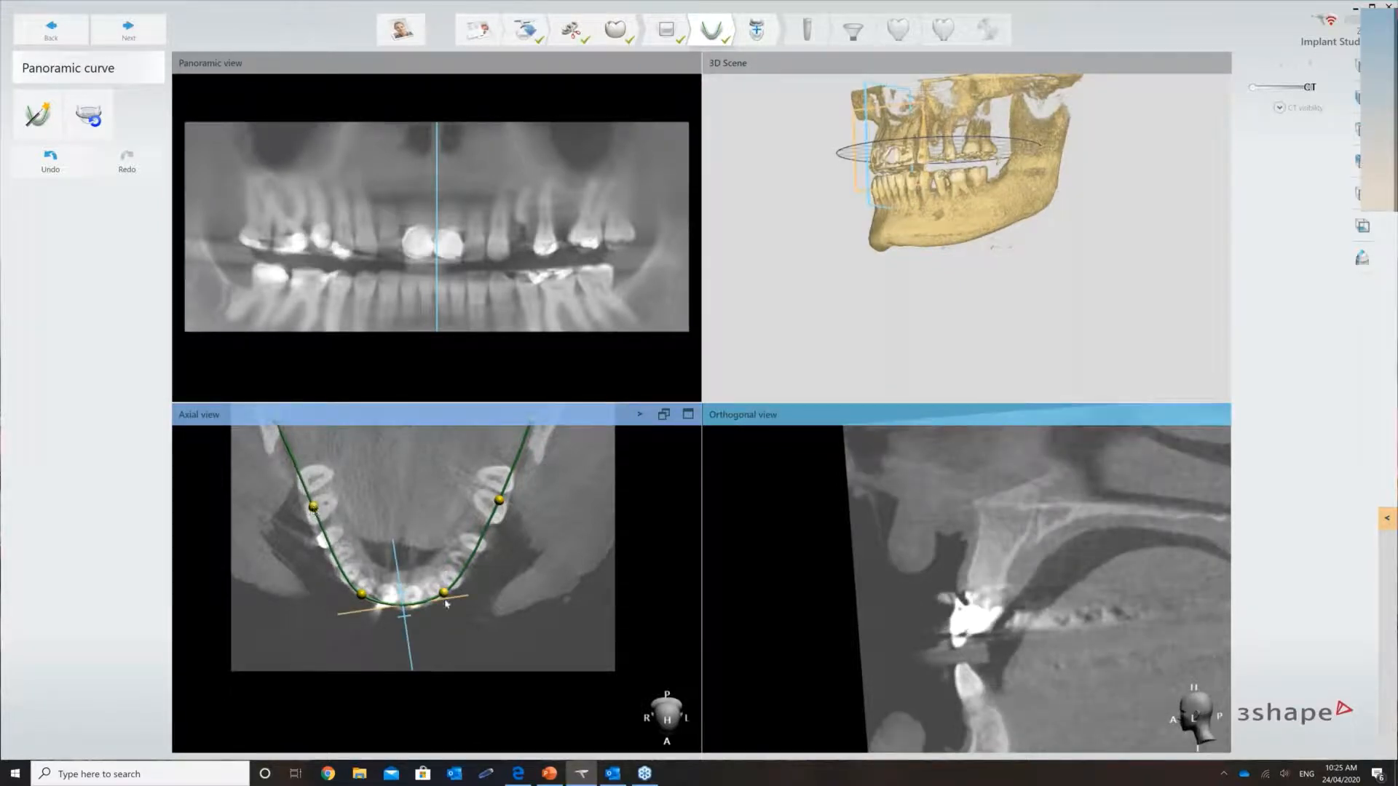
pyautogui.moveTo(444, 594); pyautogui.dragTo(442, 590)
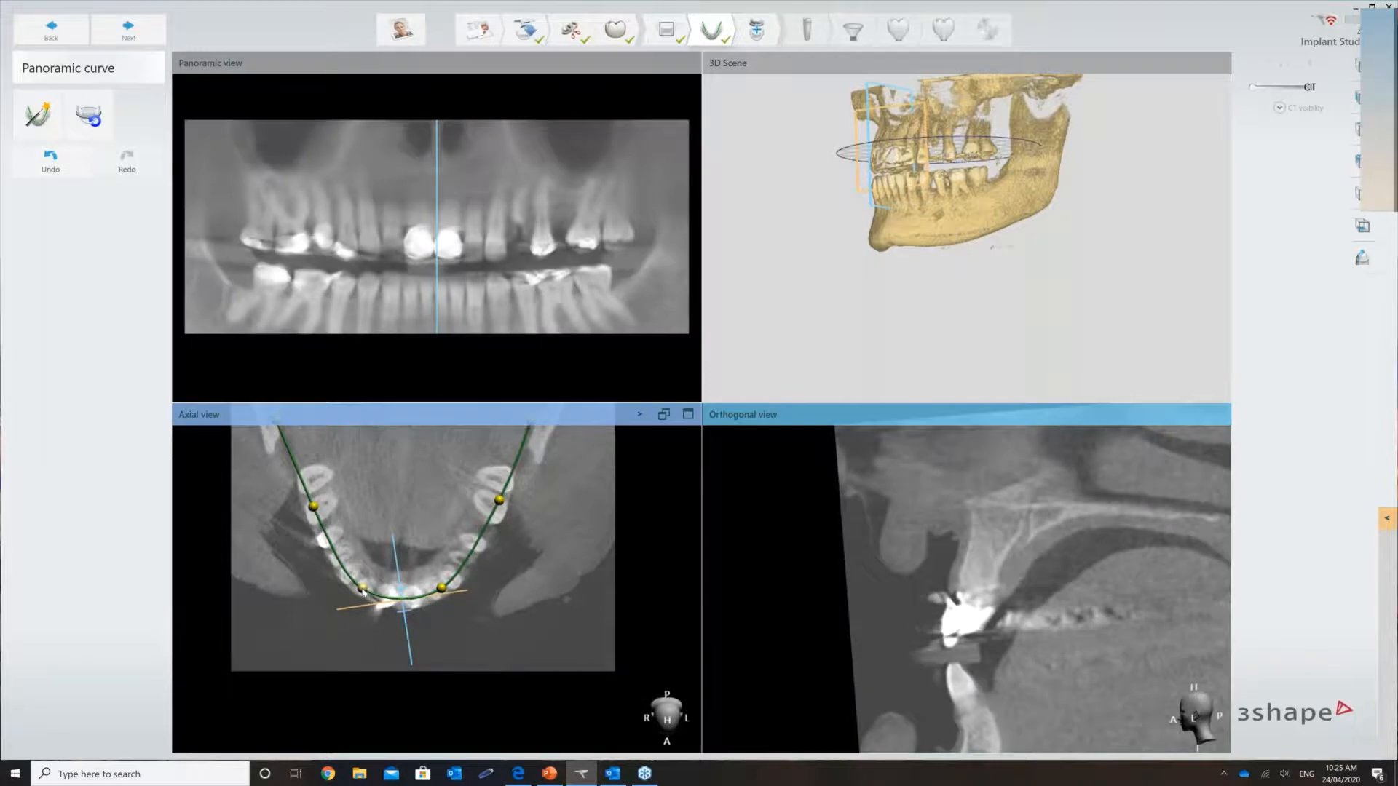
pyautogui.click(132, 43)
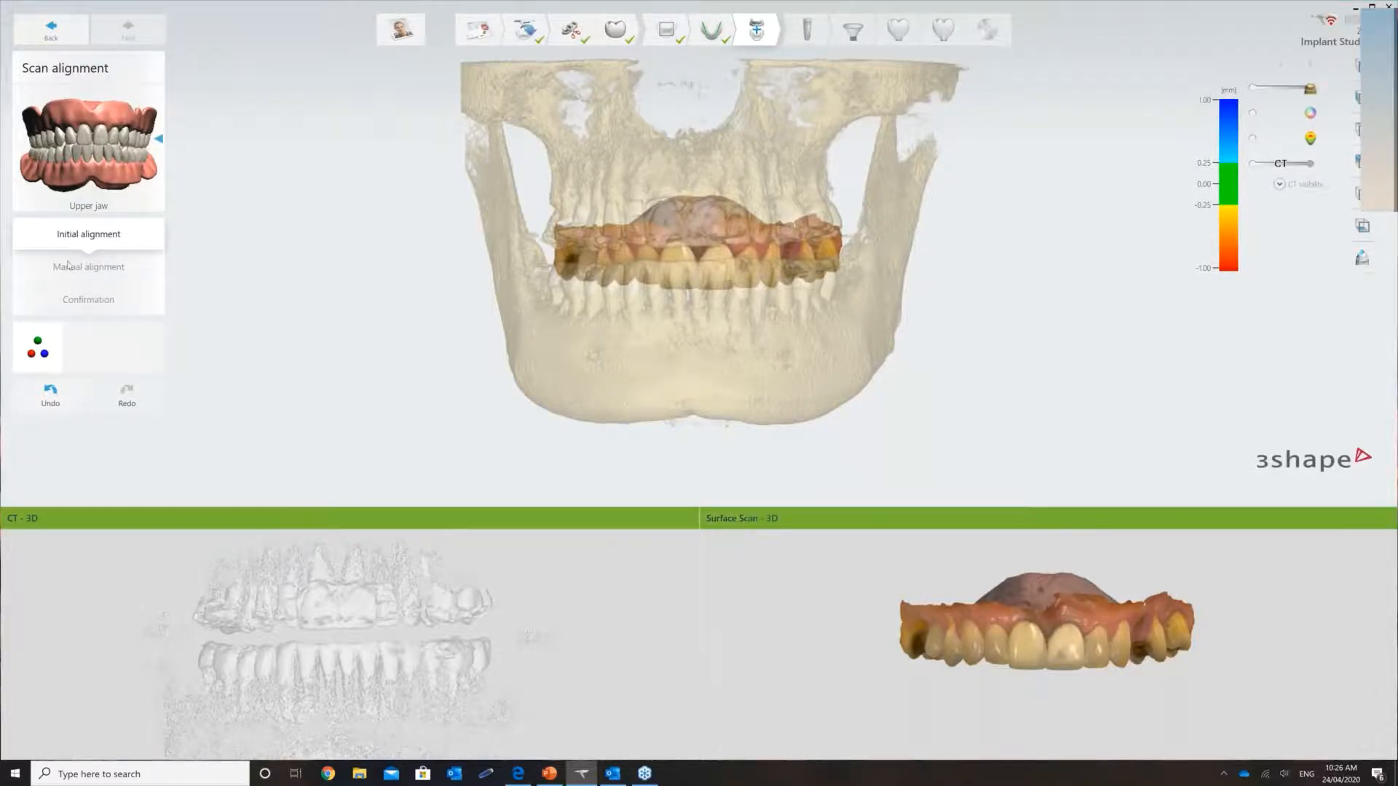
# Undo the switch to point-based alignment and examine the upper jaw scan's deviation map against the CT.
pyautogui.moveTo(700, 358); pyautogui.dragTo(721, 291, button='right')
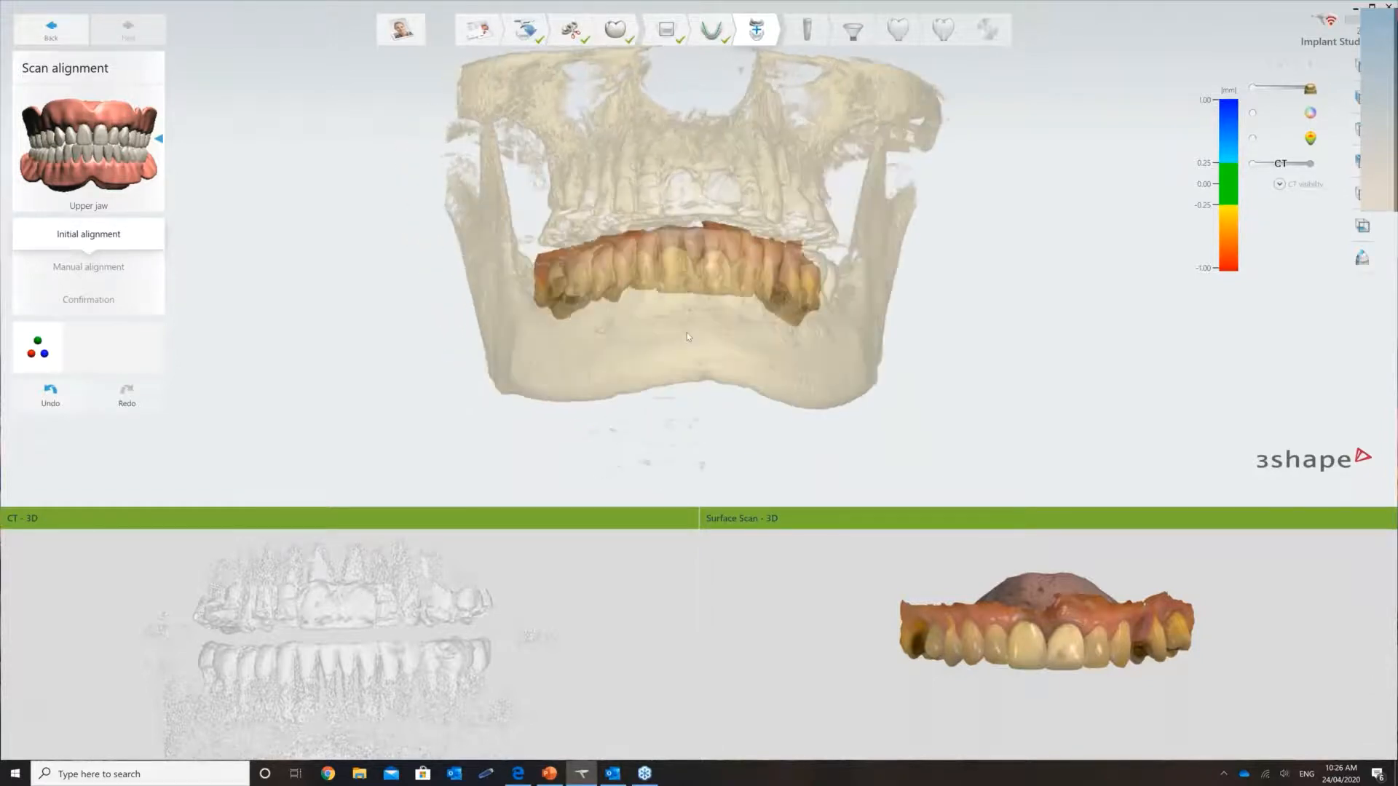
pyautogui.click(50, 396)
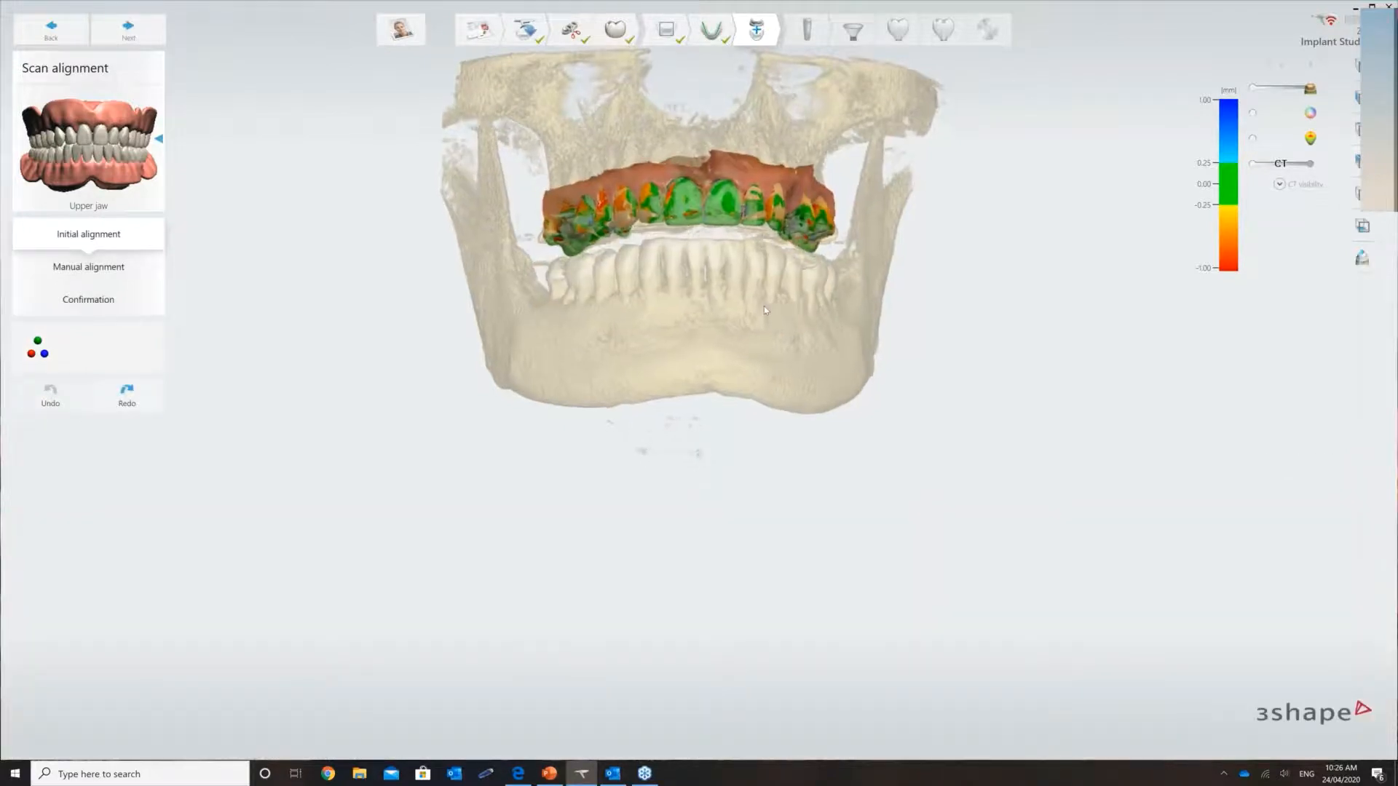
pyautogui.scroll(2, 766, 309)
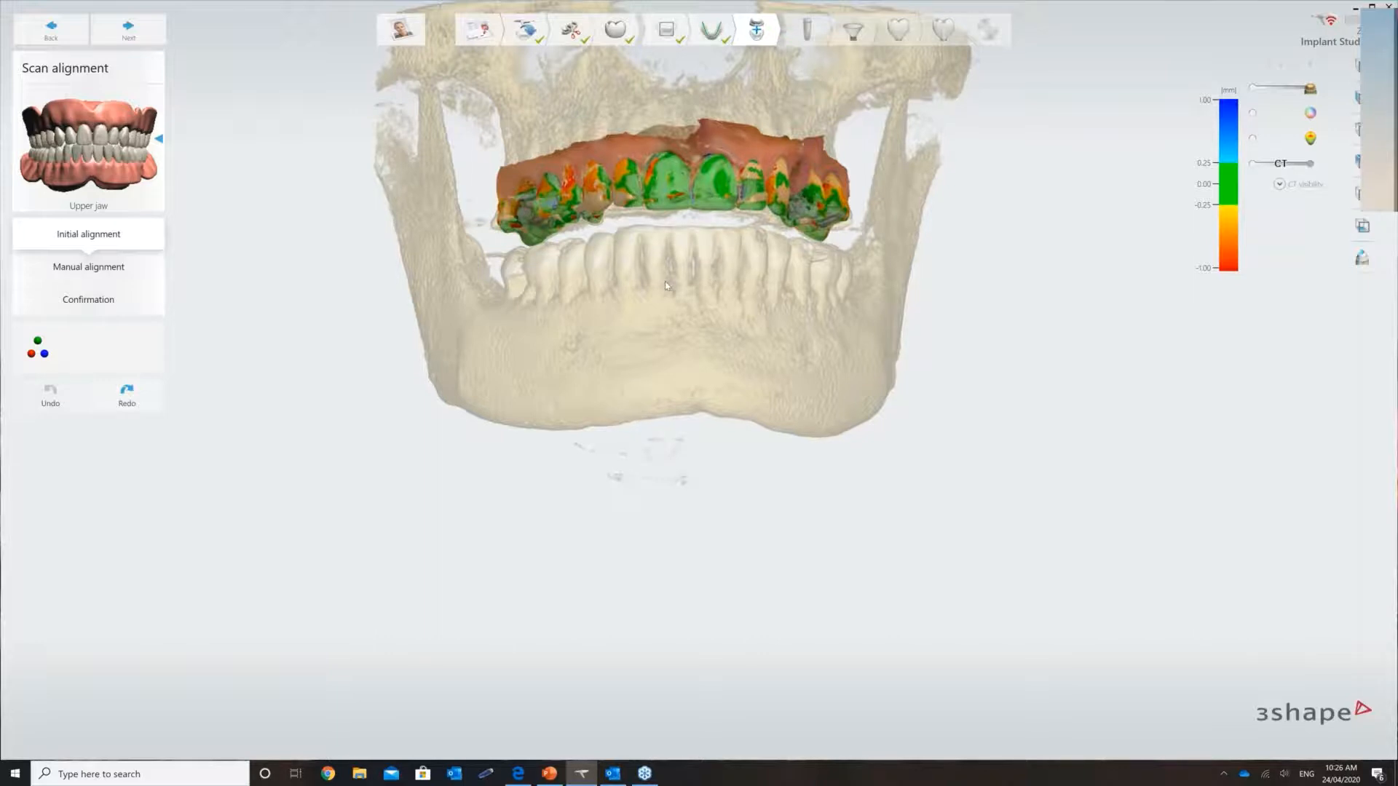
pyautogui.moveTo(665, 285); pyautogui.dragTo(901, 214, button='right')
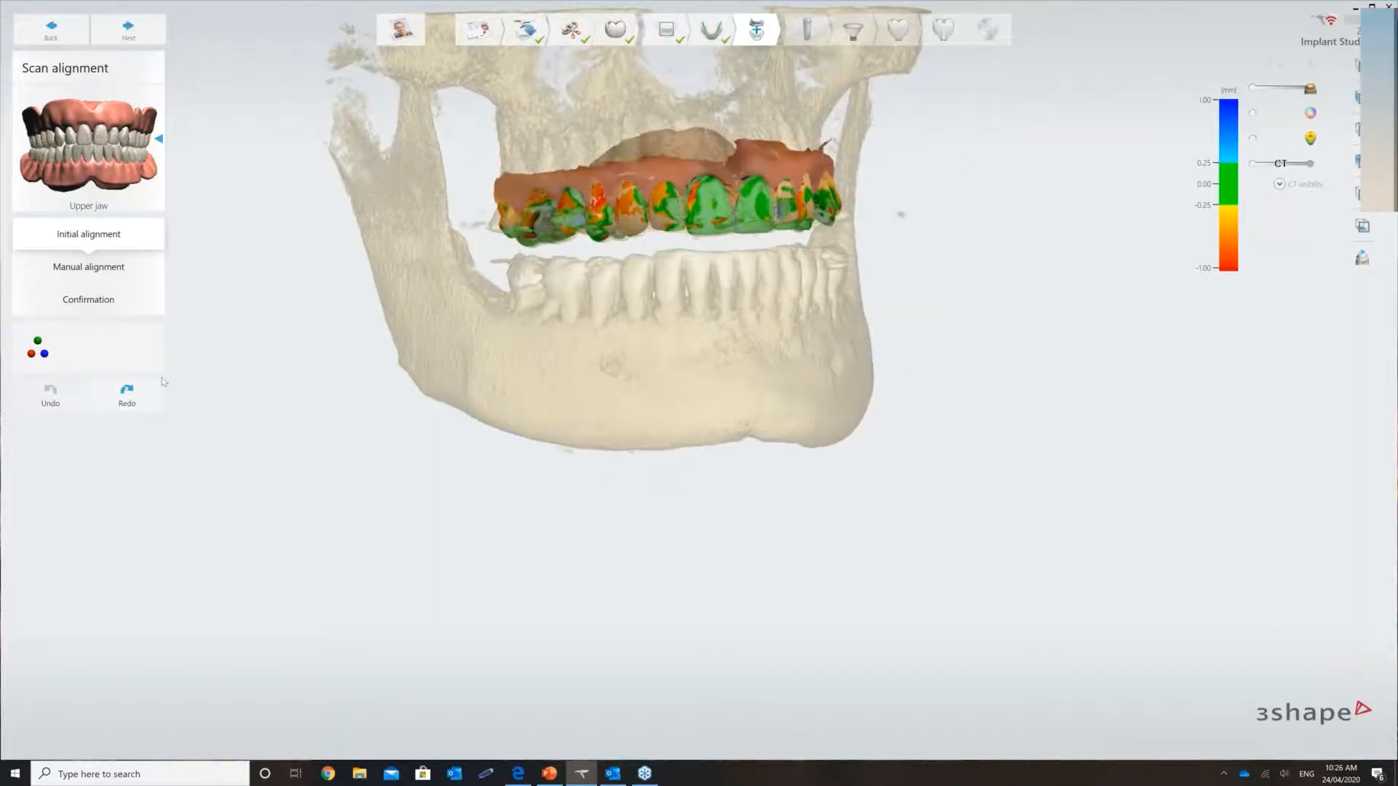
# Restart point-based alignment and place three matching points on the CT: both upper central incisors and the upper left molar.
pyautogui.click(40, 351)
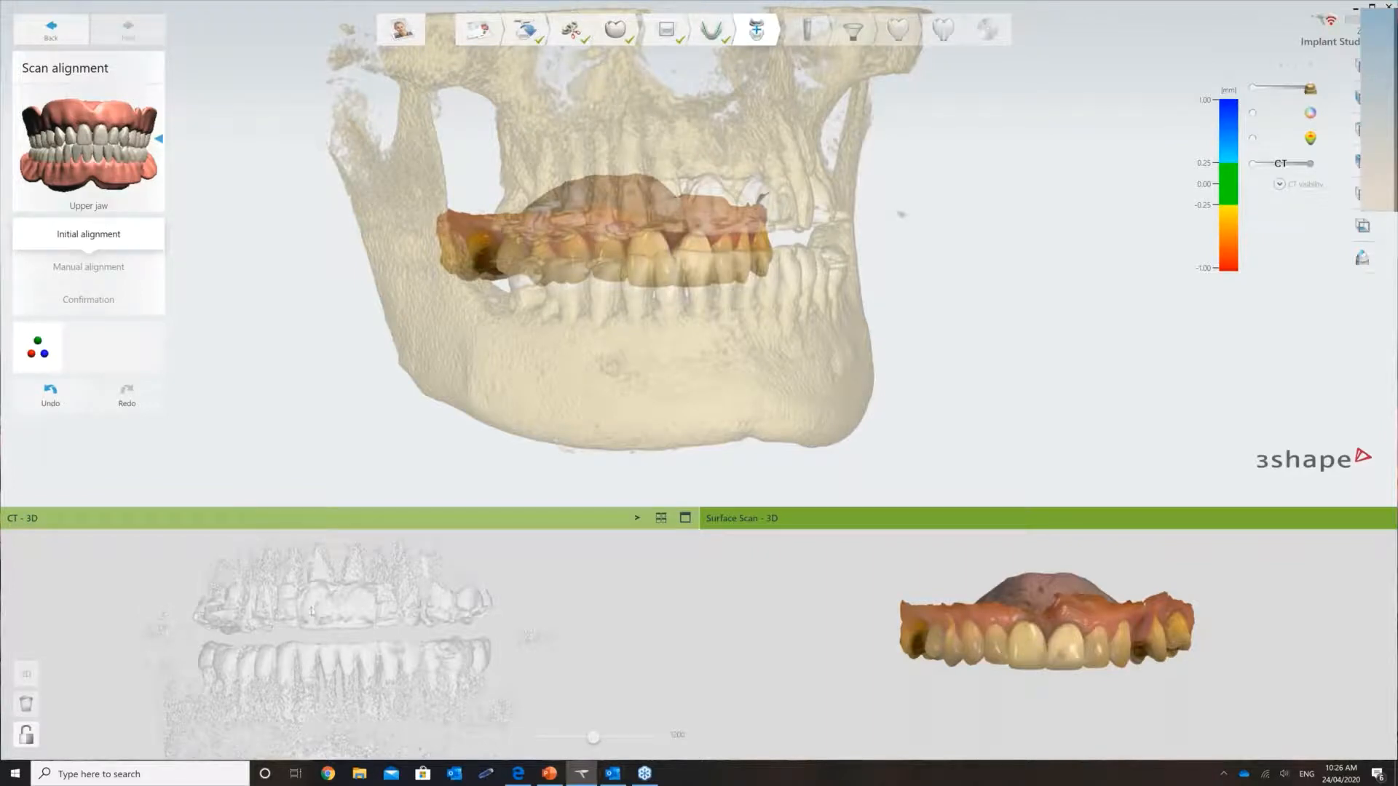
pyautogui.moveTo(311, 611); pyautogui.dragTo(285, 618, button='right')
pyautogui.moveTo(1084, 647); pyautogui.dragTo(989, 670, button='right')
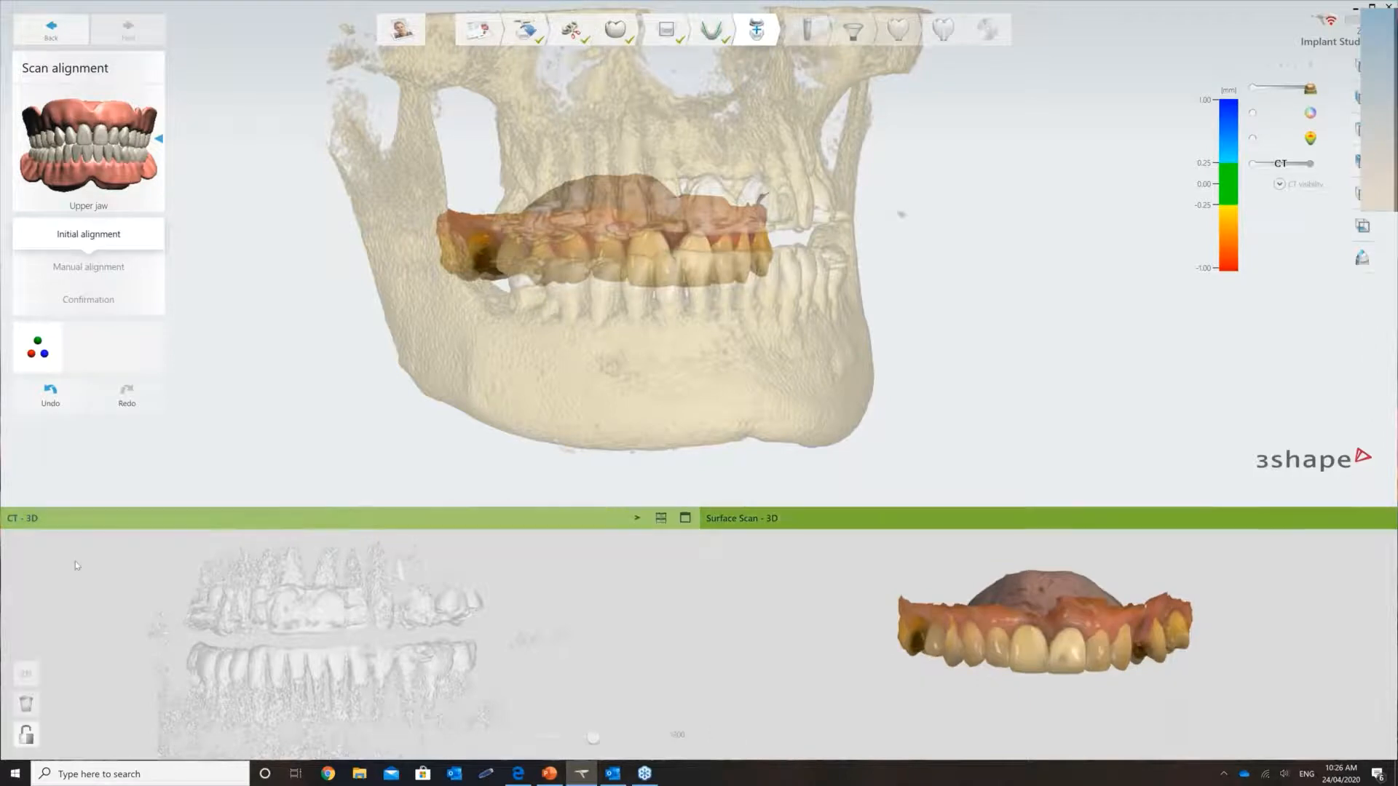
pyautogui.moveTo(325, 641); pyautogui.dragTo(323, 575, button='right')
pyautogui.moveTo(322, 638); pyautogui.dragTo(336, 661, button='right')
pyautogui.click(288, 648)
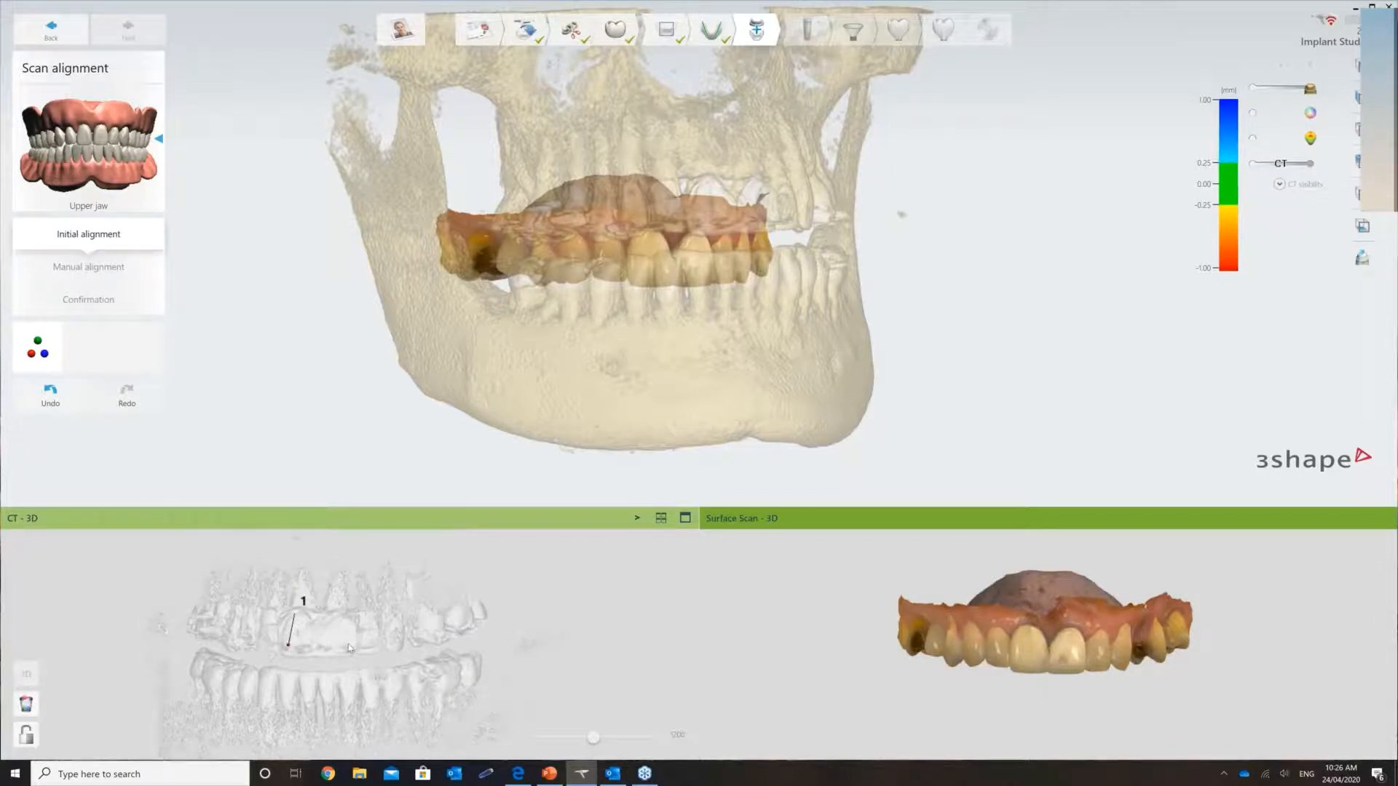
pyautogui.click(349, 648)
pyautogui.moveTo(373, 670)
pyautogui.mouseDown(button='right')
pyautogui.moveTo(354, 666)
pyautogui.moveTo(366, 621)
pyautogui.mouseUp(button='right')
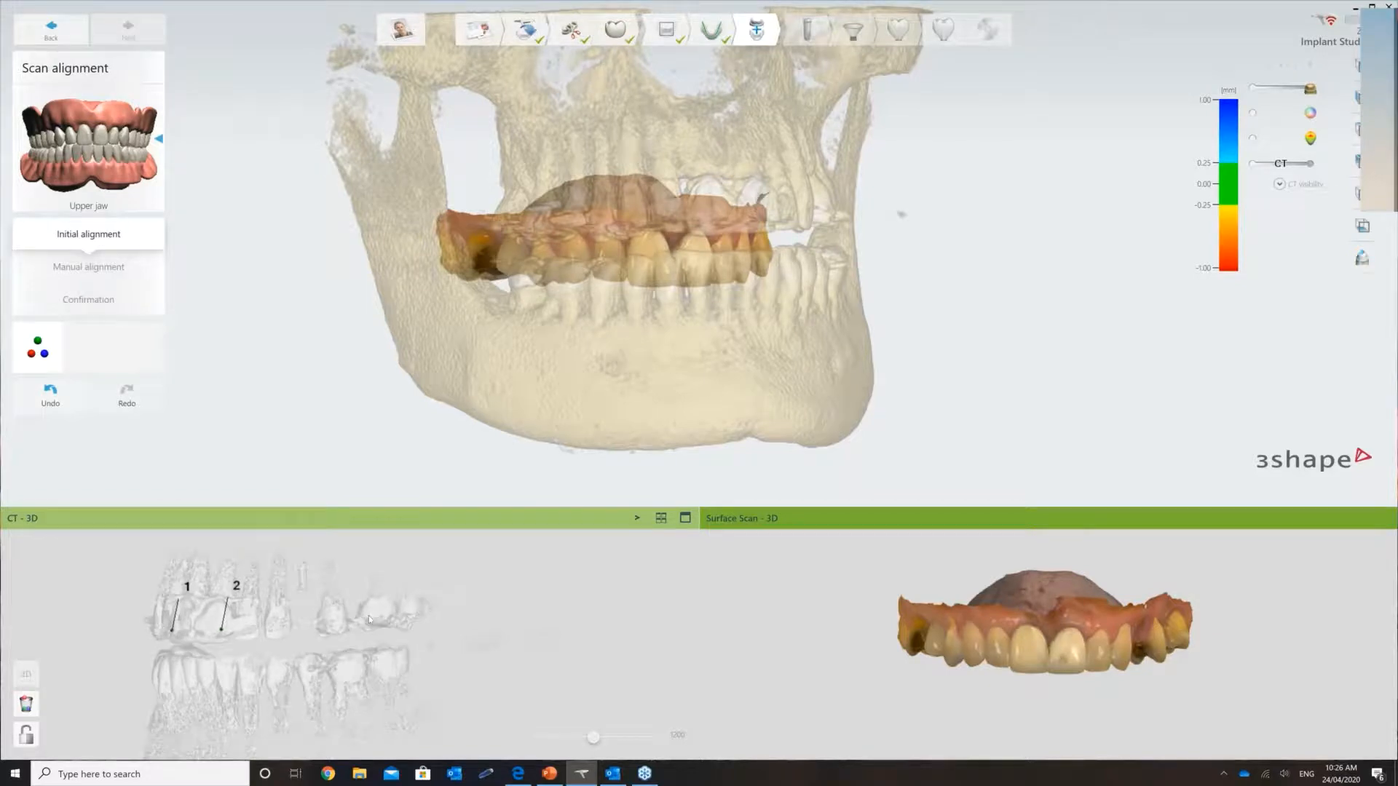
pyautogui.click(369, 614)
# Place the three corresponding points on the surface scan's two central incisors and left molar to compute the alignment.
pyautogui.click(1025, 665)
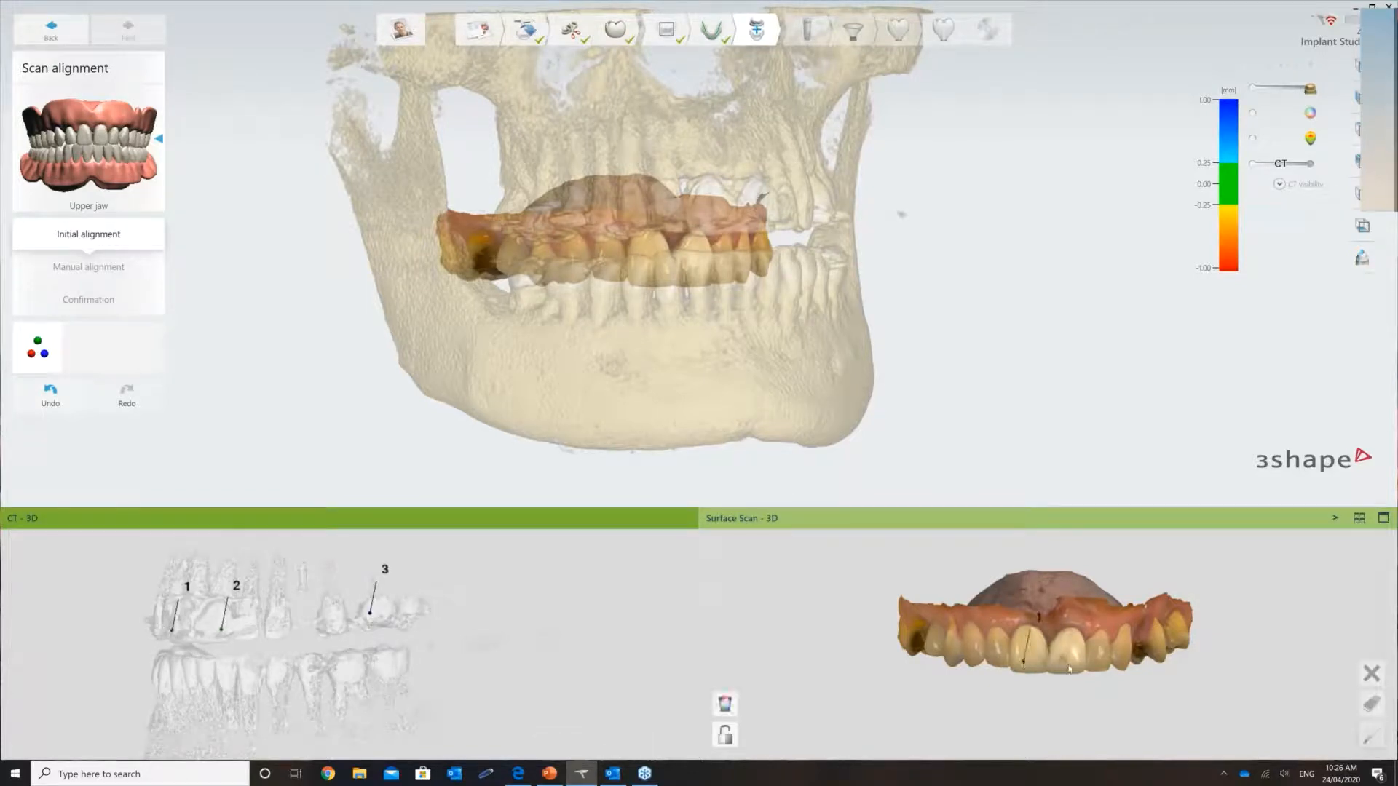
pyautogui.click(1068, 671)
pyautogui.moveTo(1090, 673); pyautogui.dragTo(1024, 664, button='right')
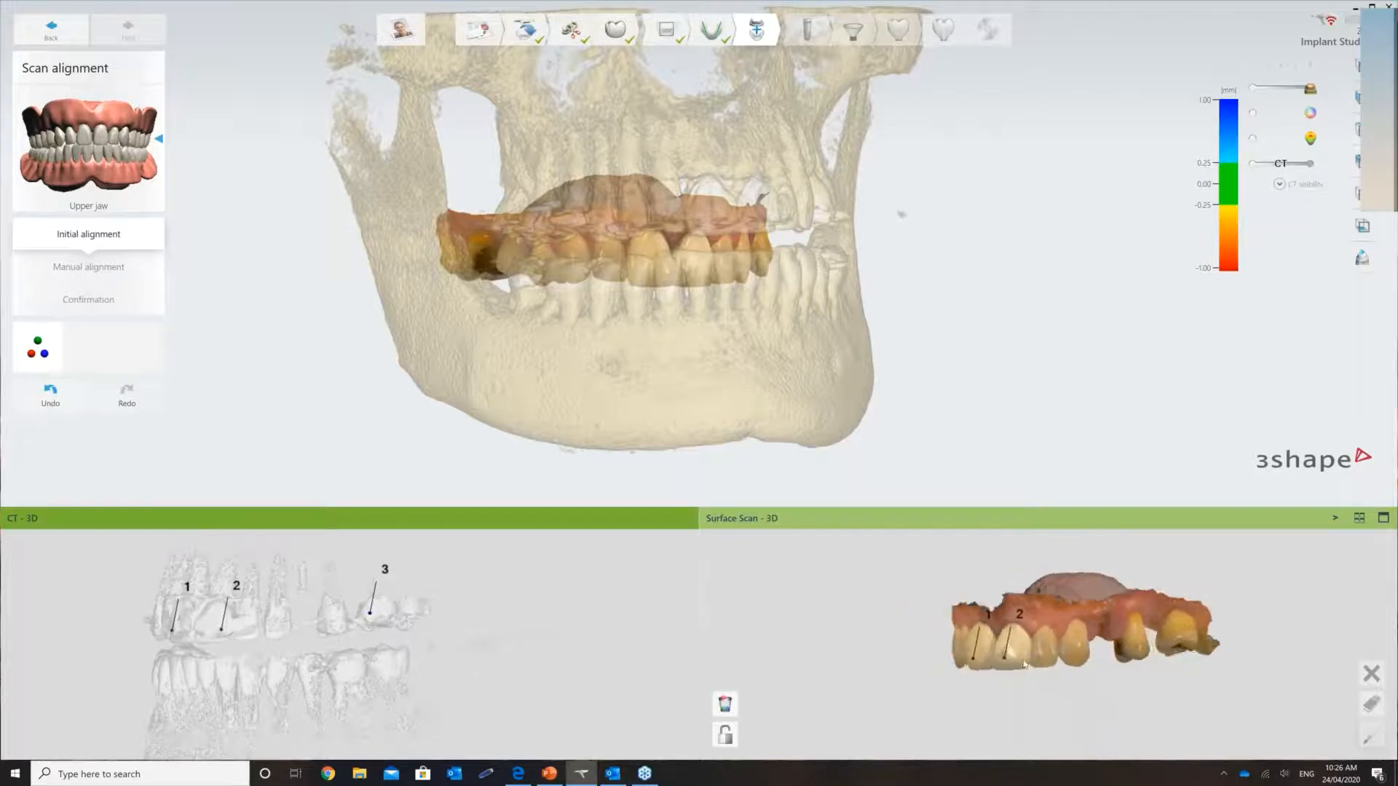
pyautogui.click(1175, 638)
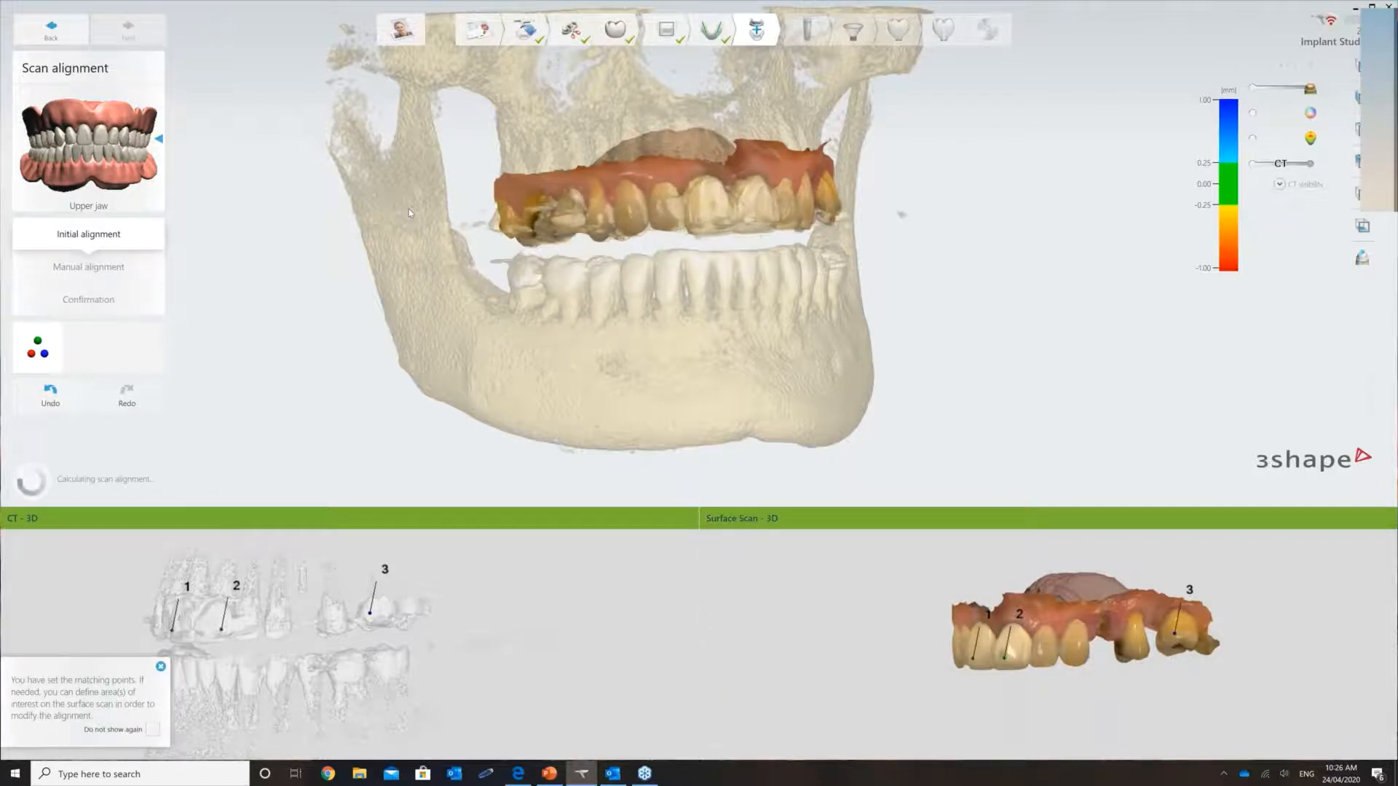
# Confirm the alignment of the upper jaw scan to the CT and proceed to Implant planning.
pyautogui.moveTo(673, 315); pyautogui.dragTo(659, 309, button='right')
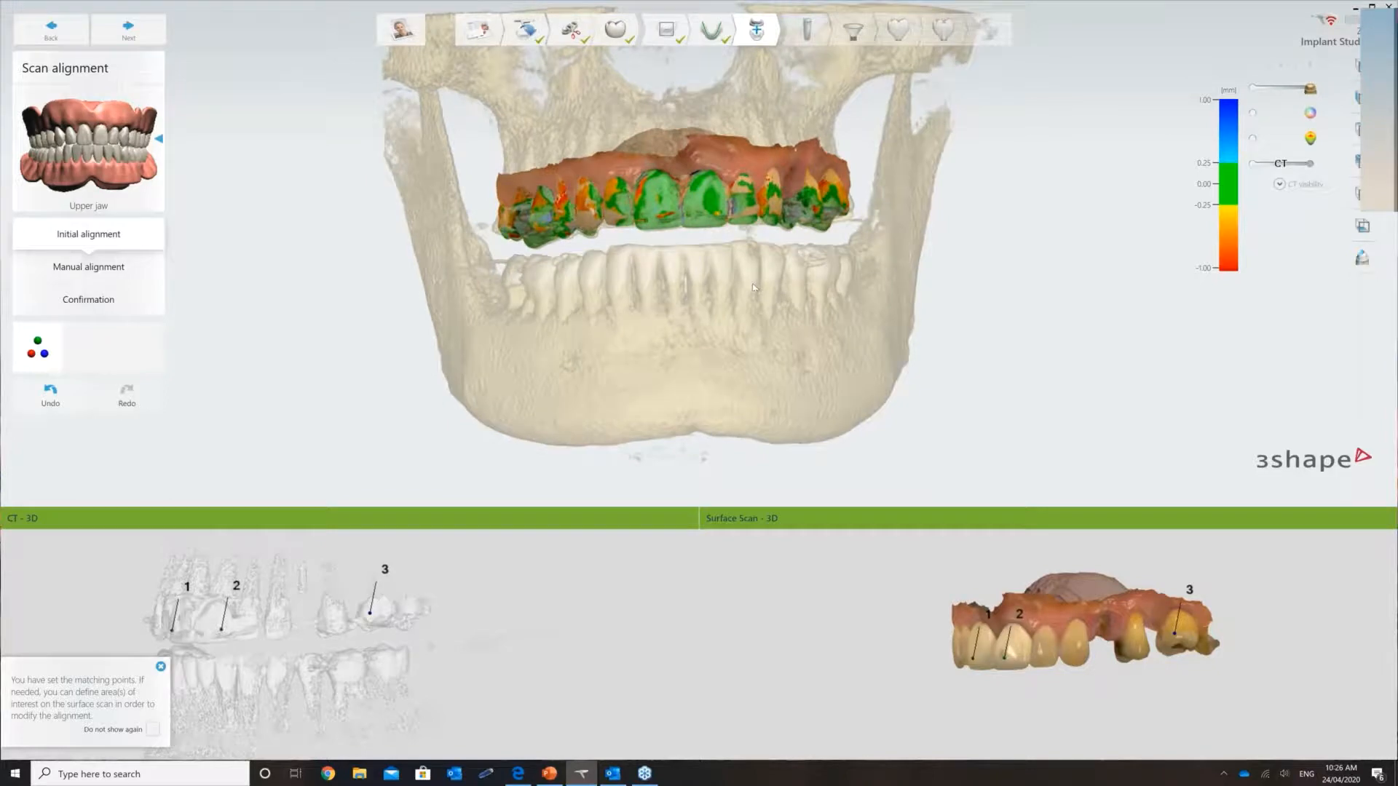
pyautogui.scroll(2, 753, 282)
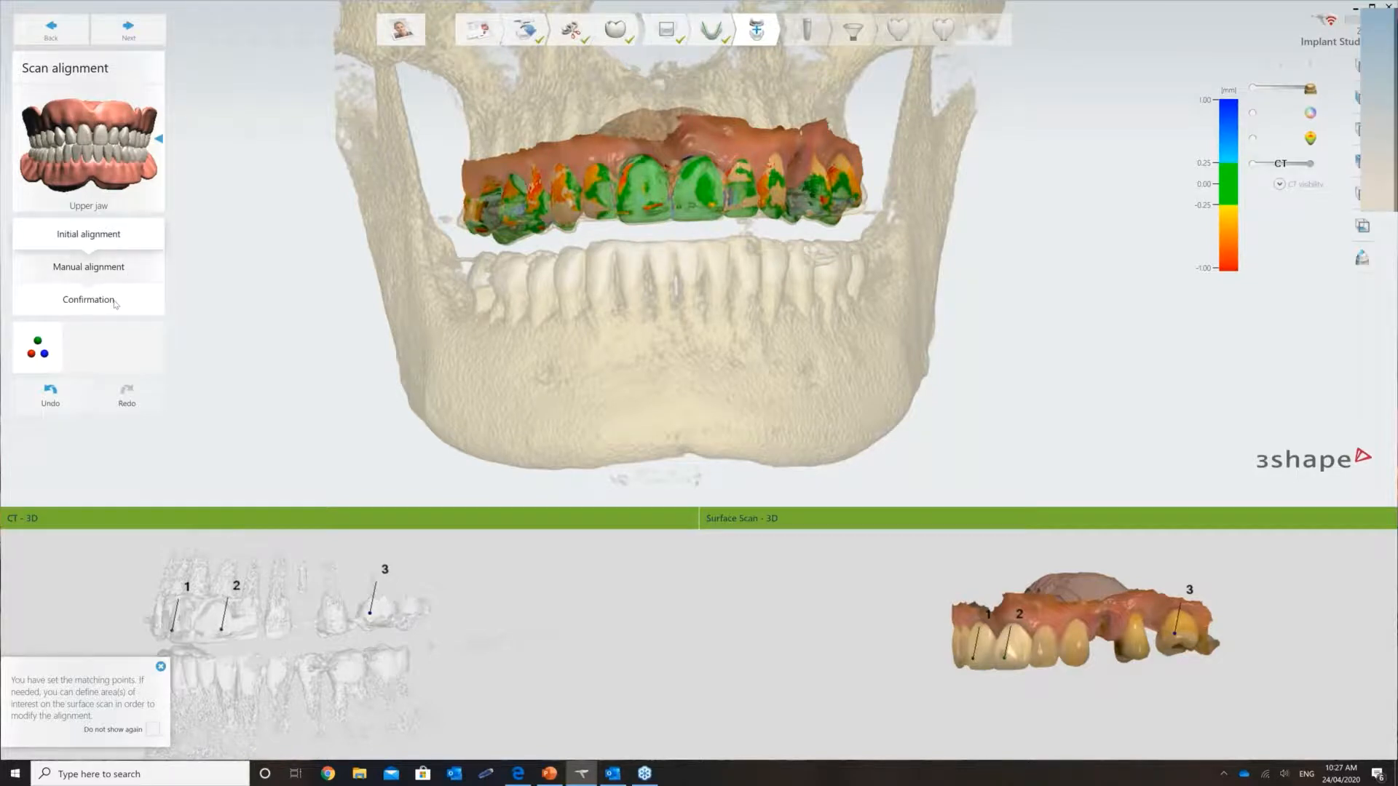
pyautogui.click(114, 303)
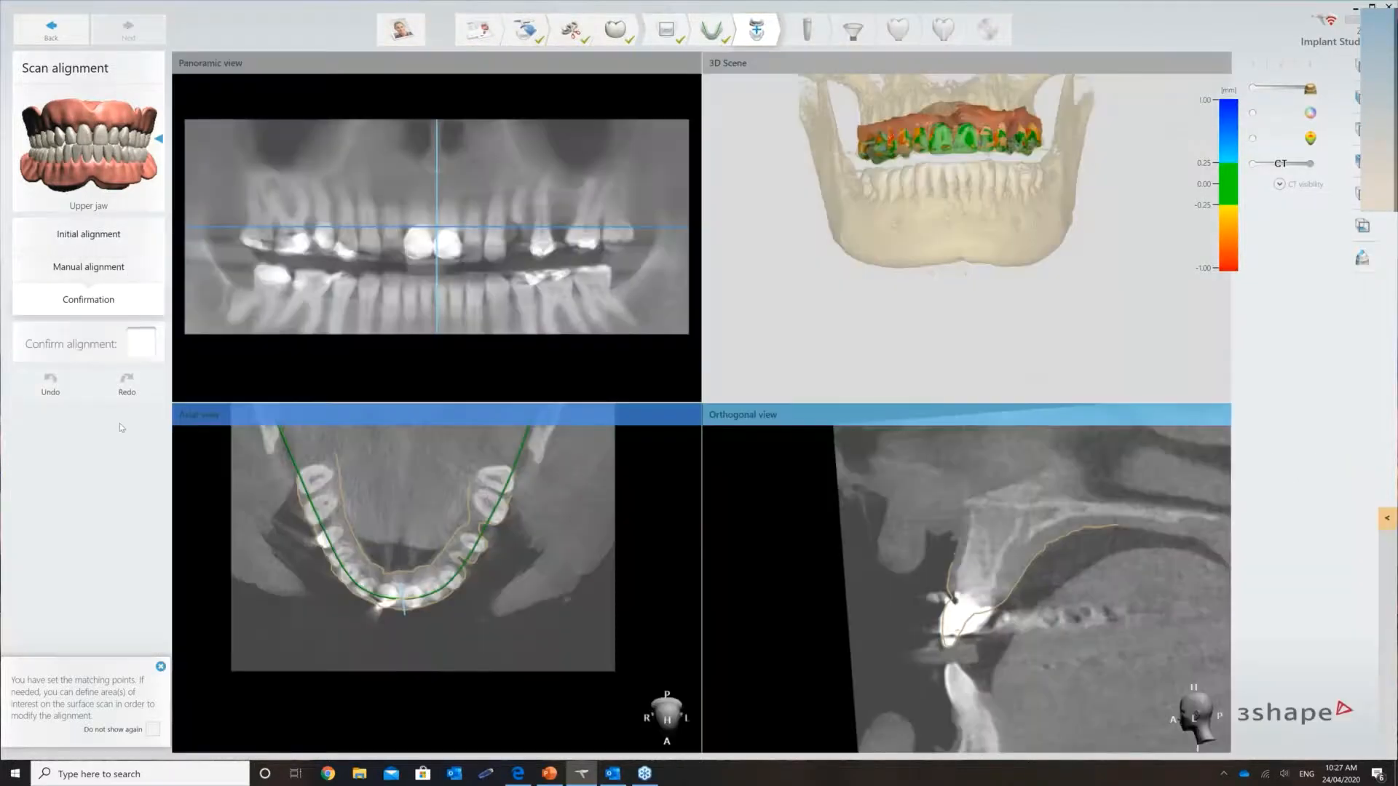
pyautogui.click(149, 351)
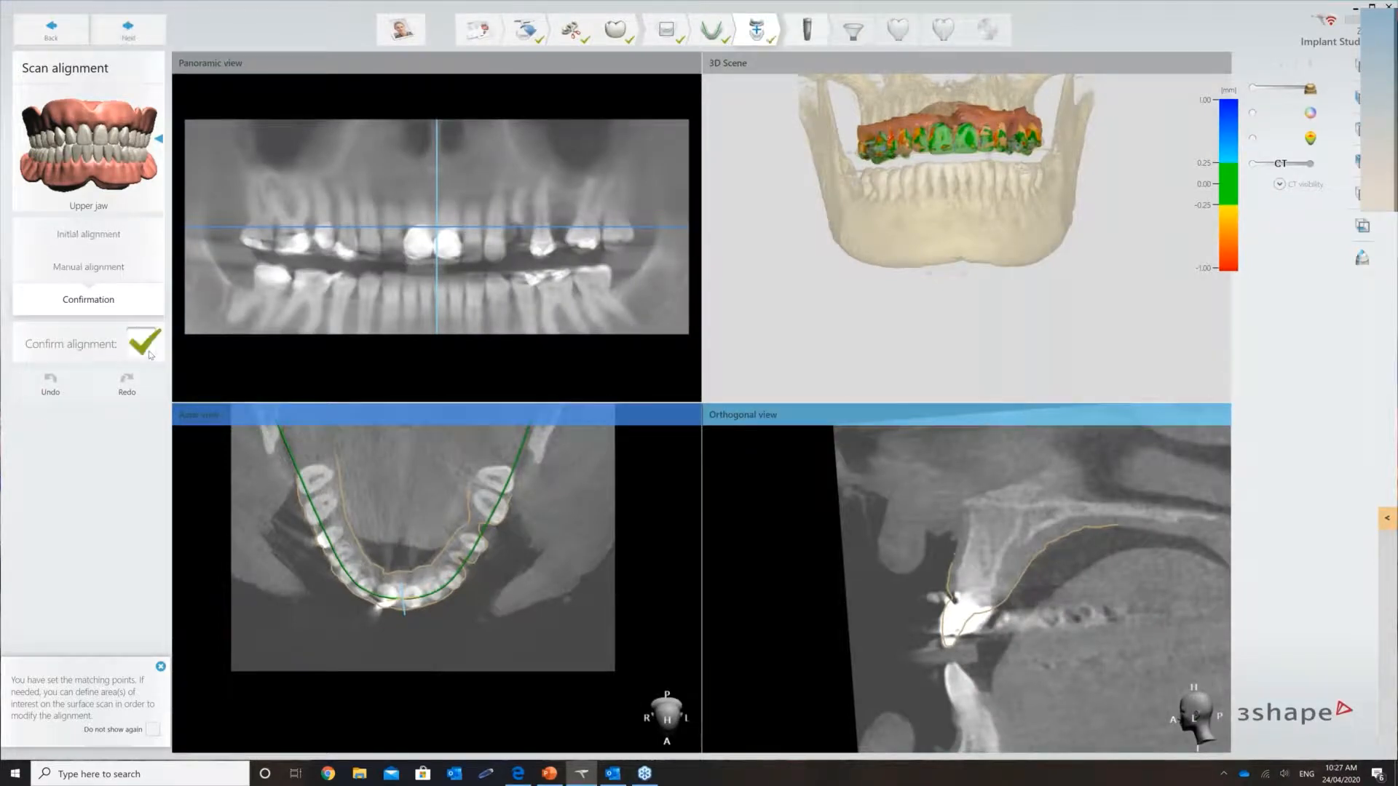
pyautogui.click(130, 31)
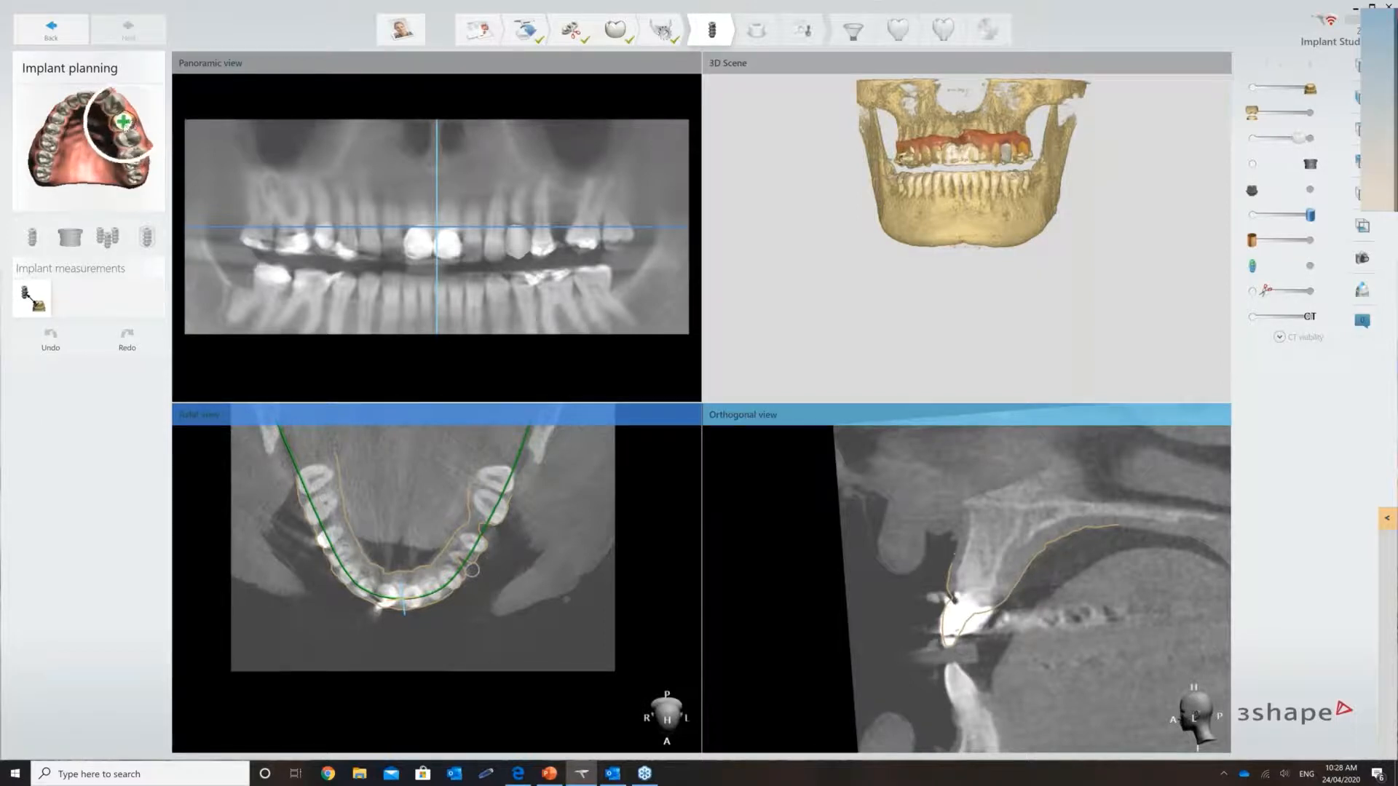
# Open the implant selection for tooth 24 and browse the list of implant manufacturers.
pyautogui.click(123, 121)
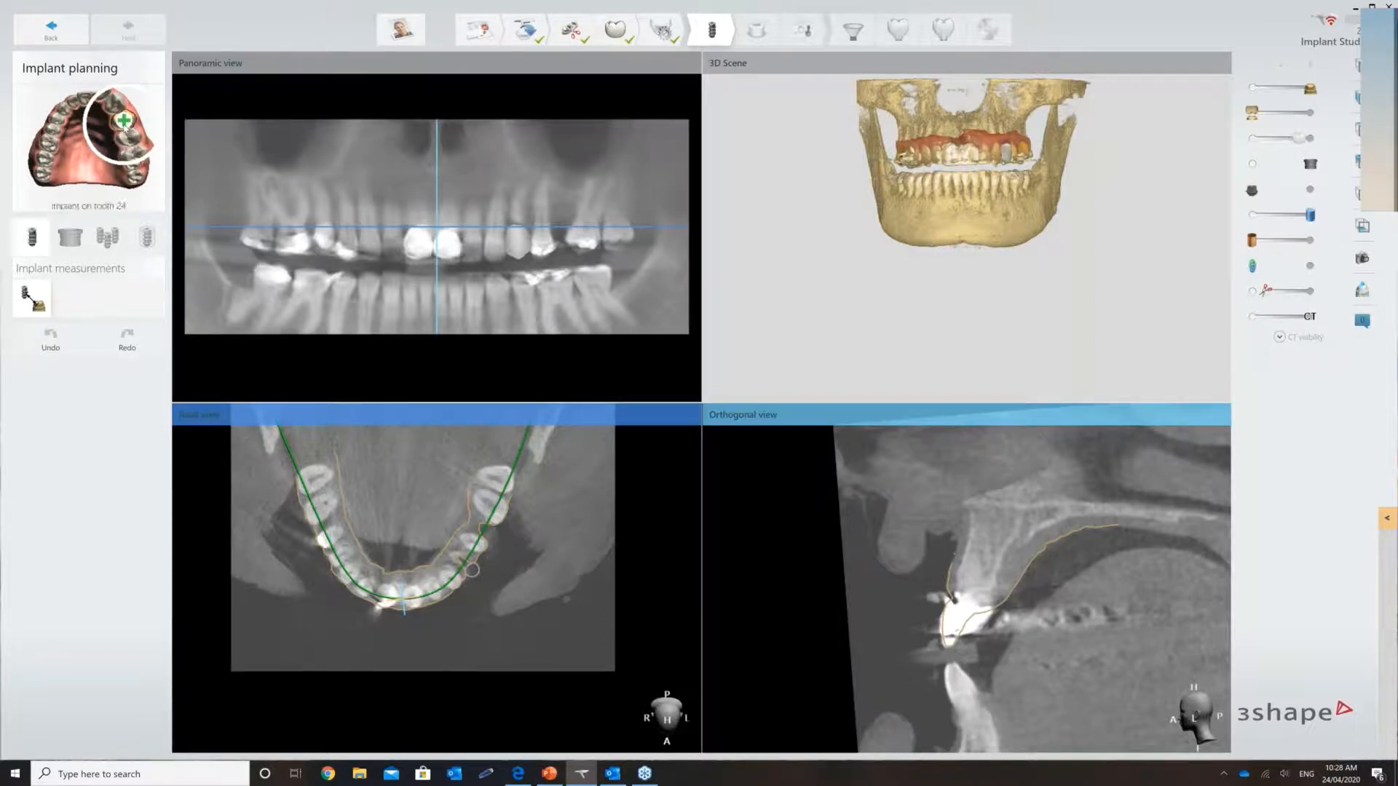
pyautogui.click(32, 239)
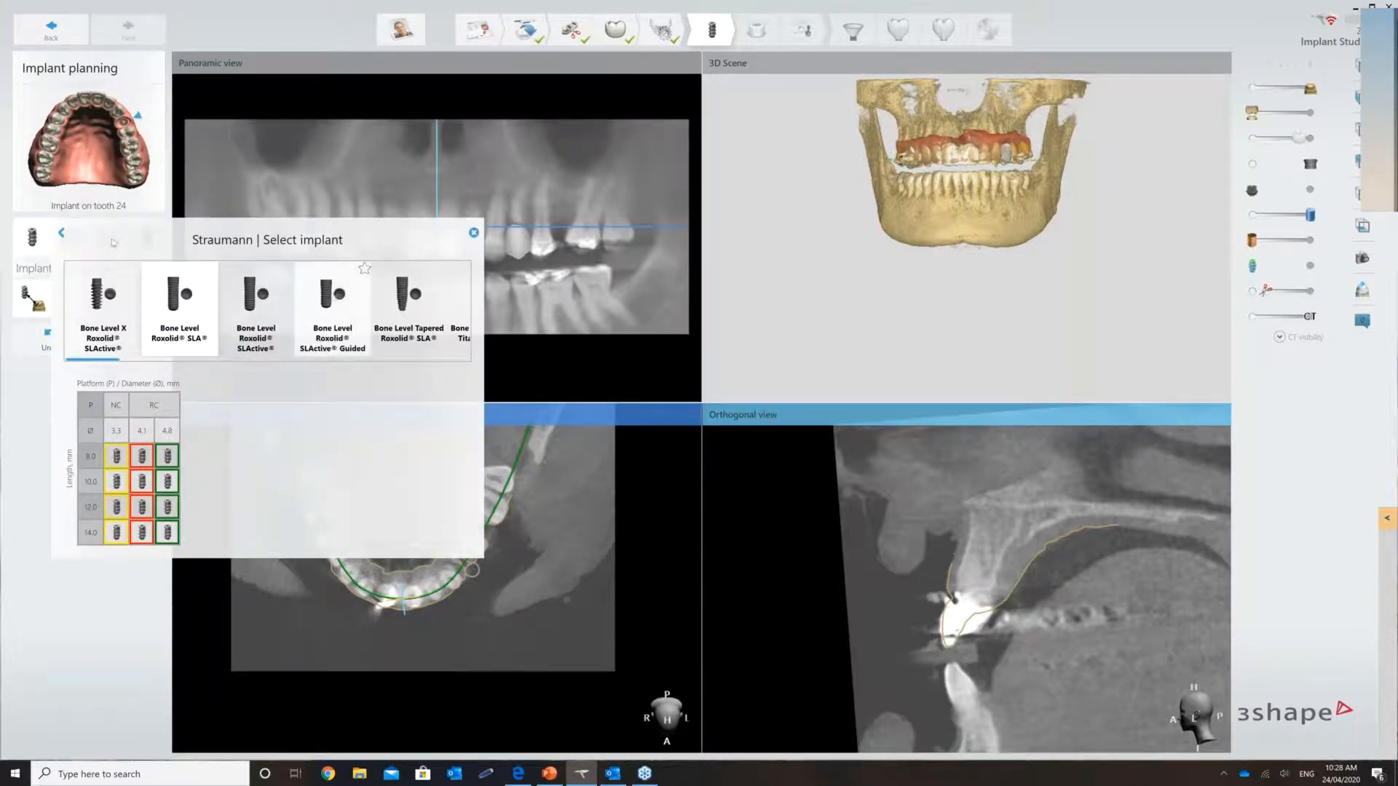
pyautogui.click(61, 233)
pyautogui.scroll(-1, 292, 391)
pyautogui.scroll(-5, 291, 391)
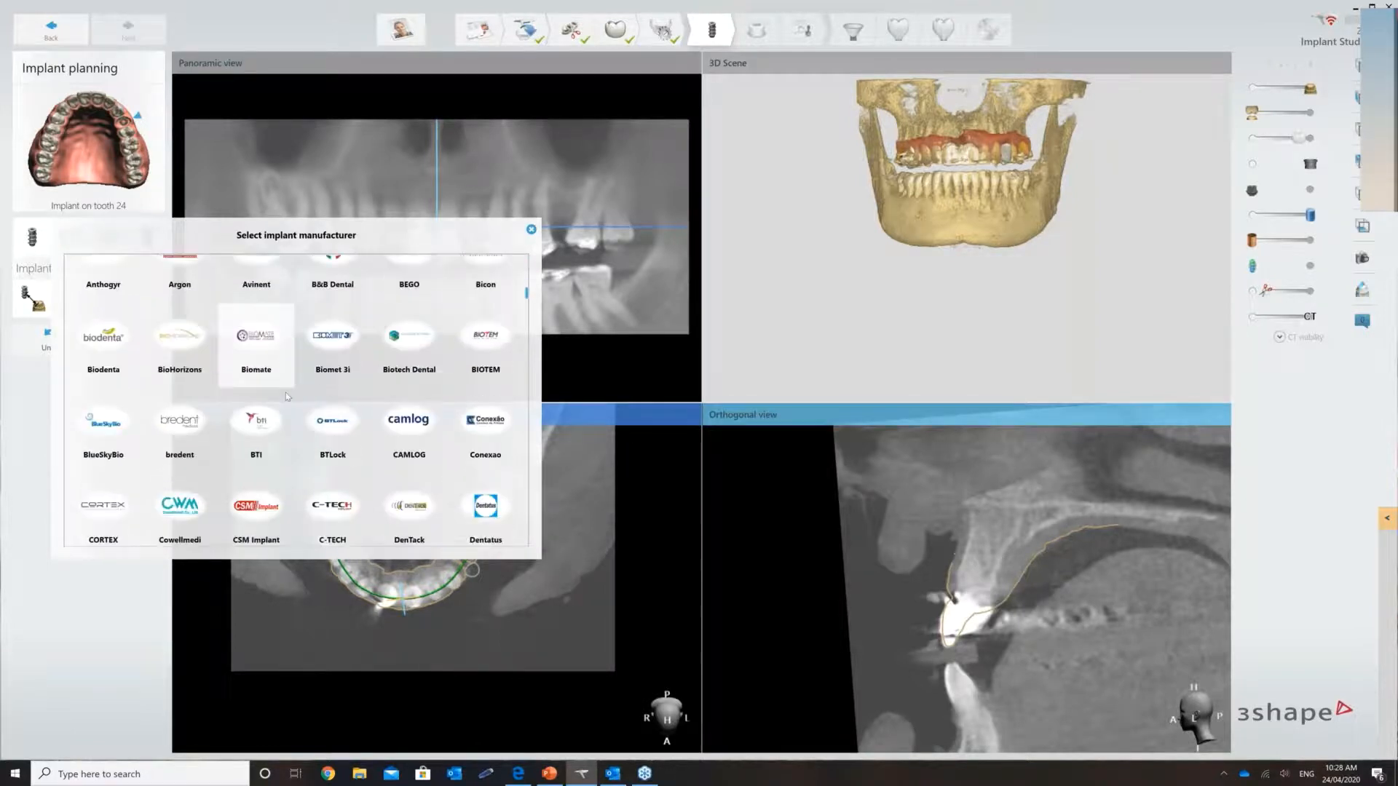
pyautogui.scroll(-6, 287, 399)
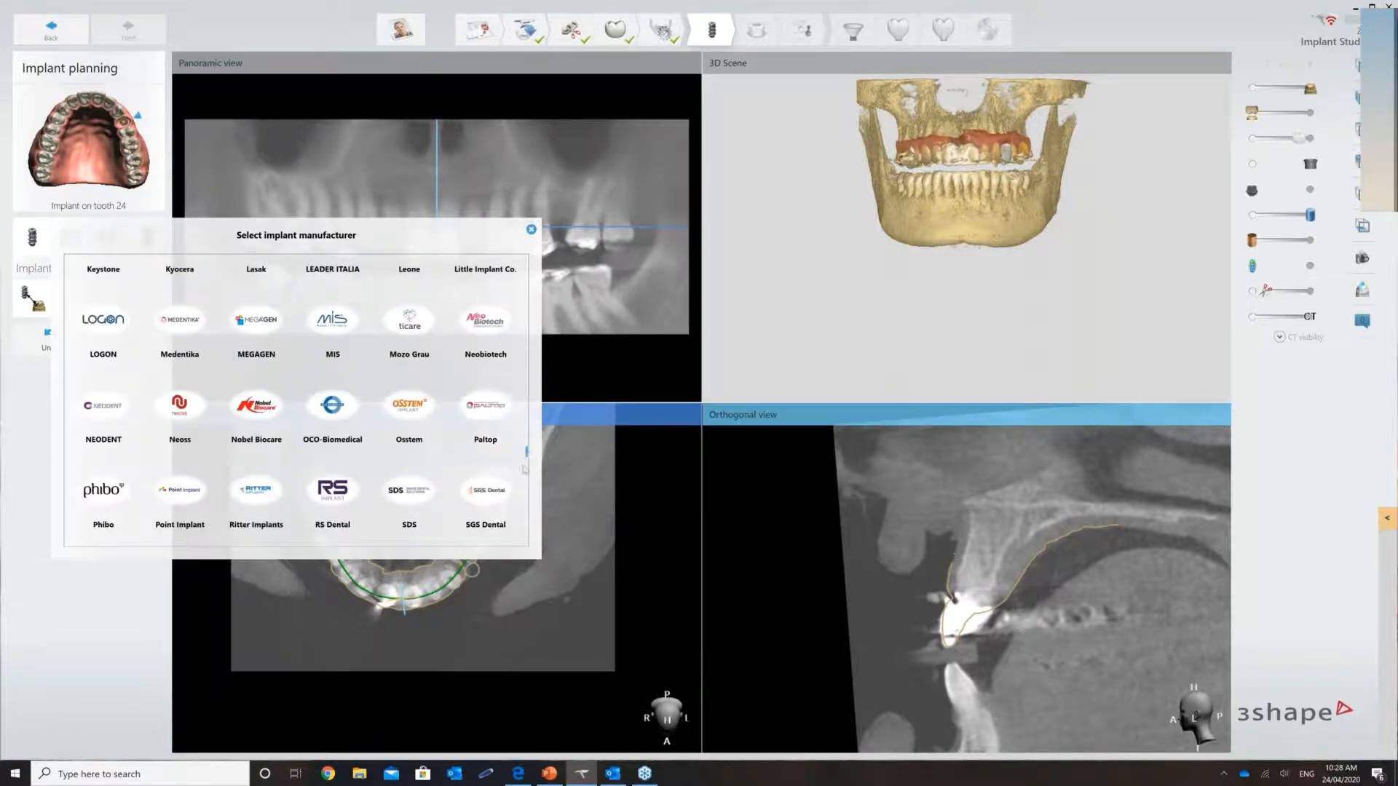
pyautogui.scroll(-3, 527, 481)
pyautogui.moveTo(527, 550); pyautogui.dragTo(535, 267)
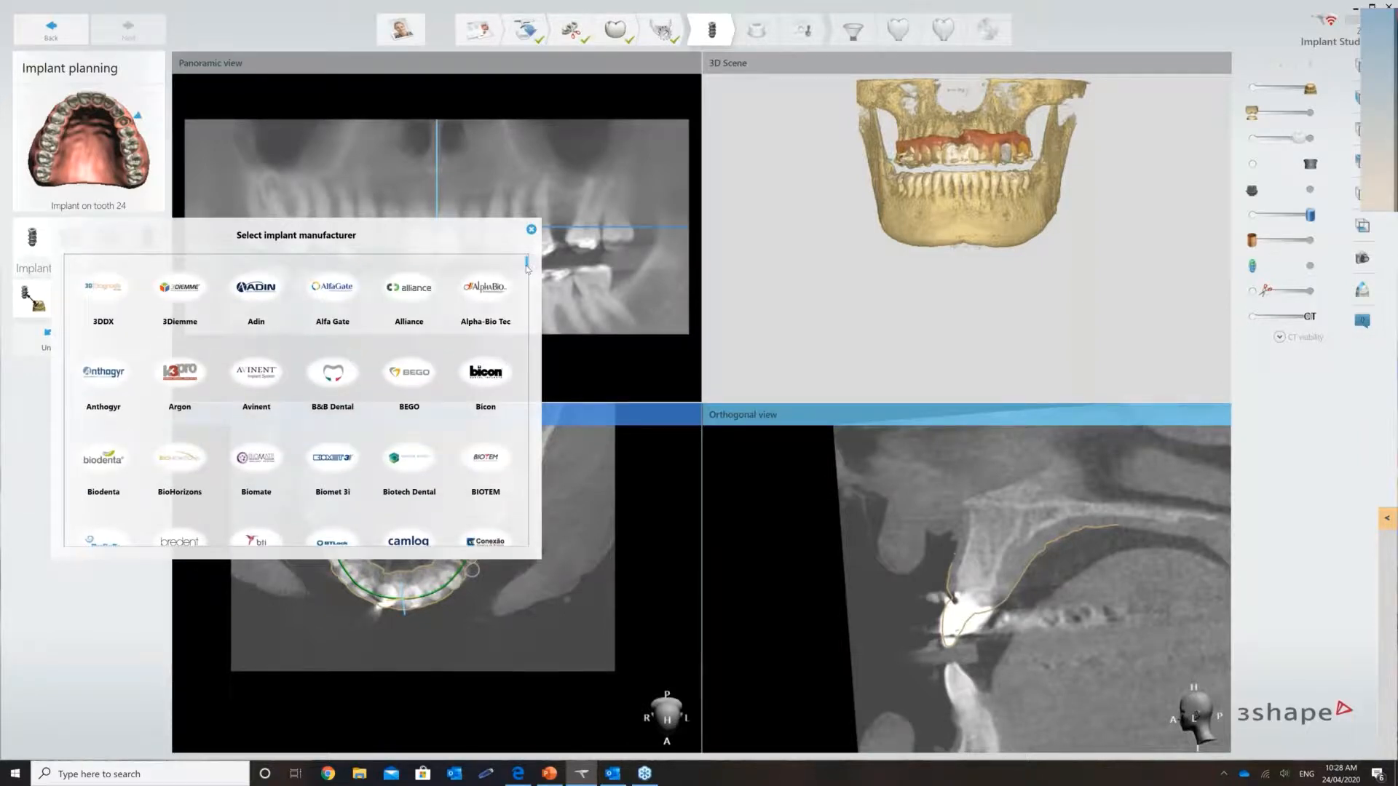
pyautogui.moveTo(527, 268); pyautogui.dragTo(527, 282)
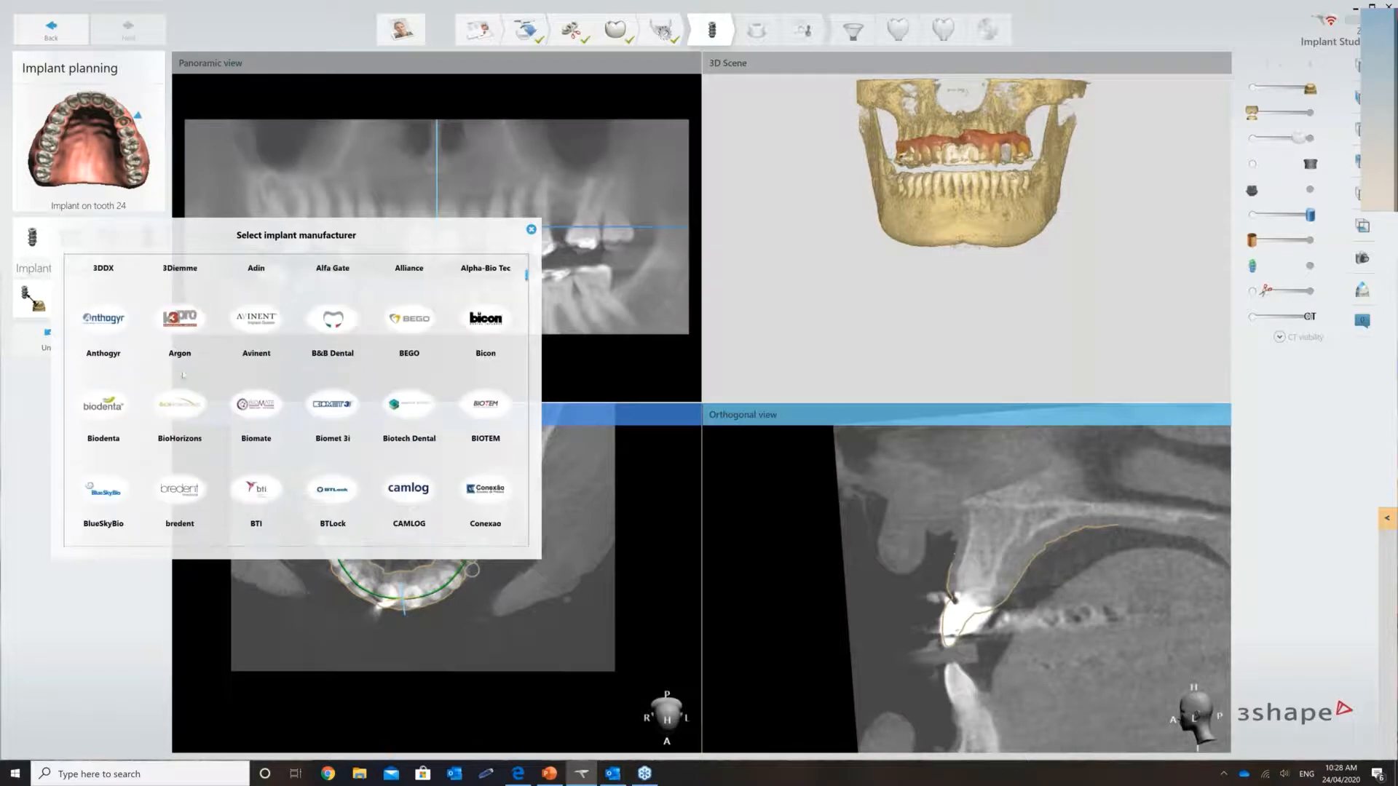
pyautogui.scroll(-2, 401, 397)
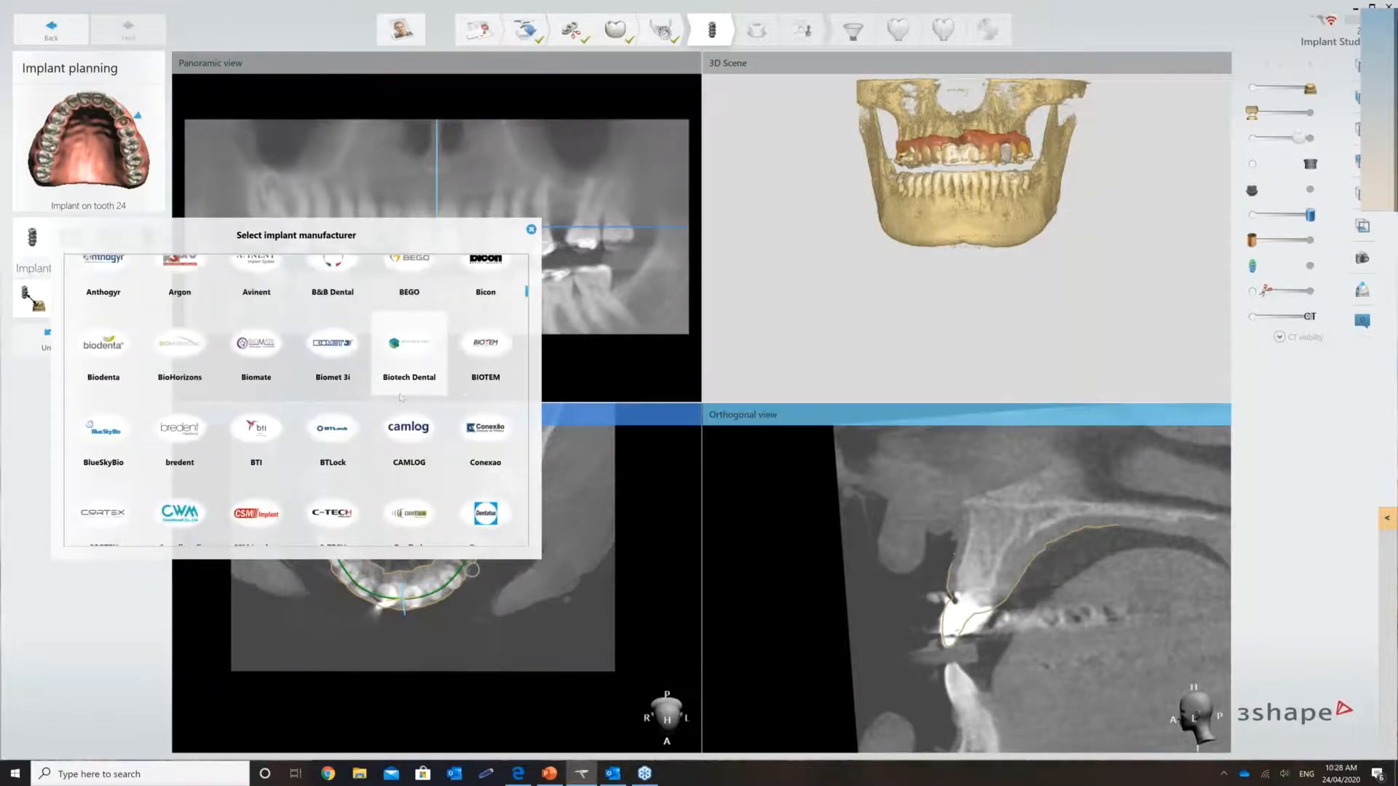
pyautogui.scroll(-10, 401, 398)
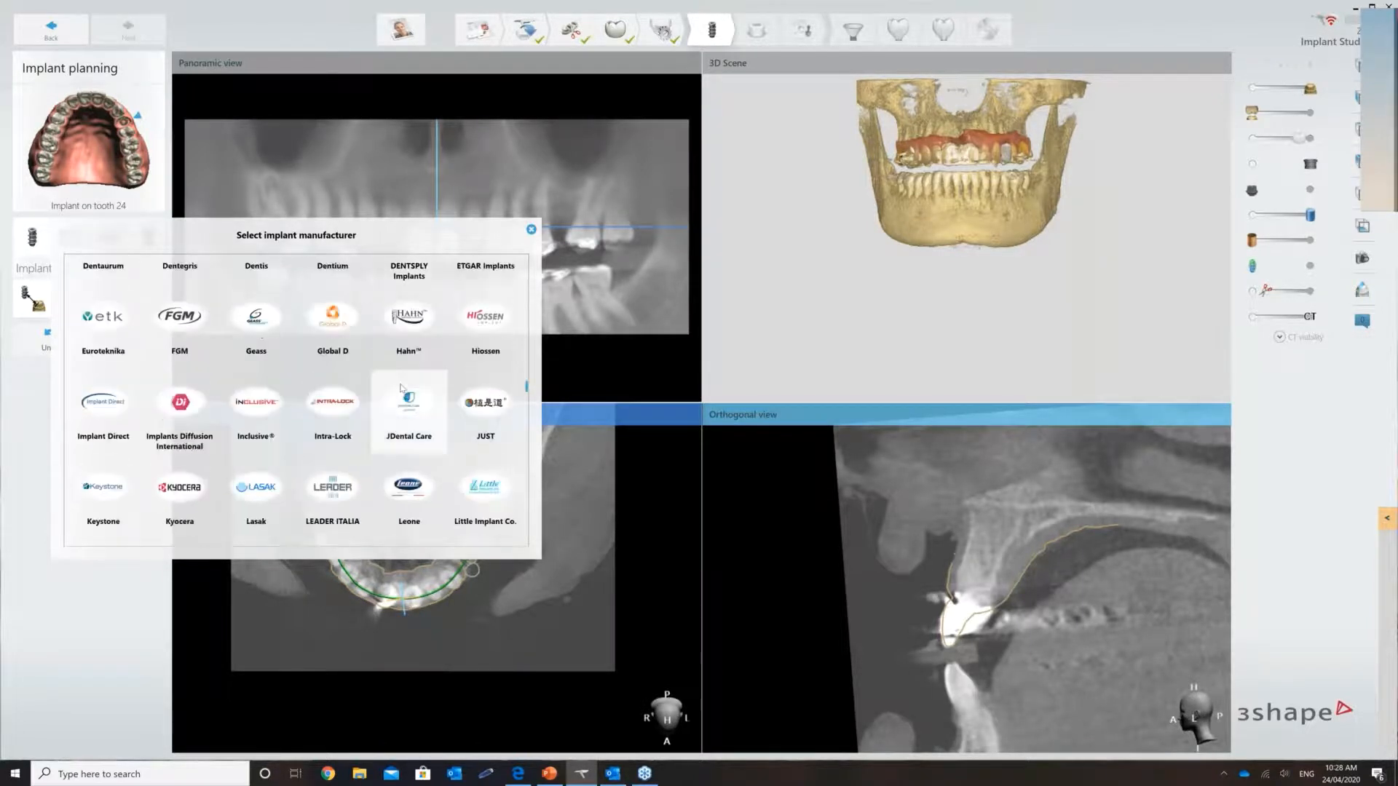
pyautogui.scroll(-5, 402, 389)
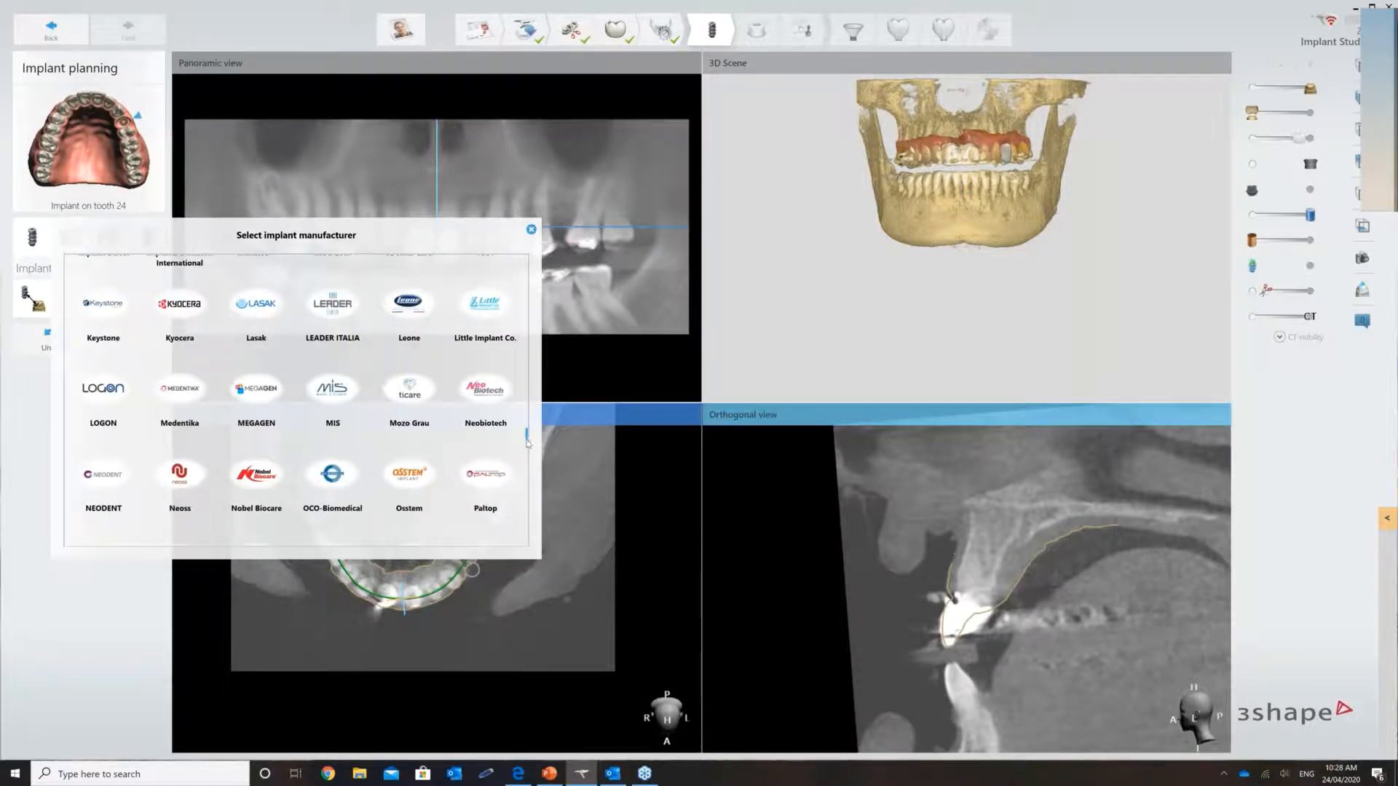
pyautogui.scroll(-8, 527, 460)
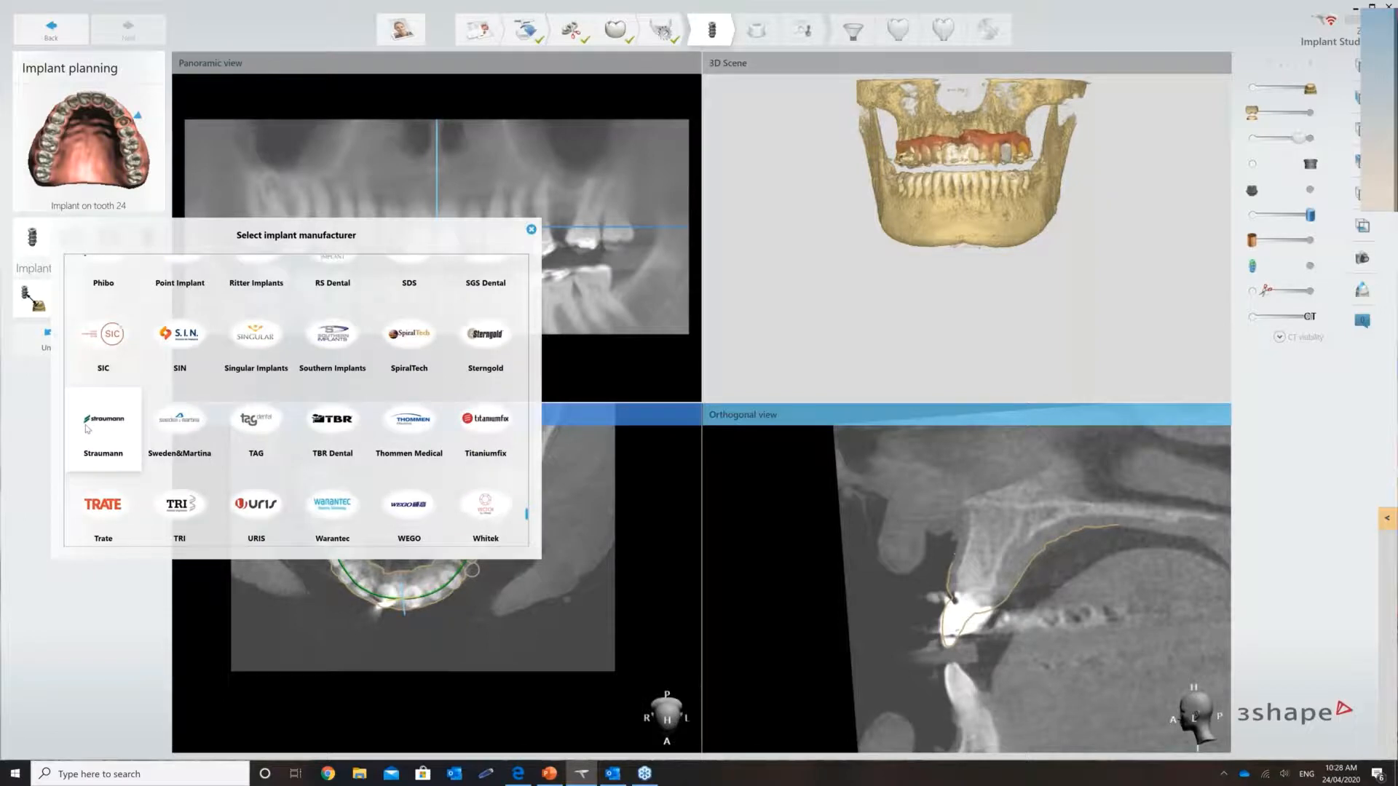
# Choose Straumann's Bone Level Roxolid SLA implant with NC platform, 3.3 mm diameter and 10 mm length.
pyautogui.click(87, 429)
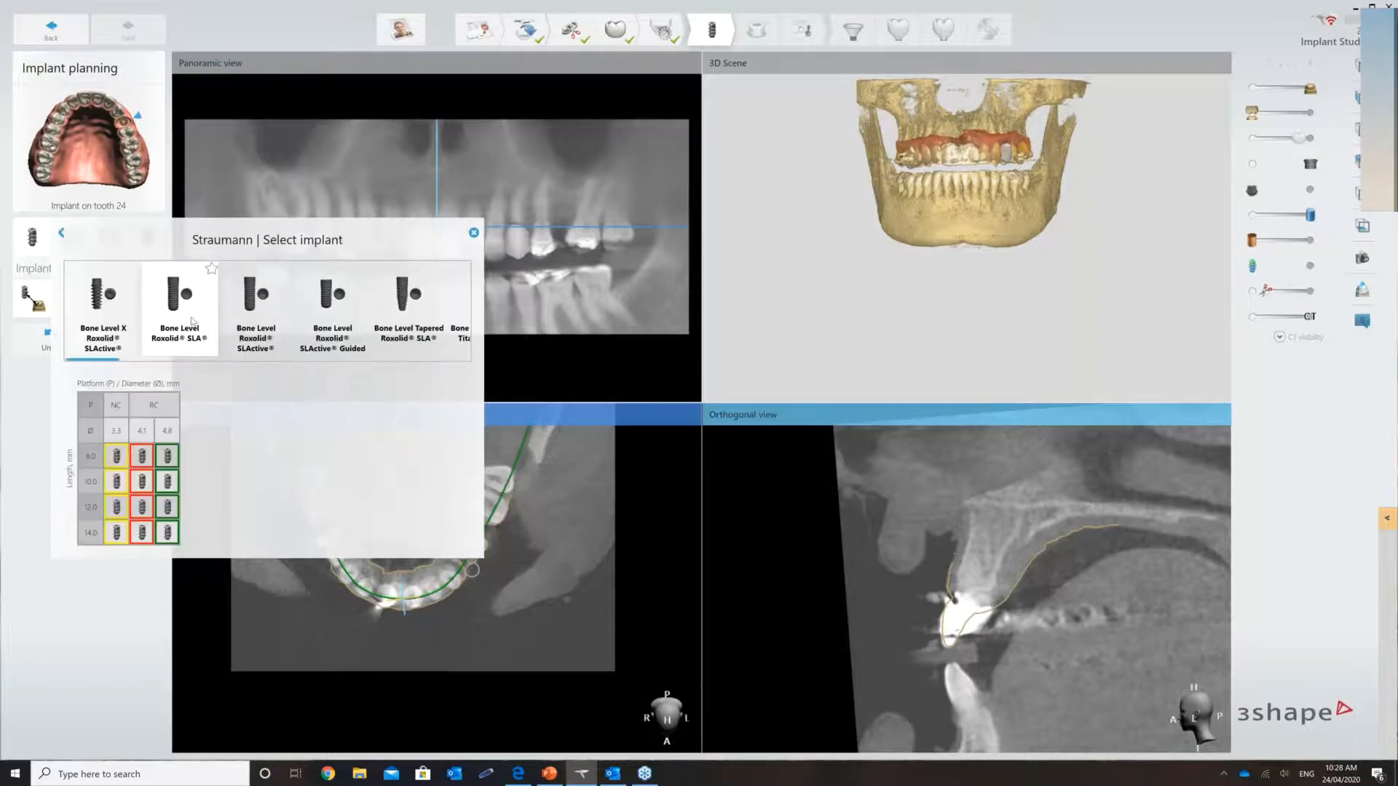
pyautogui.click(124, 459)
pyautogui.click(116, 484)
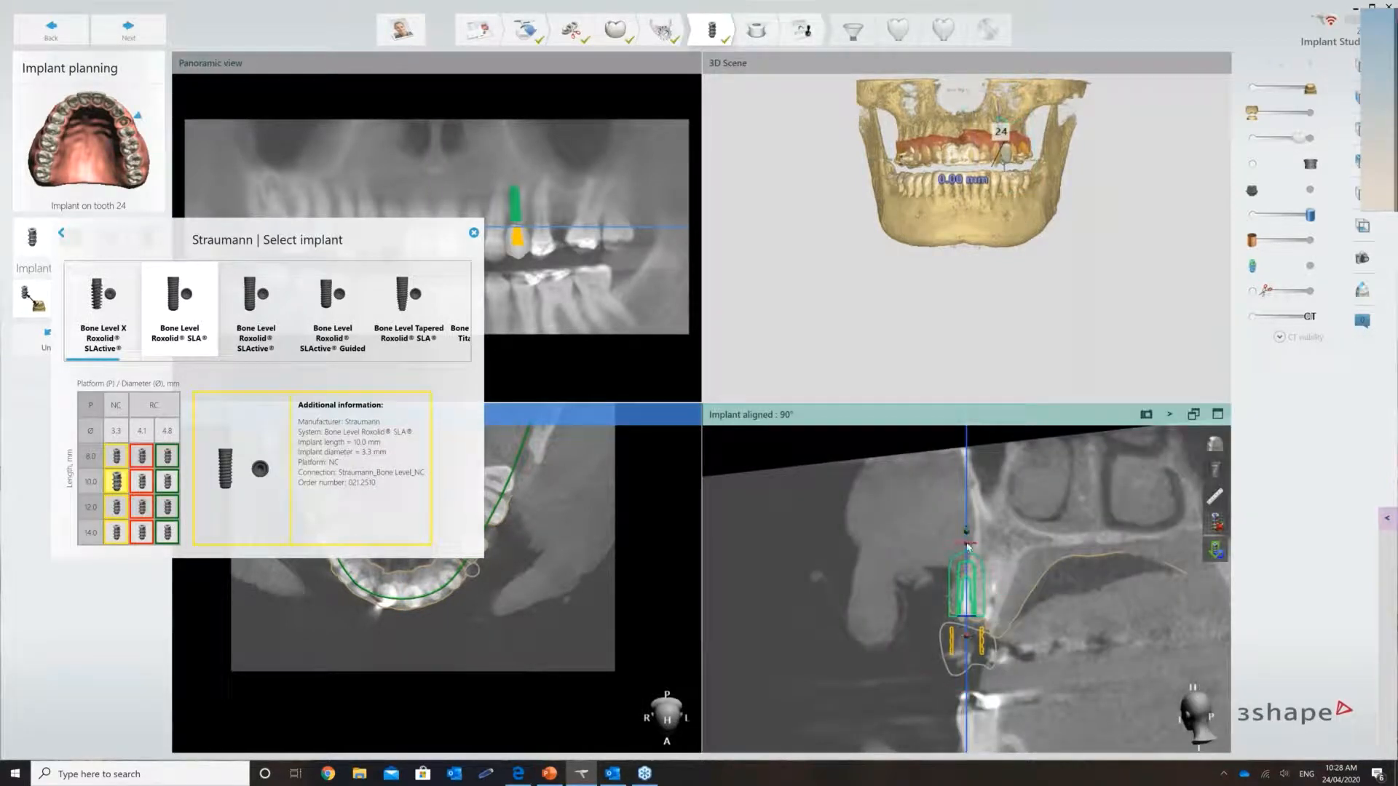
# Tilt the implant within the bone in the implant-aligned view, try a different length, and close the implant selection.
pyautogui.moveTo(970, 548); pyautogui.dragTo(982, 593)
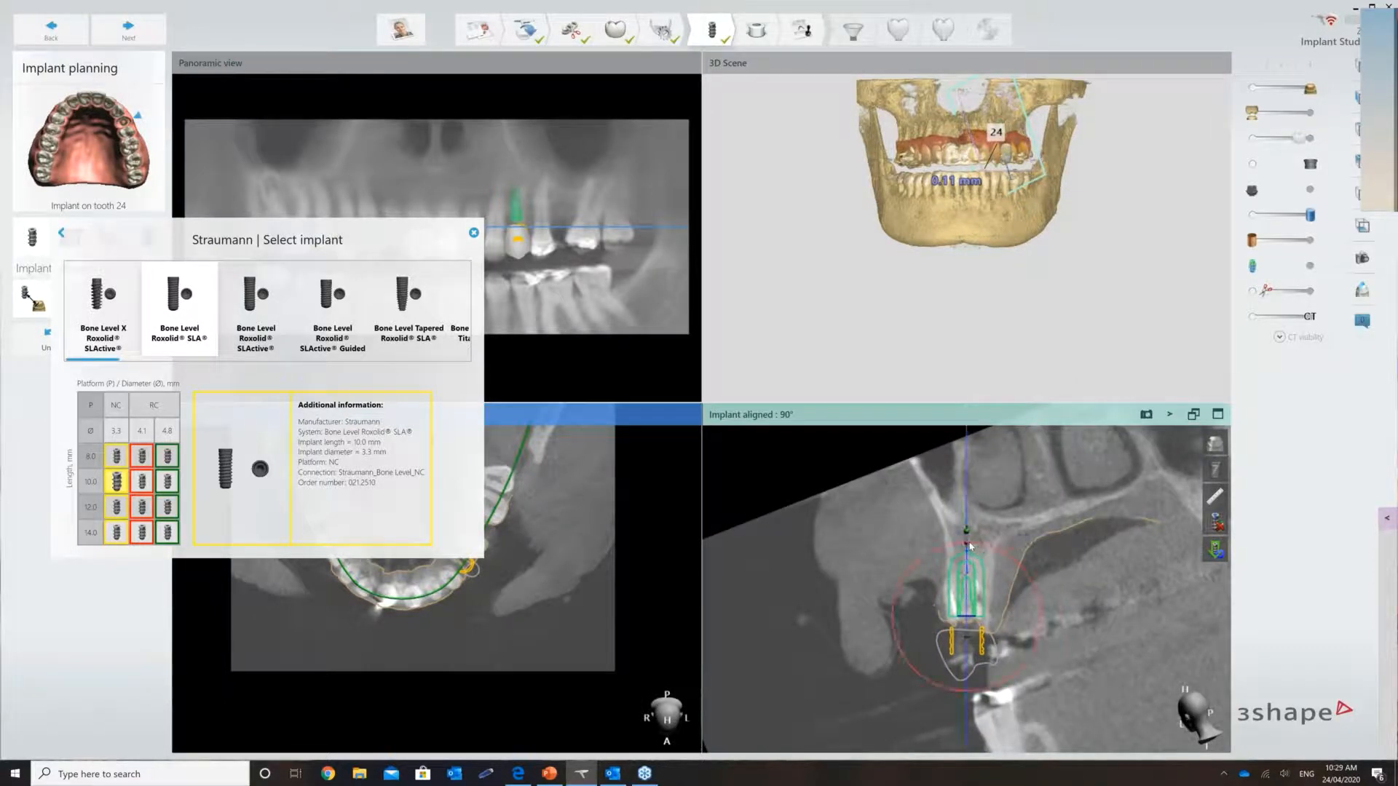
pyautogui.moveTo(972, 547); pyautogui.dragTo(954, 573)
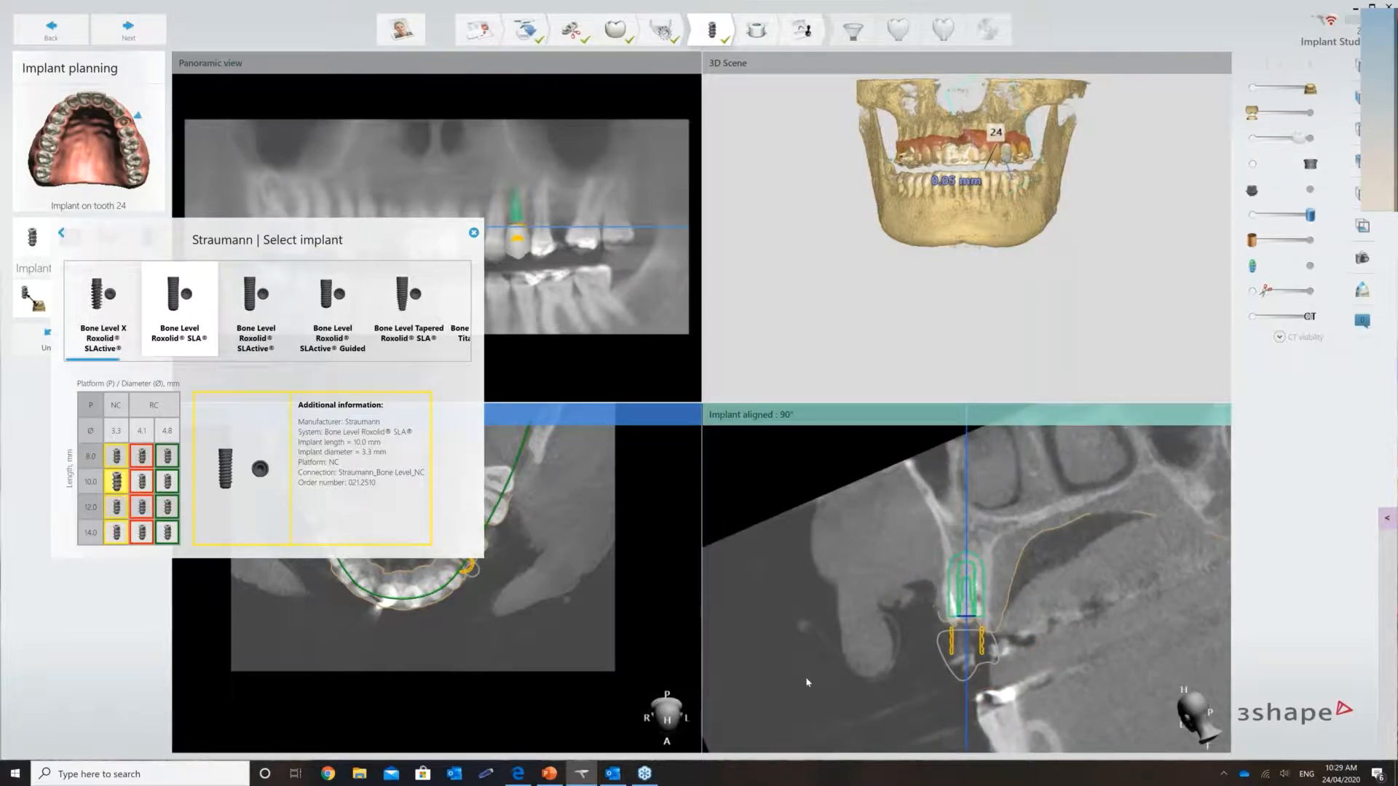
pyautogui.moveTo(967, 531)
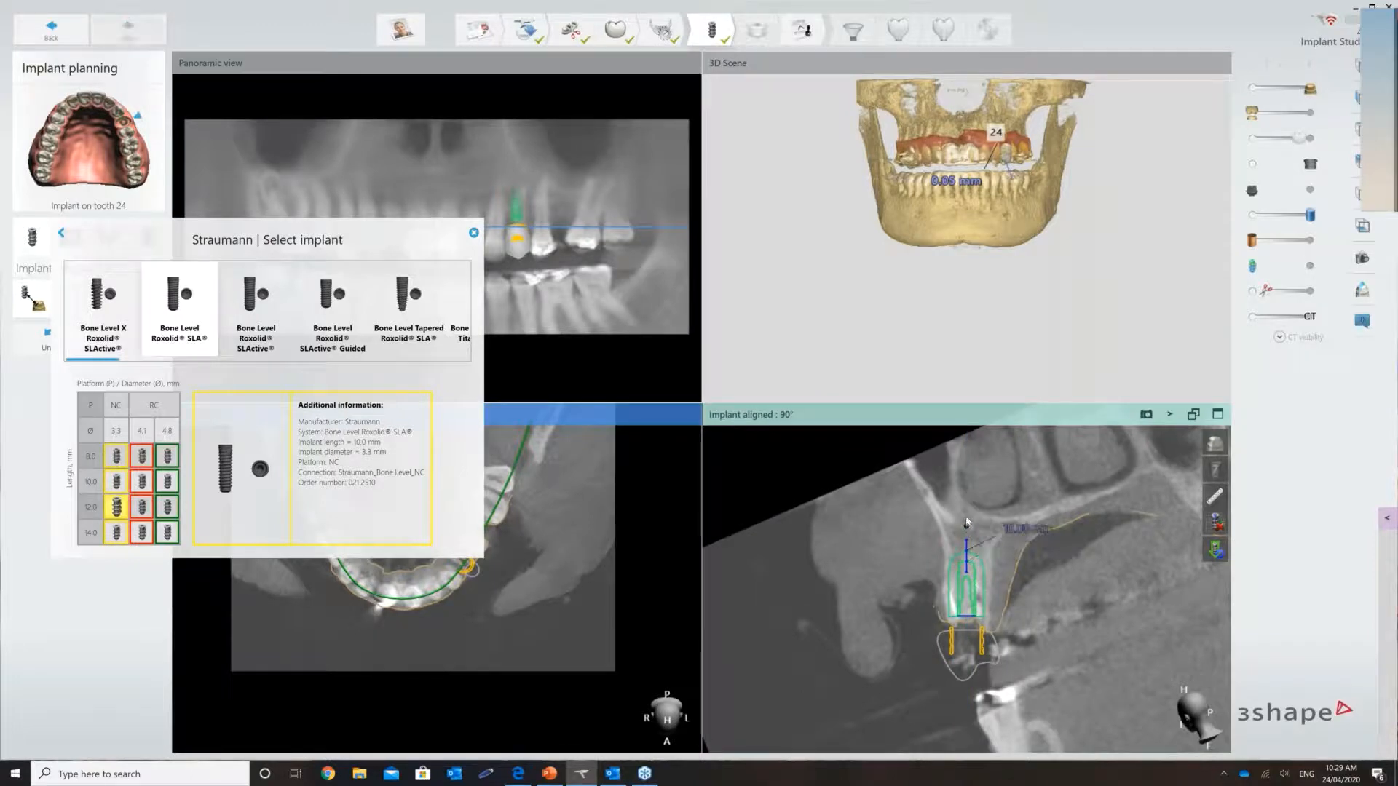
pyautogui.moveTo(967, 521); pyautogui.dragTo(966, 511)
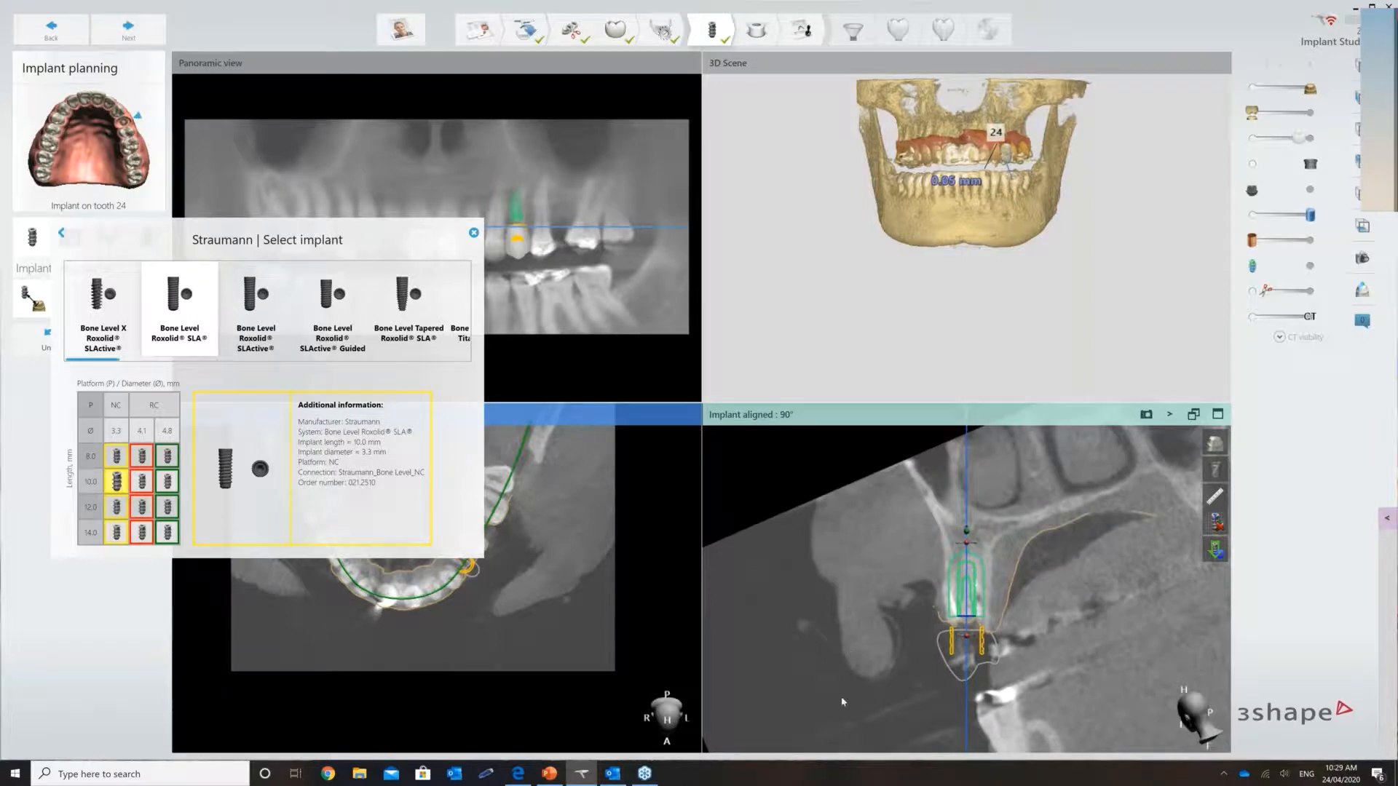
pyautogui.click(474, 233)
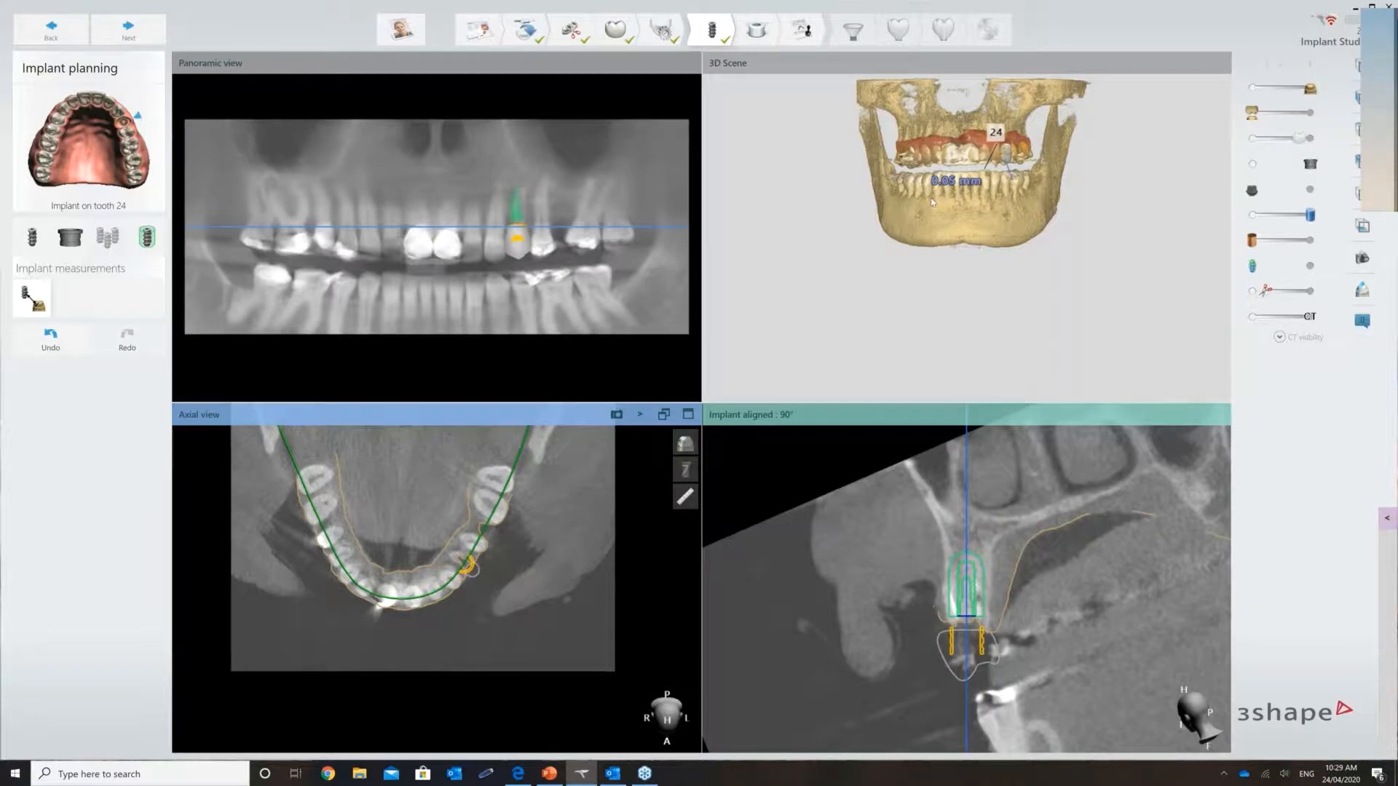
# Check implant 24 in the enlarged 3D scene, fine-tune its tilt in the enlarged implant-aligned view, and proceed to Surgical guide.
pyautogui.moveTo(1019, 190); pyautogui.dragTo(939, 187, button='right')
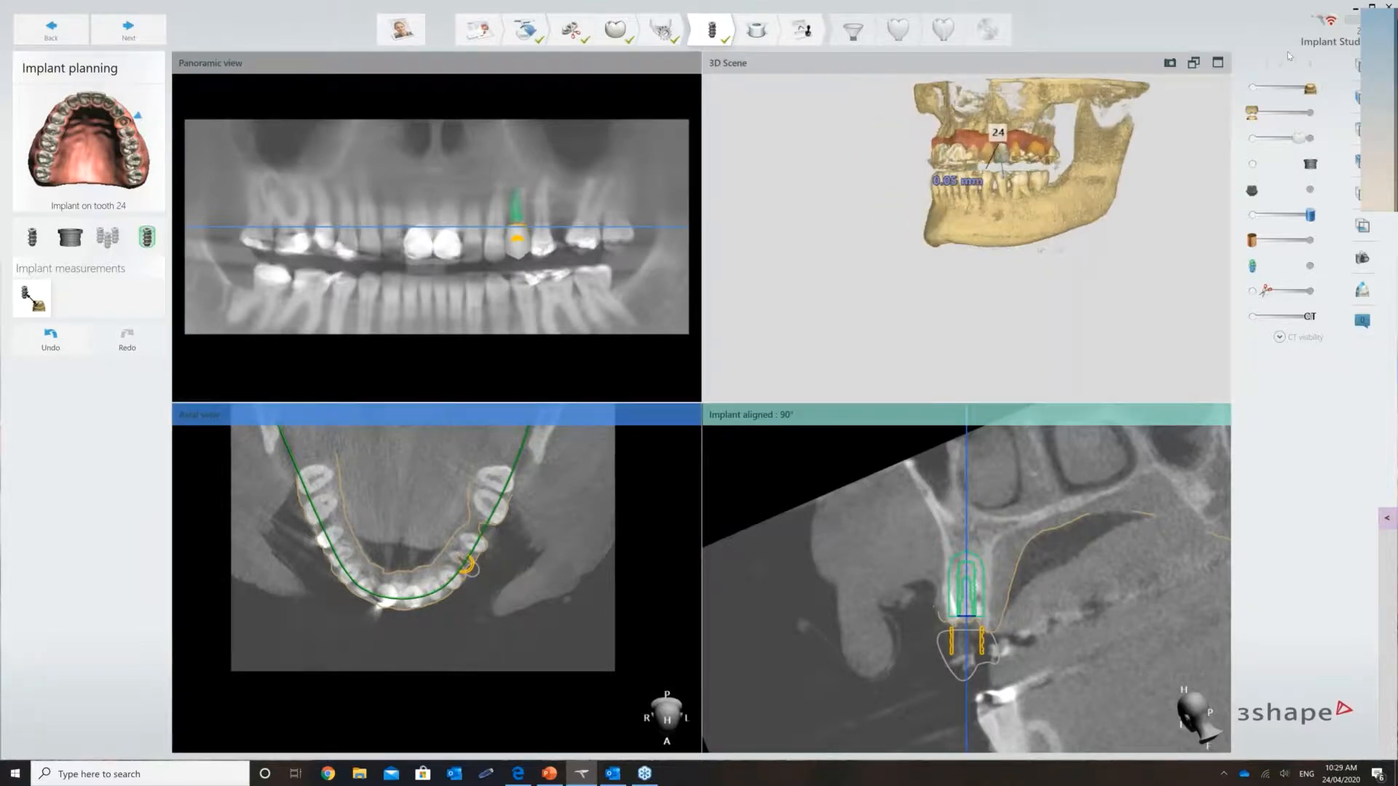
pyautogui.click(1218, 63)
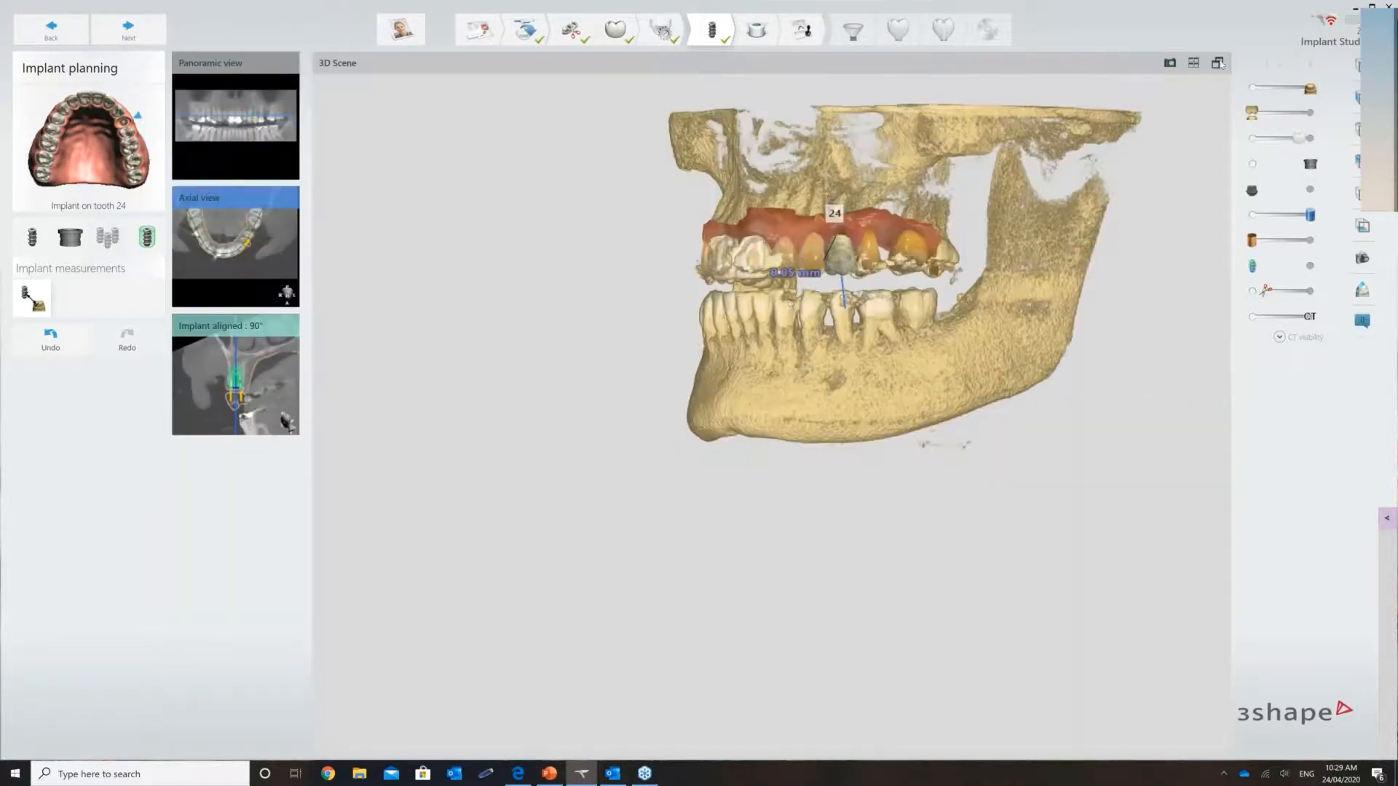
pyautogui.moveTo(901, 258); pyautogui.dragTo(822, 299, button='right')
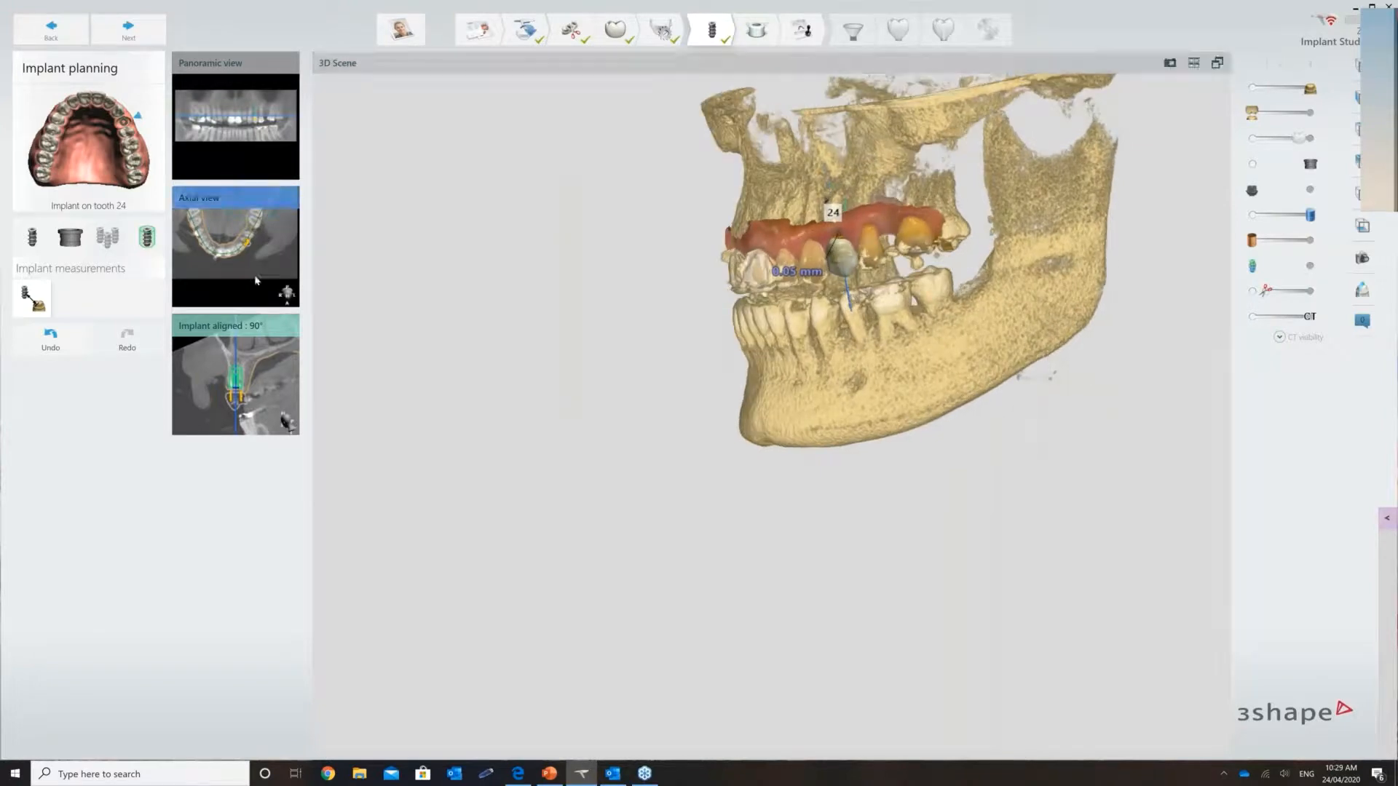
pyautogui.click(254, 370)
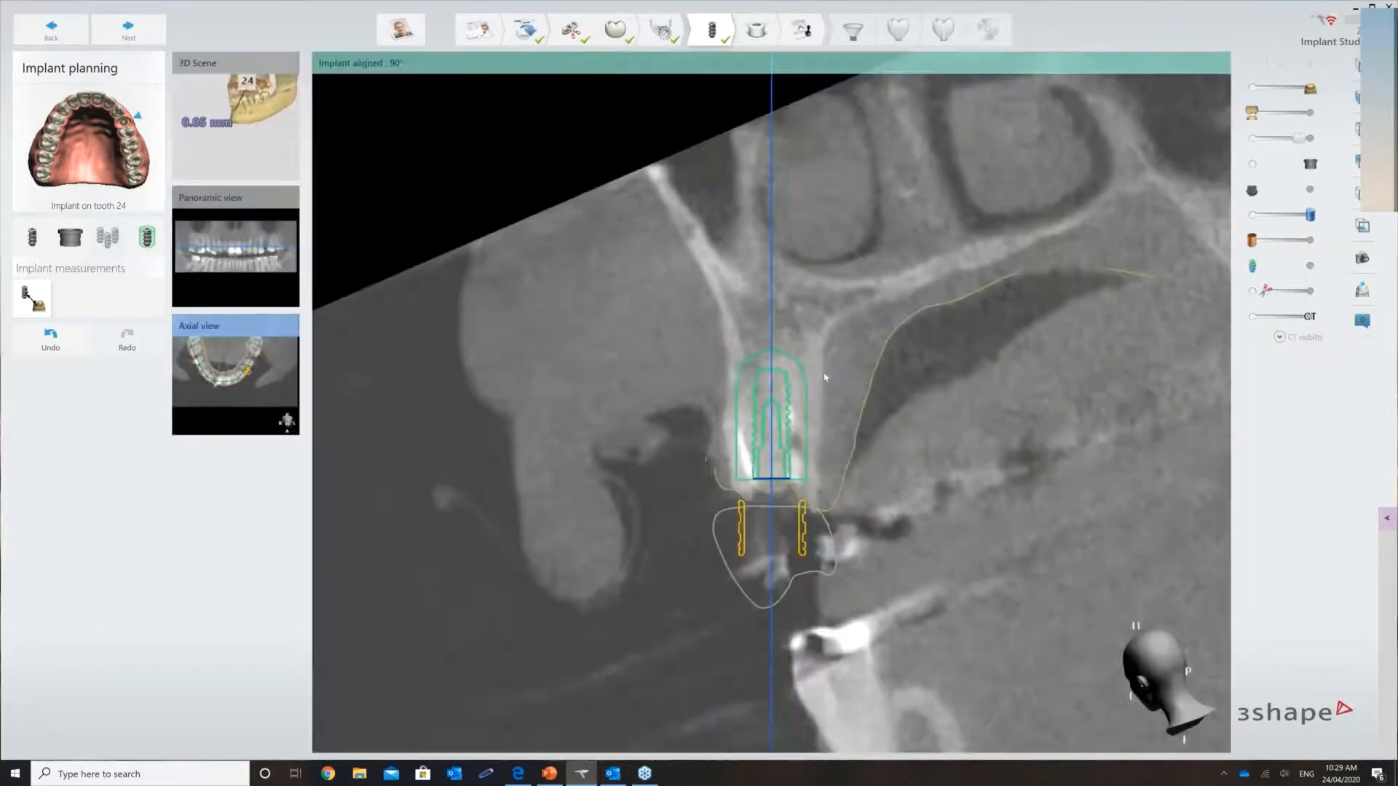
pyautogui.moveTo(780, 334); pyautogui.dragTo(774, 335)
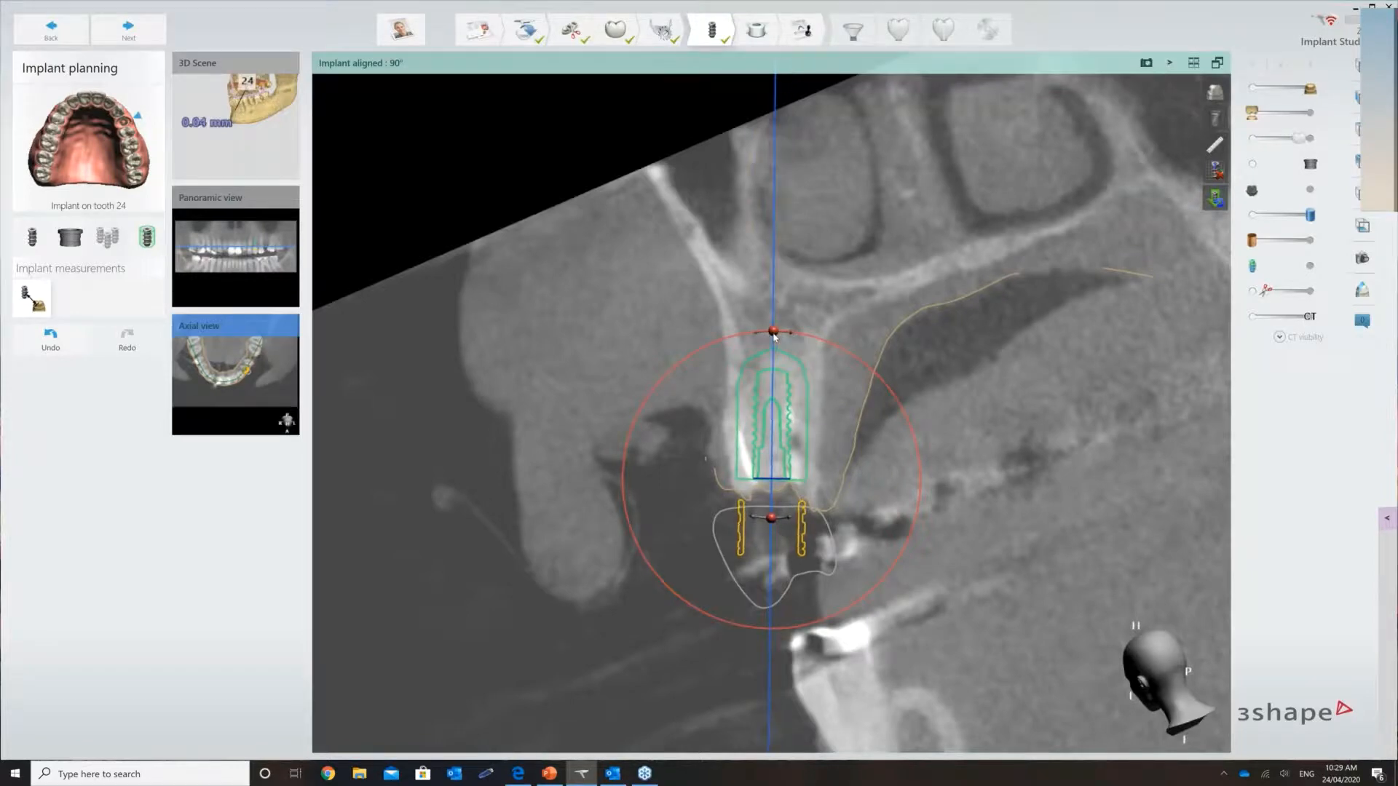
pyautogui.moveTo(775, 335); pyautogui.dragTo(772, 333)
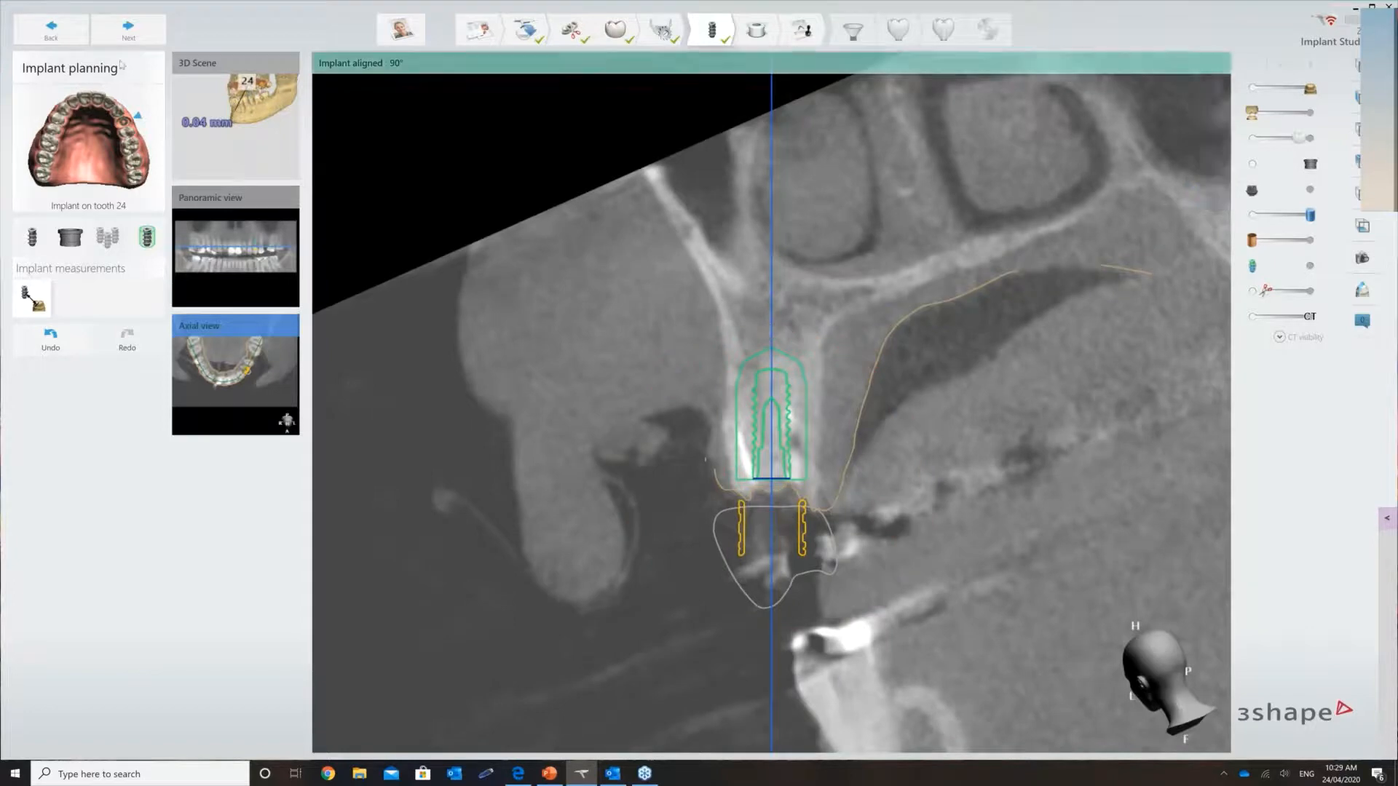
pyautogui.click(126, 34)
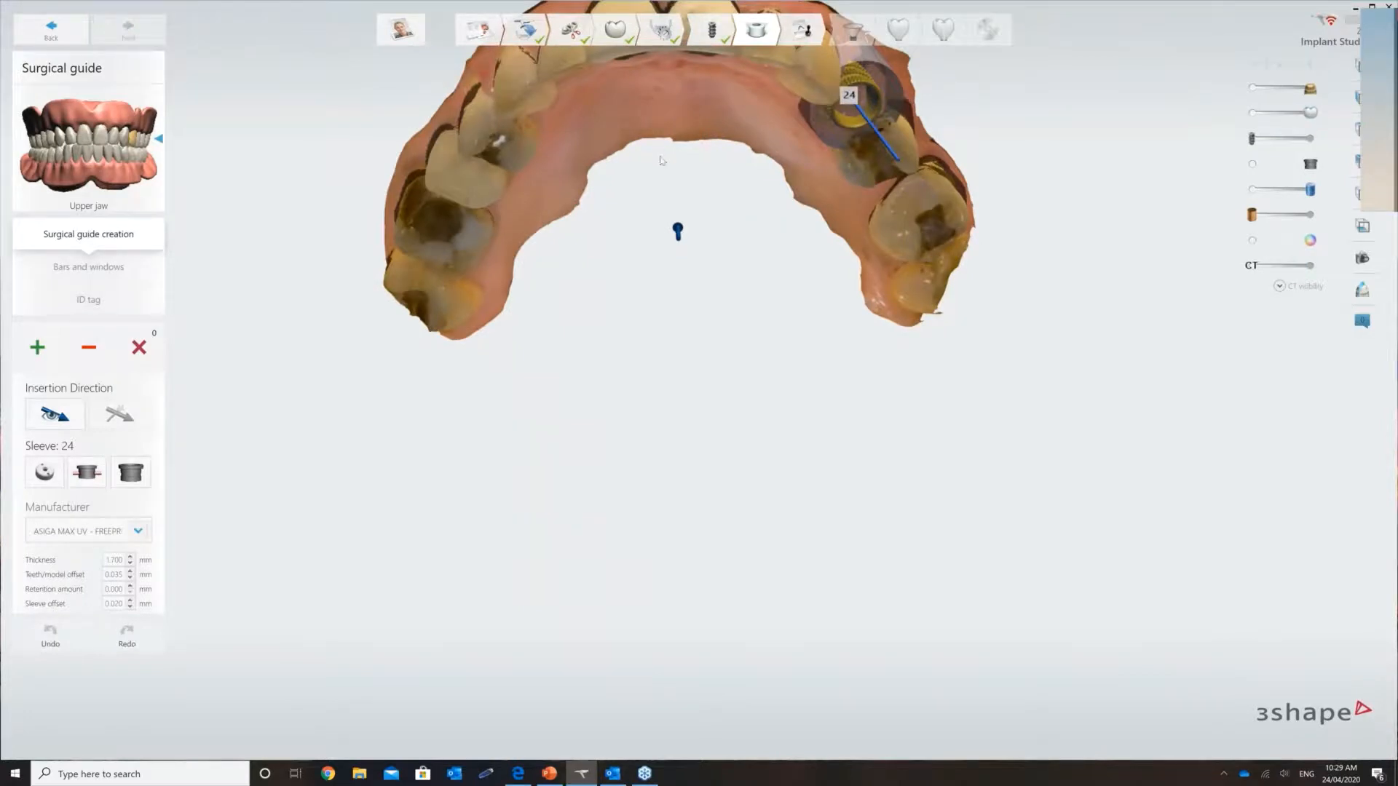
# Set the surgical guide's insertion direction from an occlusal view of the upper jaw.
pyautogui.click(1370, 69)
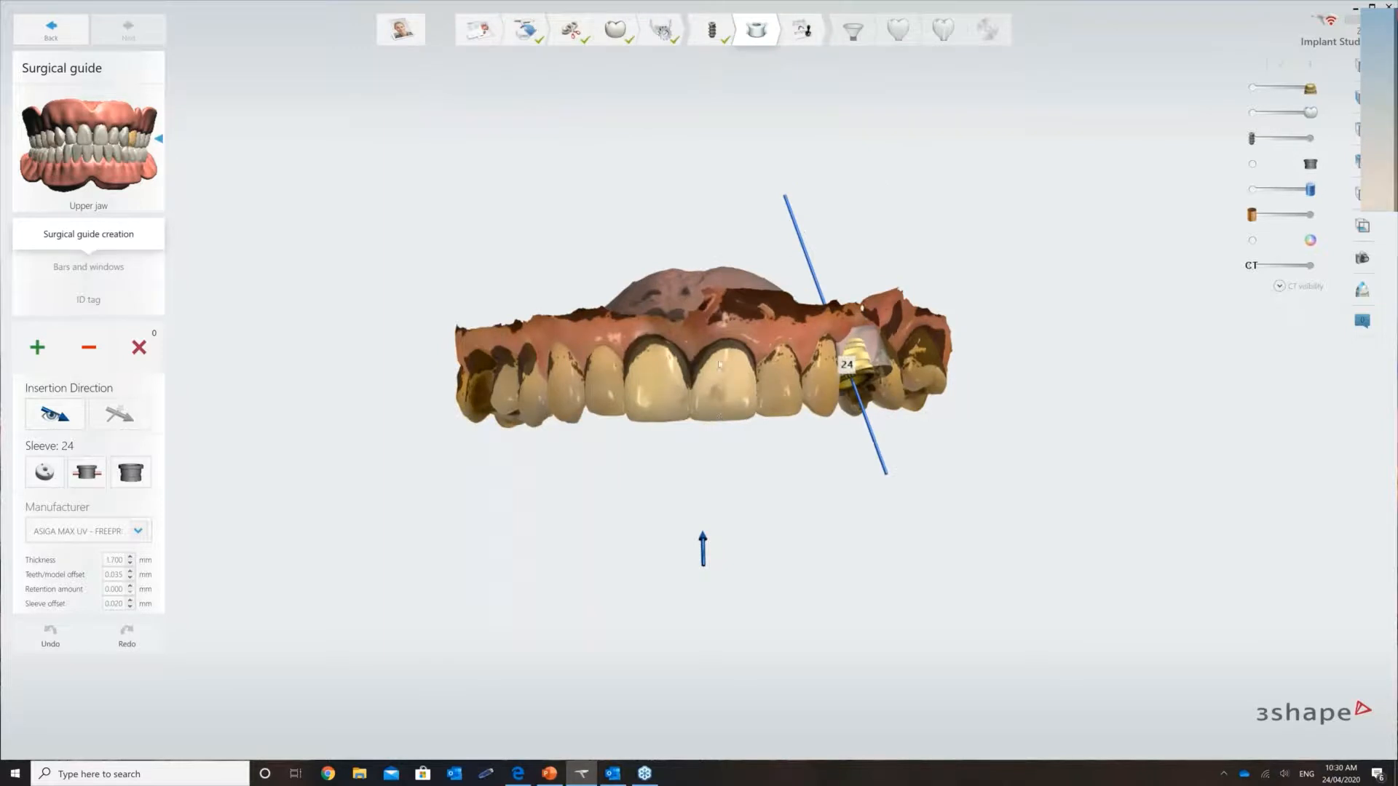
pyautogui.moveTo(744, 280); pyautogui.dragTo(851, 440, button='right')
pyautogui.moveTo(851, 390); pyautogui.dragTo(895, 423, button='right')
pyautogui.moveTo(890, 436); pyautogui.dragTo(883, 460, button='right')
pyautogui.moveTo(529, 335); pyautogui.dragTo(603, 332, button='right')
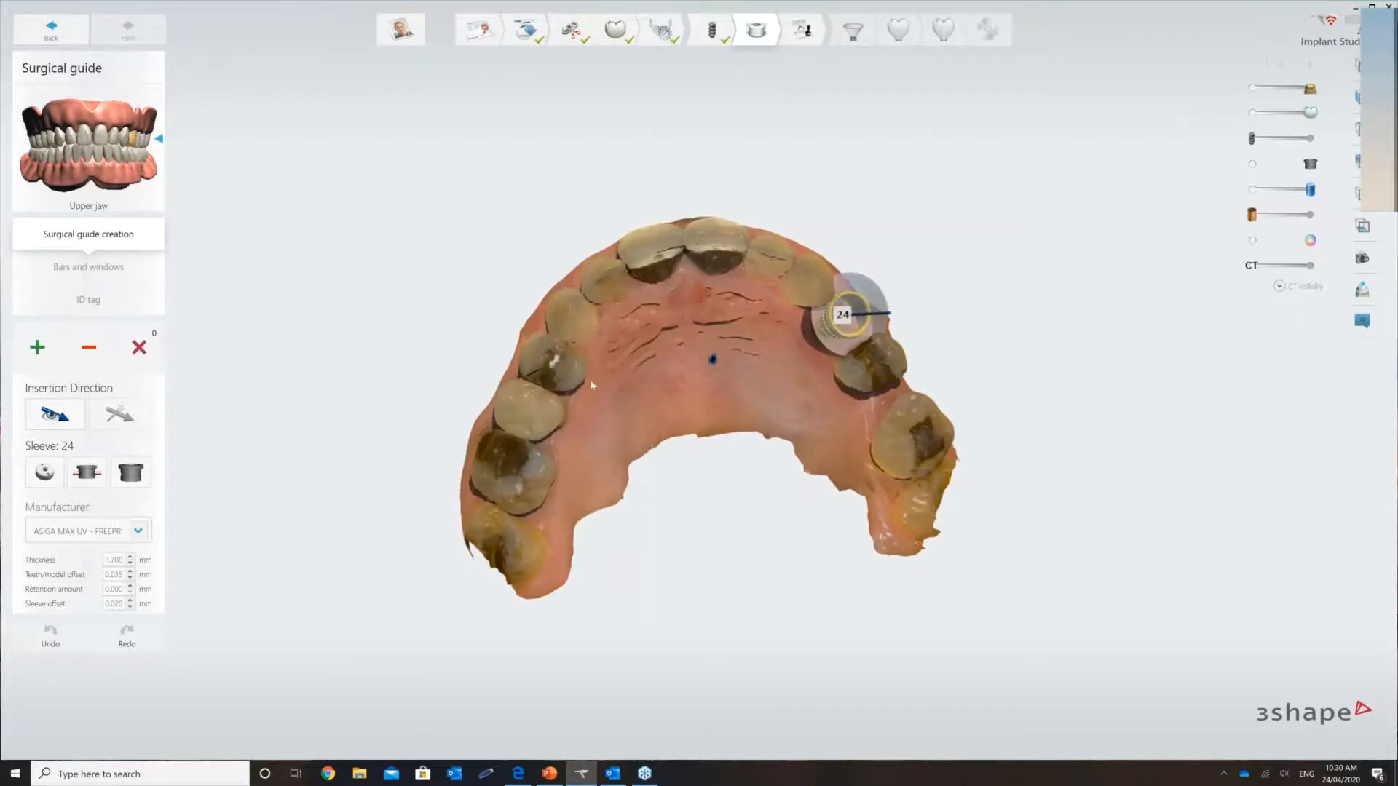
pyautogui.click(45, 417)
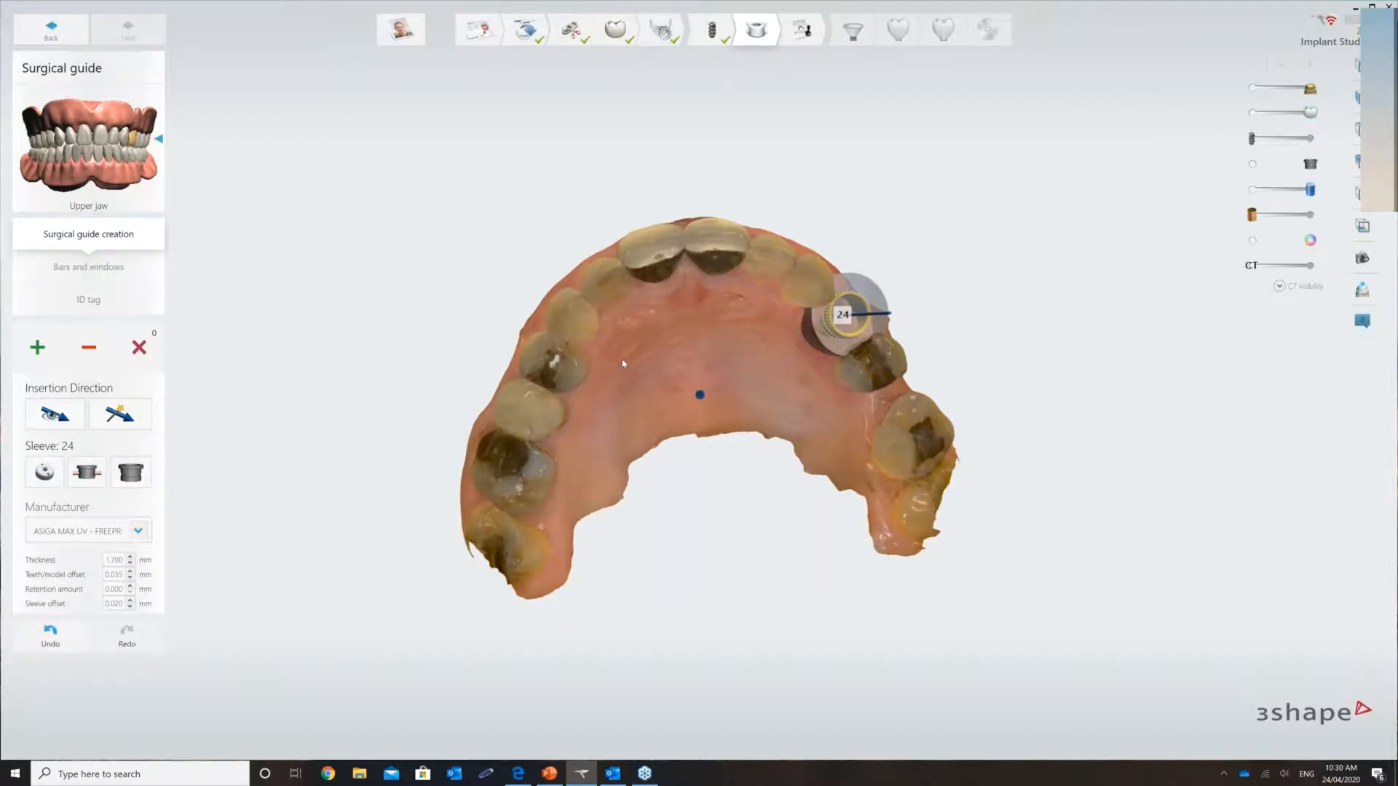
# Reset the surgical guide's insertion direction to the default and inspect it on the upper jaw.
pyautogui.moveTo(624, 363); pyautogui.dragTo(677, 364, button='right')
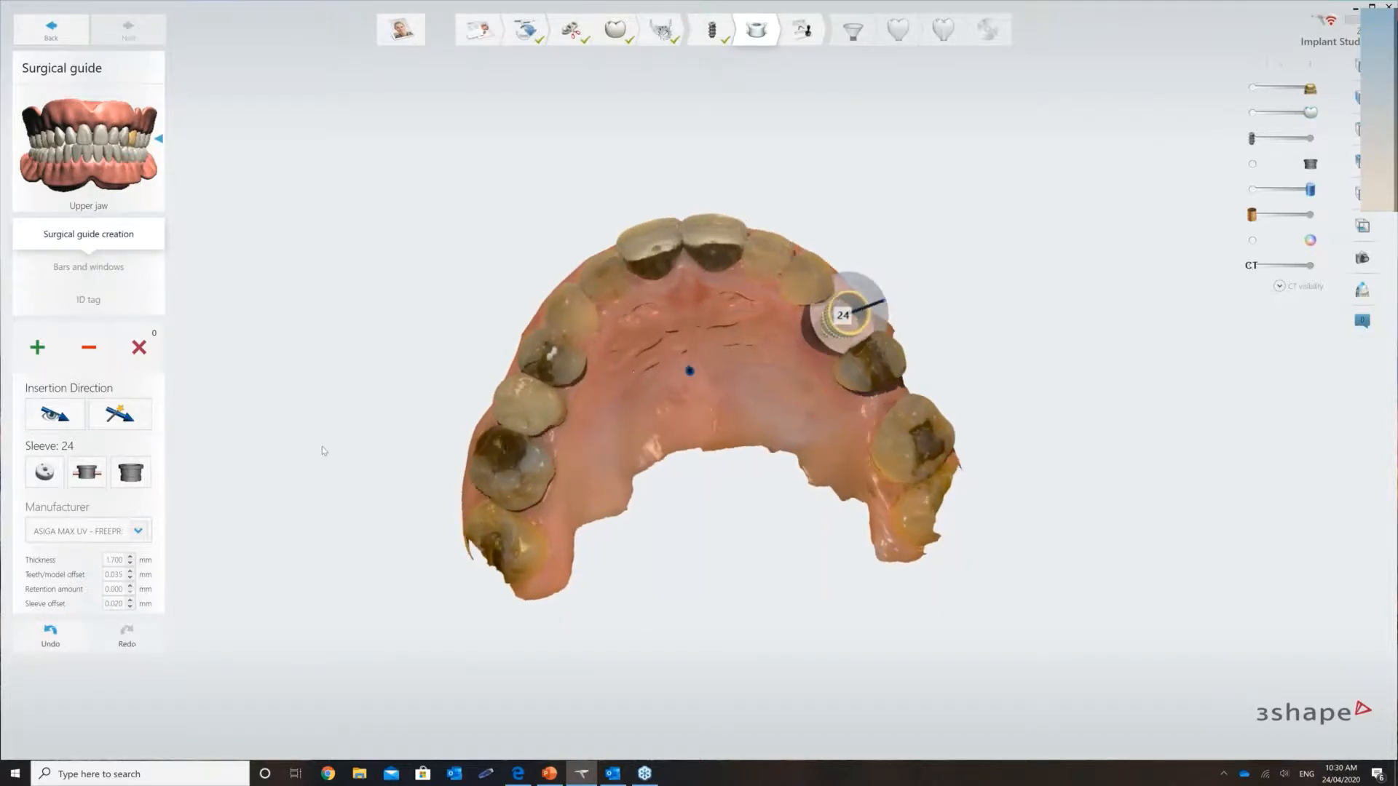
pyautogui.click(133, 426)
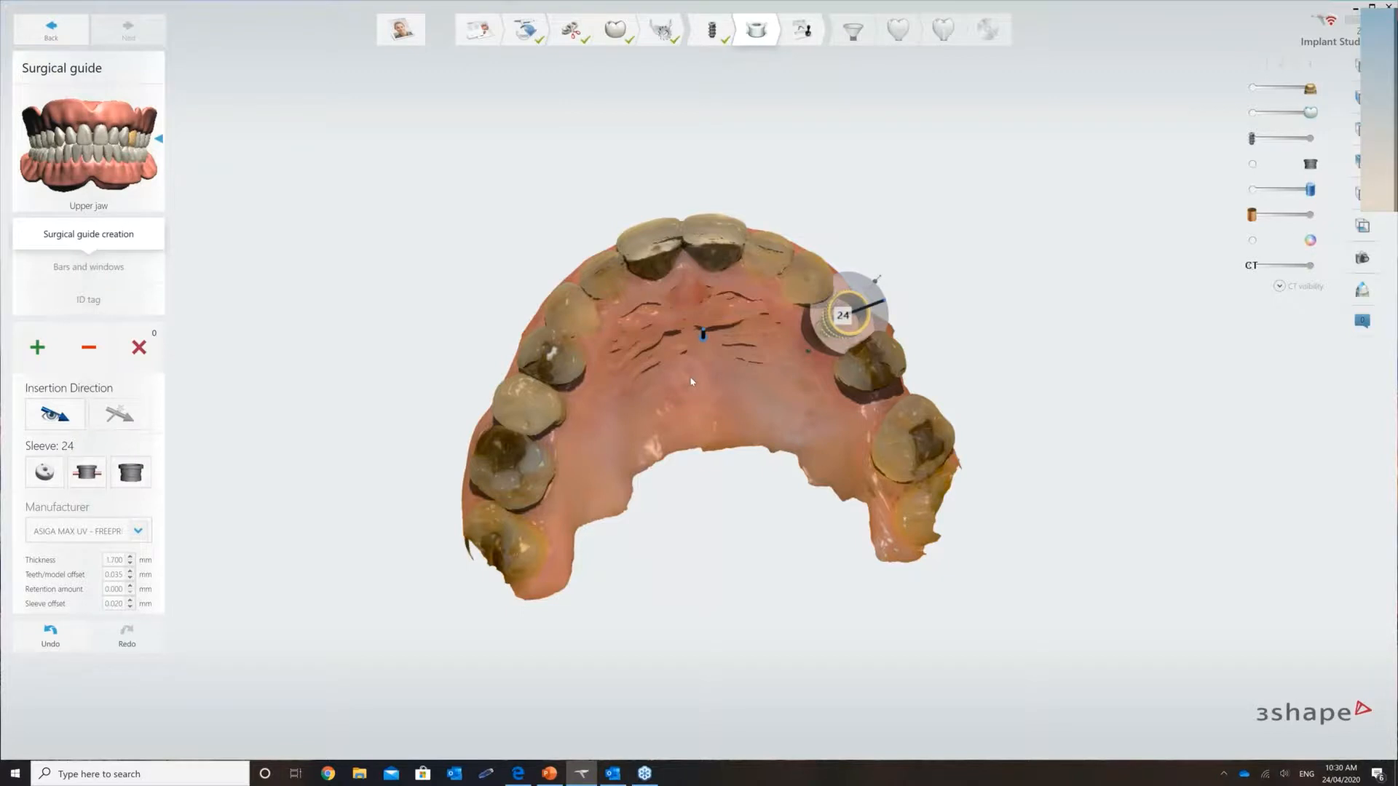
pyautogui.moveTo(692, 382); pyautogui.dragTo(658, 354, button='right')
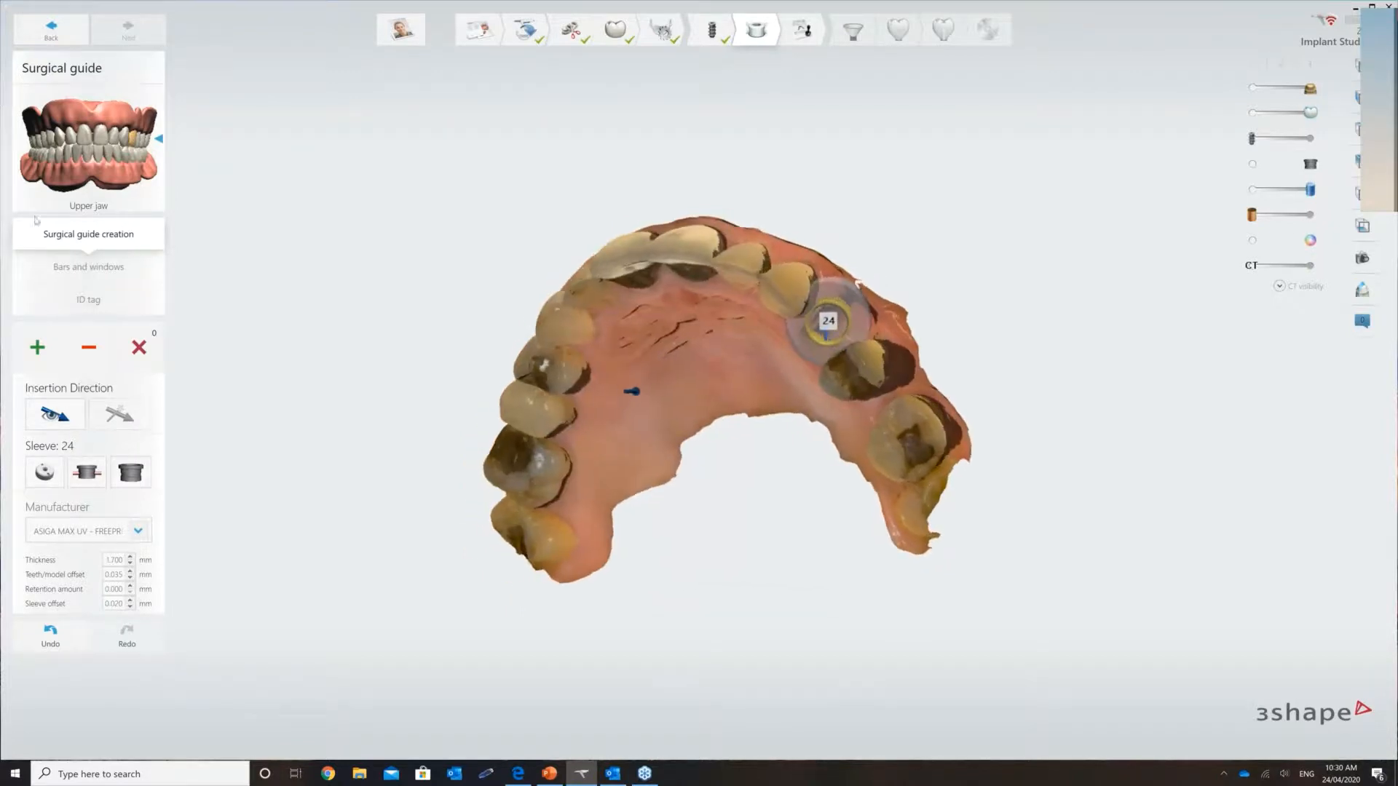
# Outline the first surgical guide section around the two teeth behind implant 24.
pyautogui.click(38, 348)
pyautogui.moveTo(871, 379); pyautogui.dragTo(838, 370, button='right')
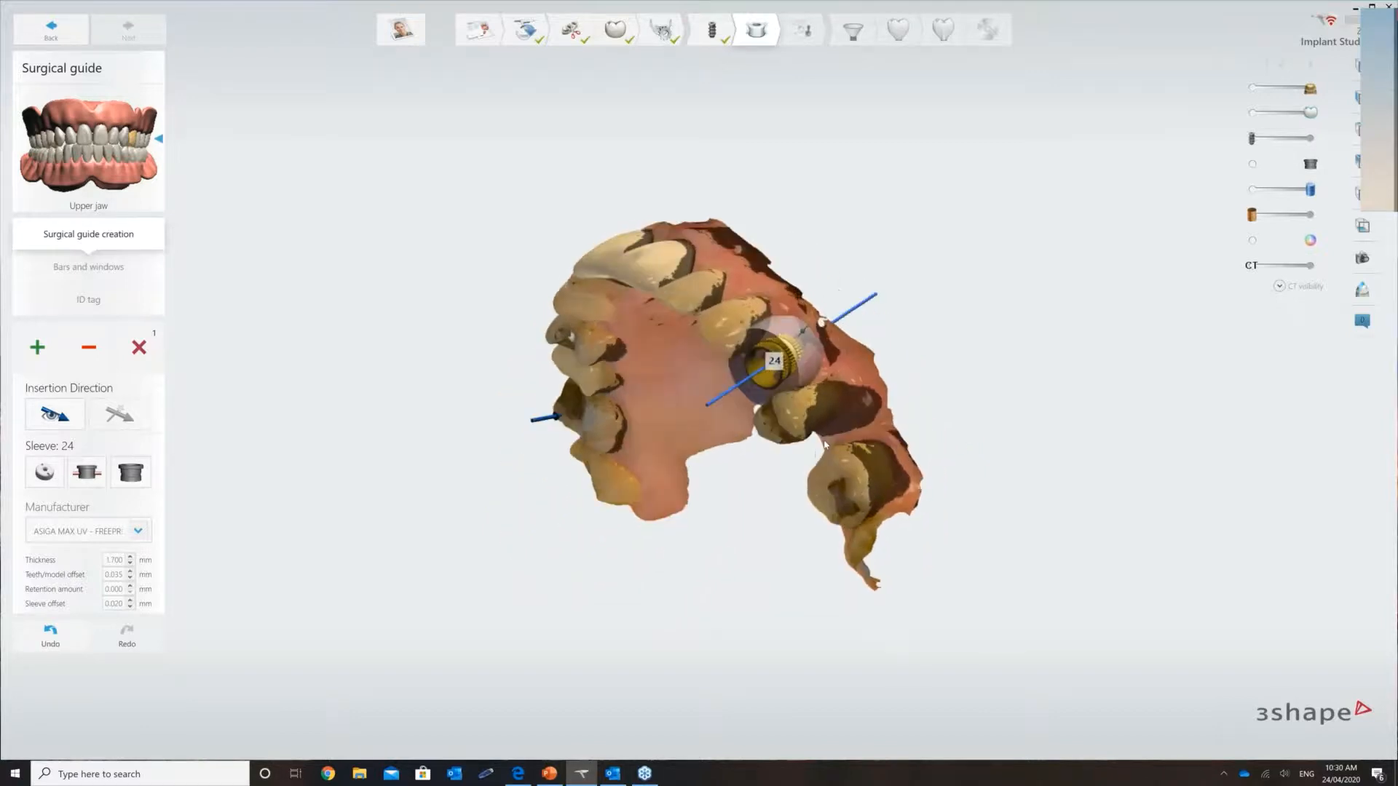
pyautogui.click(825, 372)
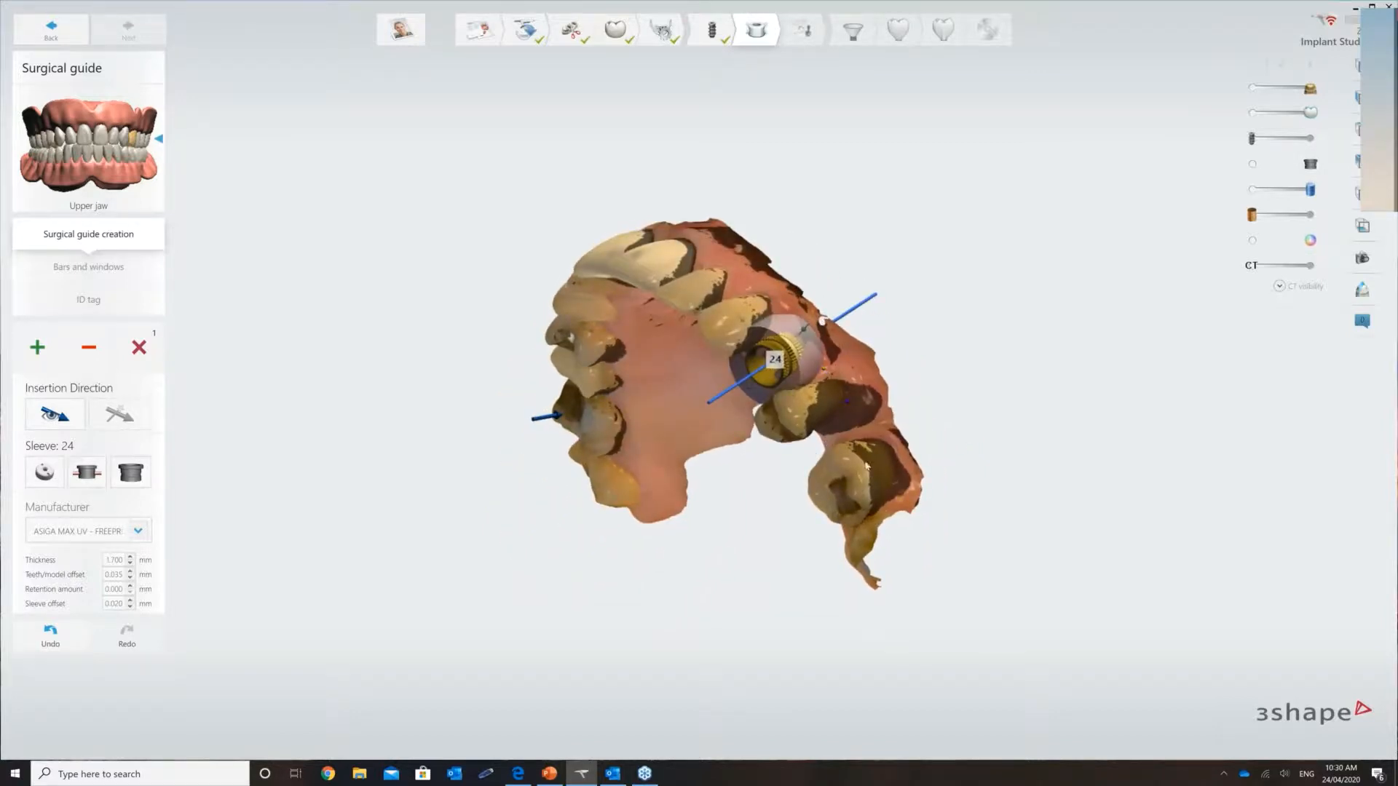
pyautogui.click(871, 457)
pyautogui.click(881, 498)
pyautogui.moveTo(902, 468)
pyautogui.mouseDown(button='right')
pyautogui.moveTo(986, 393)
pyautogui.moveTo(892, 458)
pyautogui.mouseUp(button='right')
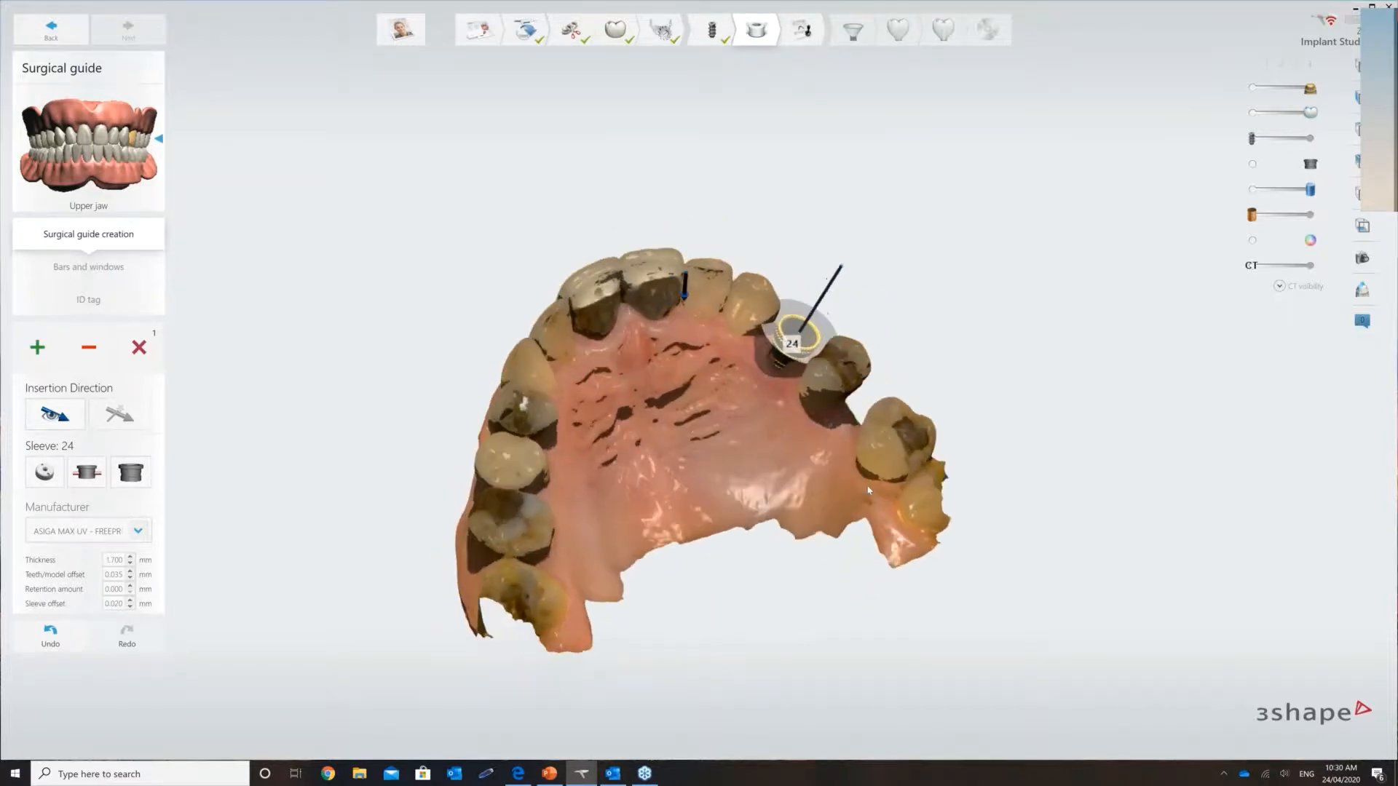
pyautogui.click(830, 429)
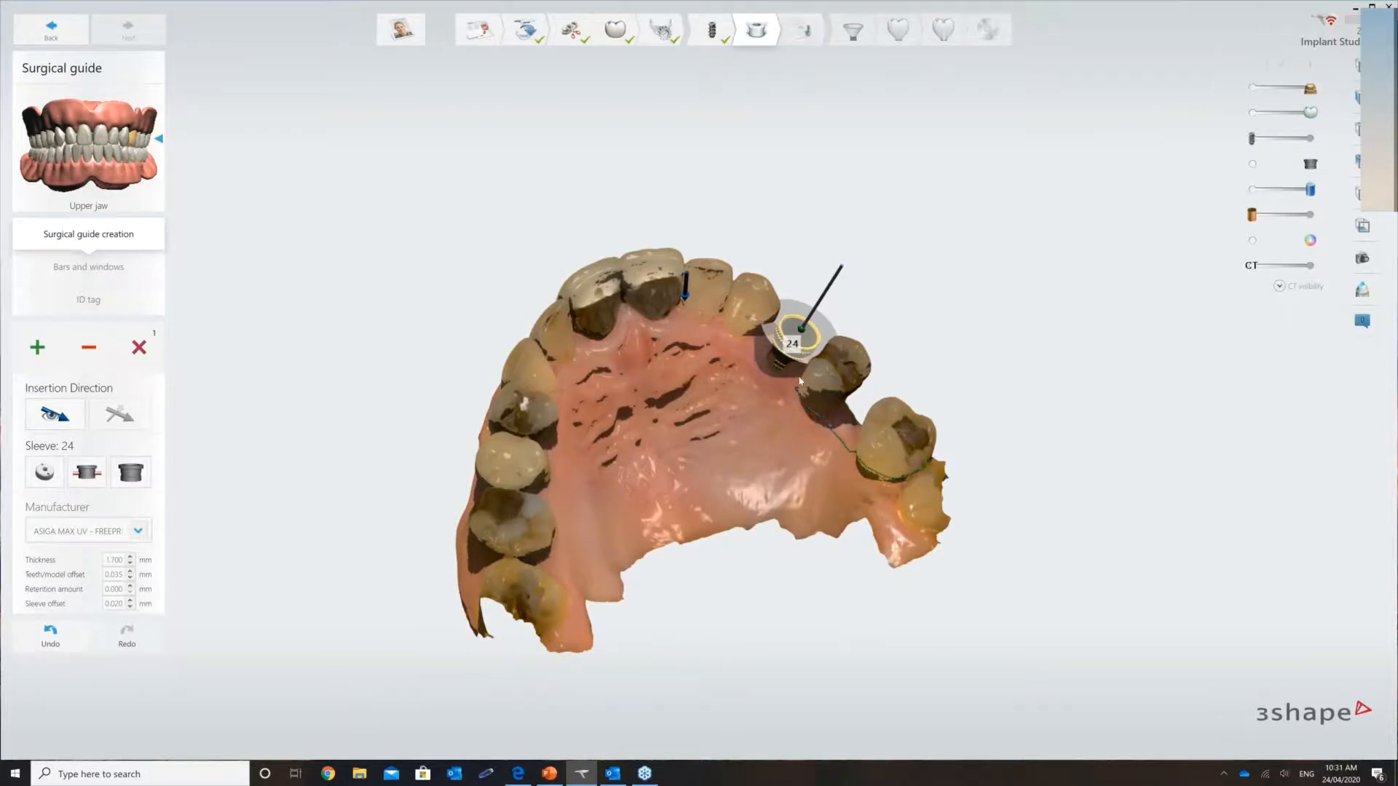
pyautogui.moveTo(830, 375); pyautogui.dragTo(910, 342, button='right')
pyautogui.click(825, 373)
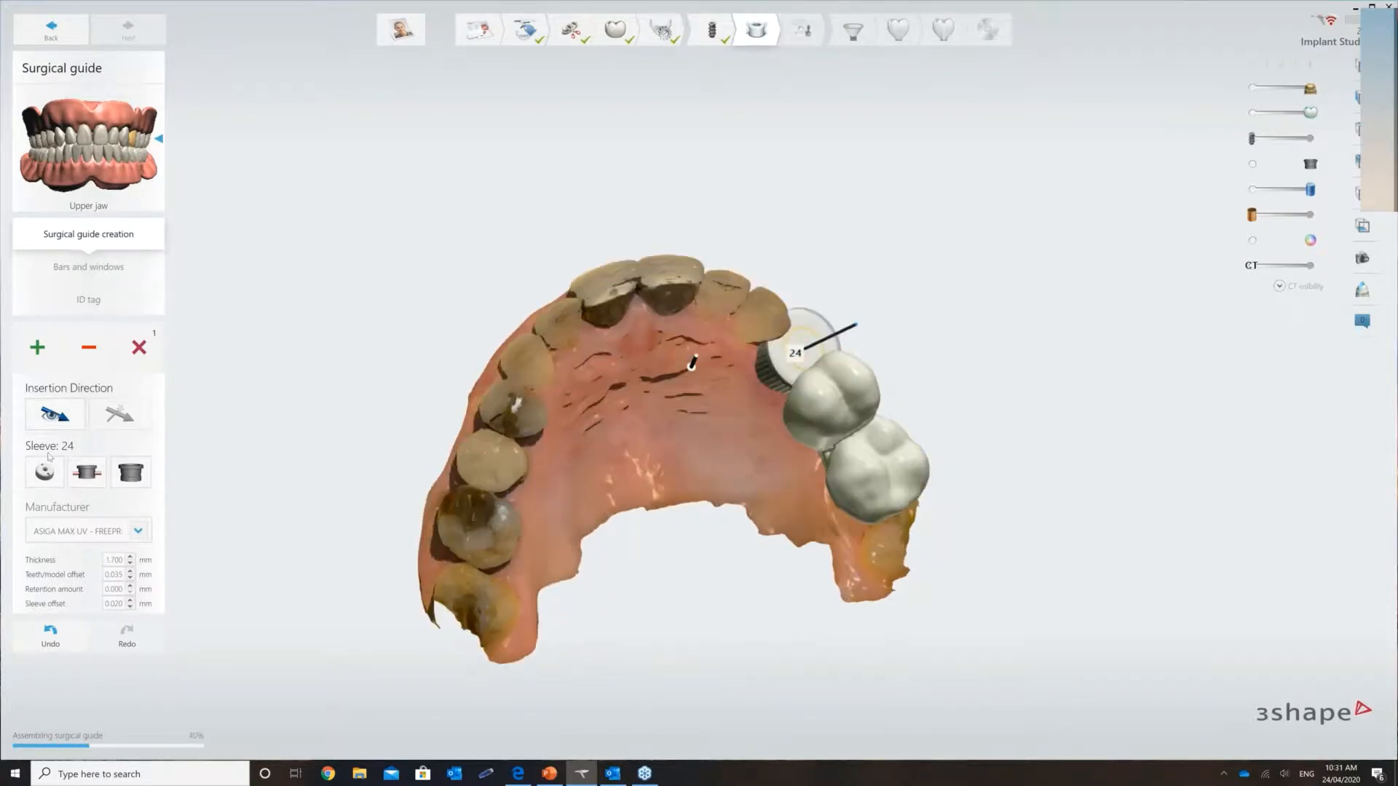
# Add a second surgical guide section by outlining the front teeth on the other side of implant 24.
pyautogui.click(40, 353)
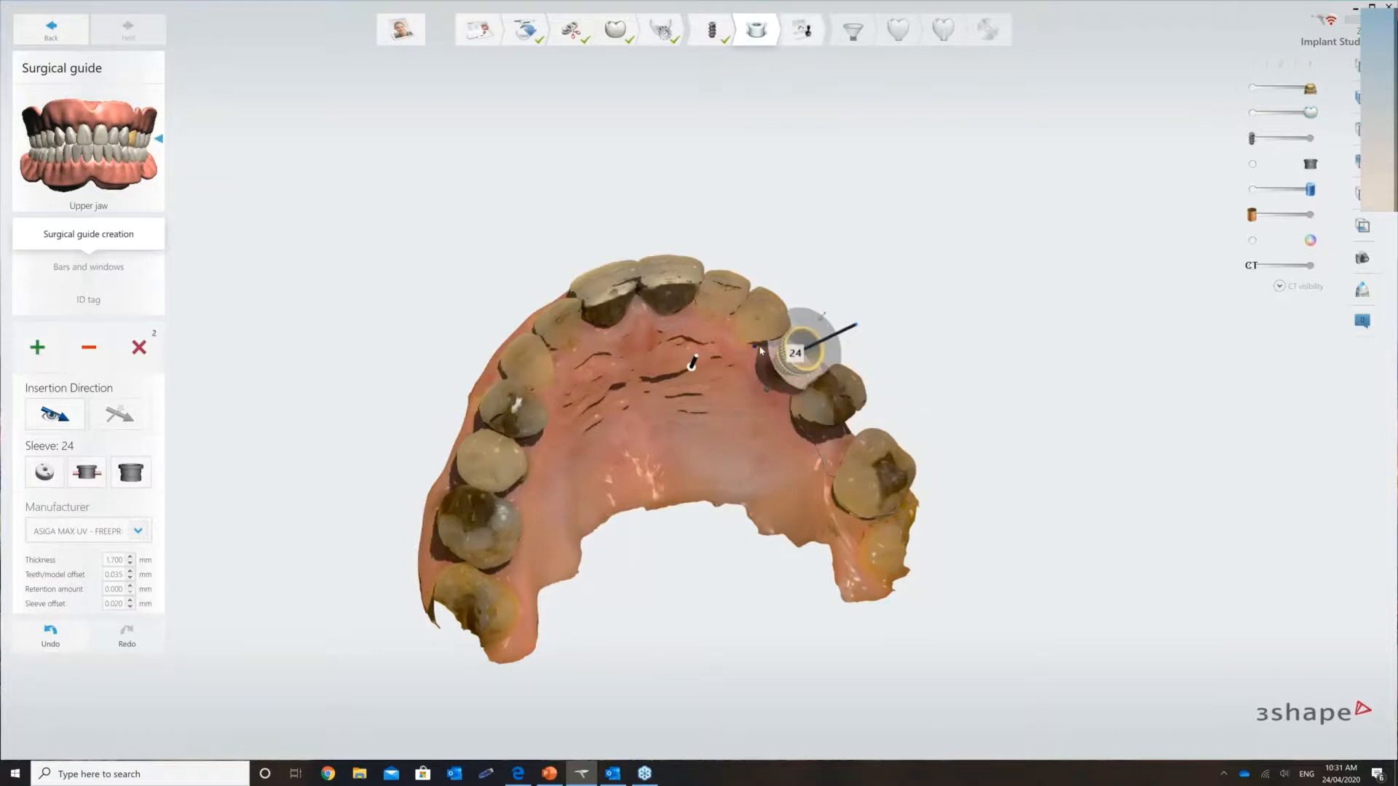
pyautogui.moveTo(725, 306); pyautogui.dragTo(758, 355, button='right')
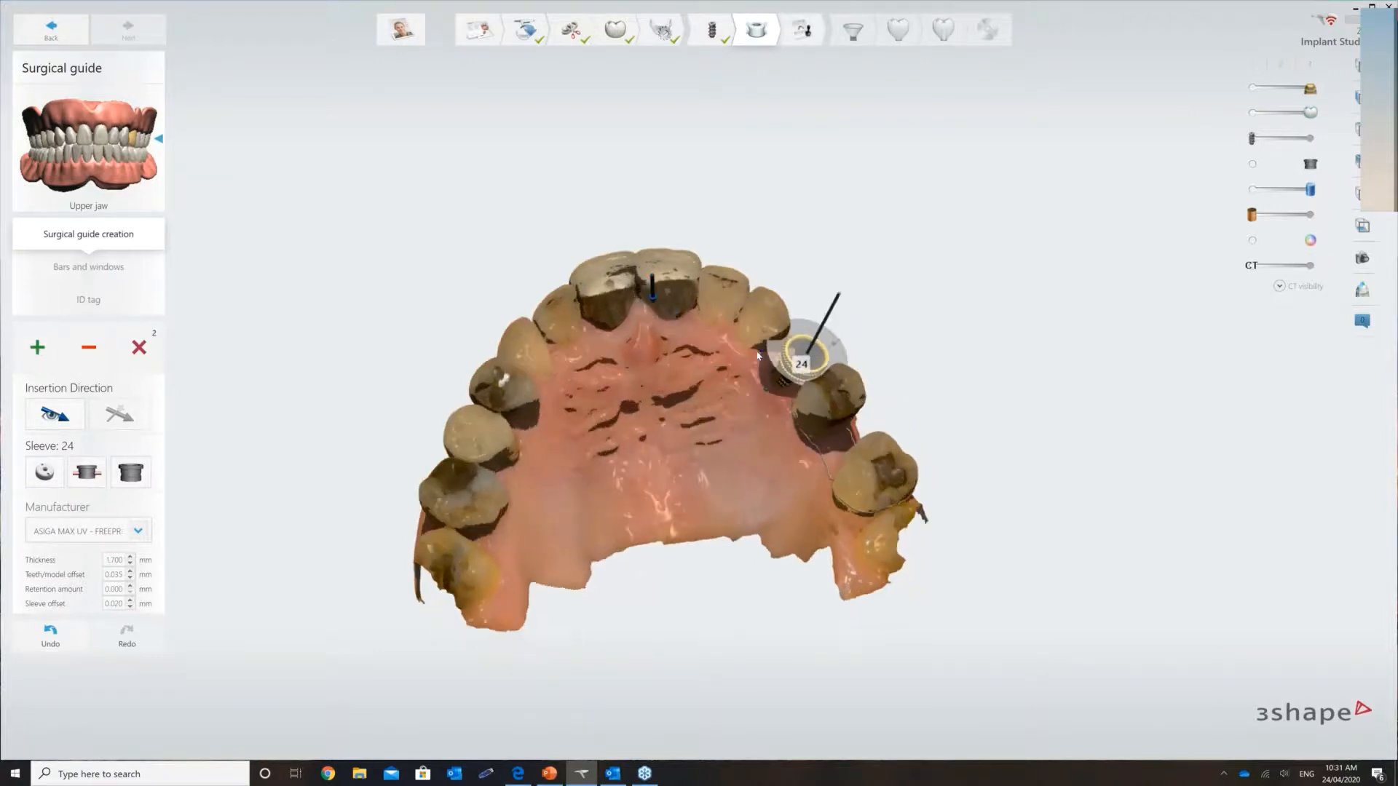
pyautogui.click(719, 325)
pyautogui.click(683, 317)
pyautogui.click(610, 331)
pyautogui.click(589, 341)
pyautogui.click(552, 356)
pyautogui.click(540, 347)
pyautogui.moveTo(545, 326); pyautogui.dragTo(621, 339, button='right')
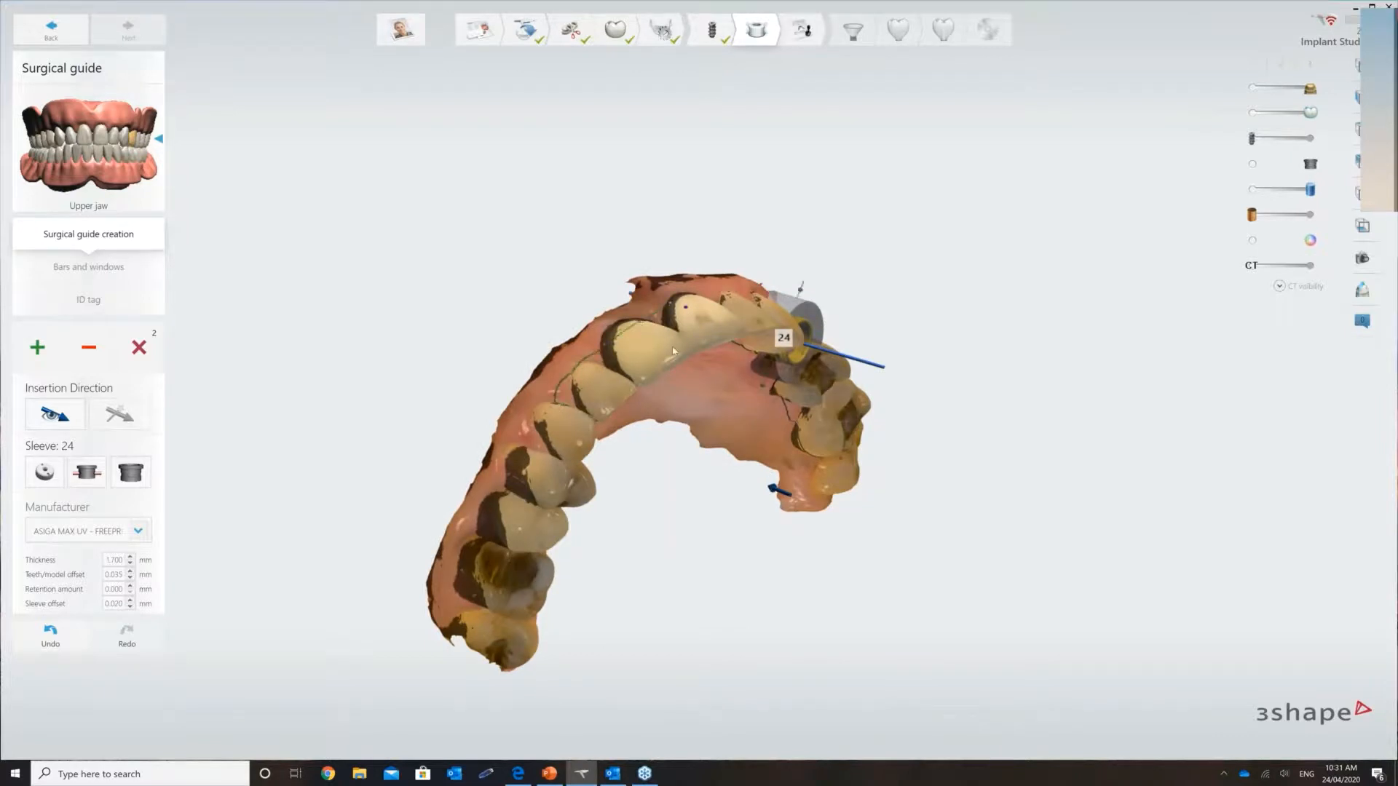
pyautogui.moveTo(621, 338); pyautogui.dragTo(760, 355, button='right')
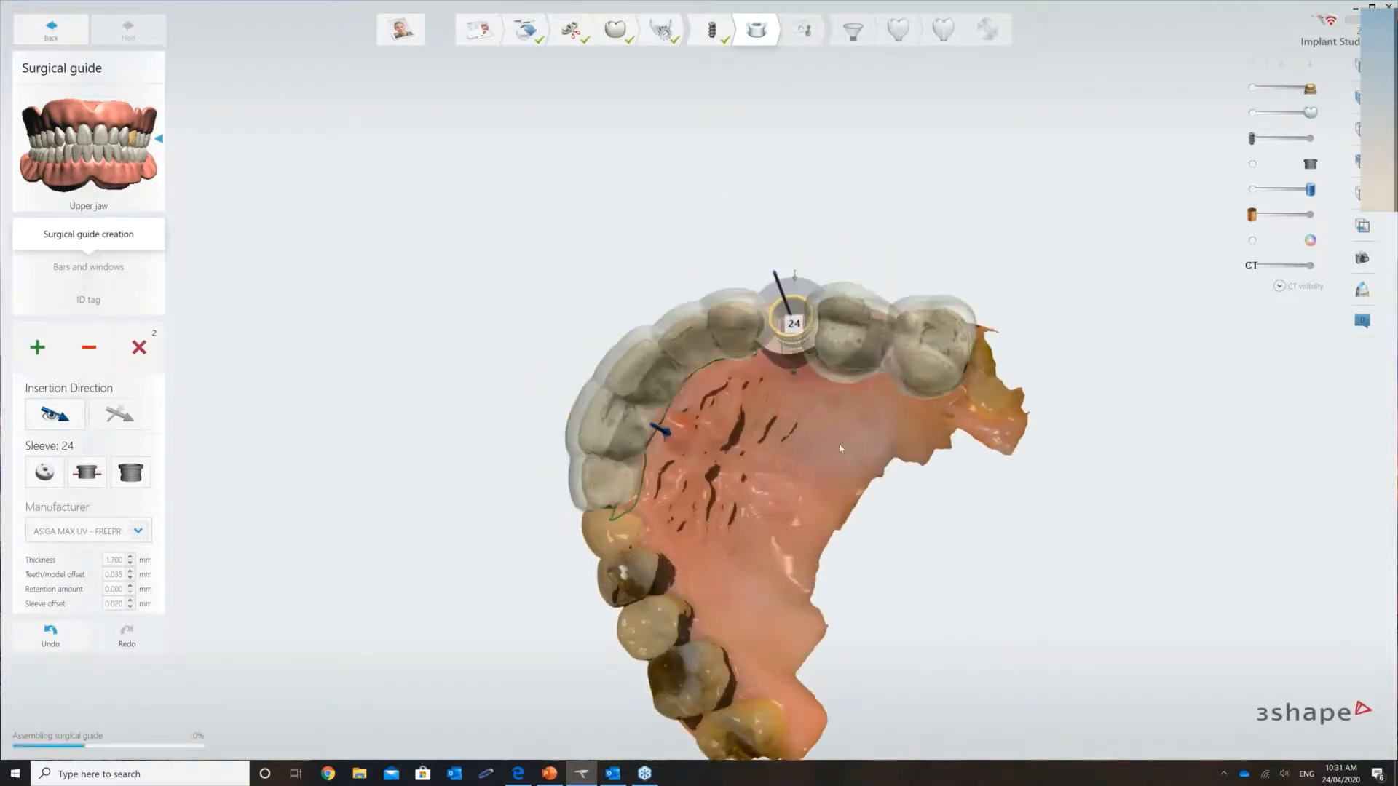
# Inspect the guide around sleeve 24 and review the manufacturer options, keeping ASIGA MAX UV - FREEPRINT ORTHO UV.
pyautogui.moveTo(840, 448); pyautogui.dragTo(860, 476, button='right')
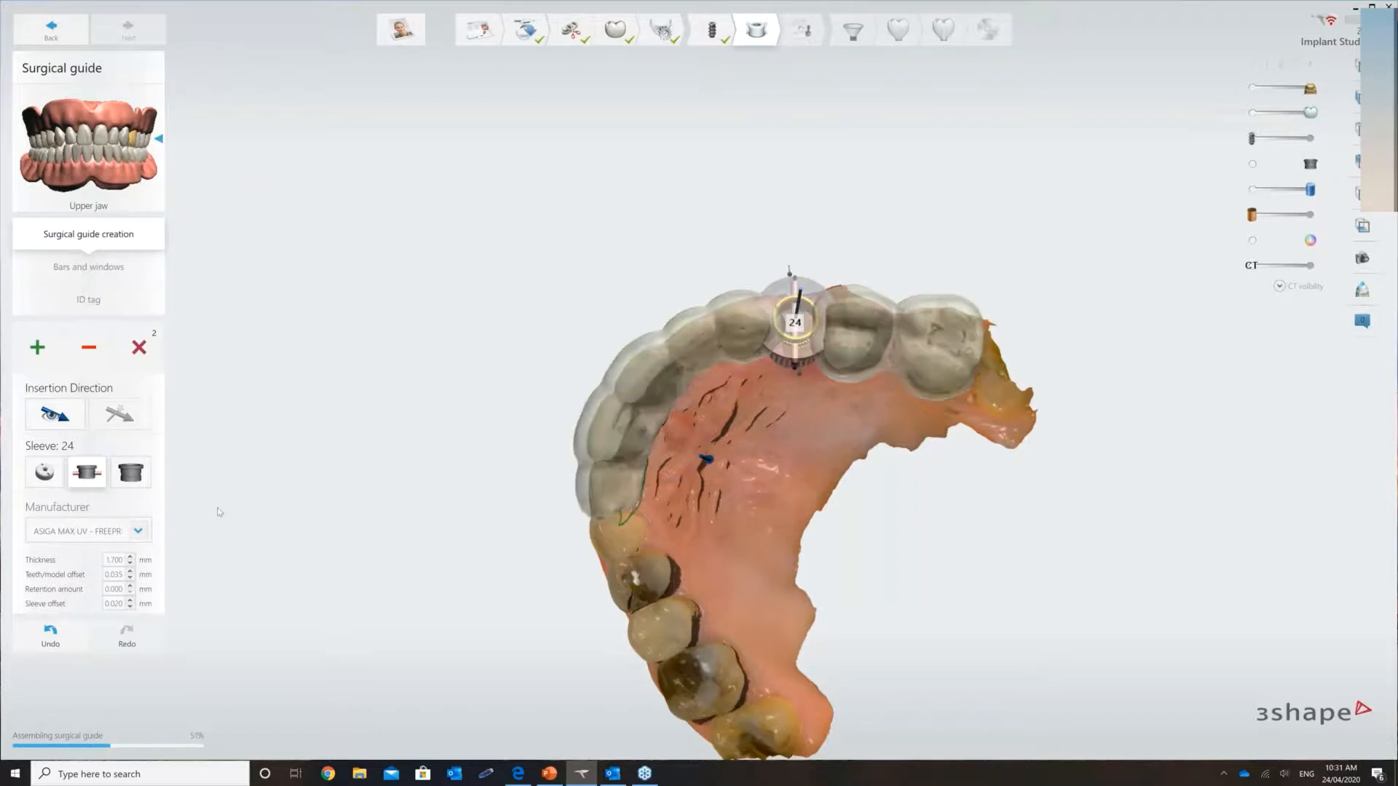
pyautogui.moveTo(757, 498); pyautogui.dragTo(741, 641, button='right')
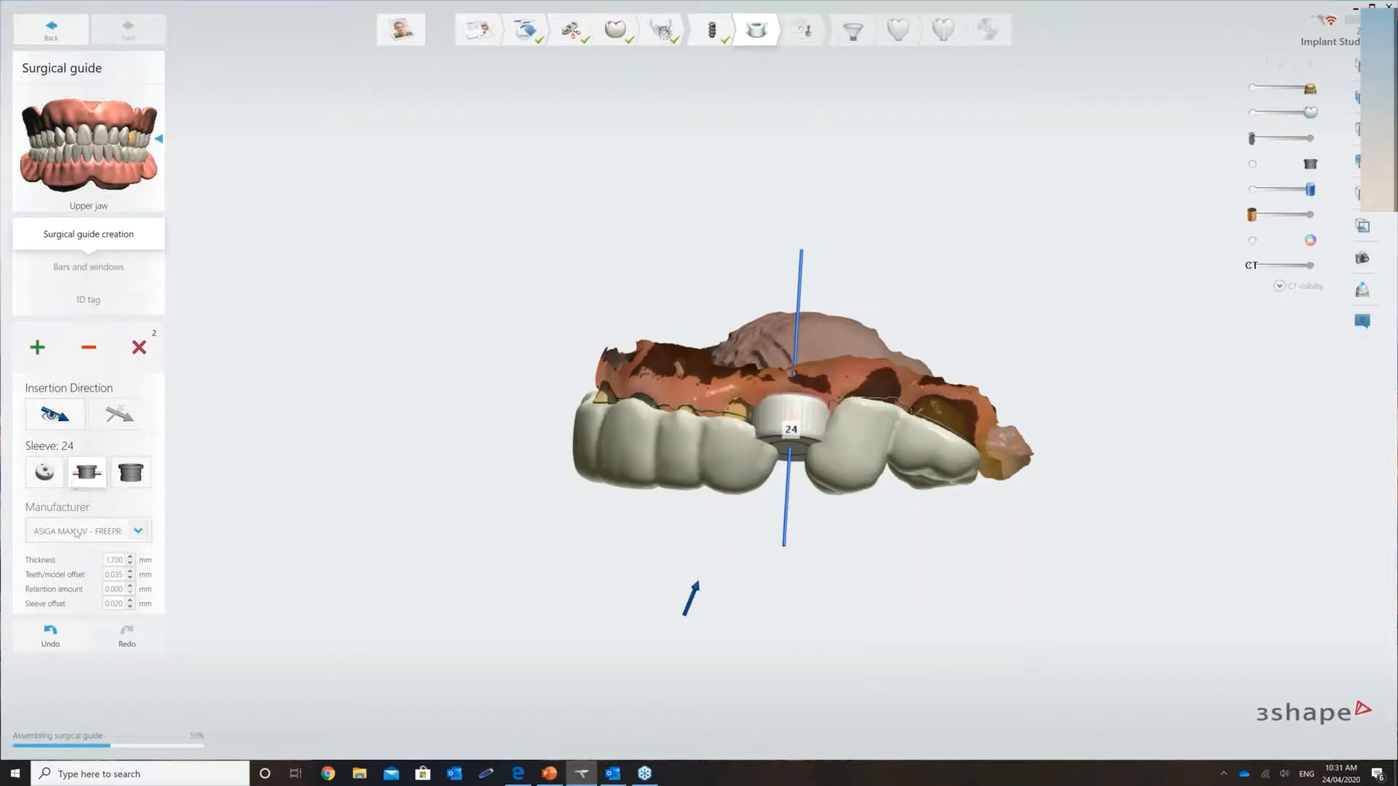
pyautogui.click(138, 532)
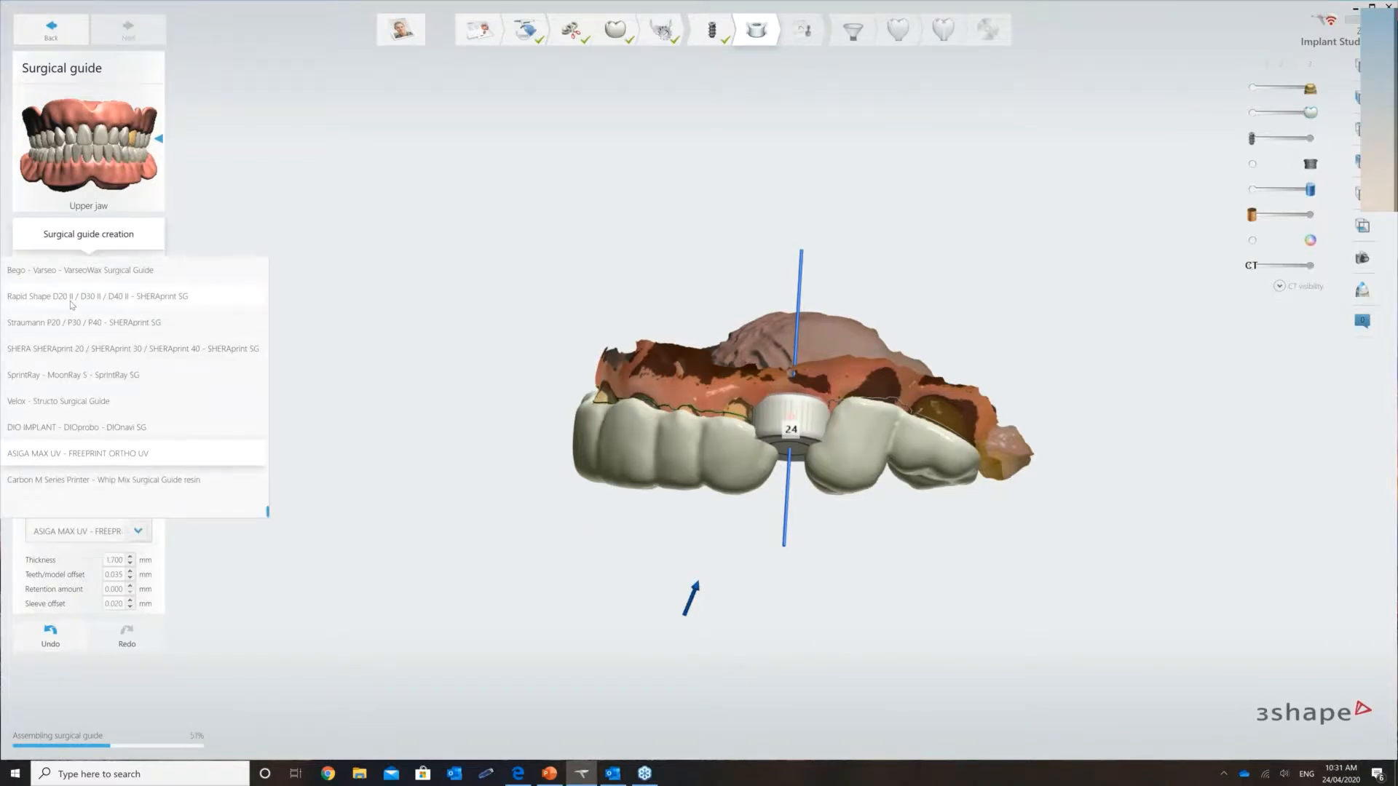
pyautogui.click(73, 456)
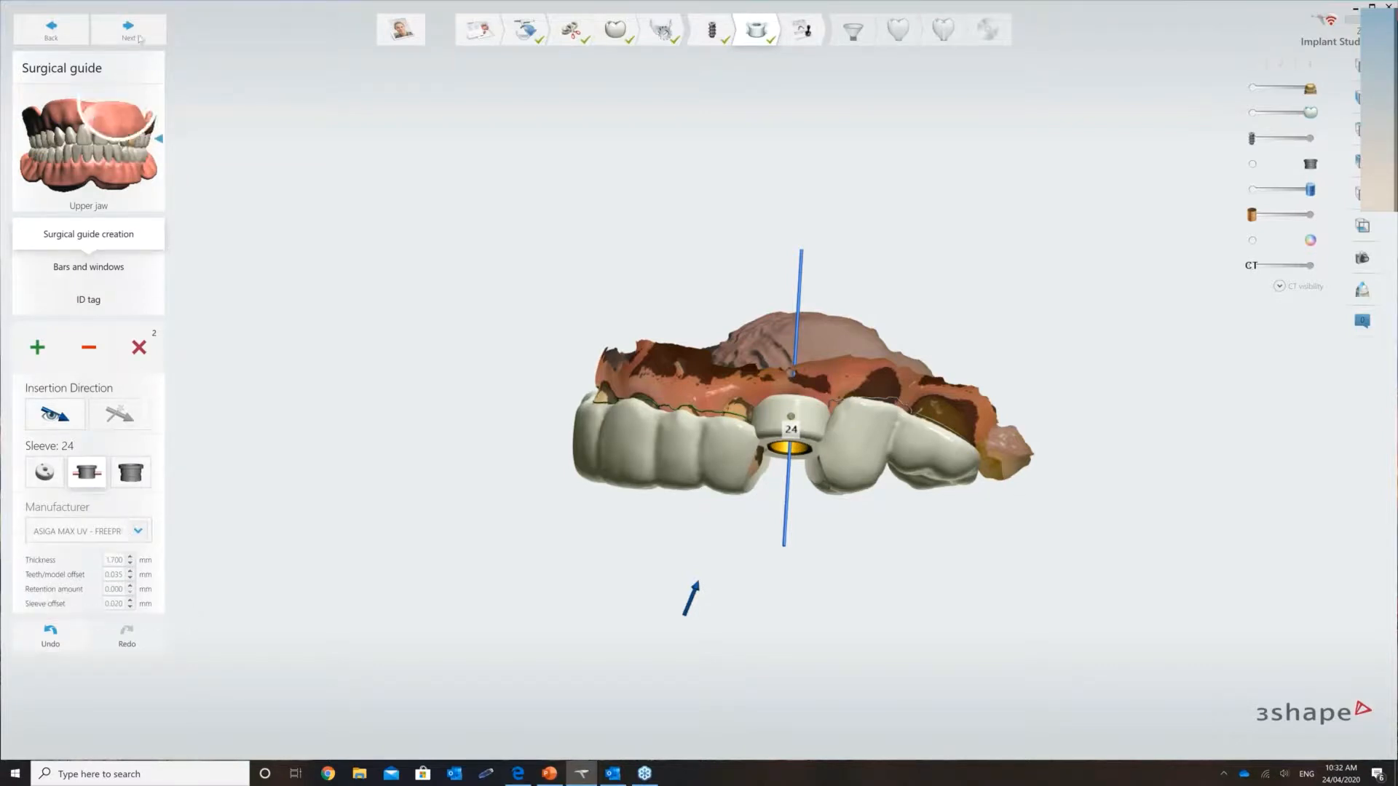
# Add a support bar across the palate, from the guide's far front end to its molar section.
pyautogui.click(109, 271)
pyautogui.moveTo(753, 378); pyautogui.dragTo(796, 236, button='right')
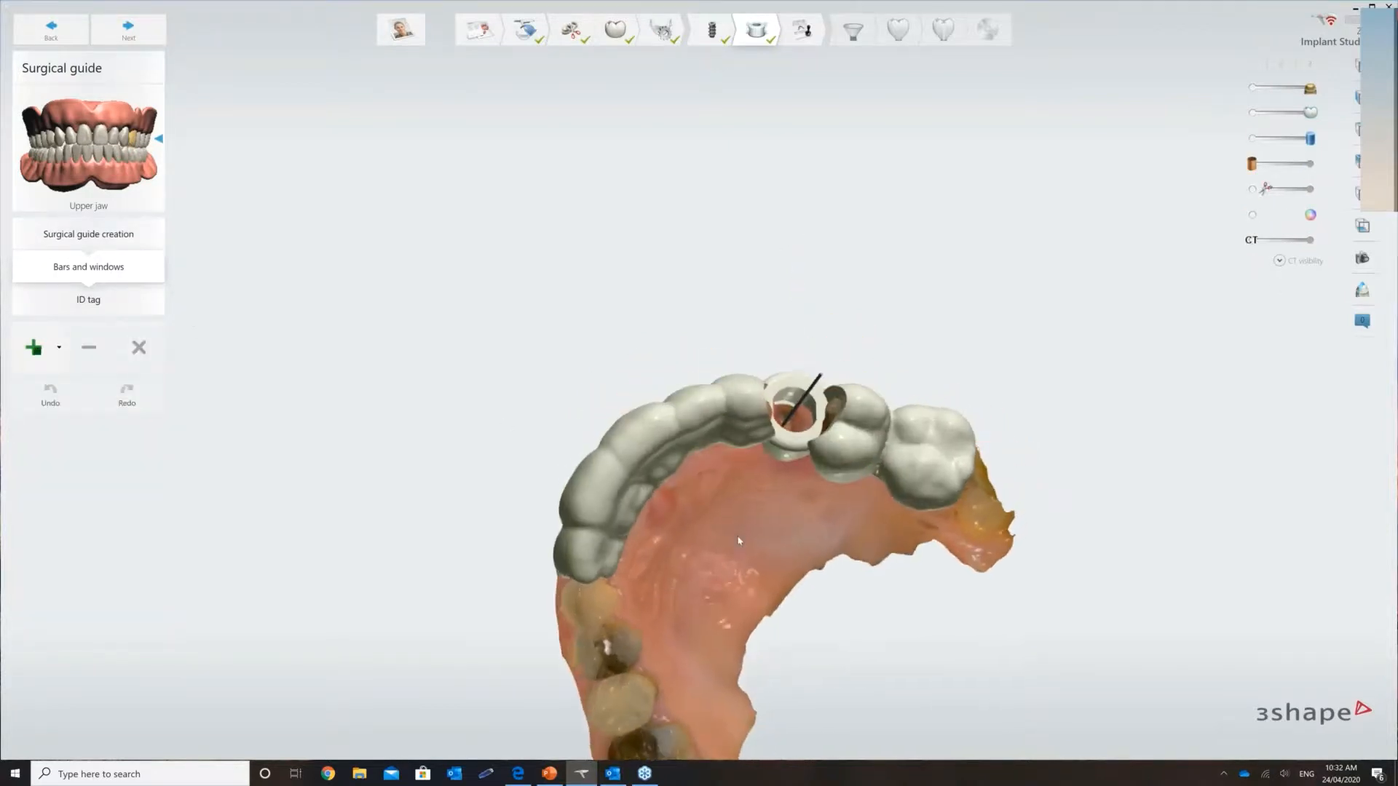
pyautogui.click(11, 355)
pyautogui.click(10, 408)
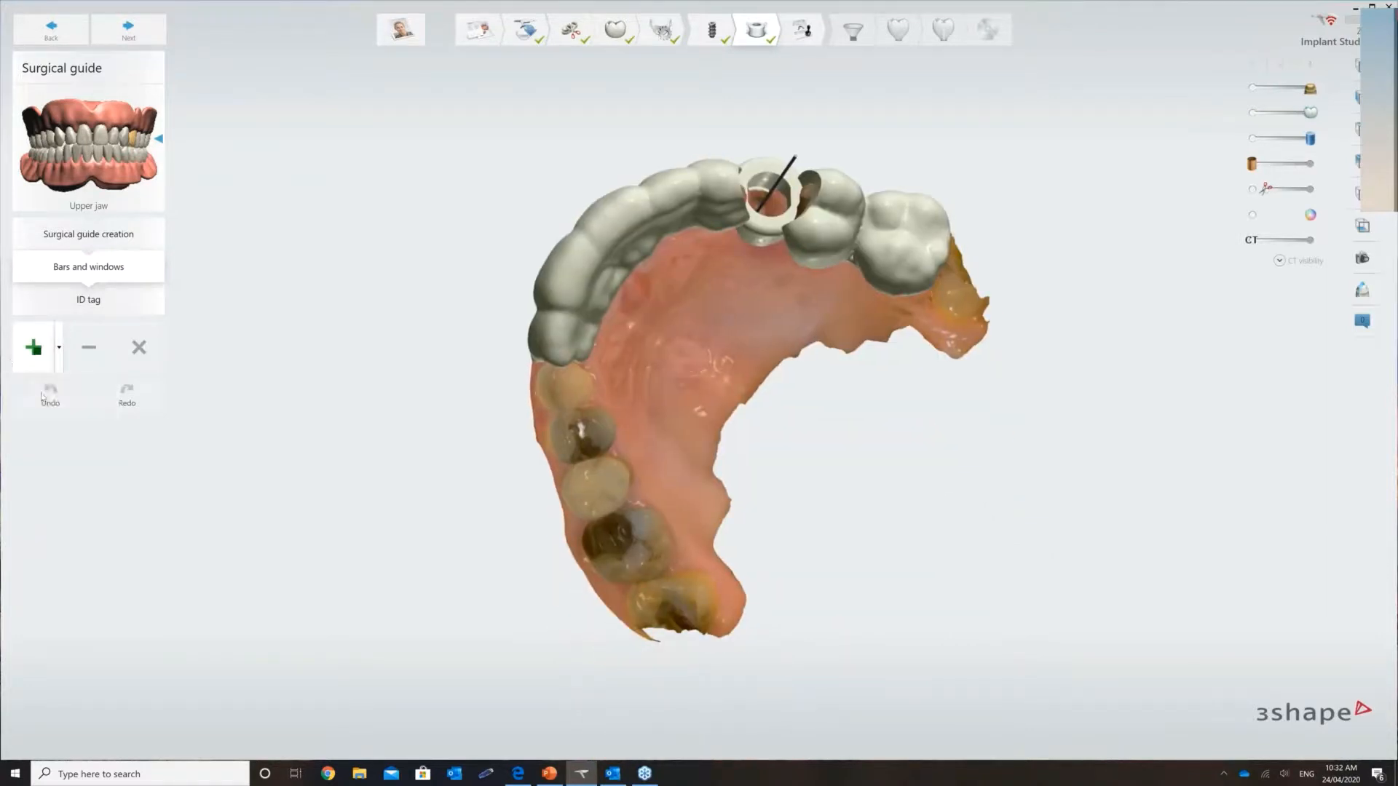
pyautogui.click(554, 336)
pyautogui.click(891, 258)
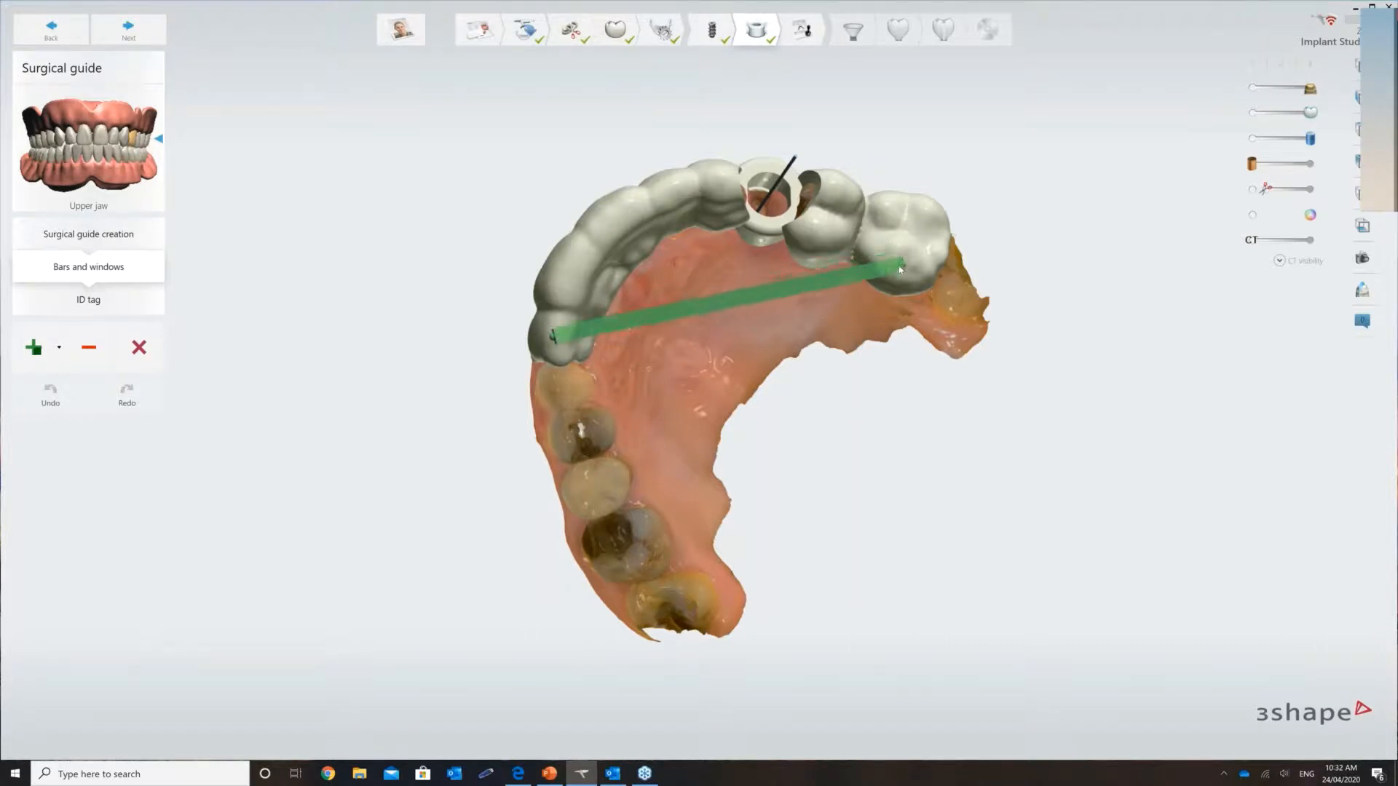
pyautogui.click(901, 267)
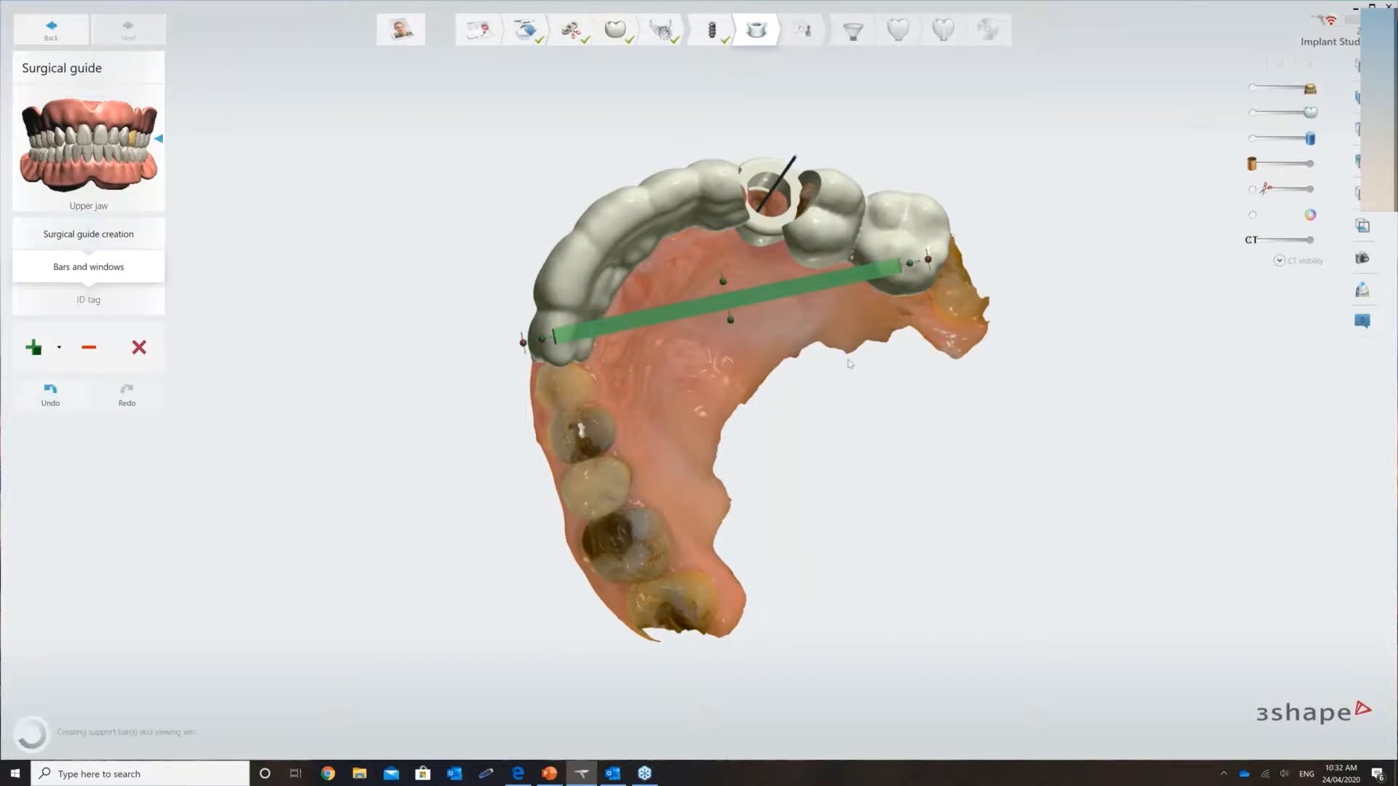
# Move and widen the support bar and adjust both its ends so they join the guide properly.
pyautogui.scroll(2, 848, 363)
pyautogui.moveTo(791, 340); pyautogui.dragTo(745, 255, button='right')
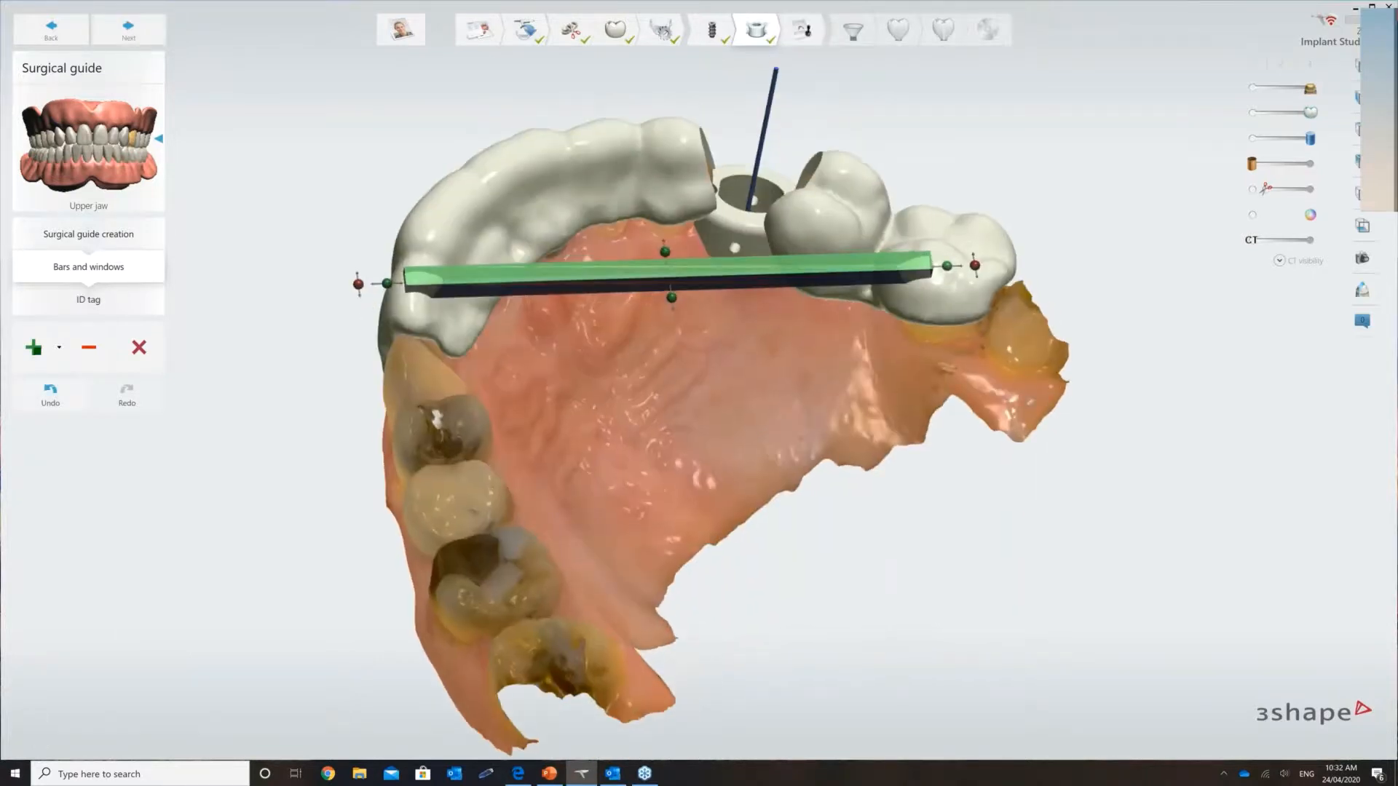
pyautogui.moveTo(643, 288); pyautogui.dragTo(655, 294)
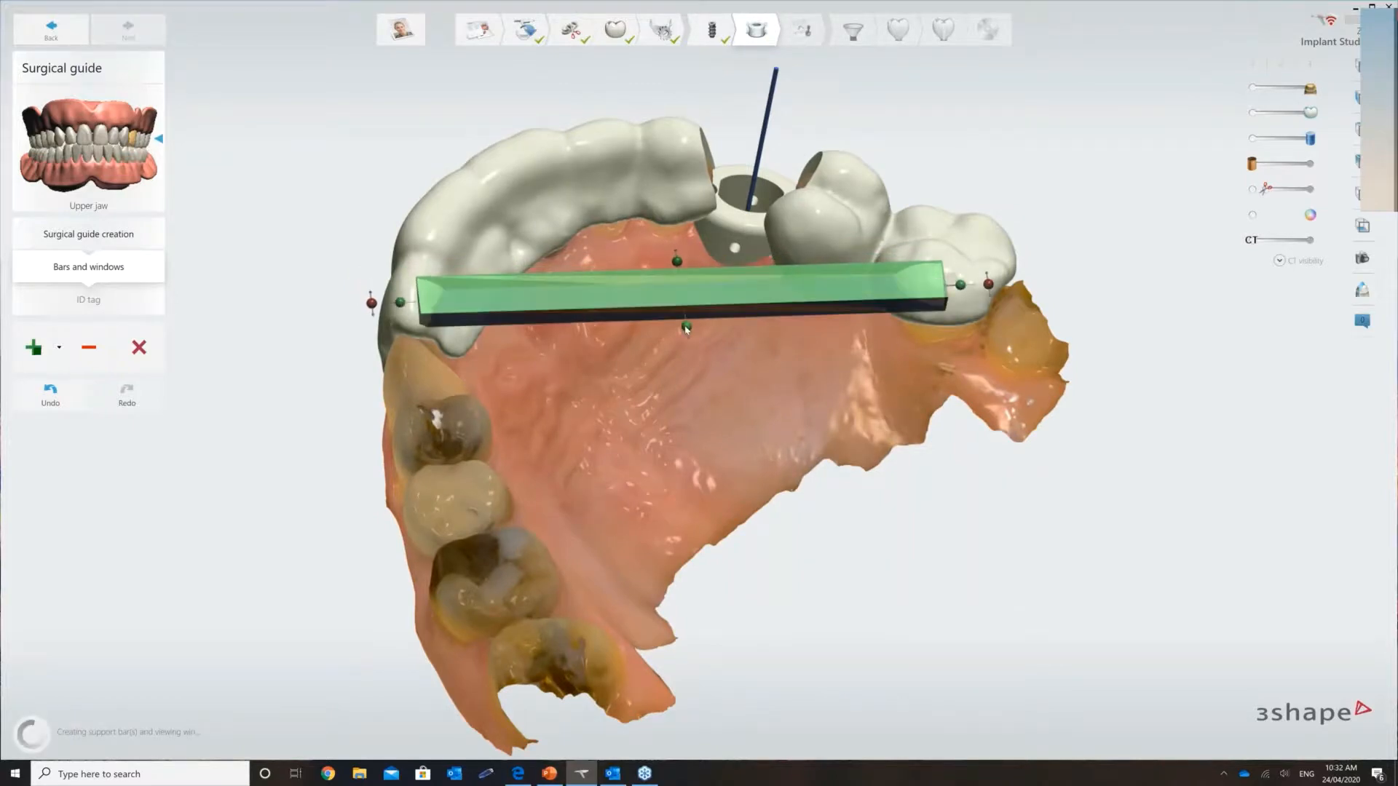
pyautogui.moveTo(684, 321); pyautogui.dragTo(576, 395, button='right')
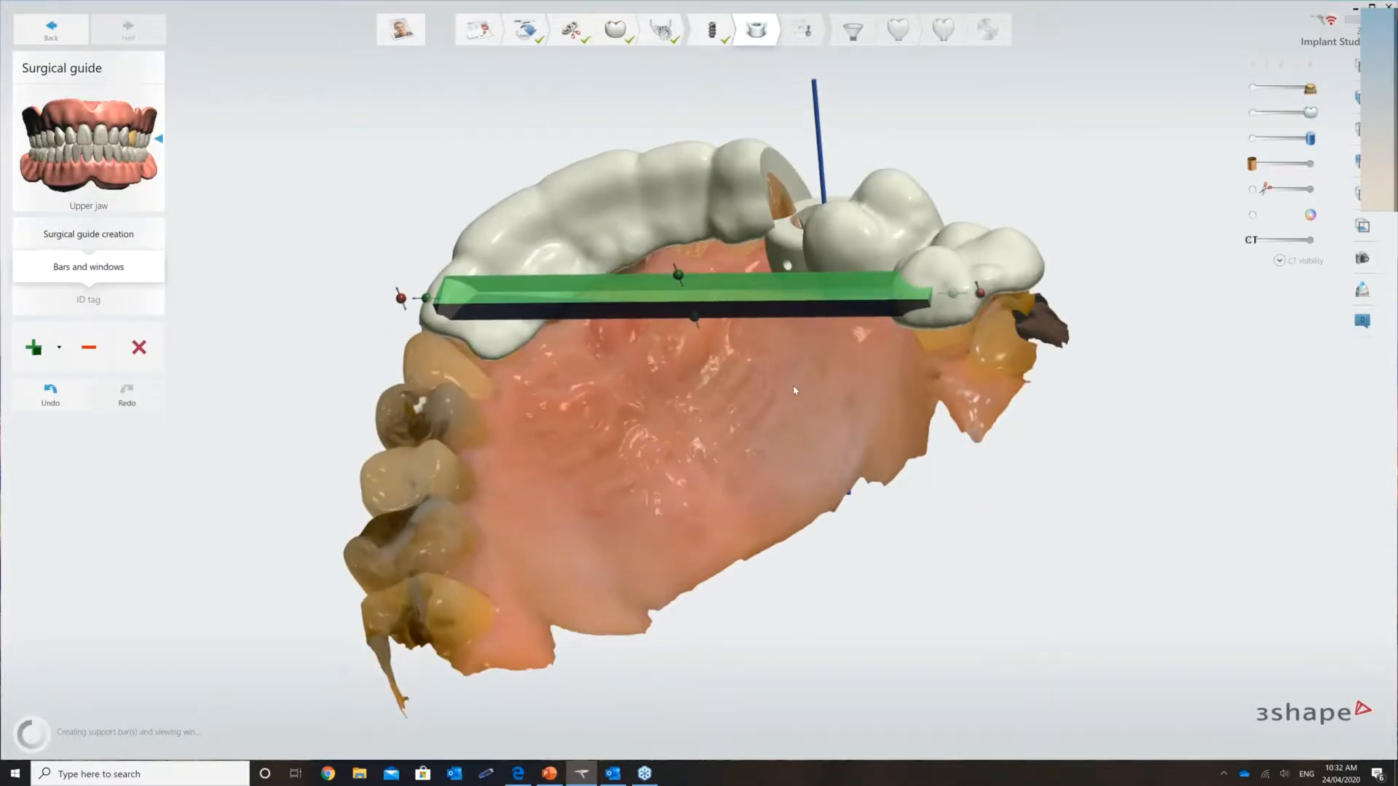
pyautogui.moveTo(794, 391)
pyautogui.mouseDown(button='right')
pyautogui.moveTo(798, 405)
pyautogui.moveTo(792, 388)
pyautogui.mouseUp(button='right')
pyautogui.moveTo(1003, 288); pyautogui.dragTo(1003, 274)
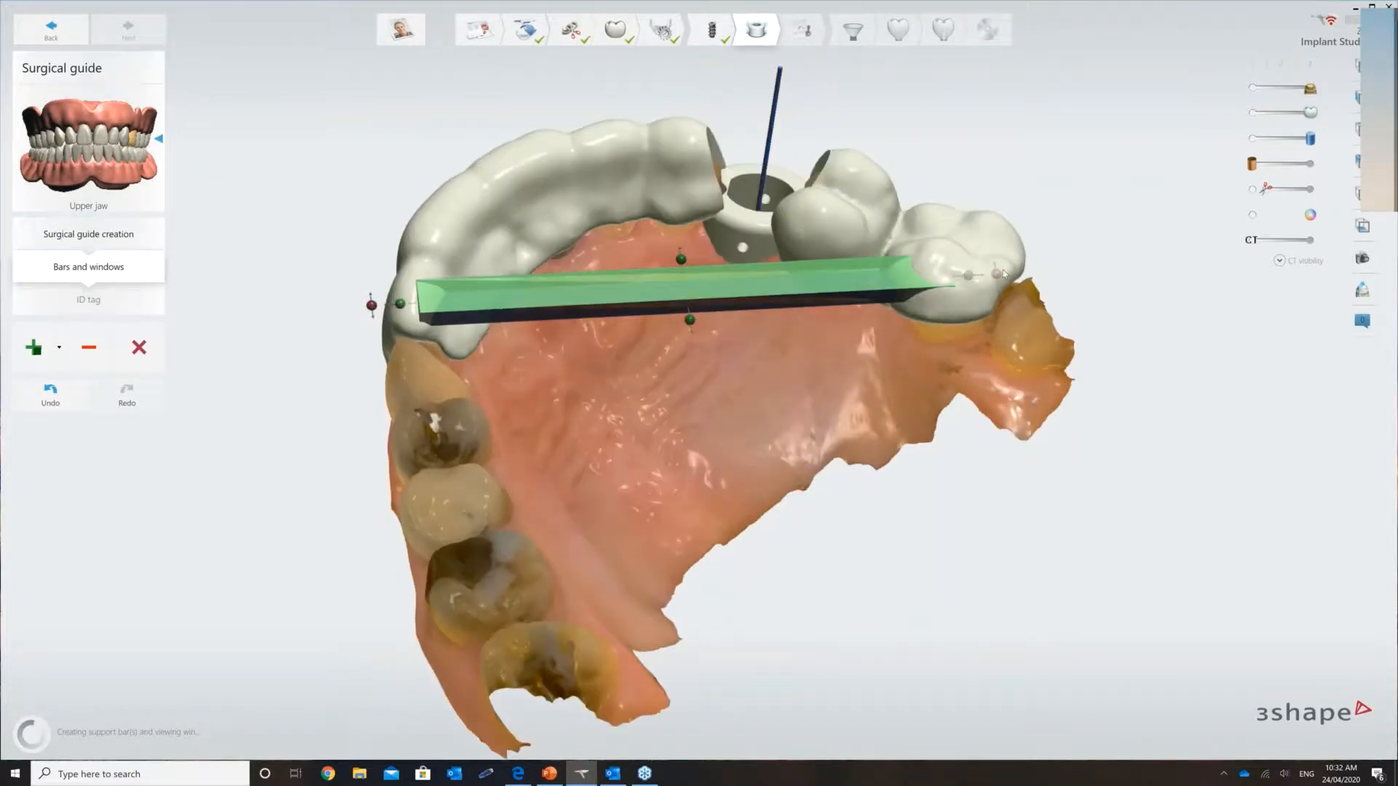
pyautogui.moveTo(400, 305); pyautogui.dragTo(373, 314)
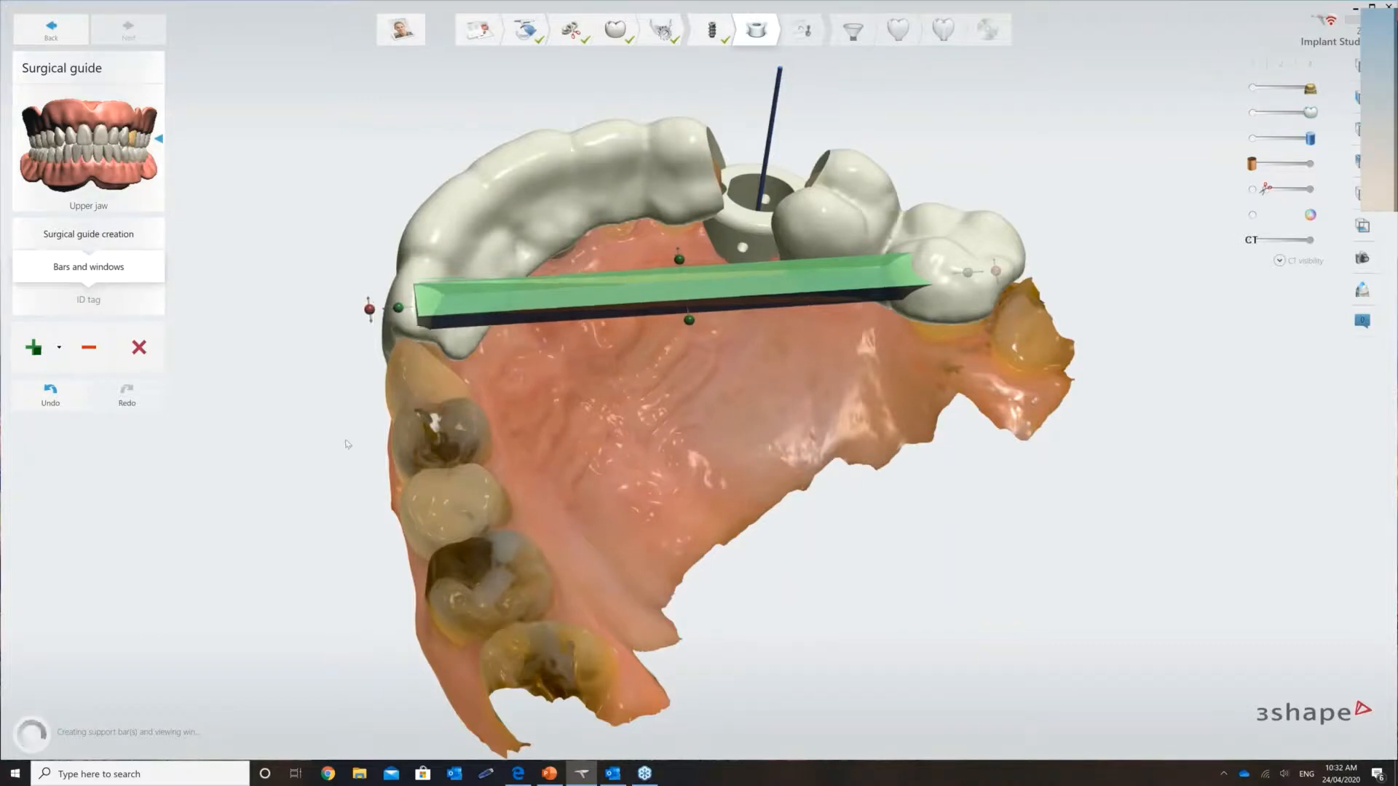
# Place an inspection window on the guide's outer face at the tooth in front of the sleeve.
pyautogui.moveTo(347, 444); pyautogui.dragTo(134, 403, button='right')
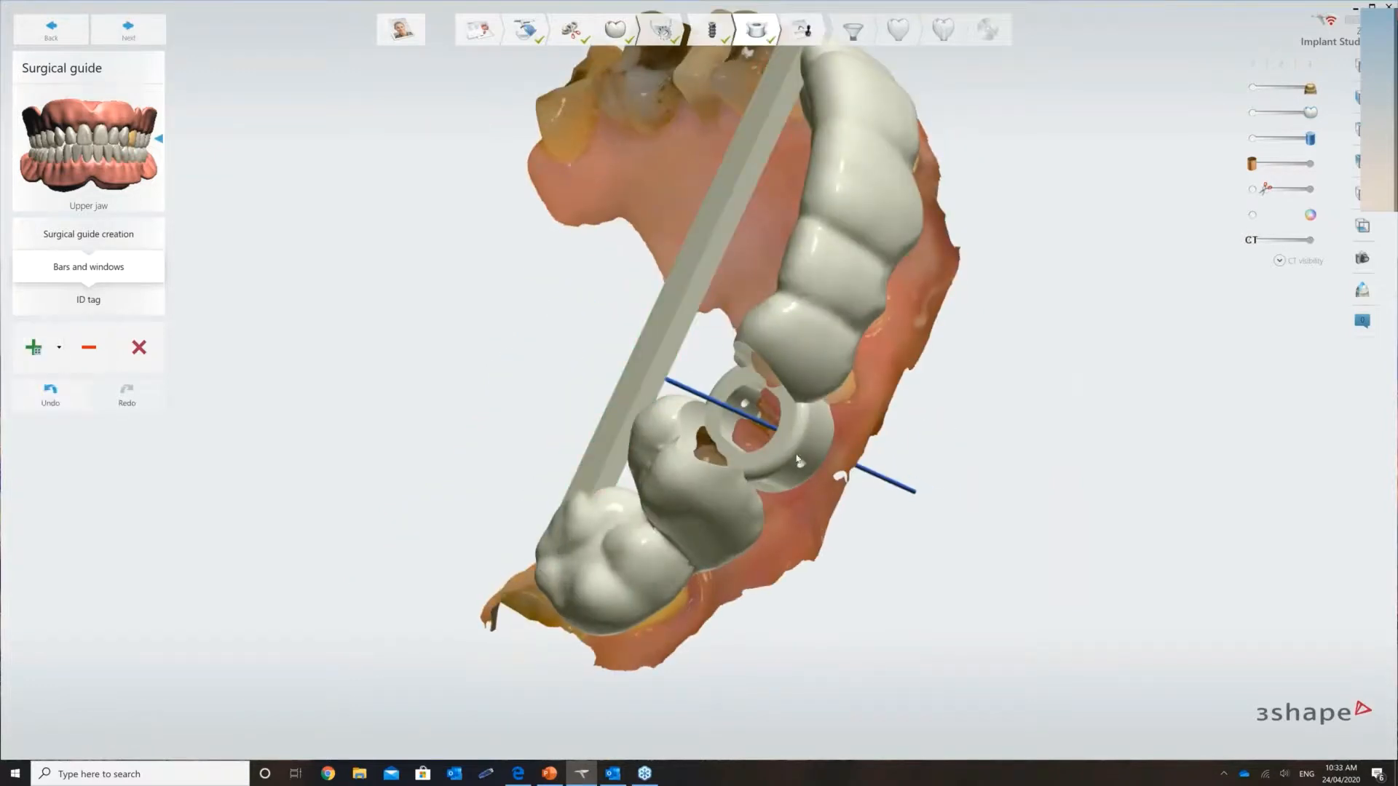
pyautogui.moveTo(753, 529); pyautogui.dragTo(817, 337, button='right')
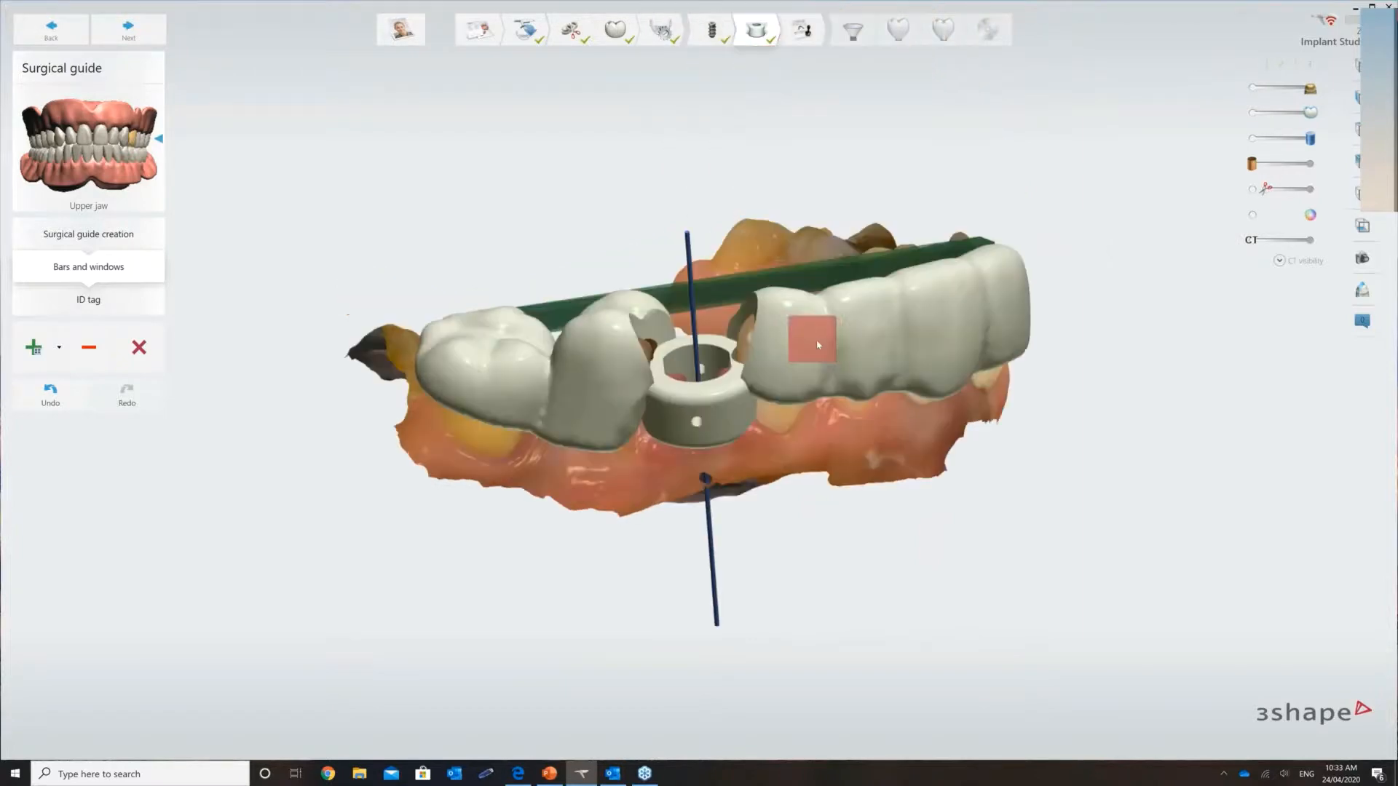
pyautogui.click(817, 345)
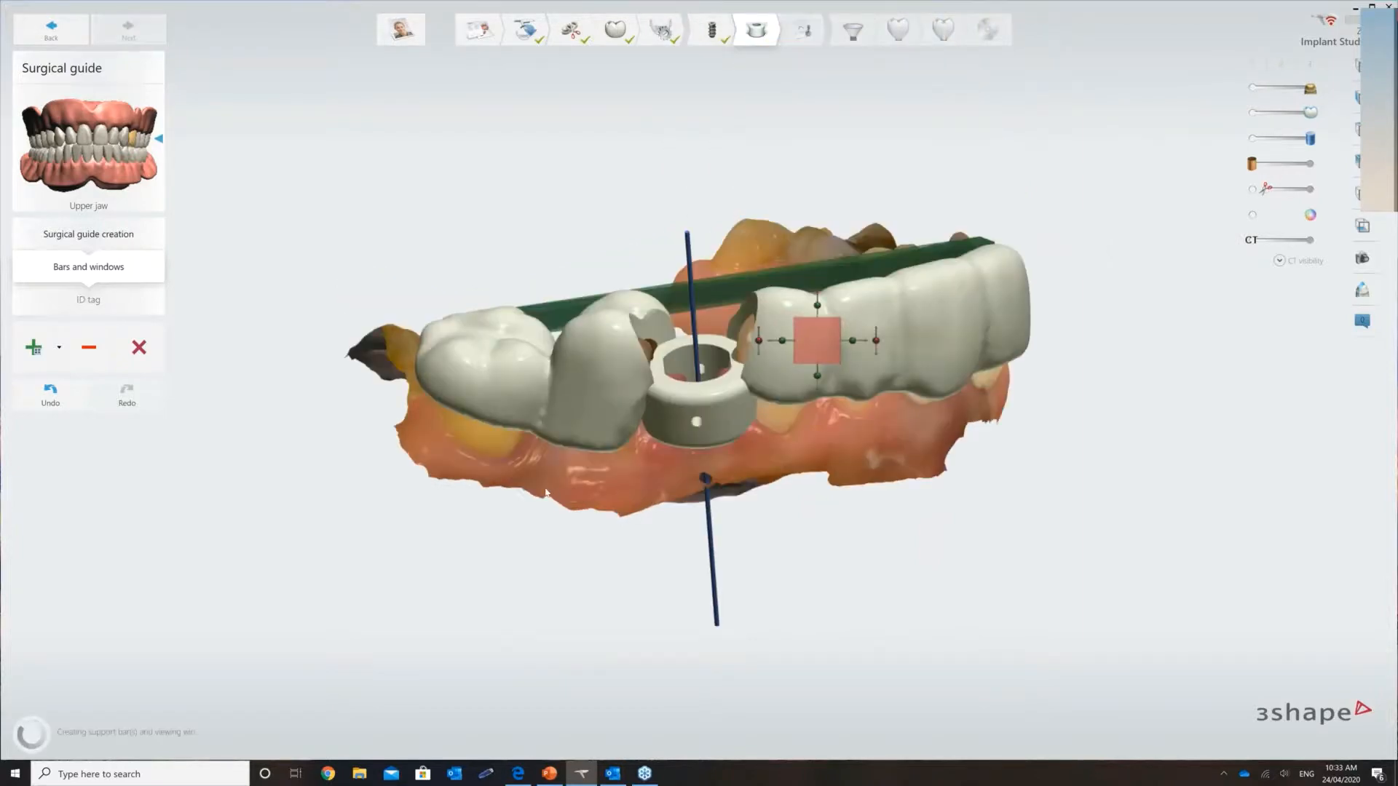
# Place a second inspection window over the molar, widen it, and inspect the resulting opening in the guide.
pyautogui.click(59, 347)
pyautogui.click(55, 440)
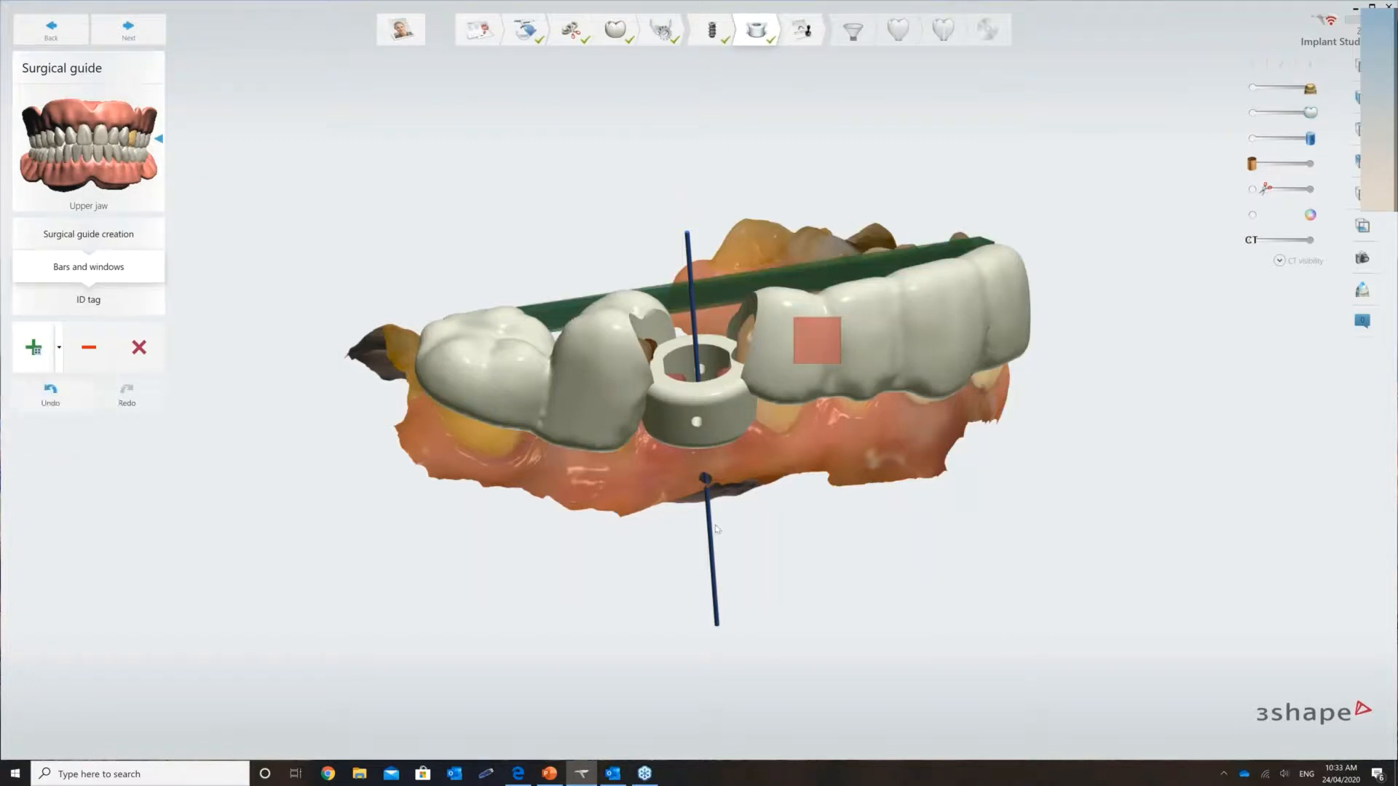
pyautogui.moveTo(825, 516)
pyautogui.mouseDown(button='right')
pyautogui.moveTo(833, 538)
pyautogui.moveTo(812, 521)
pyautogui.mouseUp(button='right')
pyautogui.click(617, 448)
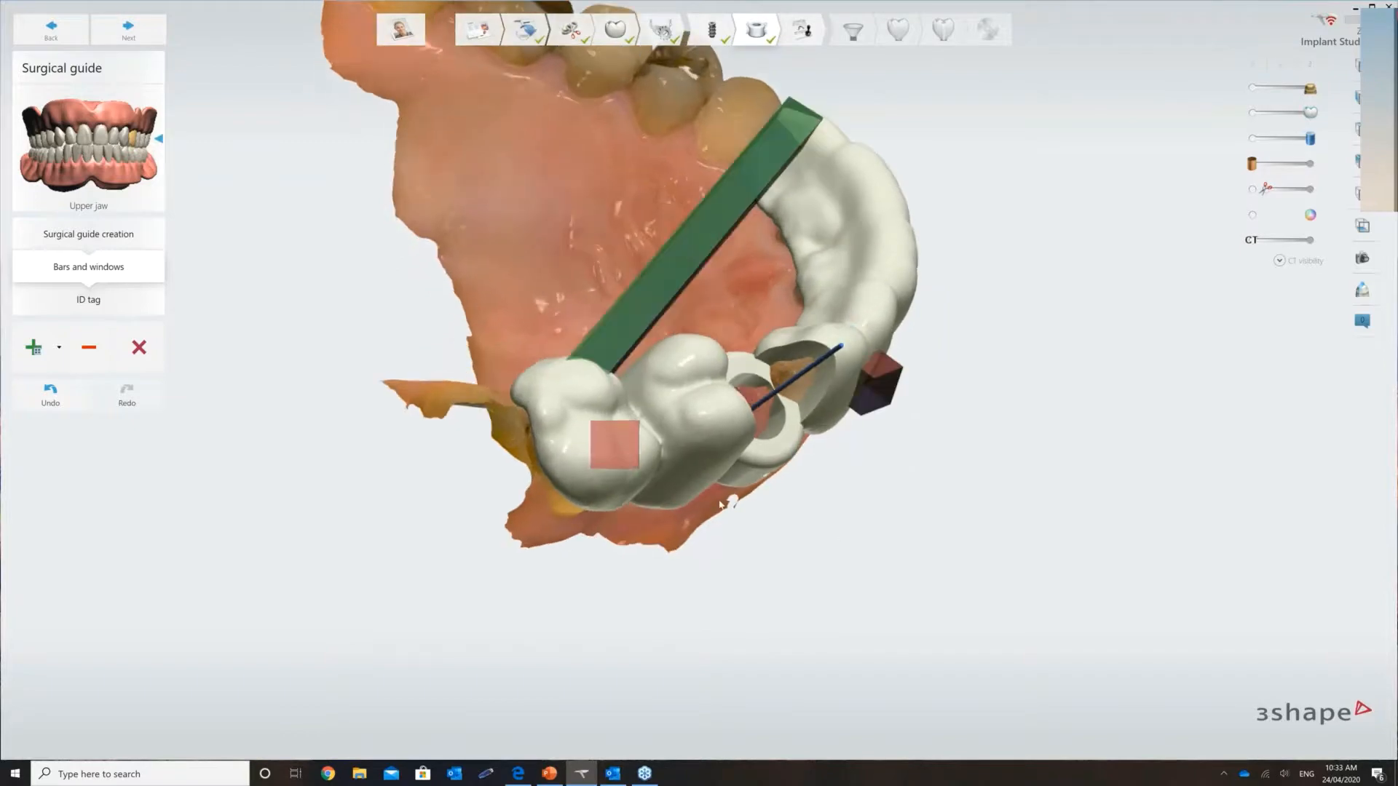
pyautogui.moveTo(680, 464); pyautogui.dragTo(646, 455, button='right')
pyautogui.moveTo(645, 442); pyautogui.dragTo(658, 443)
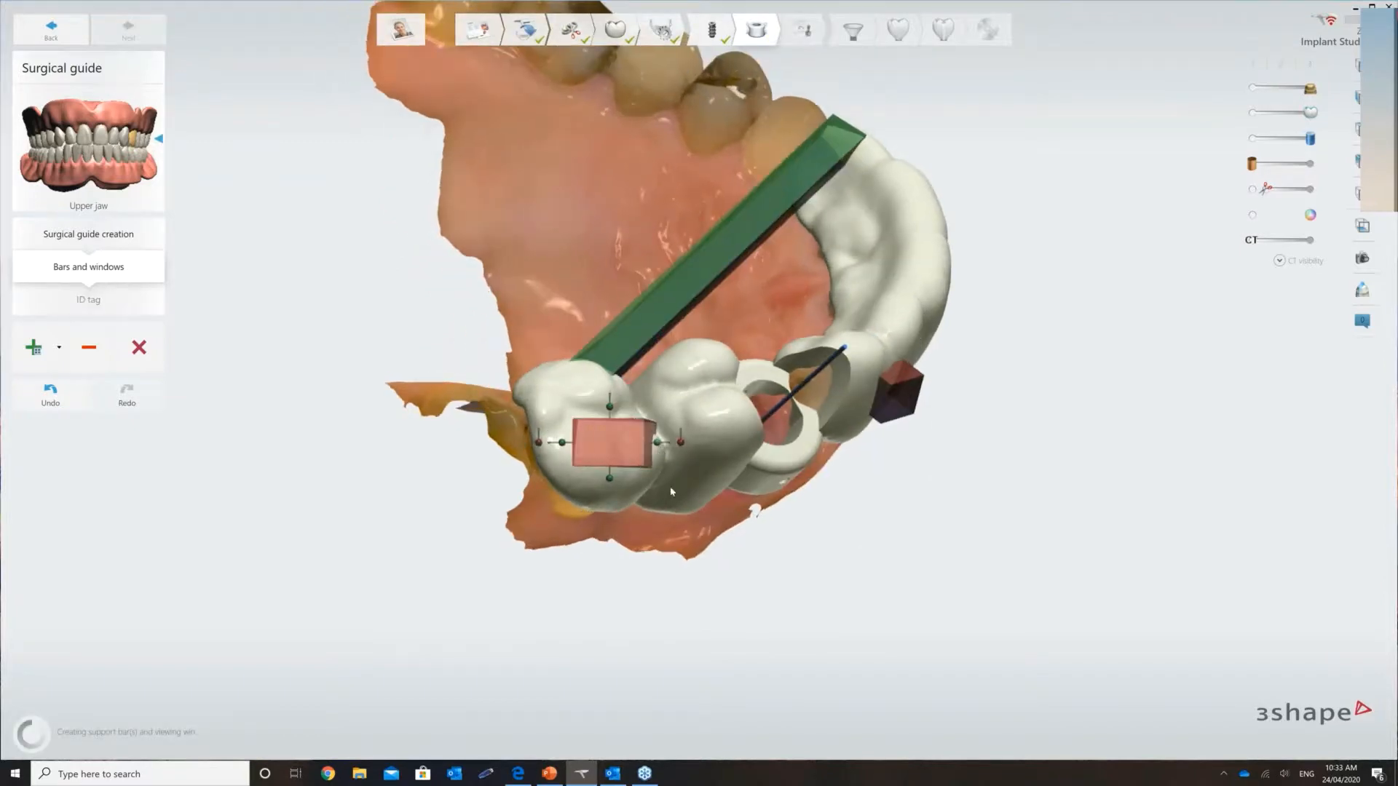
pyautogui.moveTo(668, 438); pyautogui.dragTo(842, 394, button='right')
pyautogui.moveTo(843, 395); pyautogui.dragTo(404, 212, button='right')
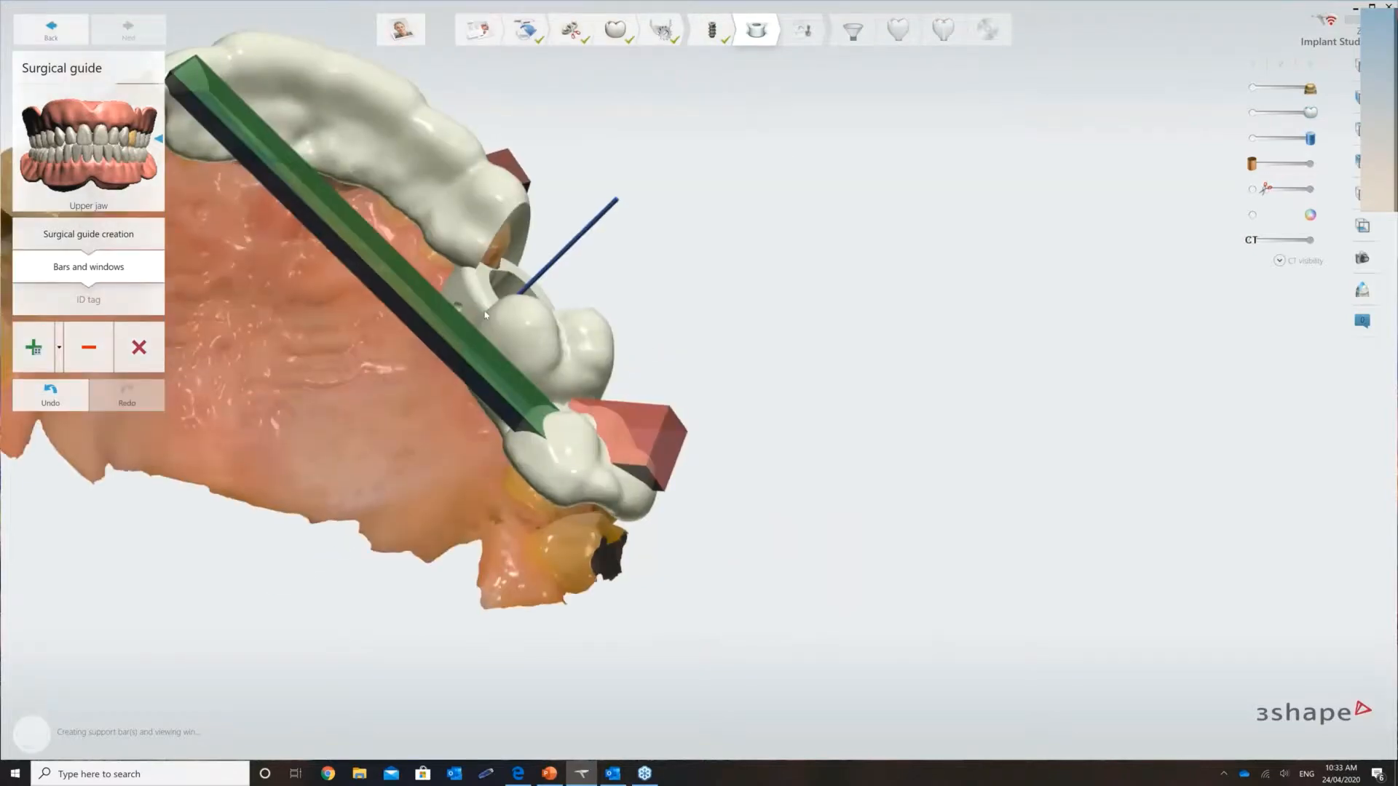
pyautogui.moveTo(485, 315); pyautogui.dragTo(364, 430, button='right')
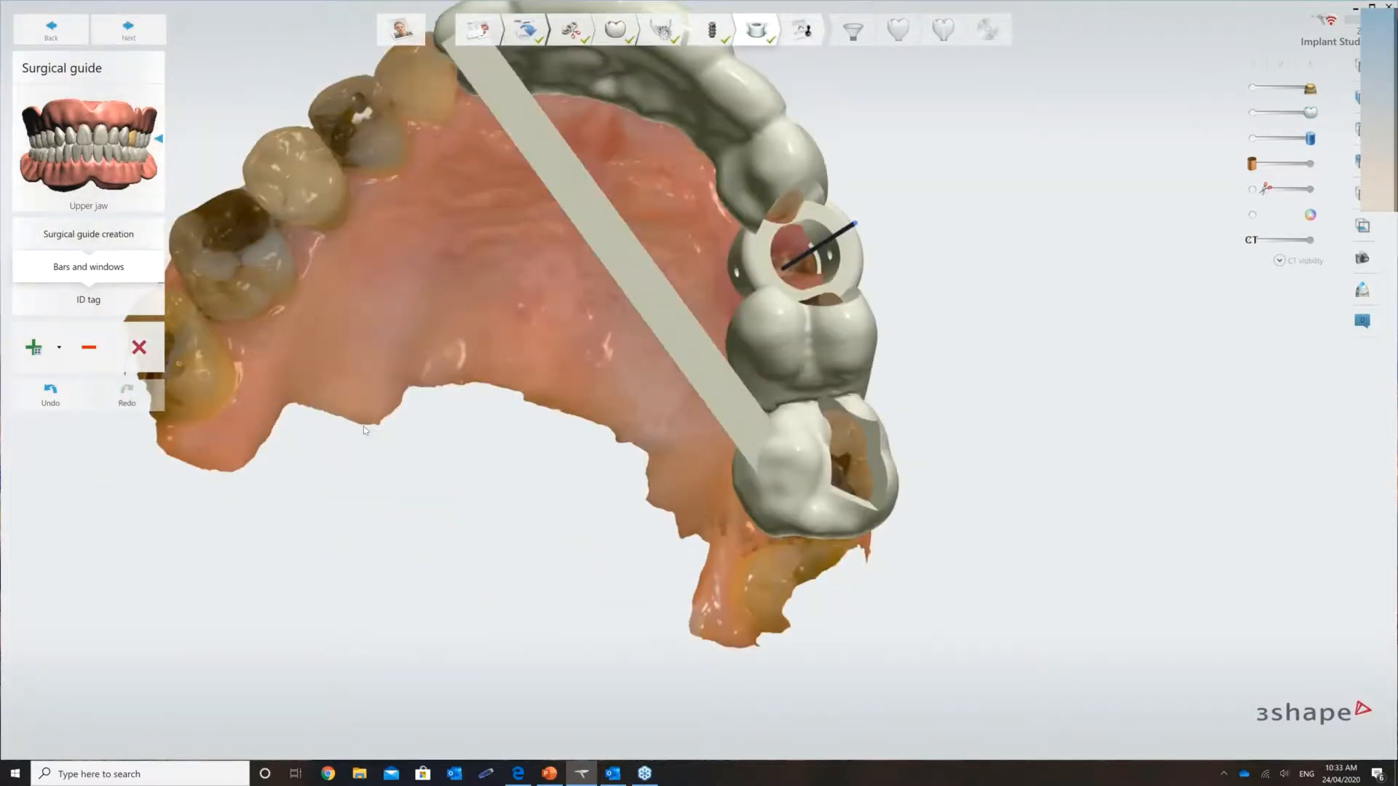
# Add an ID tag to the surgical guide and select its text for editing.
pyautogui.click(80, 301)
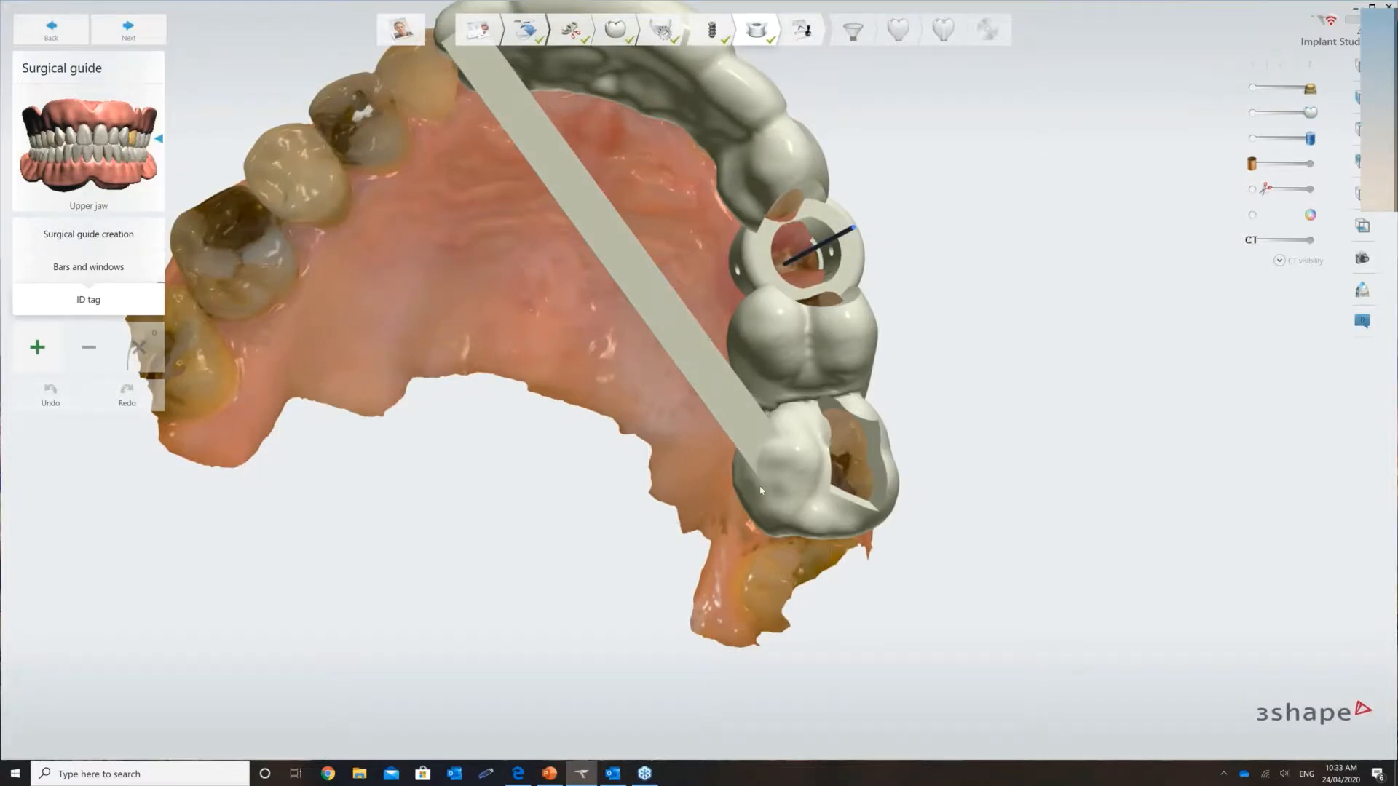
pyautogui.moveTo(760, 487); pyautogui.dragTo(739, 565, button='right')
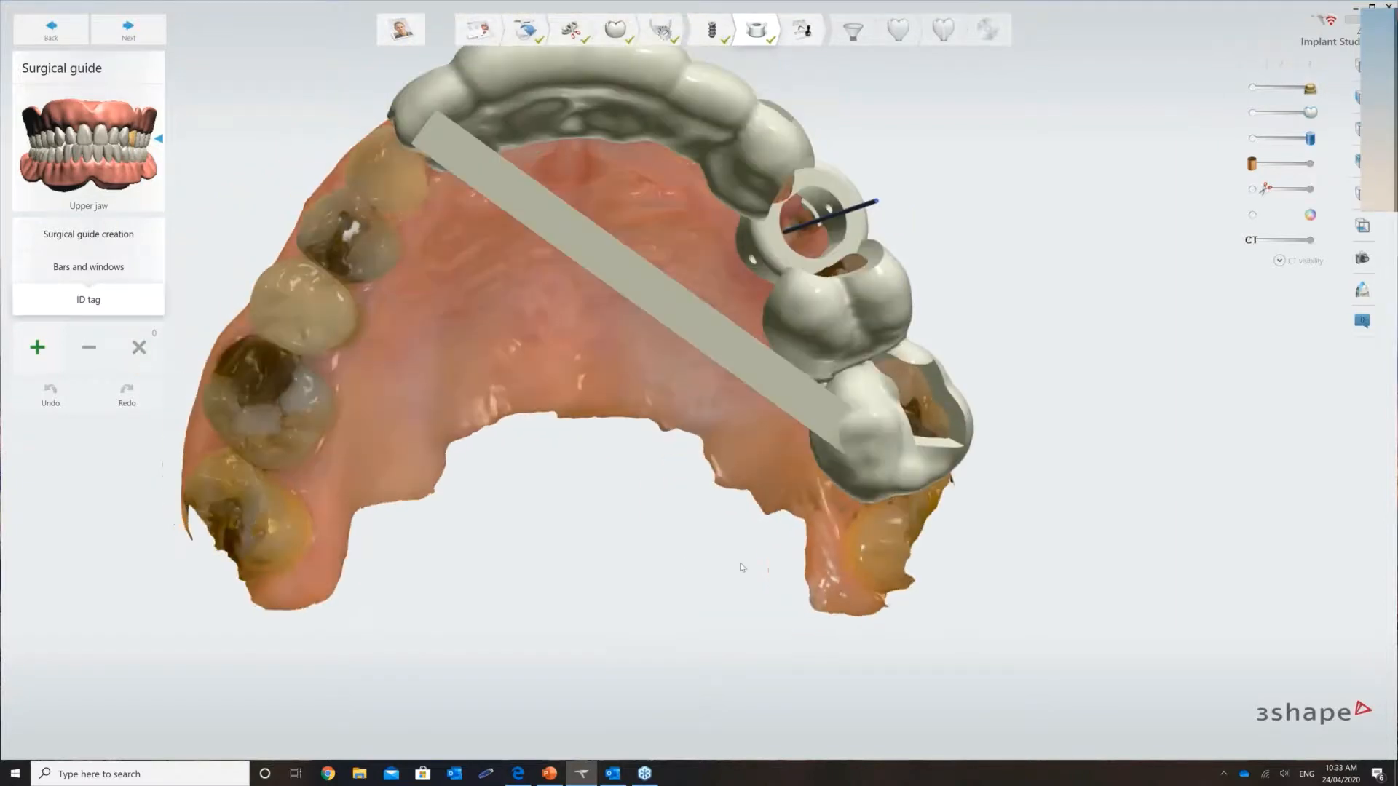
pyautogui.click(38, 350)
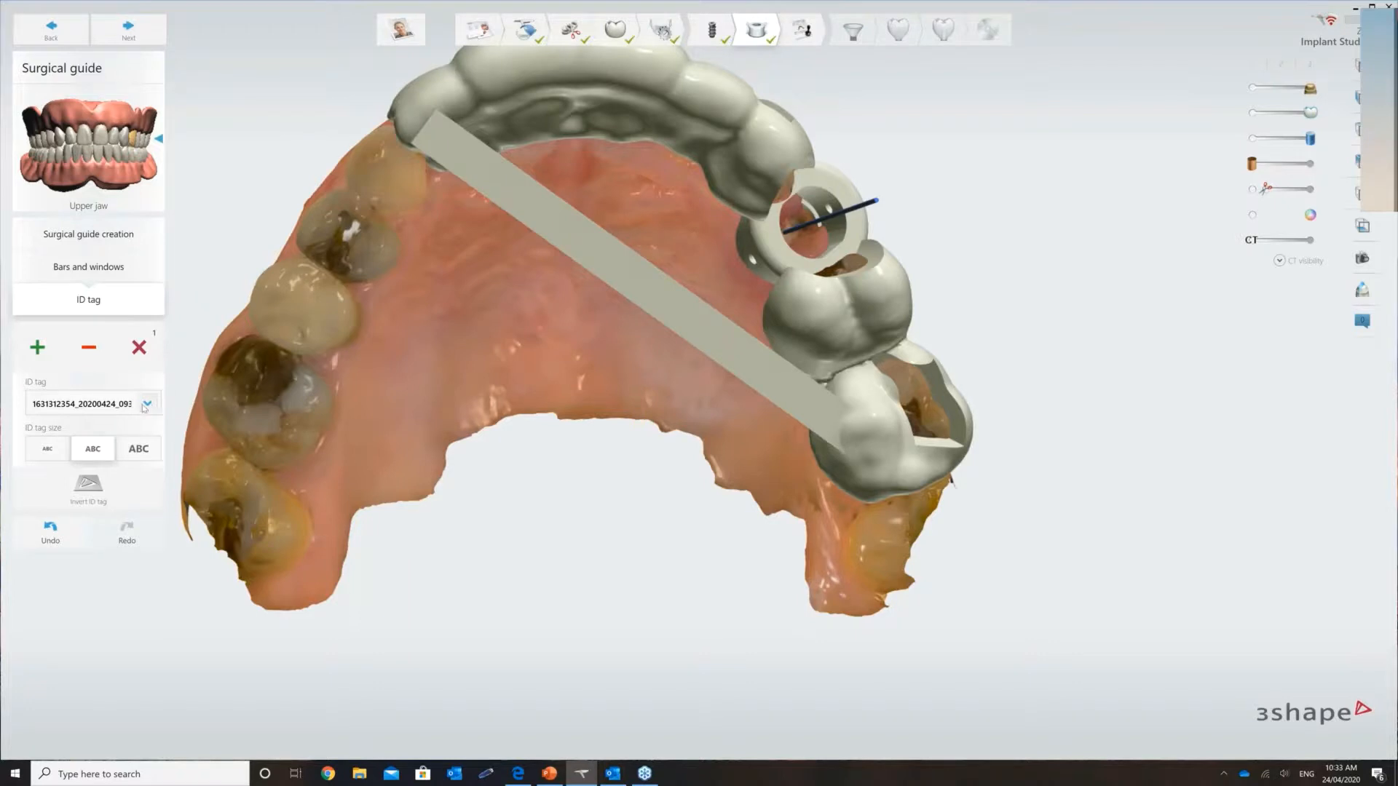
pyautogui.moveTo(118, 402); pyautogui.dragTo(11, 404)
pyautogui.click(11, 404)
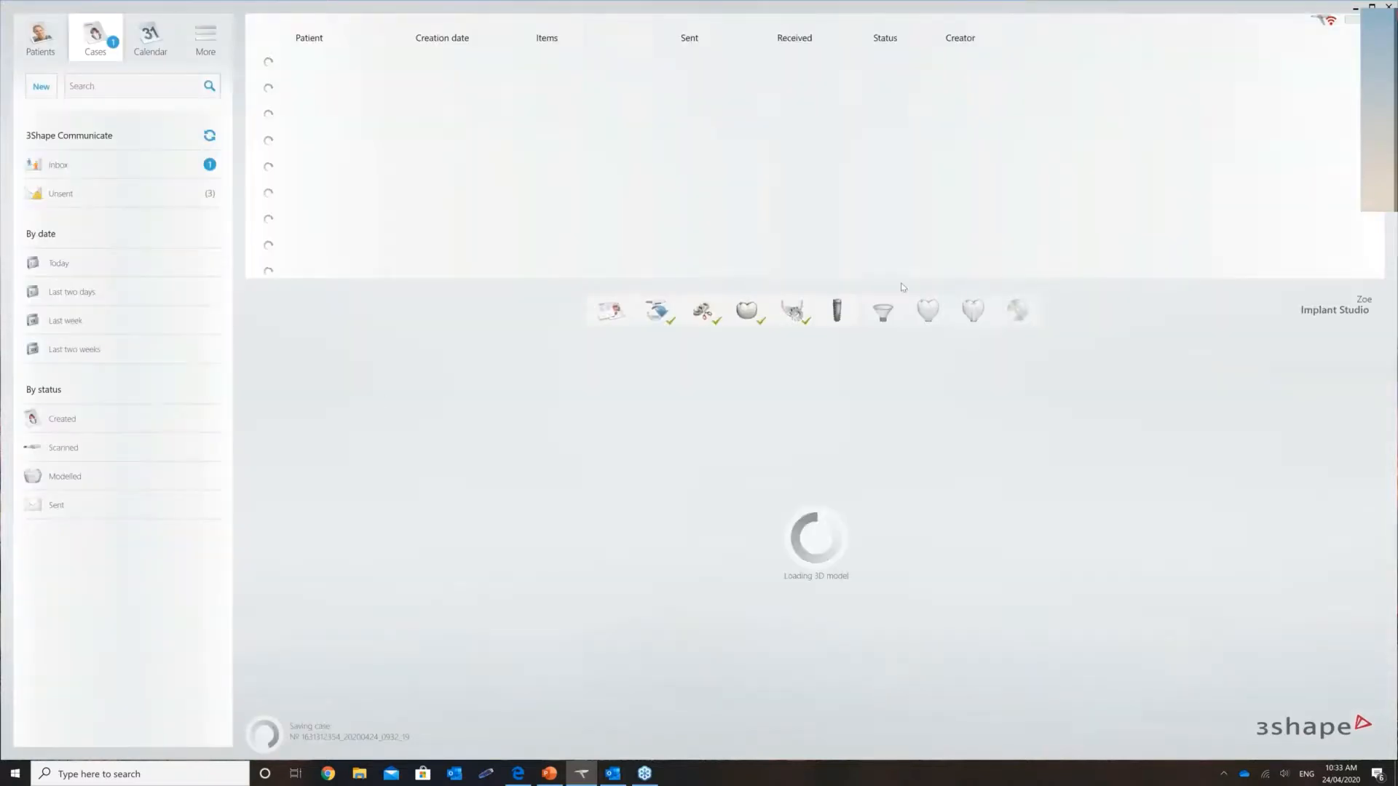
# Reopen the case's implant planning stage from the case list.
pyautogui.click(839, 314)
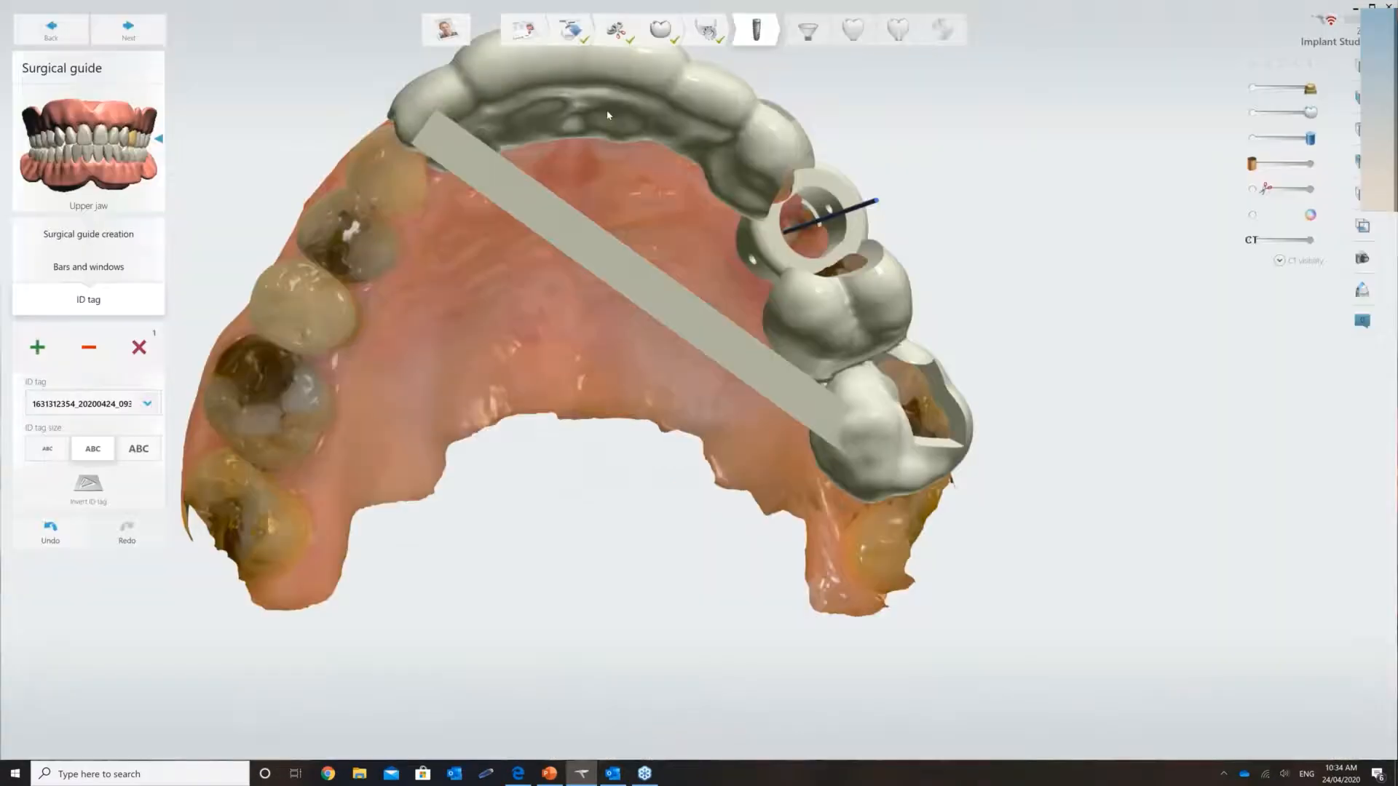
# Replace the surgical guide's ID tag text with SG.
pyautogui.click(1366, 229)
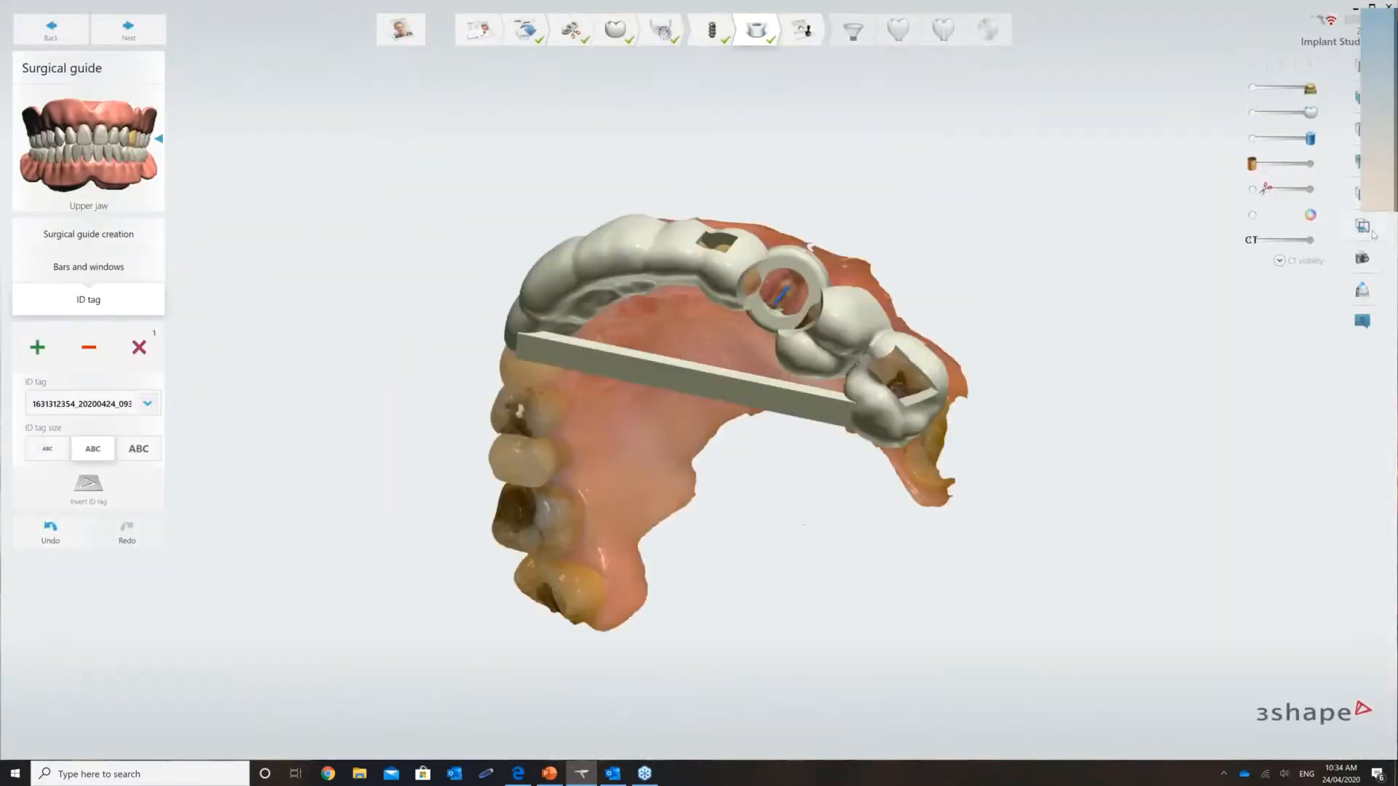
pyautogui.click(147, 405)
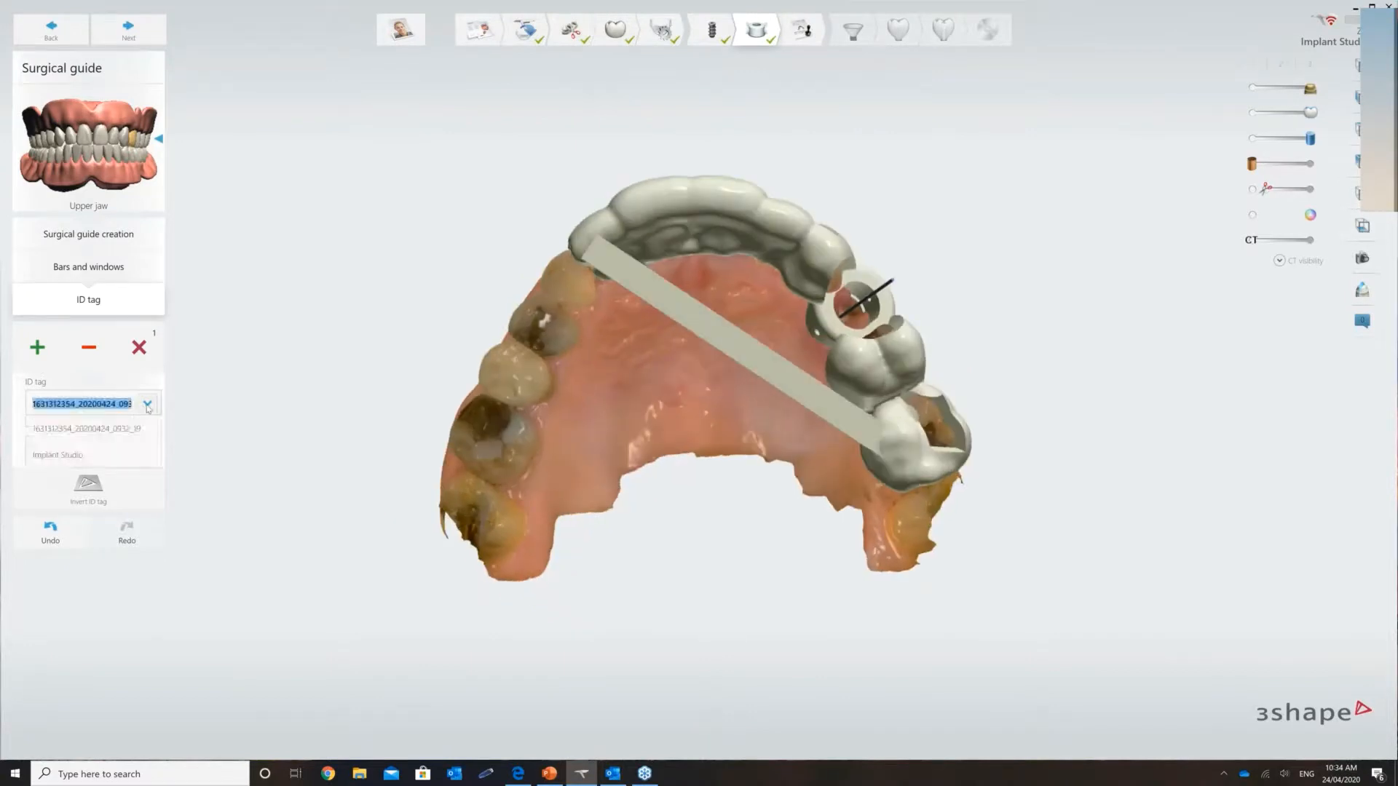
pyautogui.click(65, 460)
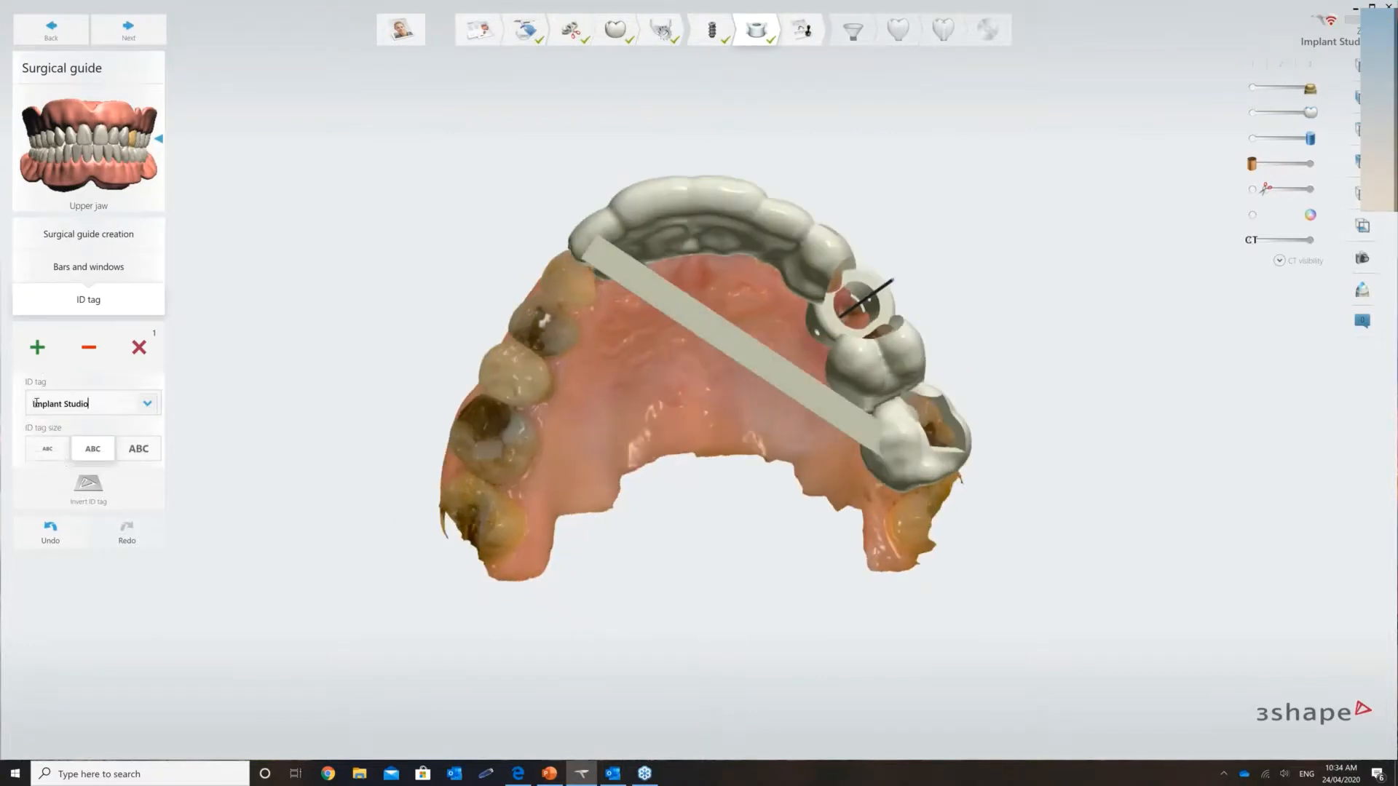
pyautogui.moveTo(107, 405); pyautogui.dragTo(9, 402)
pyautogui.press('BackSpace')
pyautogui.write('G')
pyautogui.press('BackSpace')
pyautogui.write('SG')
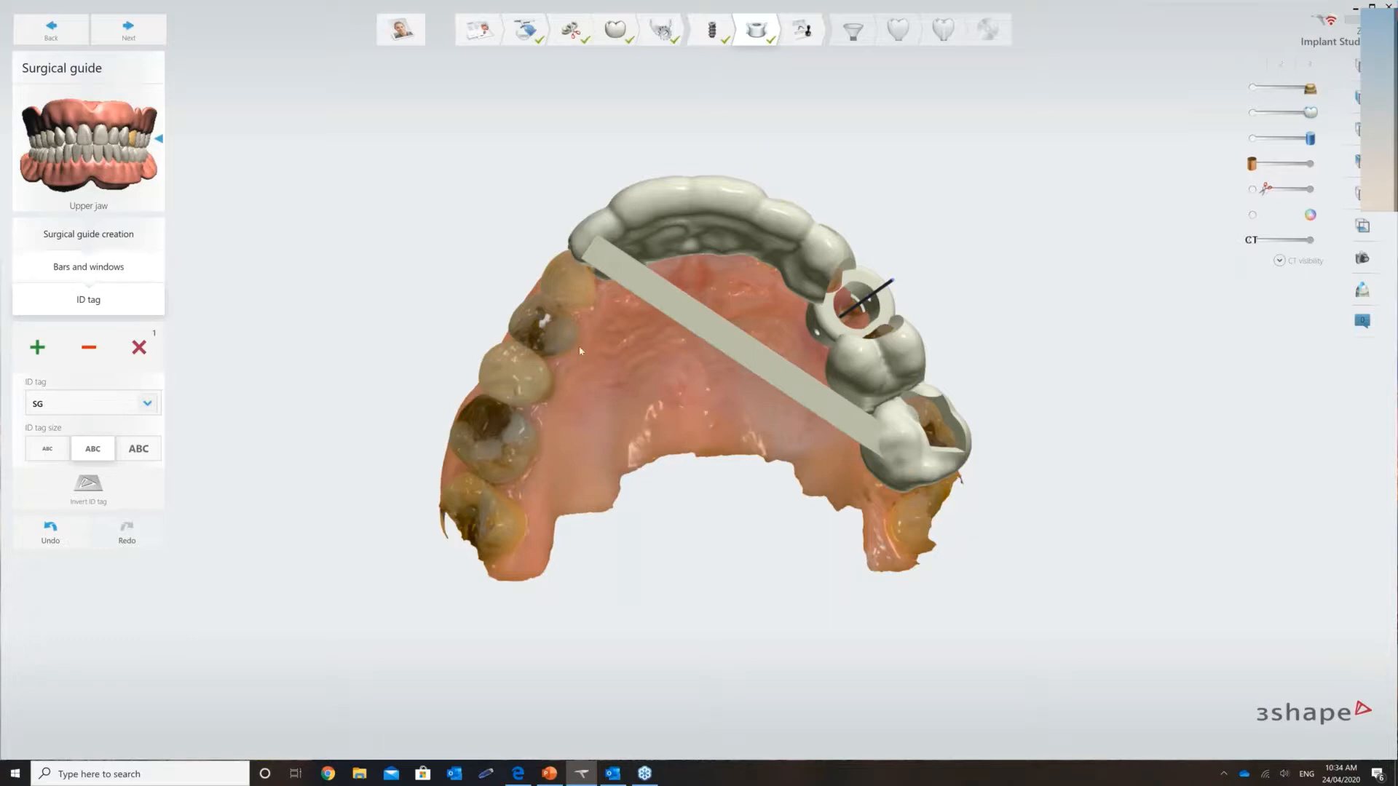
# Place the medium-size SG tag on the support bar near its end opposite the sleeve, and check the engraving.
pyautogui.click(739, 359)
pyautogui.click(57, 397)
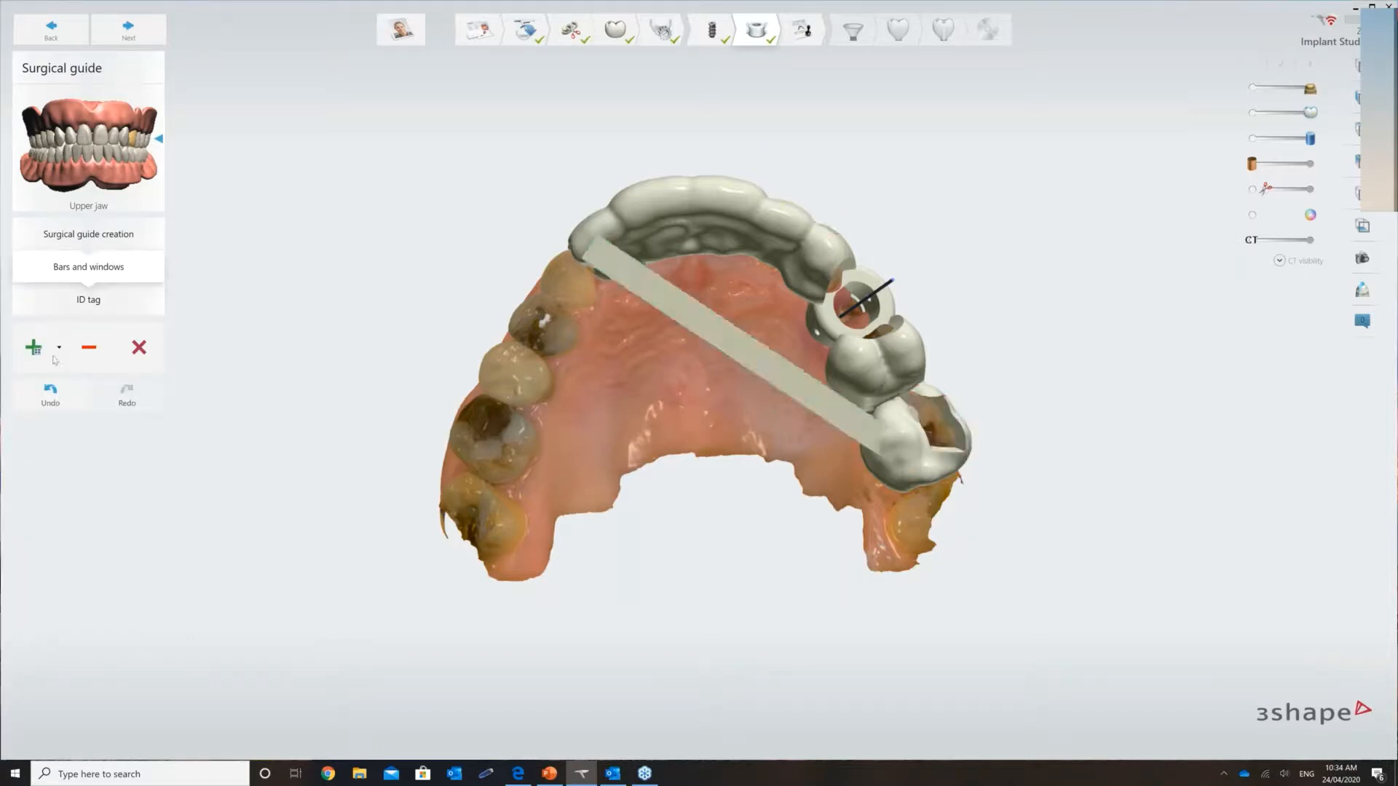
pyautogui.click(67, 313)
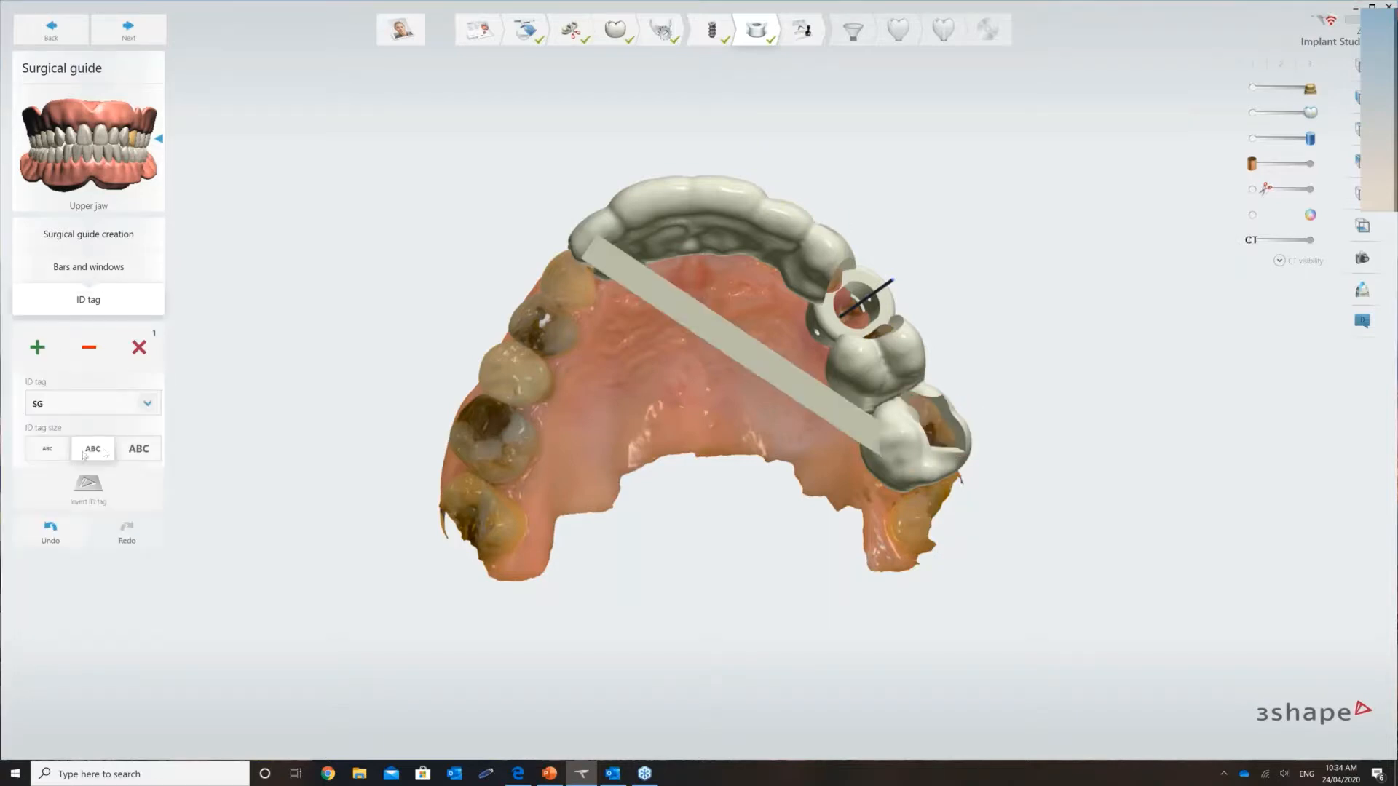
pyautogui.click(689, 320)
pyautogui.moveTo(955, 499); pyautogui.dragTo(863, 512, button='right')
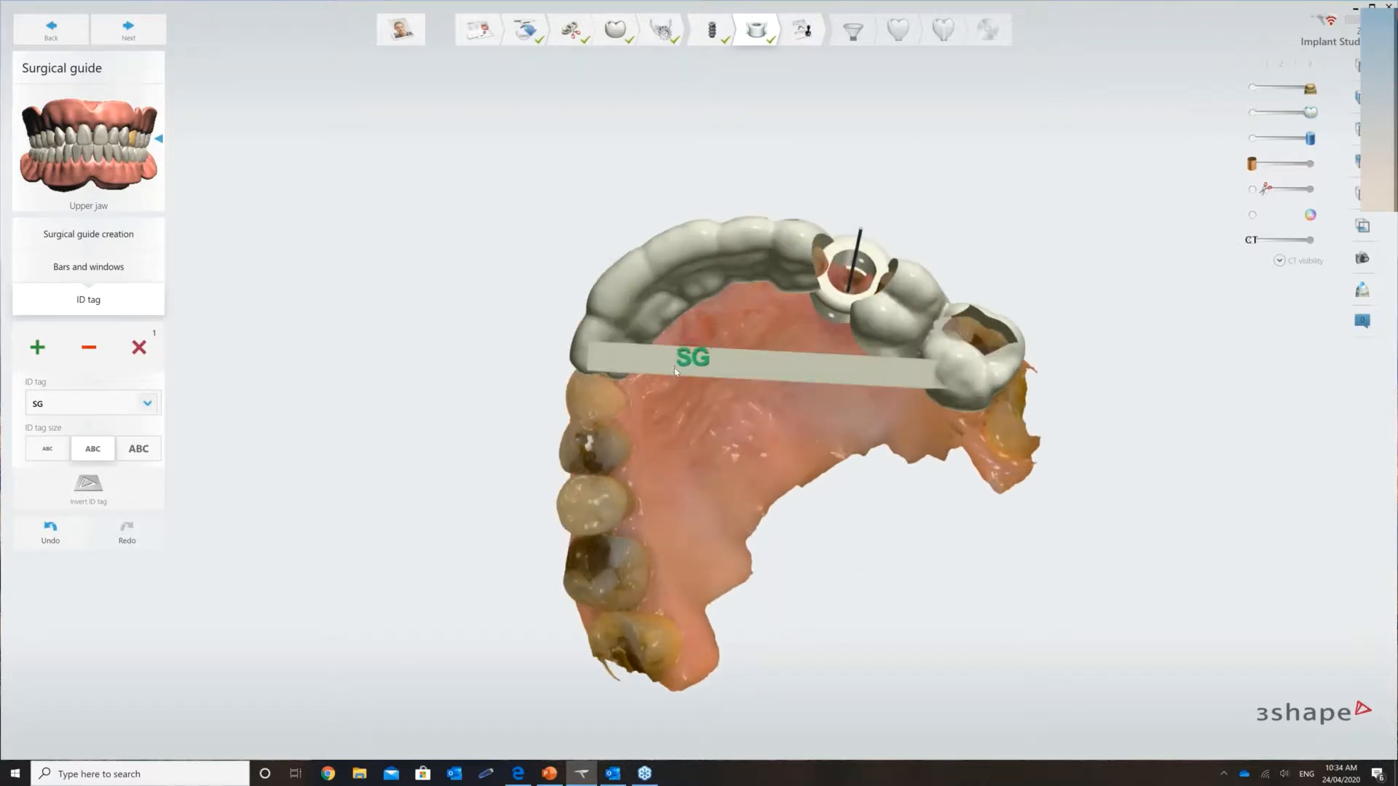
pyautogui.click(676, 372)
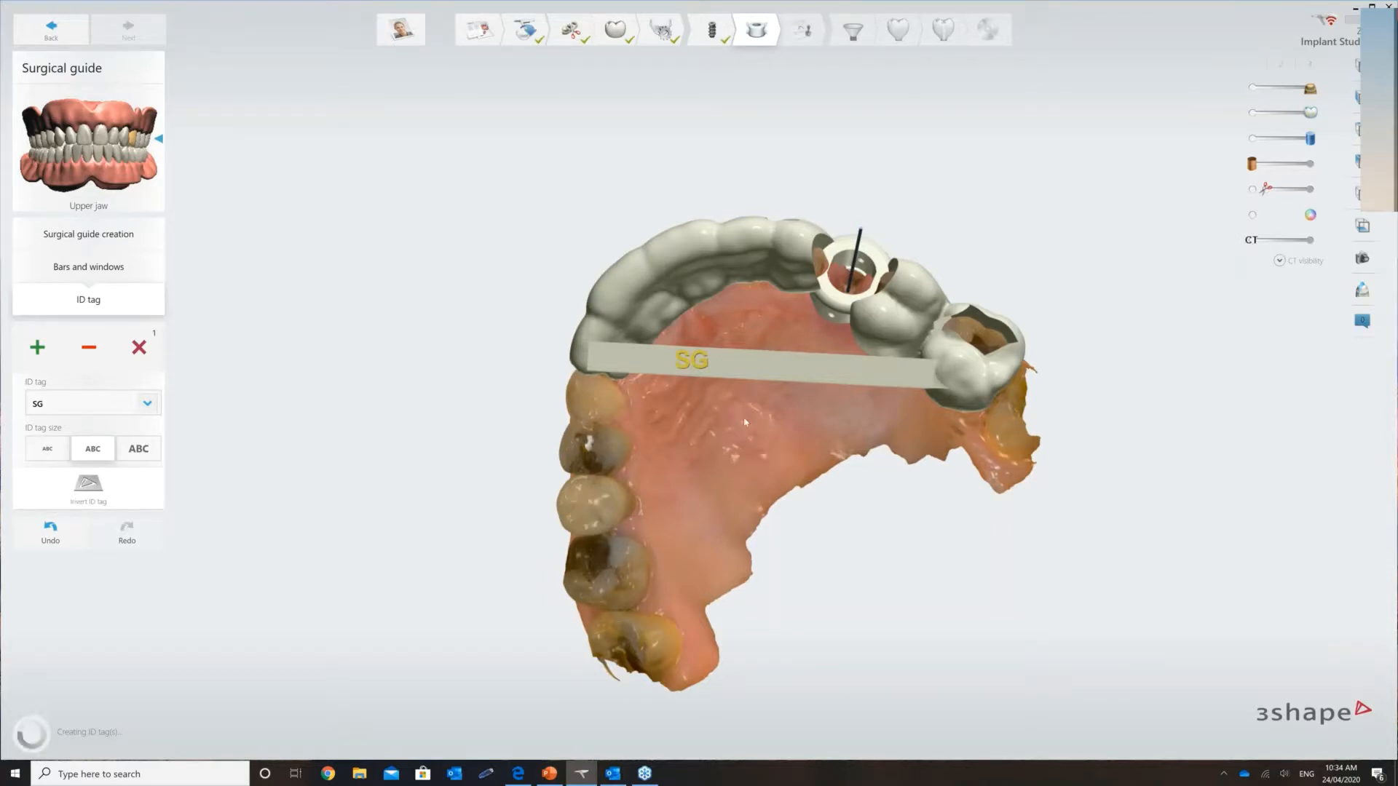
pyautogui.moveTo(739, 480); pyautogui.dragTo(770, 497, button='right')
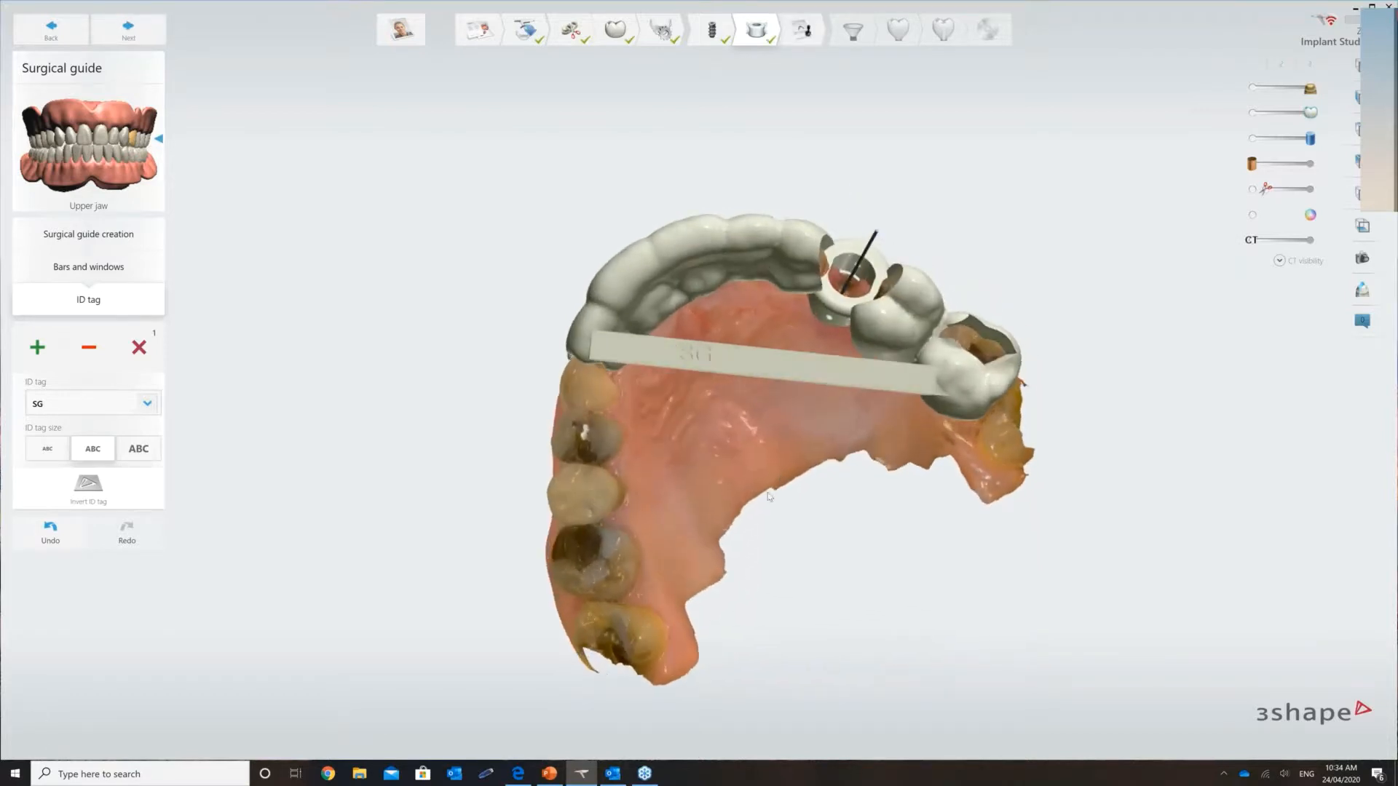
# Proceed to the approval stage and approve the implant planning, accepting that it is locked against changes.
pyautogui.click(135, 33)
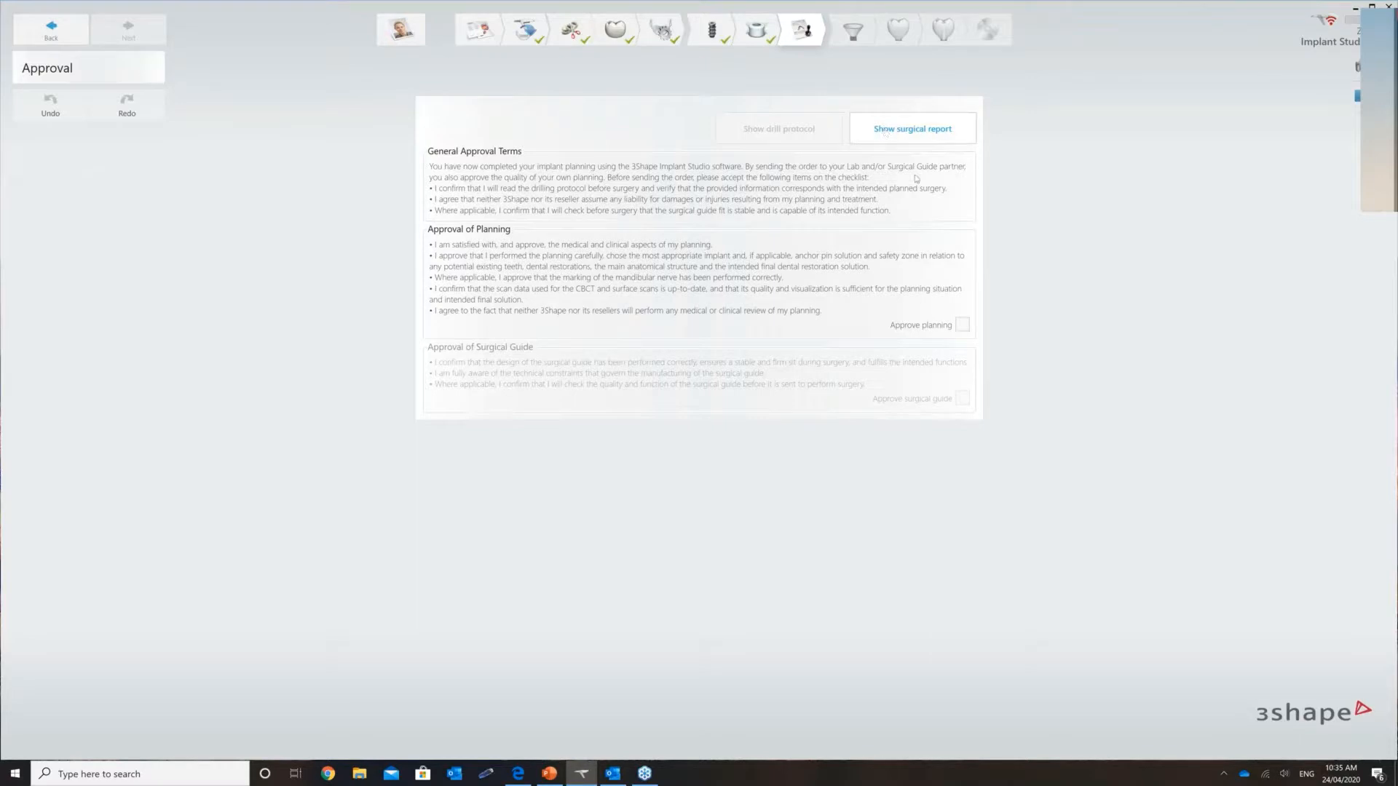
pyautogui.click(963, 325)
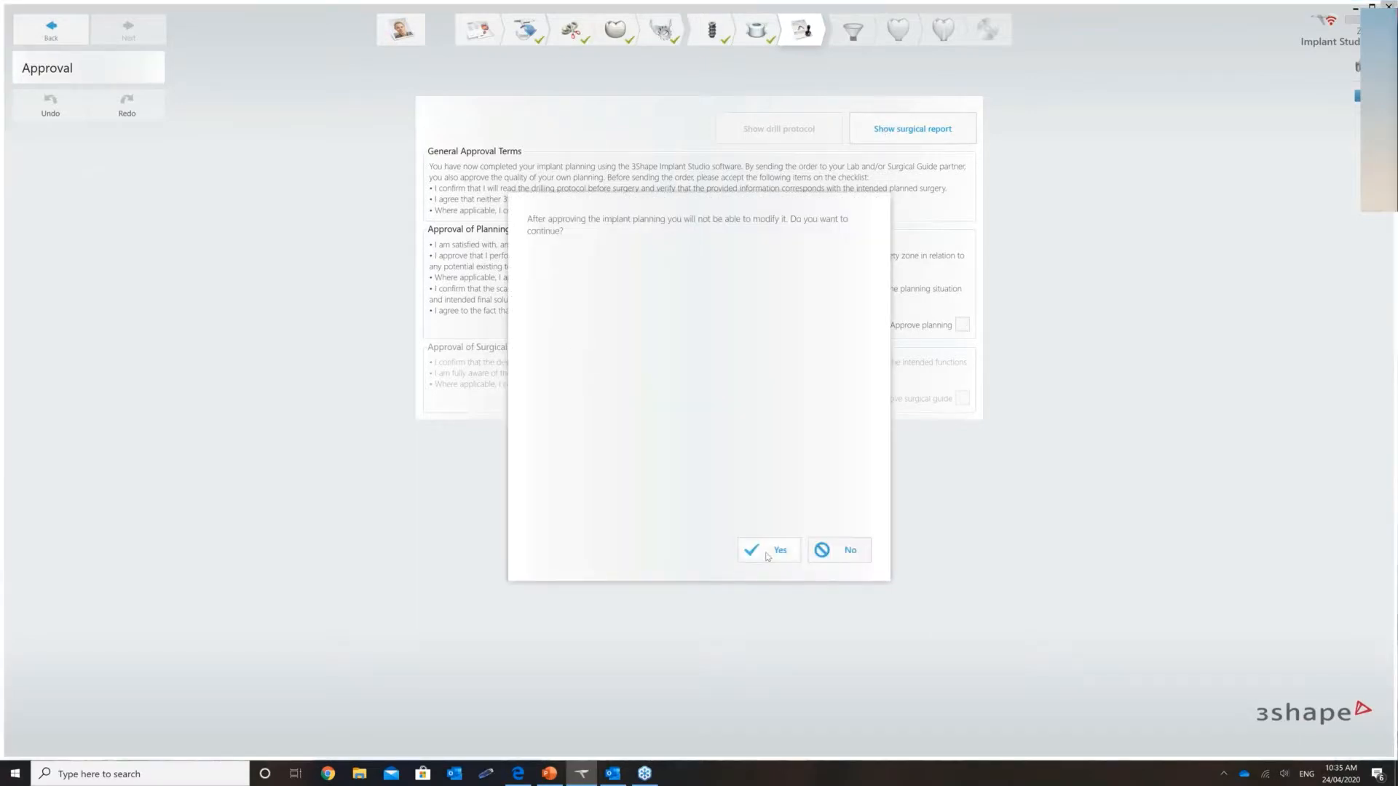
pyautogui.click(767, 555)
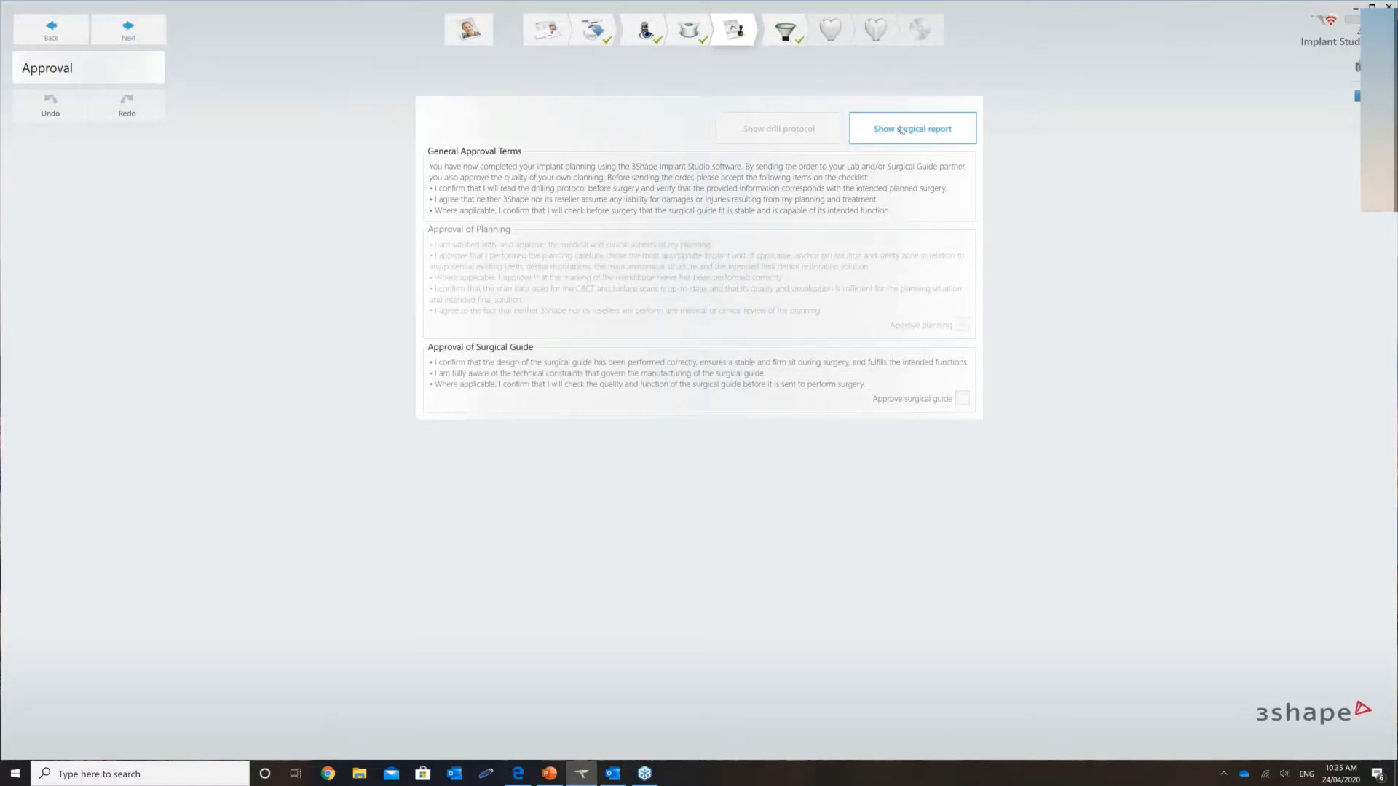
# Open the surgical report and review the implant information, CT views and bone density charts on both pages.
pyautogui.click(901, 129)
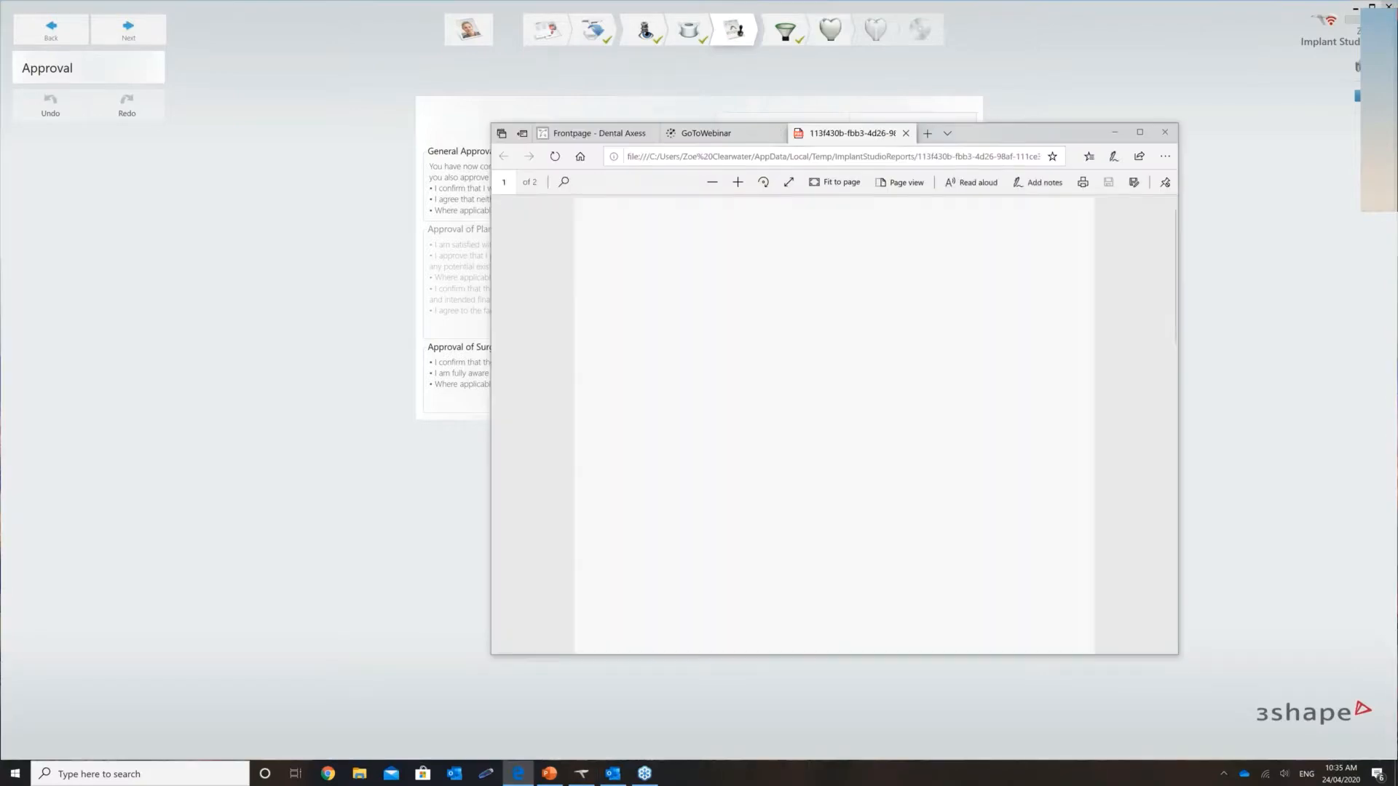
pyautogui.scroll(-2, 890, 492)
pyautogui.scroll(-2, 890, 492)
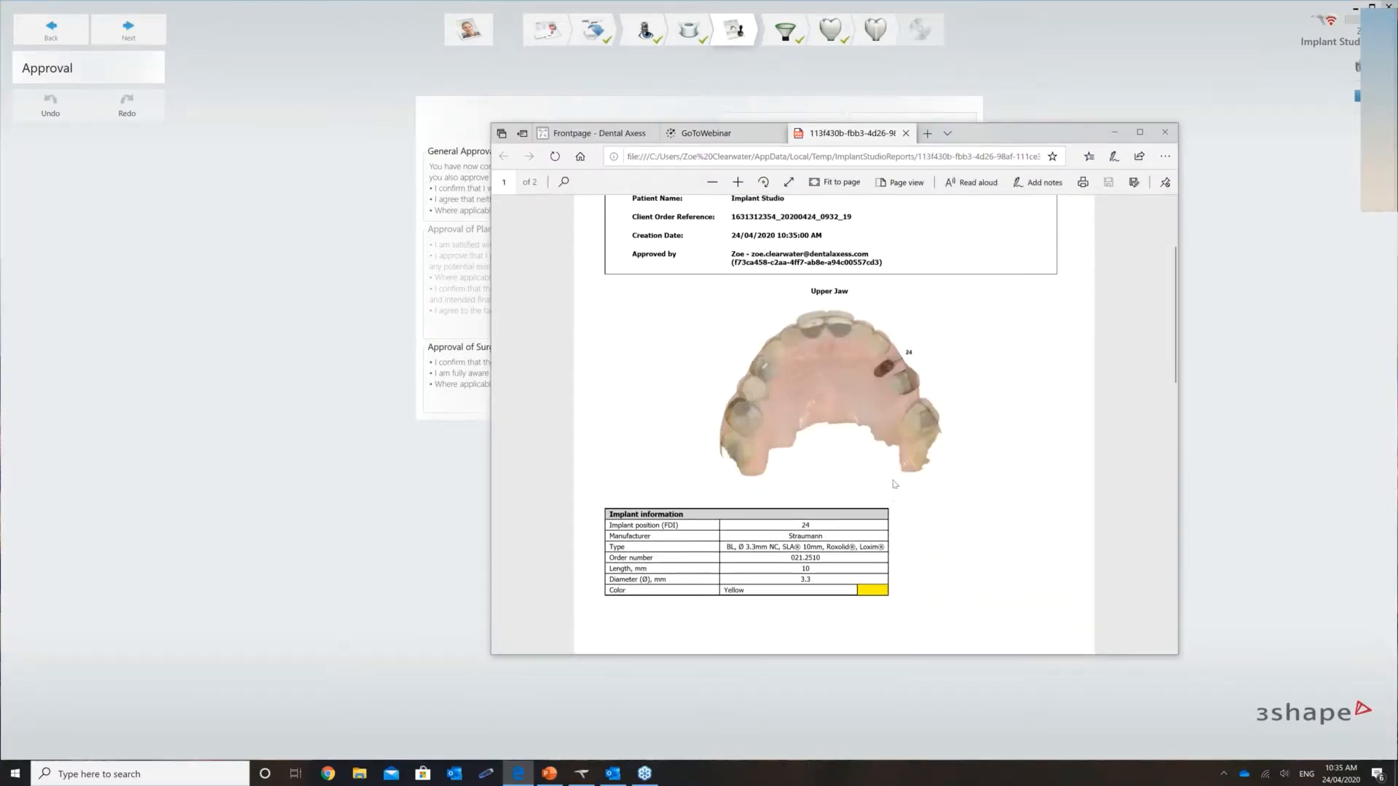
pyautogui.scroll(-8, 894, 484)
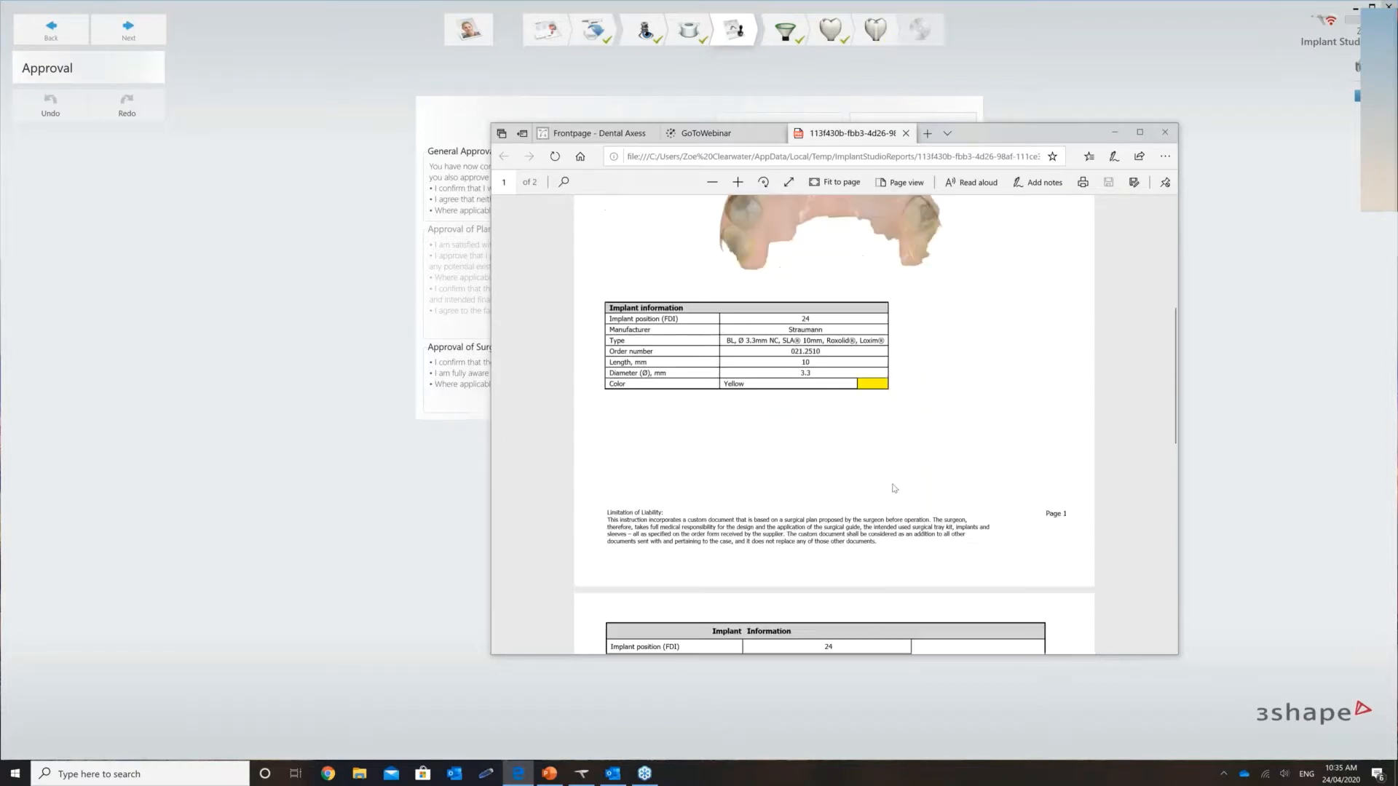
pyautogui.scroll(-4, 893, 487)
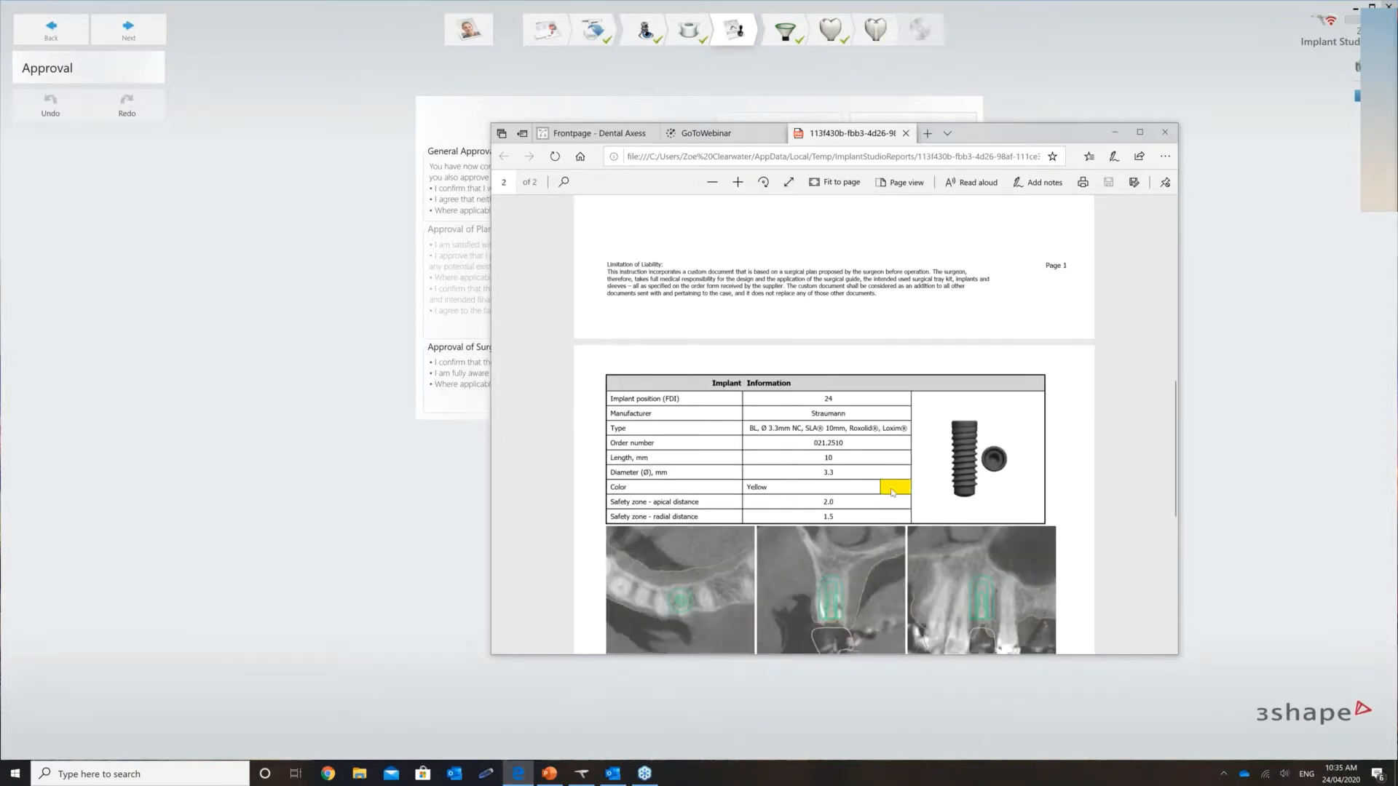
pyautogui.scroll(5, 891, 485)
pyautogui.scroll(4, 891, 485)
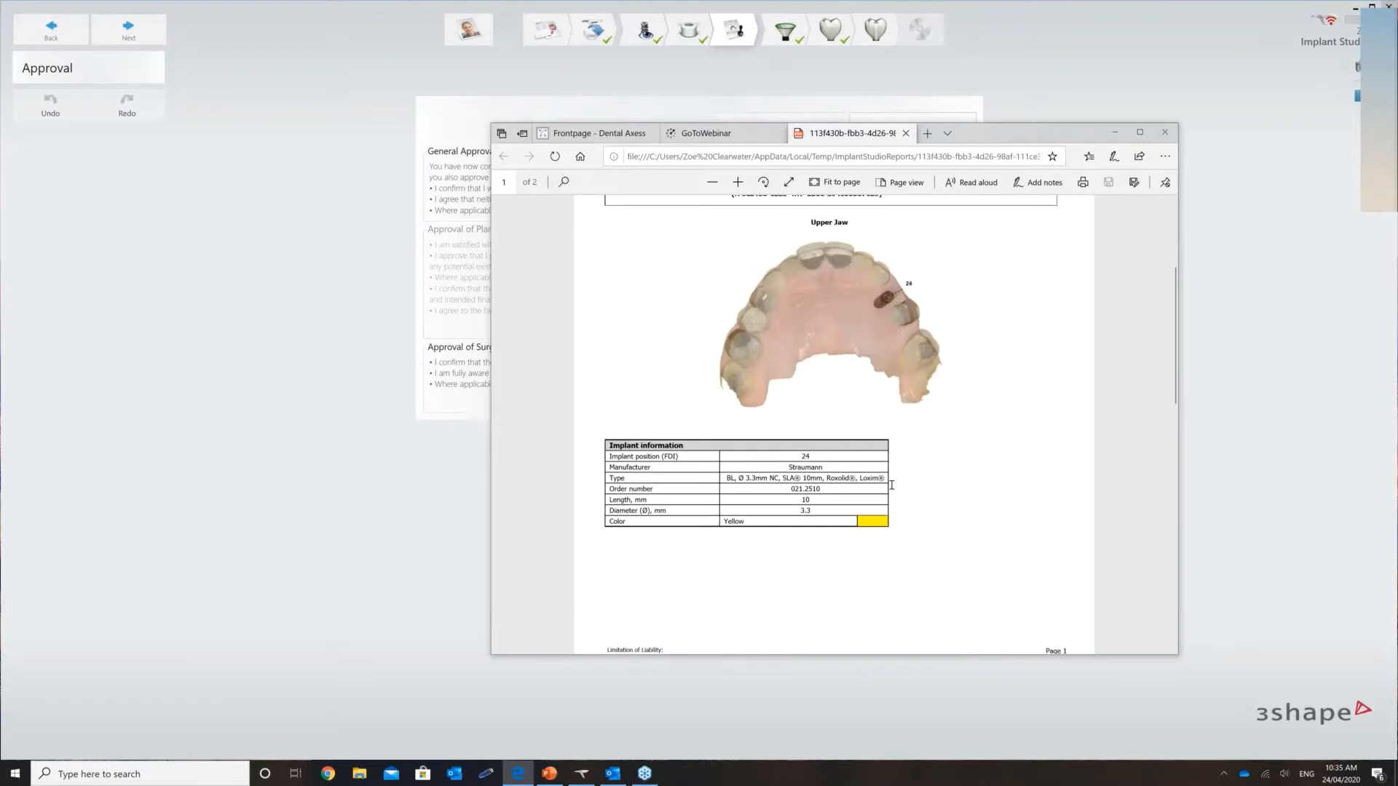
pyautogui.scroll(-12, 891, 484)
pyautogui.scroll(-10, 891, 485)
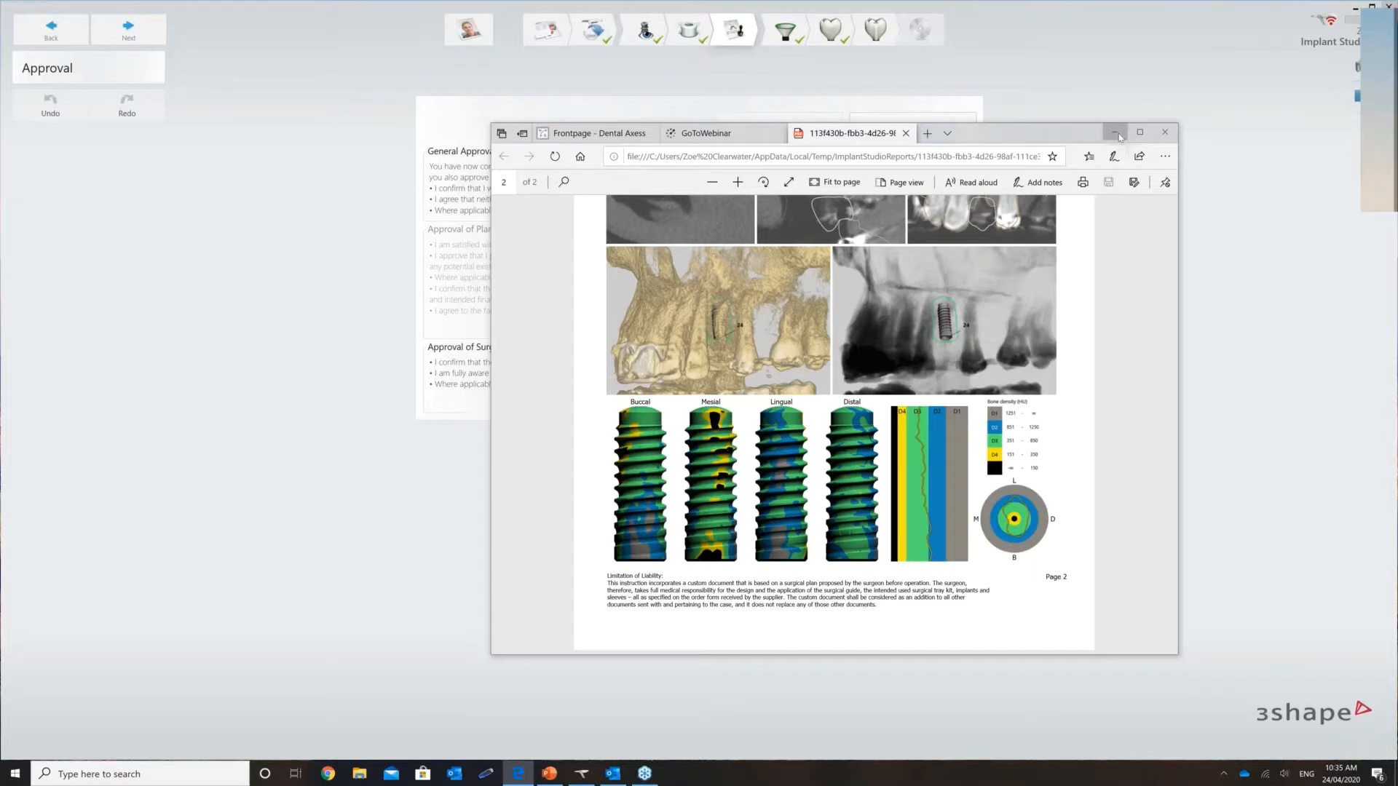
pyautogui.click(1115, 133)
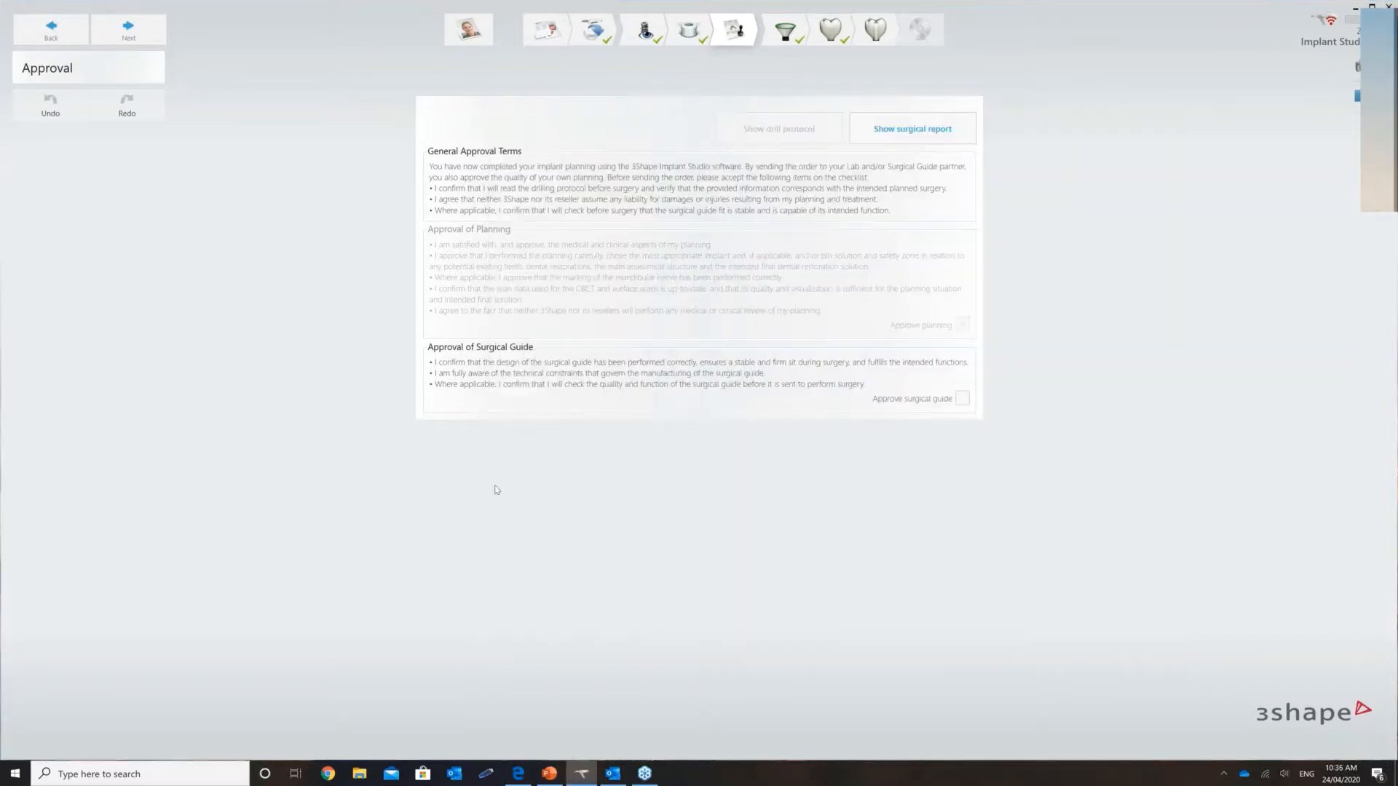
# Approve the surgical guide and review the implant, sleeve and drill specifications in its drill protocol.
pyautogui.click(961, 400)
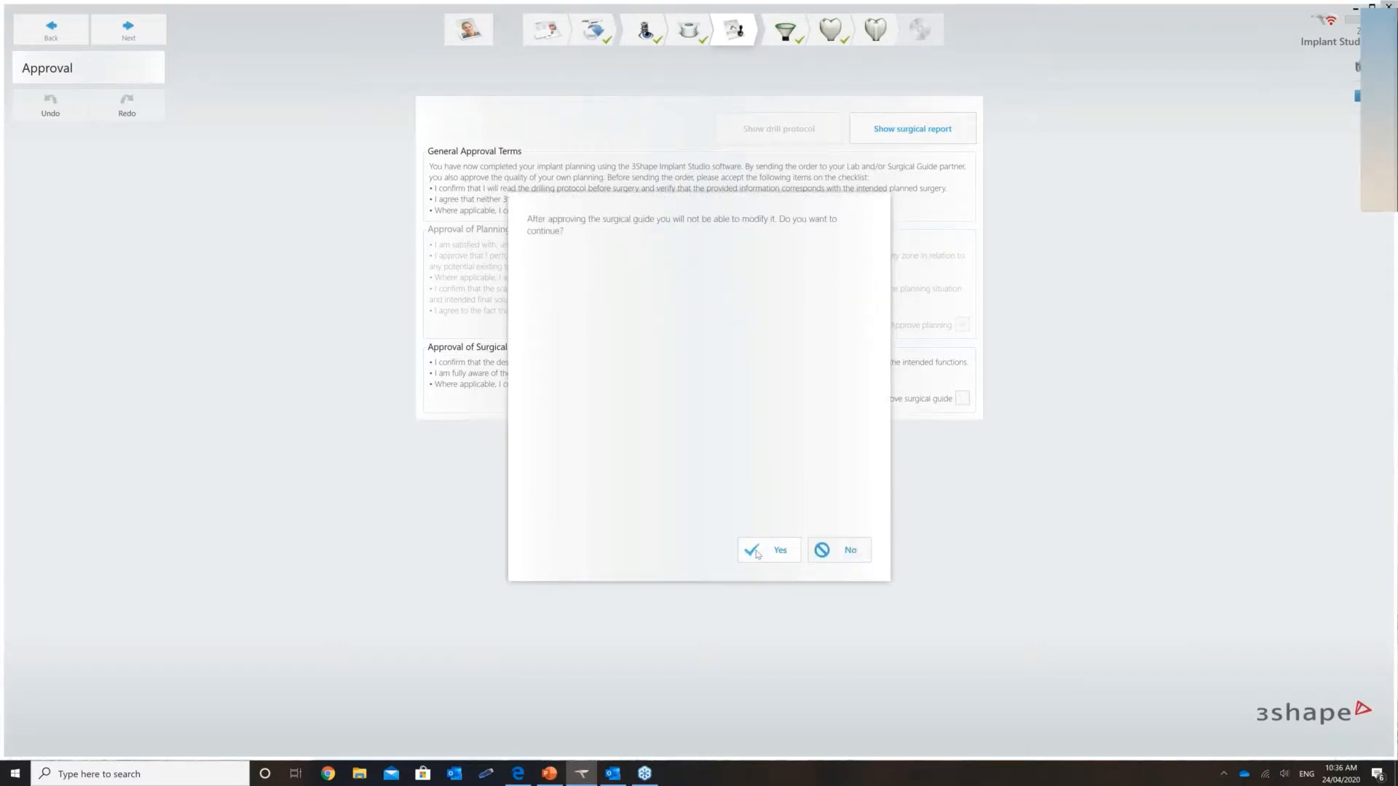
pyautogui.click(757, 553)
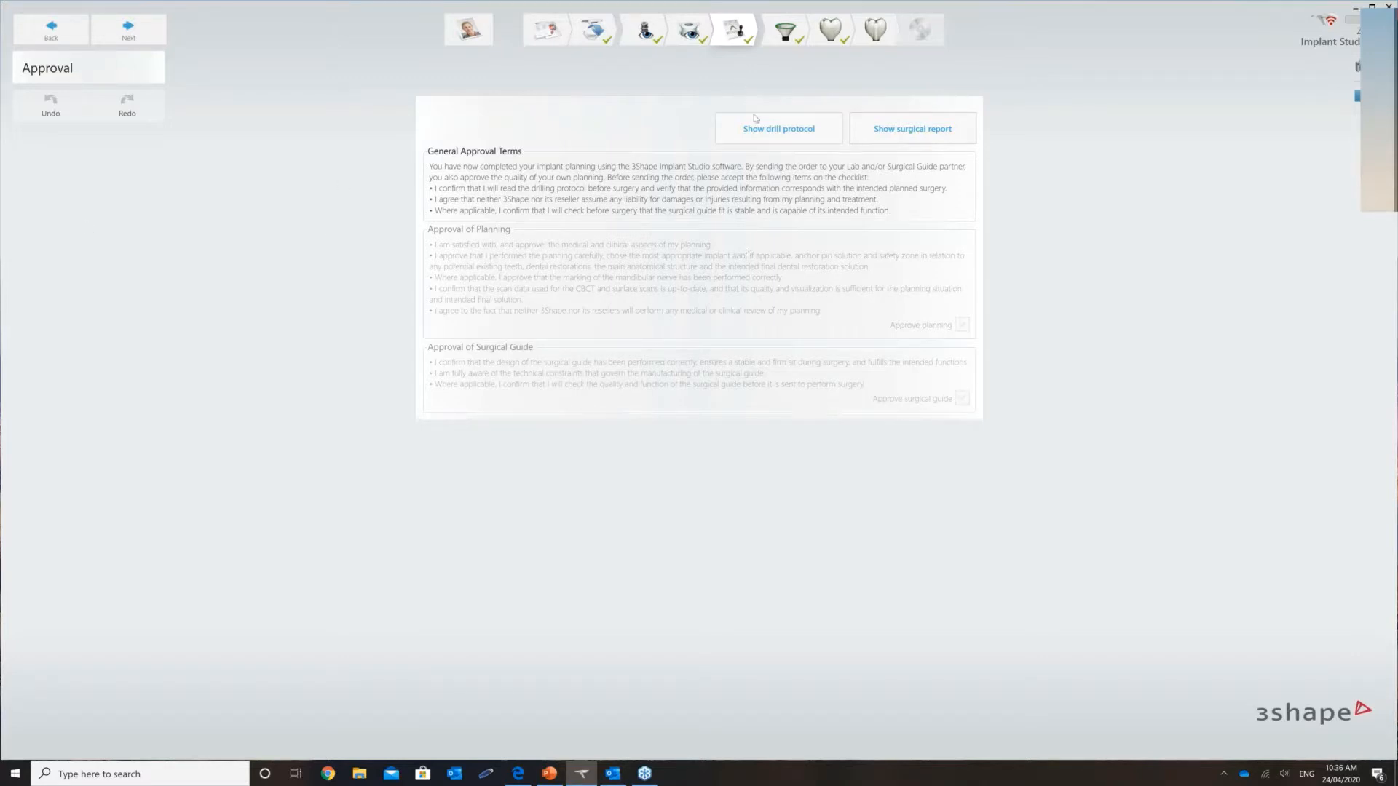
pyautogui.click(764, 137)
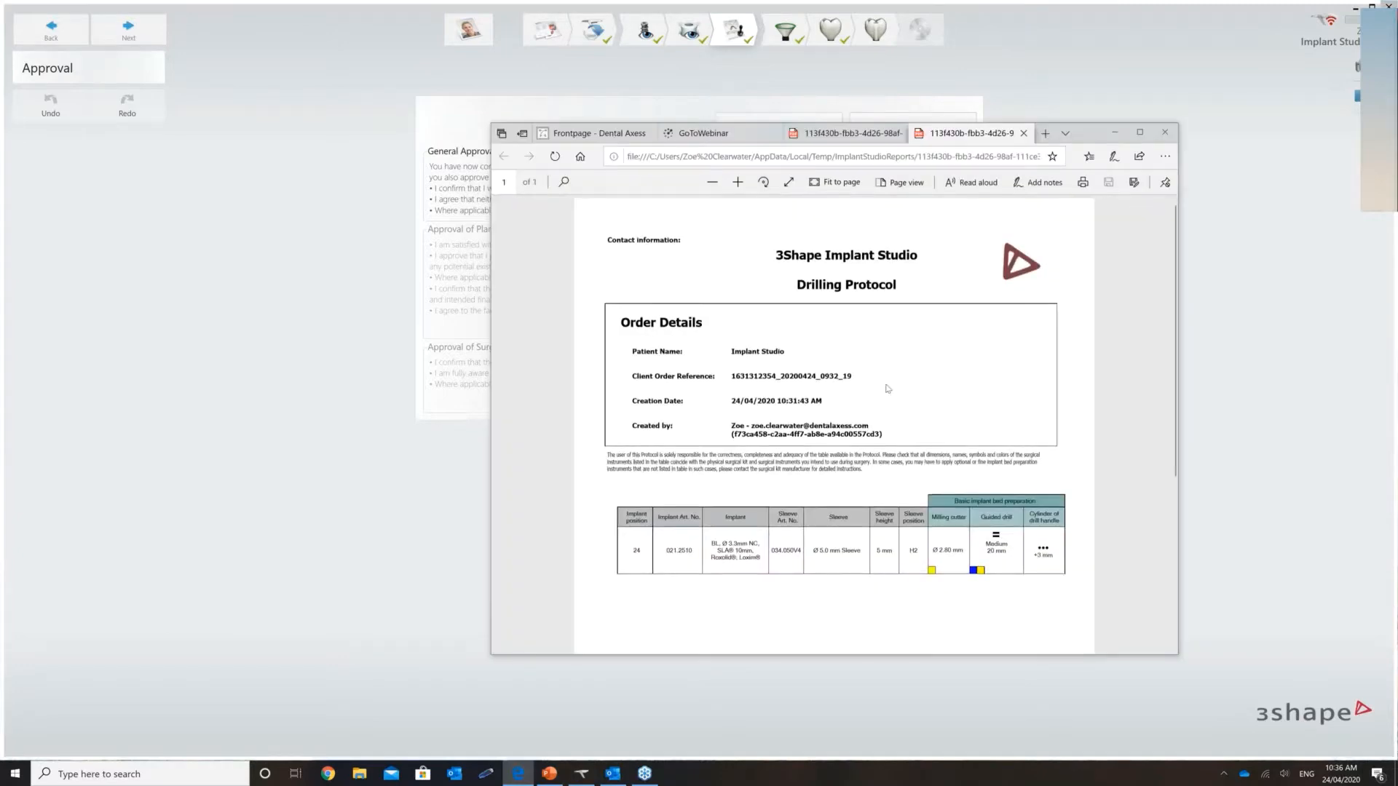
pyautogui.scroll(-1, 887, 389)
pyautogui.scroll(-1, 880, 368)
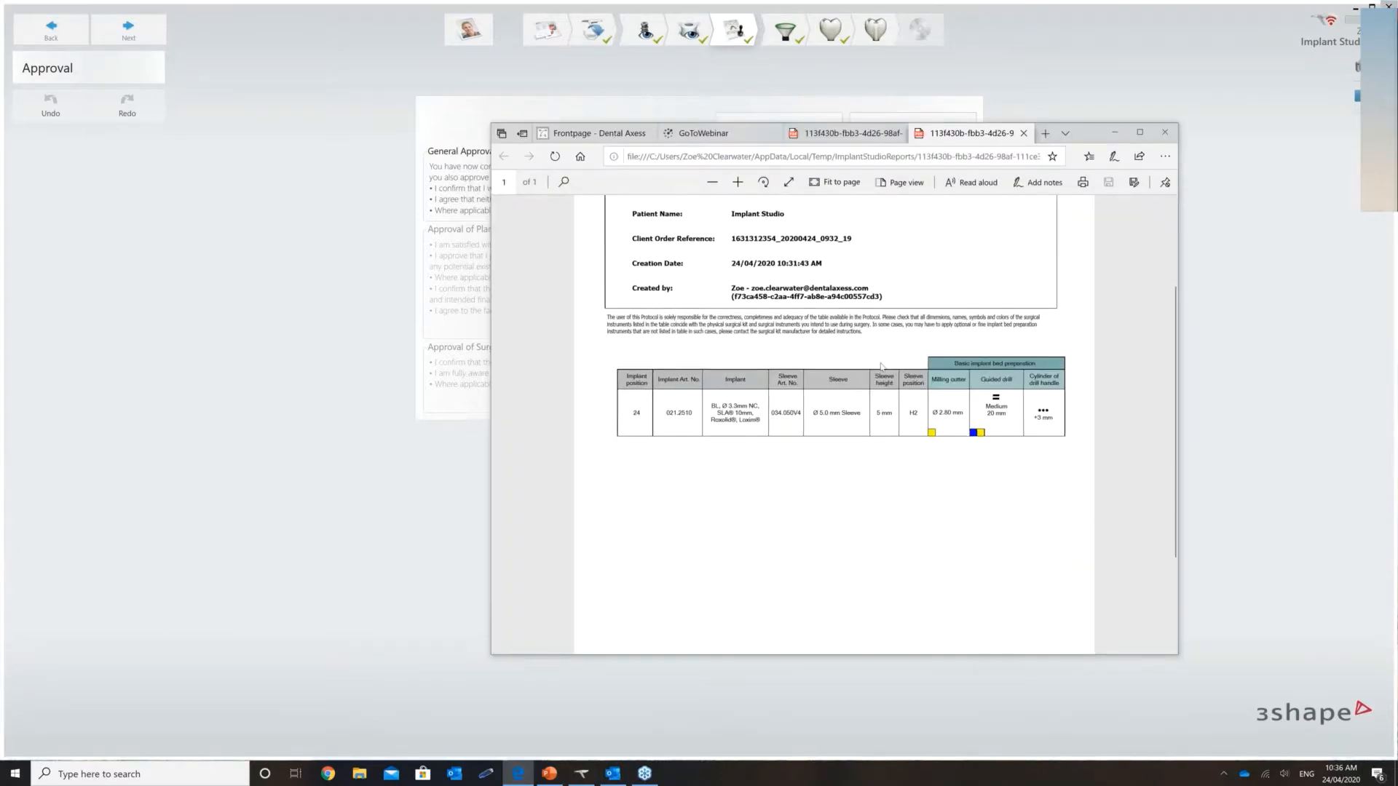
pyautogui.scroll(-1, 879, 368)
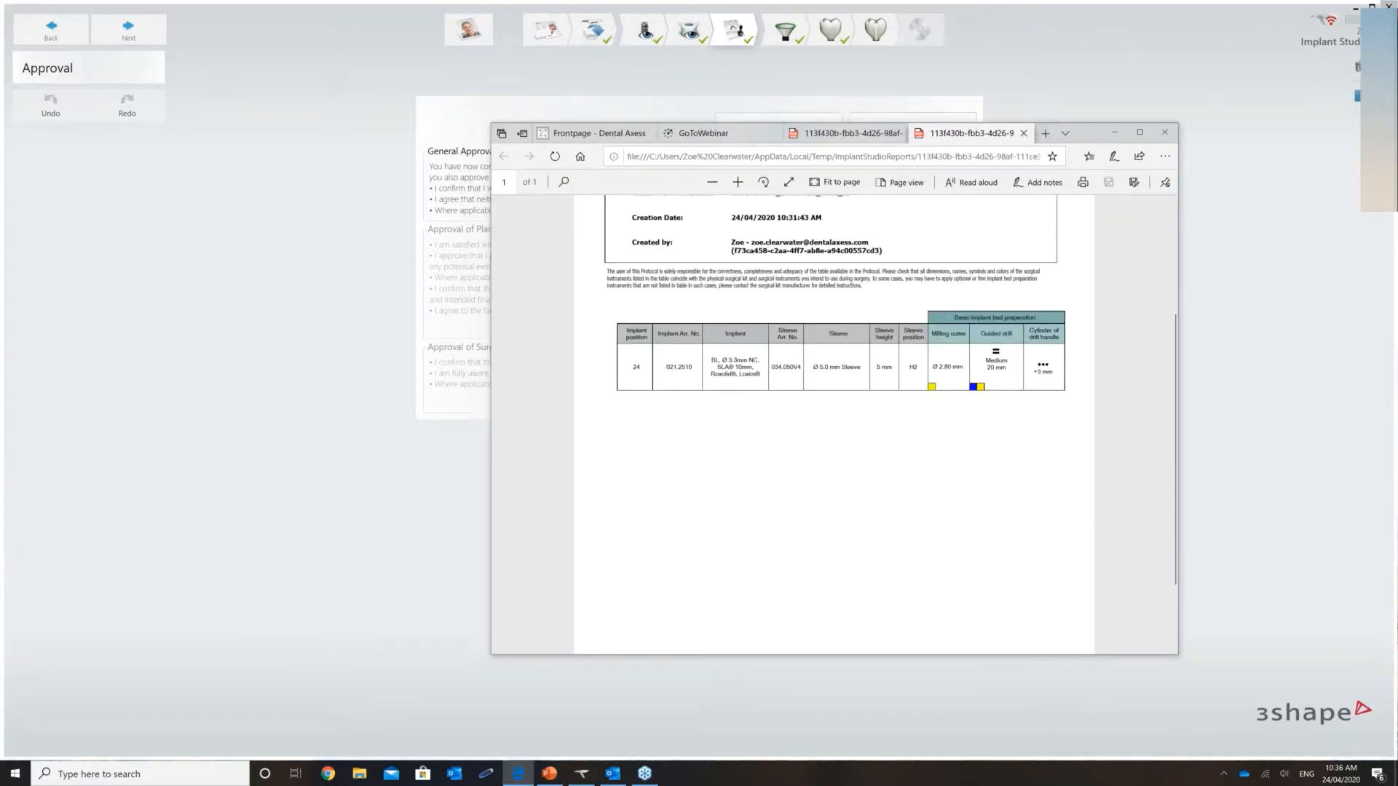
pyautogui.click(1054, 88)
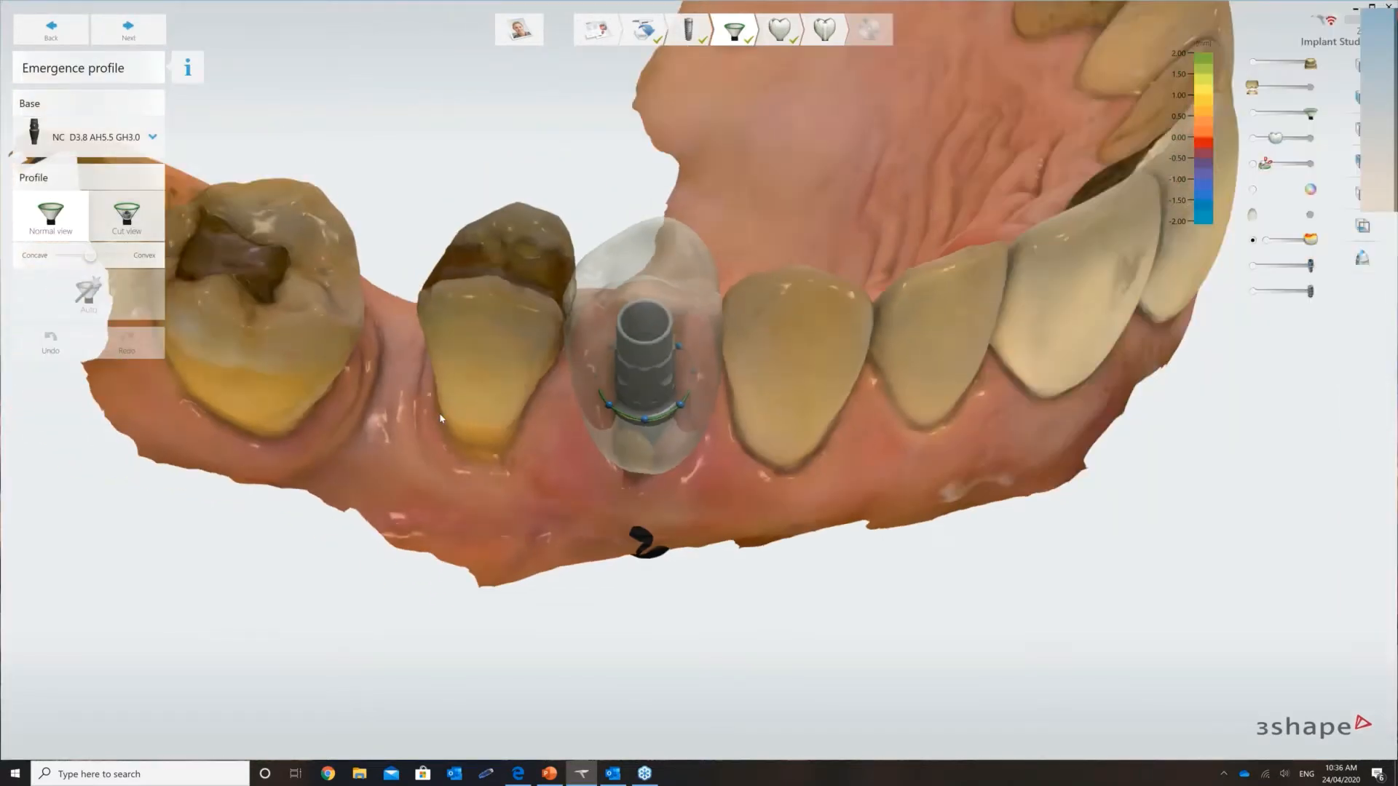
# Reshape the buccal side of the crown's emergence profile by moving its middle control point.
pyautogui.moveTo(440, 419); pyautogui.dragTo(453, 580, button='right')
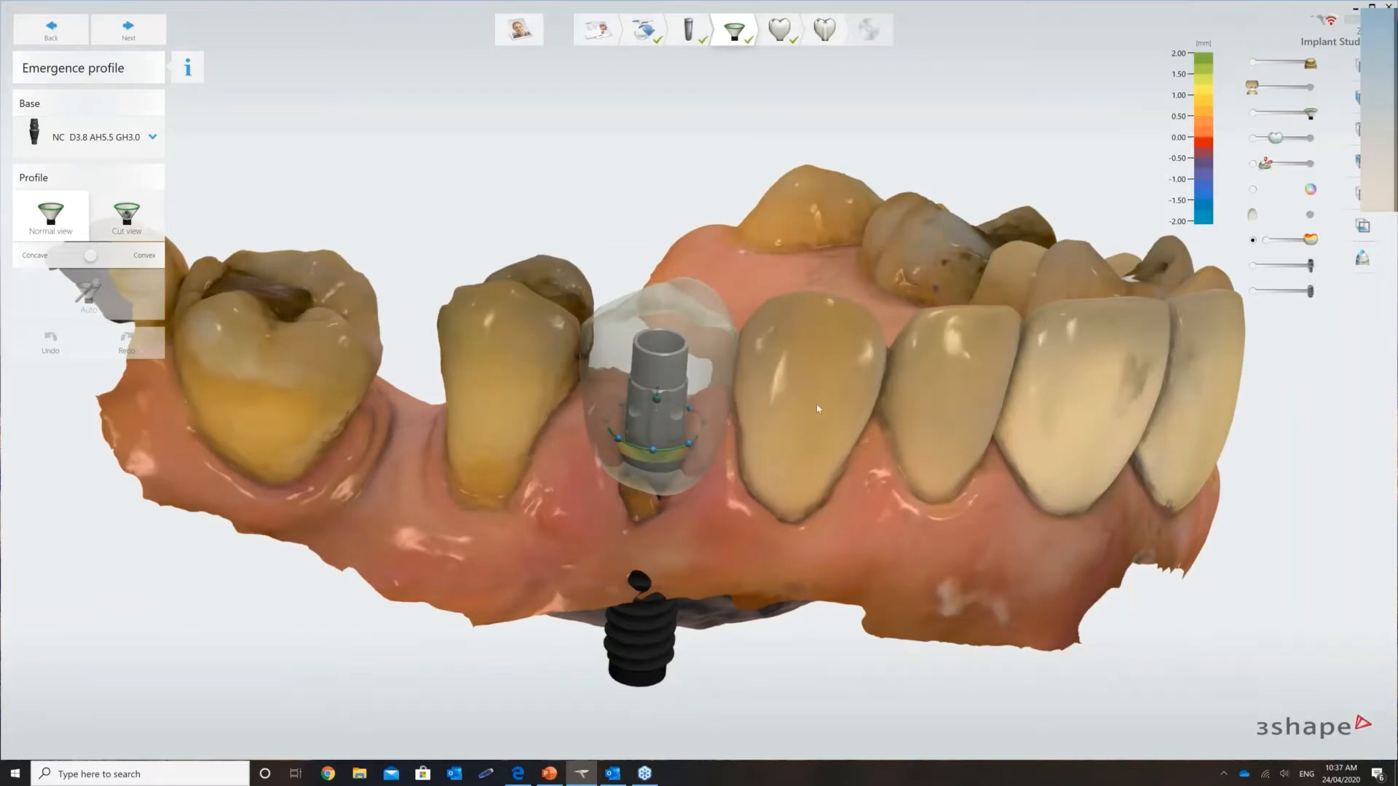
pyautogui.moveTo(812, 426); pyautogui.dragTo(836, 521, button='right')
pyautogui.moveTo(359, 371); pyautogui.dragTo(378, 292, button='right')
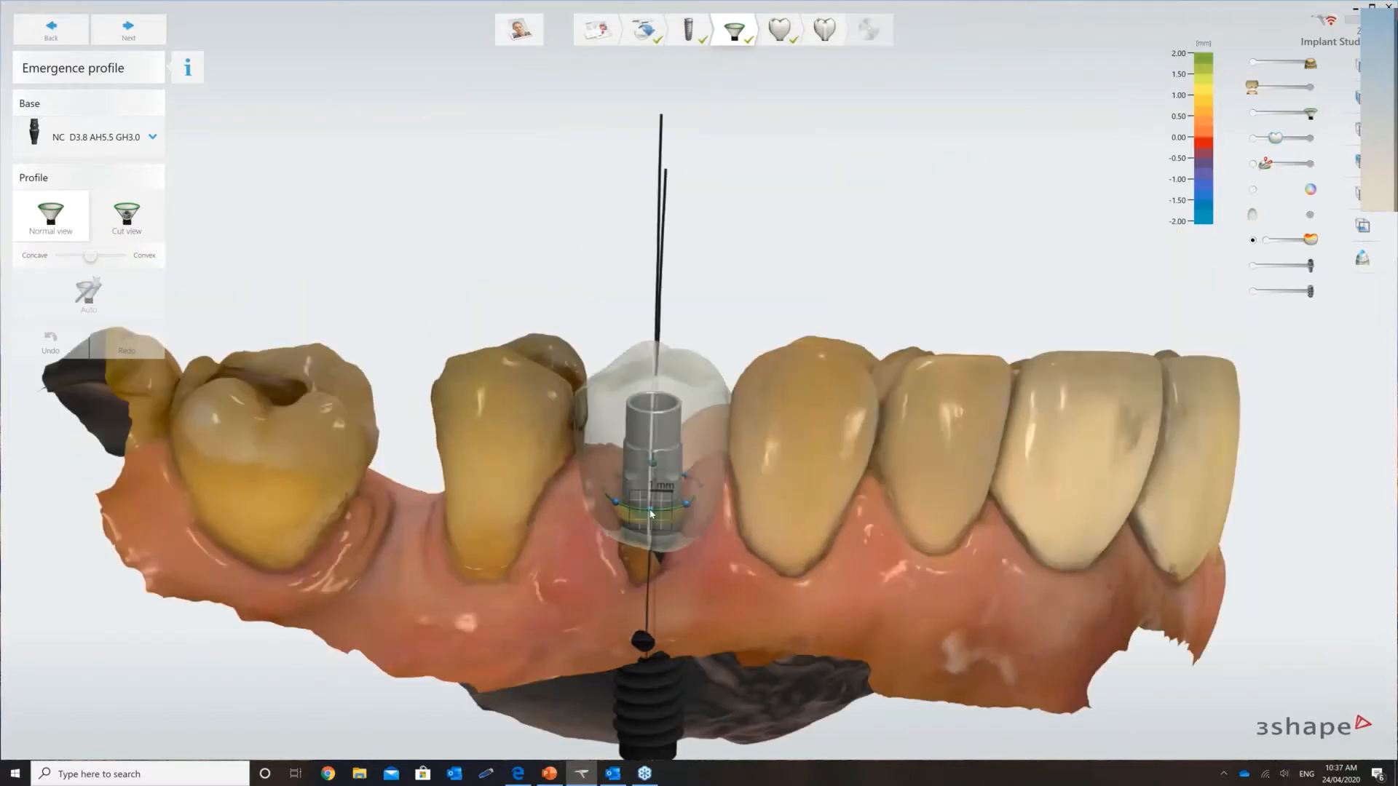
pyautogui.moveTo(651, 510); pyautogui.dragTo(613, 497)
# Adjust the emergence profile's palatal and distal control points, checking the contour from several sides.
pyautogui.moveTo(674, 581); pyautogui.dragTo(668, 692, button='right')
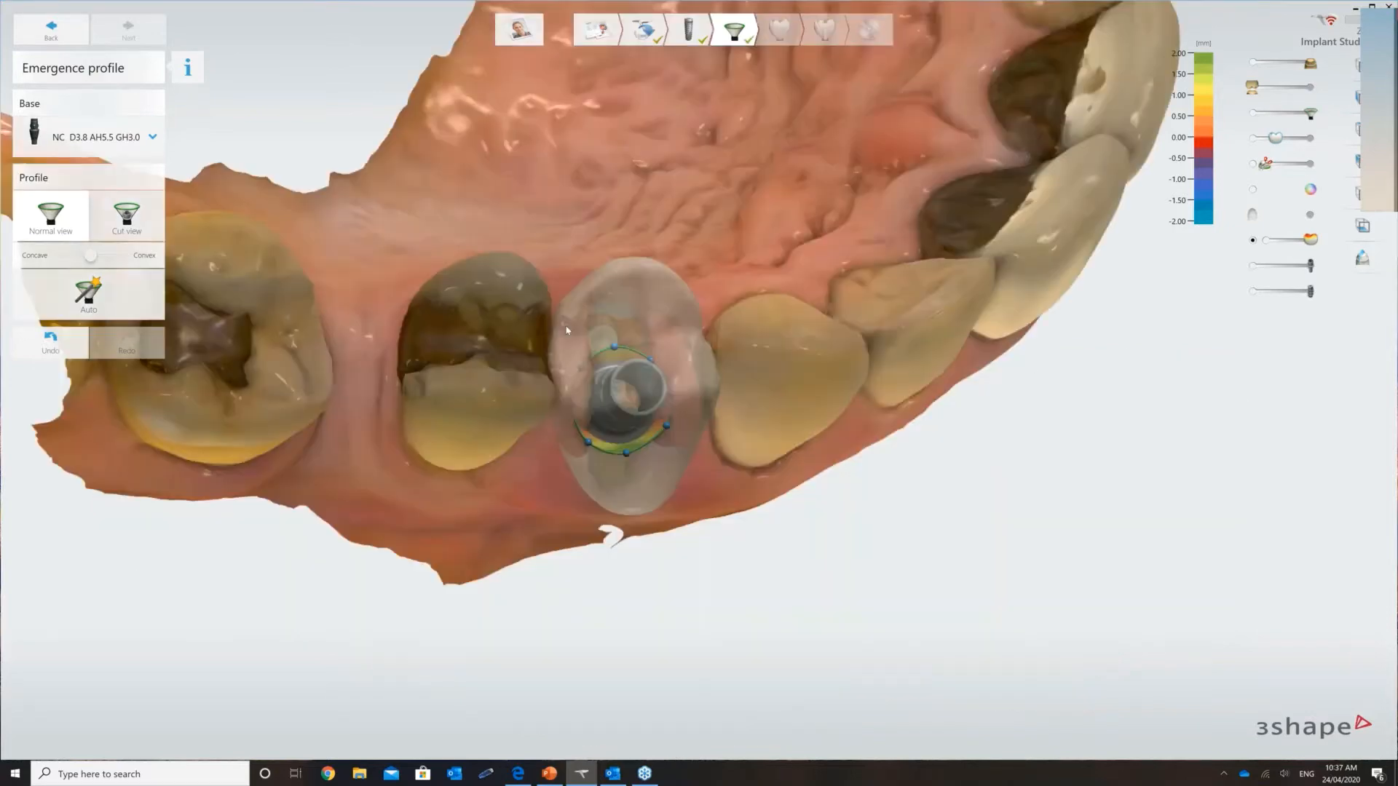
pyautogui.moveTo(618, 352); pyautogui.dragTo(590, 373)
pyautogui.moveTo(658, 467); pyautogui.dragTo(552, 399, button='right')
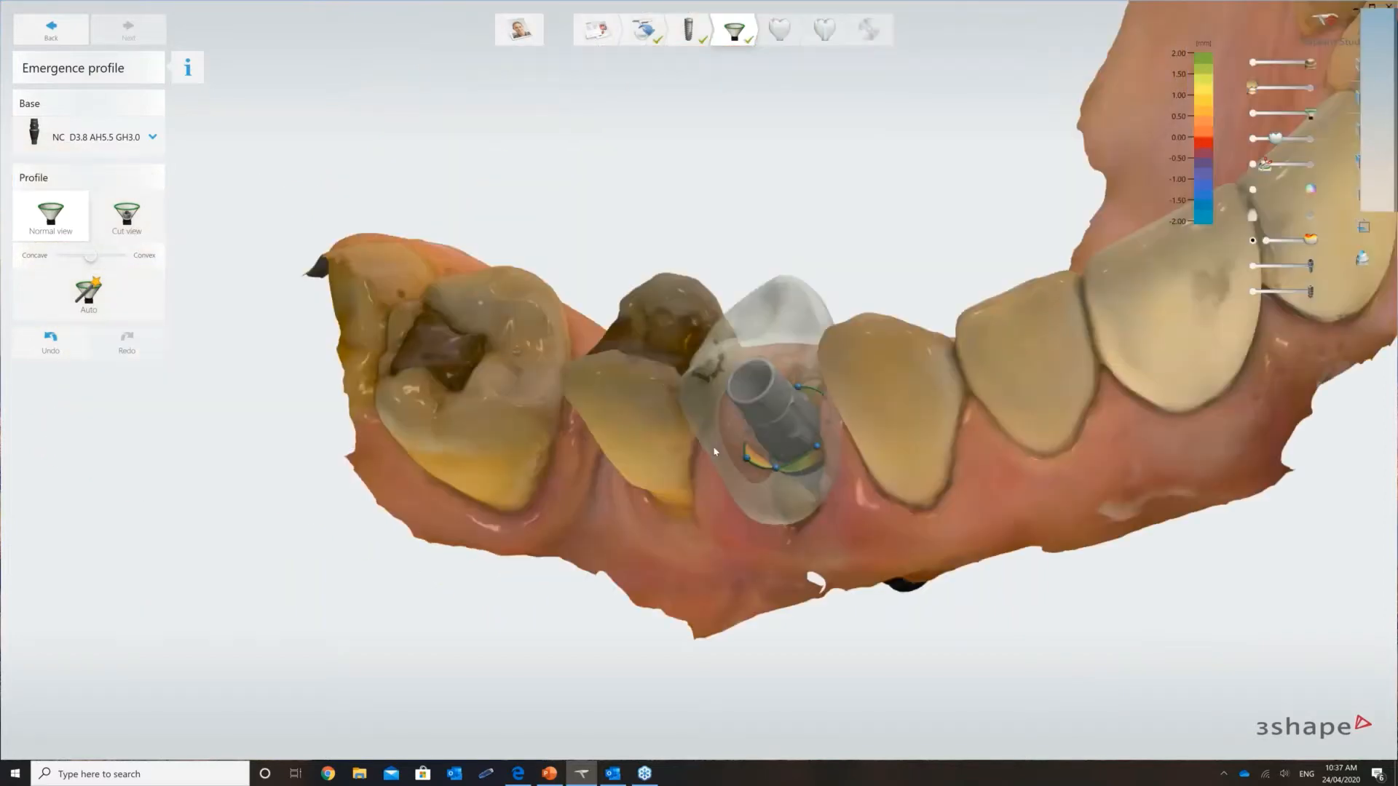
pyautogui.moveTo(714, 452); pyautogui.dragTo(719, 445, button='right')
pyautogui.moveTo(915, 478); pyautogui.dragTo(801, 479, button='right')
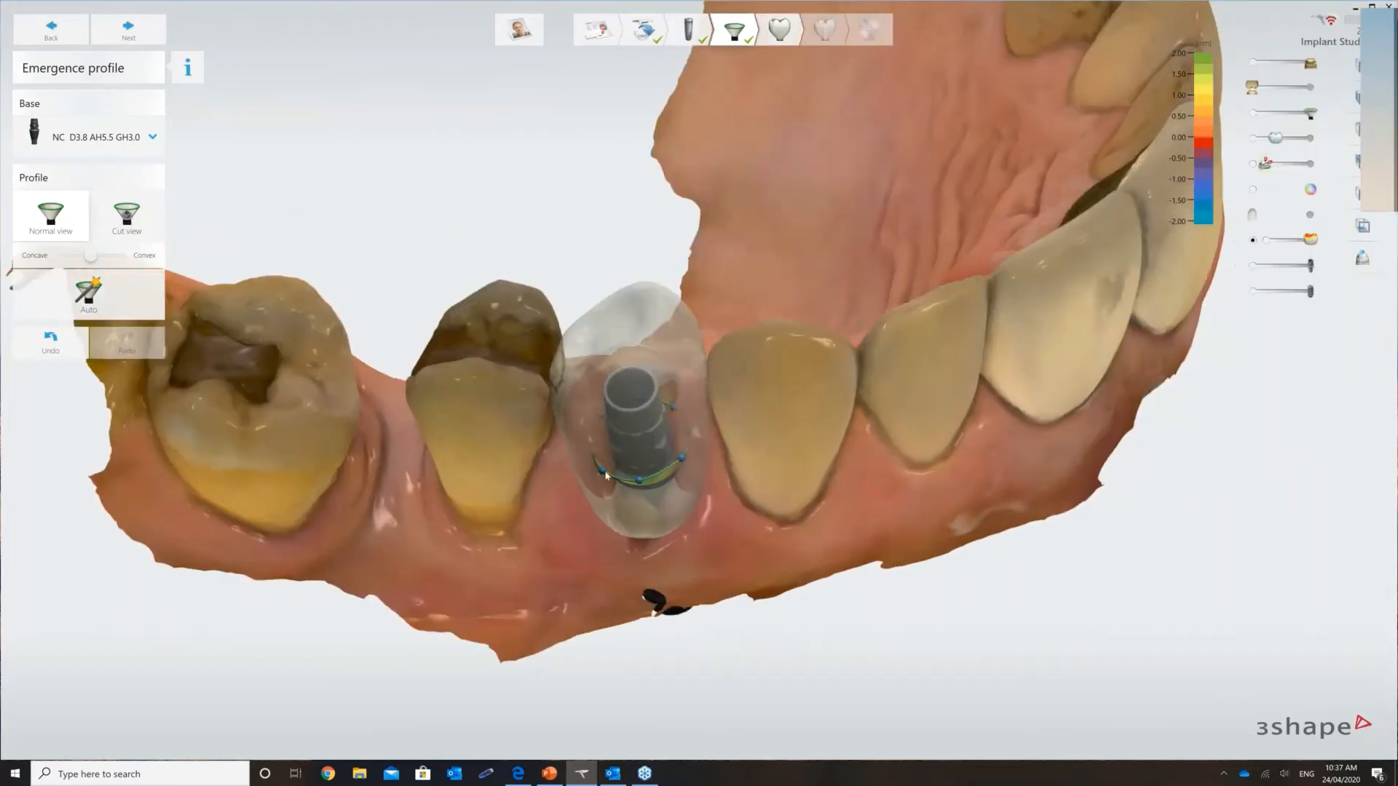
pyautogui.moveTo(613, 474)
pyautogui.moveTo(613, 474); pyautogui.dragTo(611, 474)
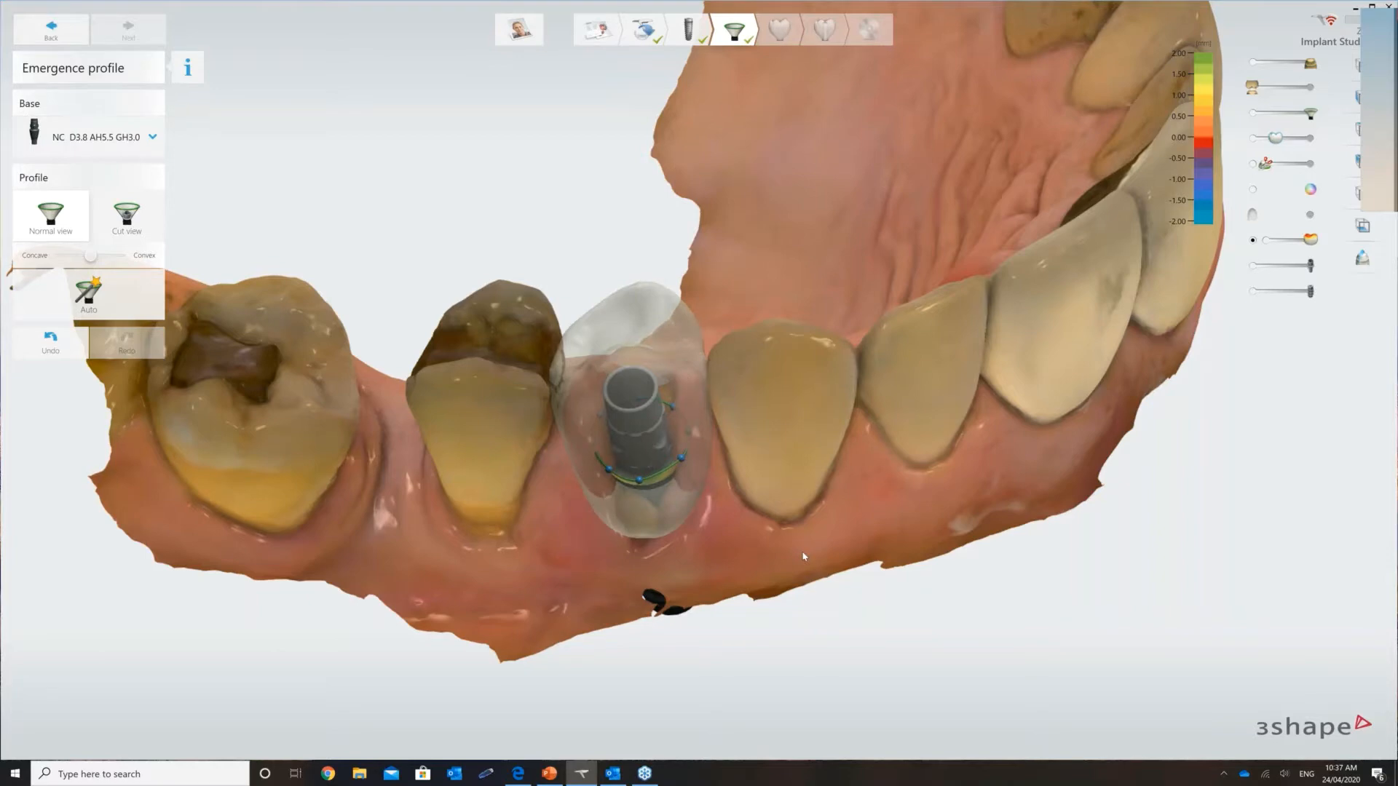
pyautogui.moveTo(690, 466); pyautogui.dragTo(741, 477, button='right')
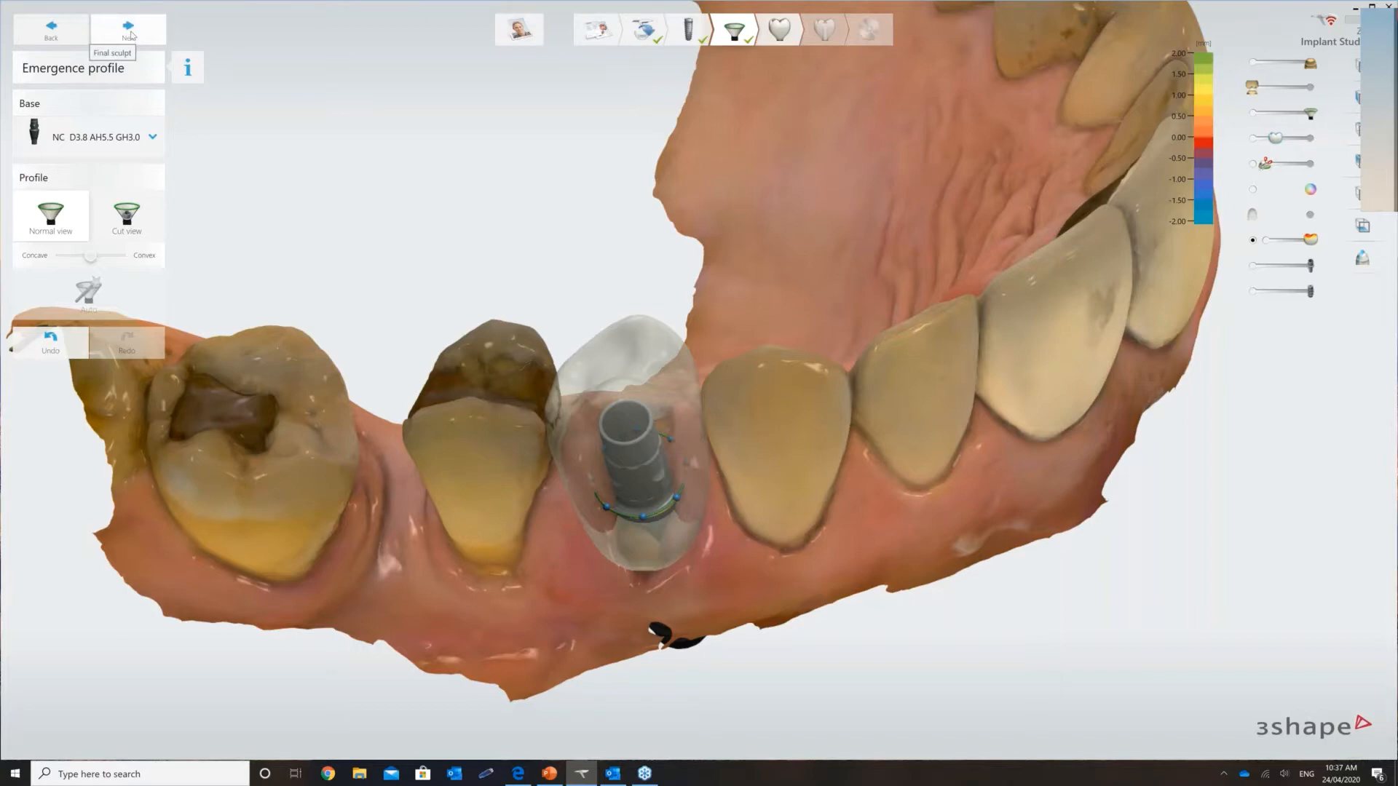
# Proceed to the crown's final sculpt and fade out the distance colour map on its surface.
pyautogui.click(132, 29)
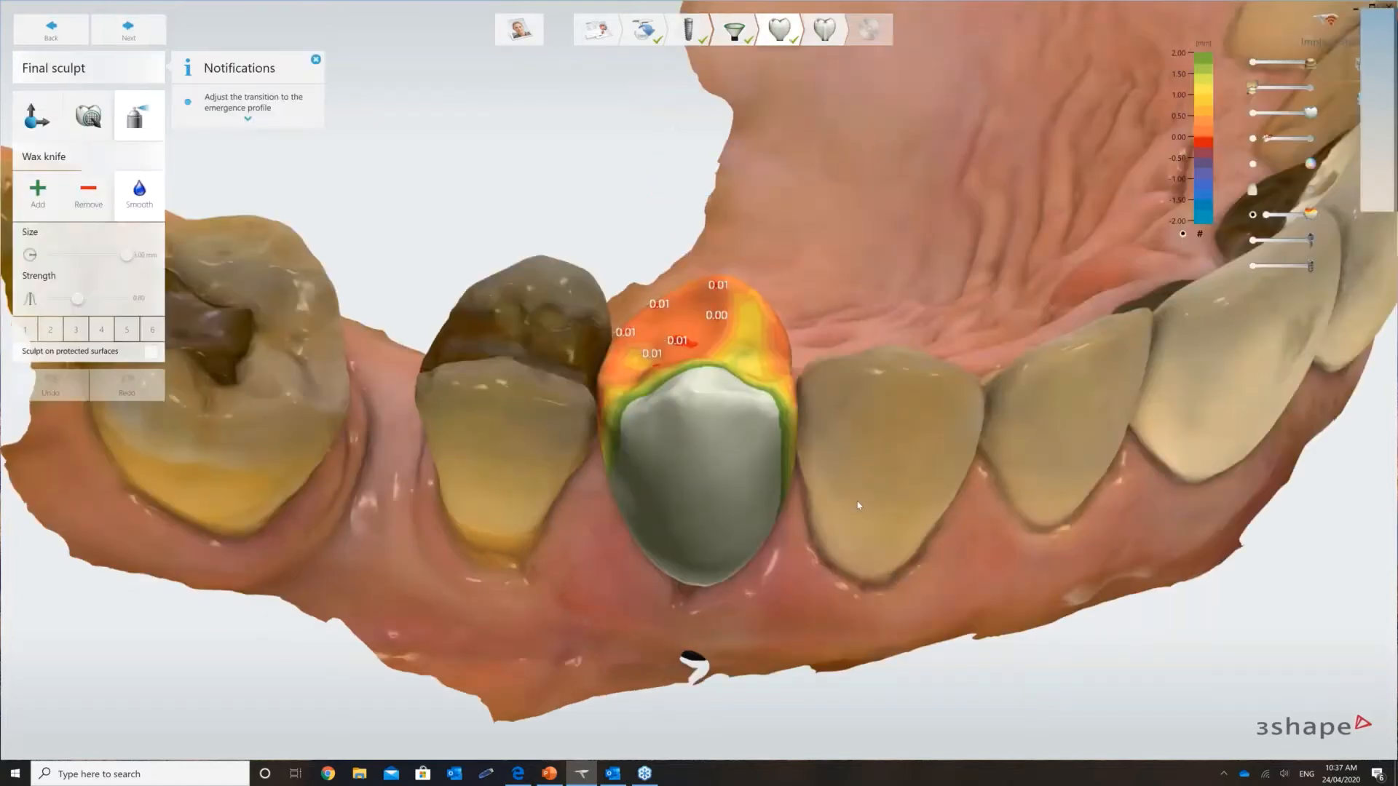
pyautogui.scroll(-1, 858, 505)
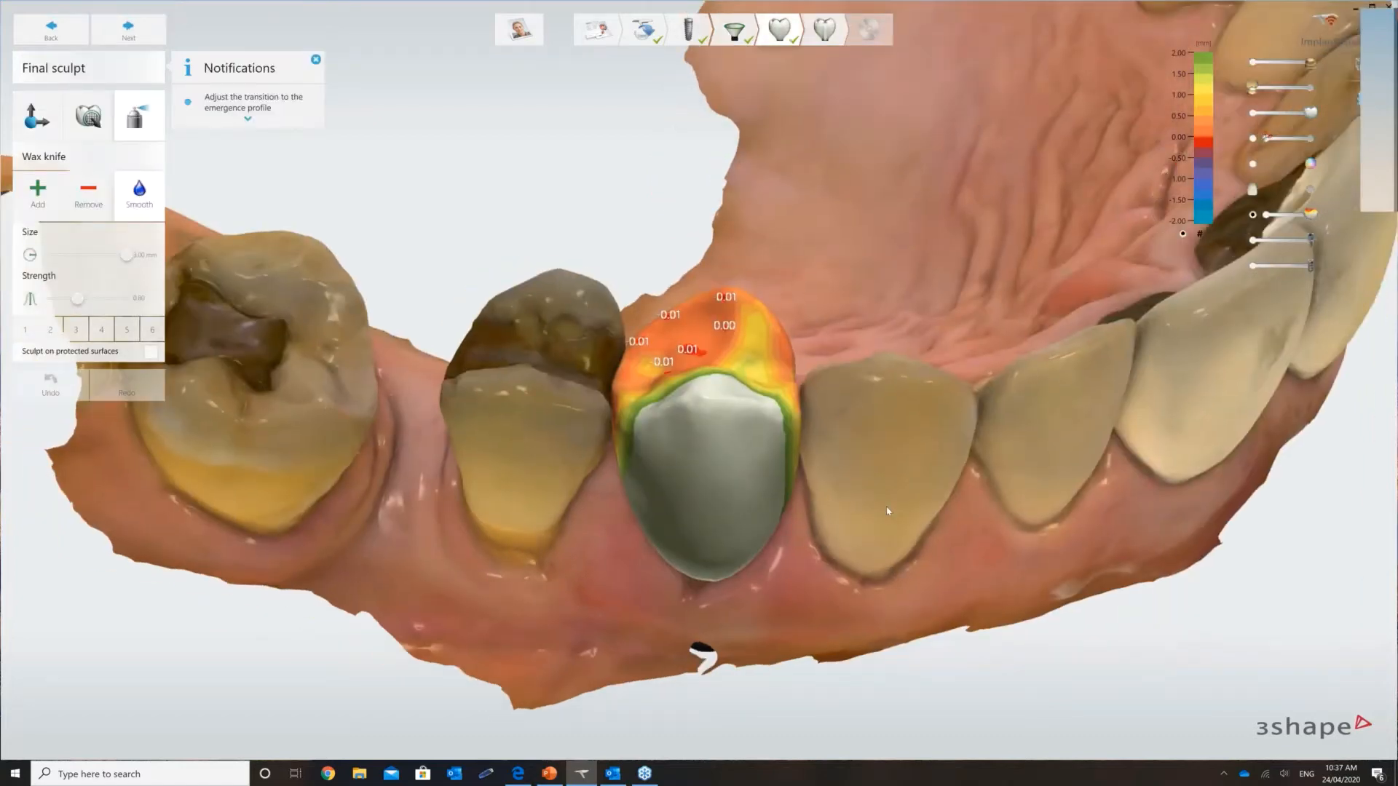
pyautogui.moveTo(888, 511)
pyautogui.mouseDown(button='right')
pyautogui.moveTo(894, 526)
pyautogui.moveTo(894, 449)
pyautogui.moveTo(917, 465)
pyautogui.moveTo(907, 506)
pyautogui.mouseUp(button='right')
pyautogui.click(1267, 215)
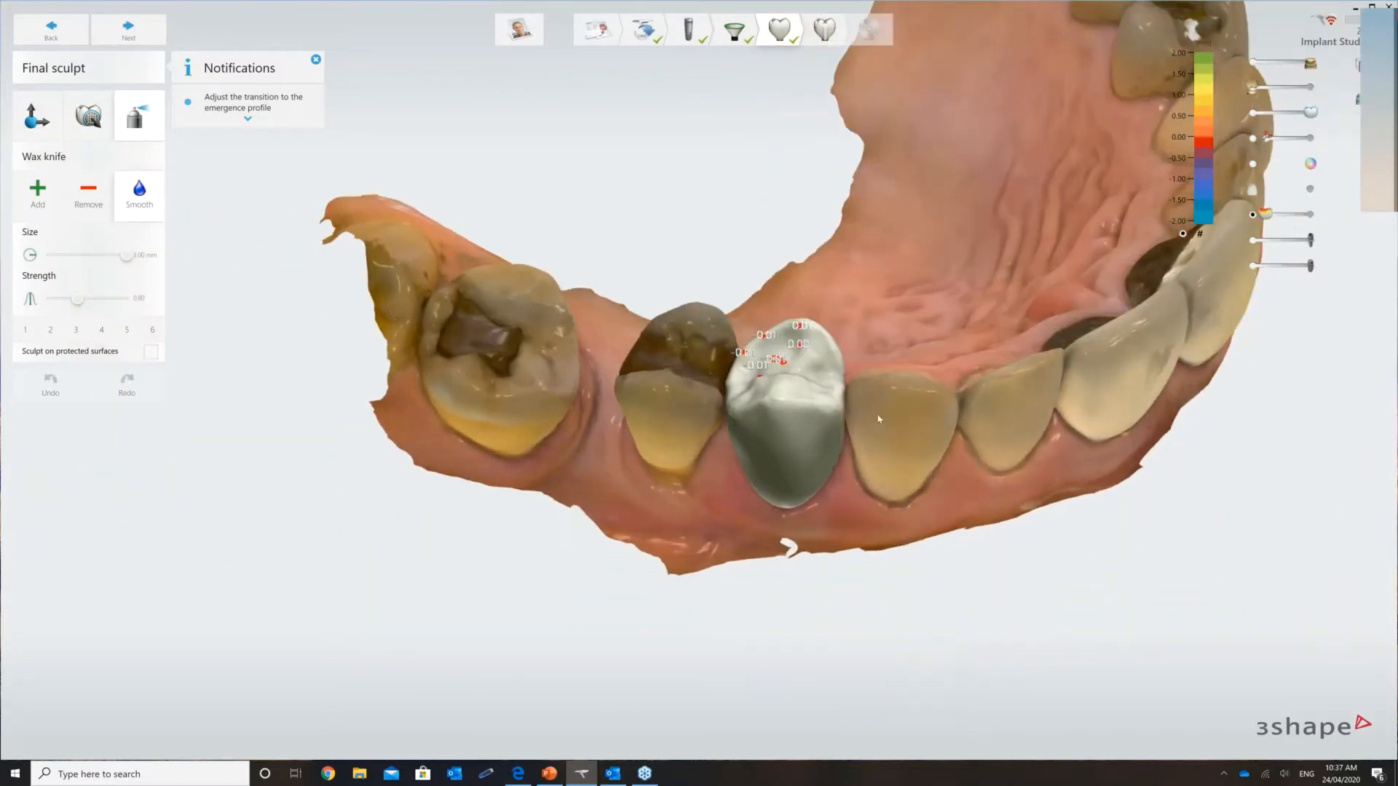
# Fine-tune the crown's tilt from the buccal side and its buccal-palatal position from the occlusal side with the Transform tool.
pyautogui.moveTo(879, 418); pyautogui.dragTo(877, 317, button='right')
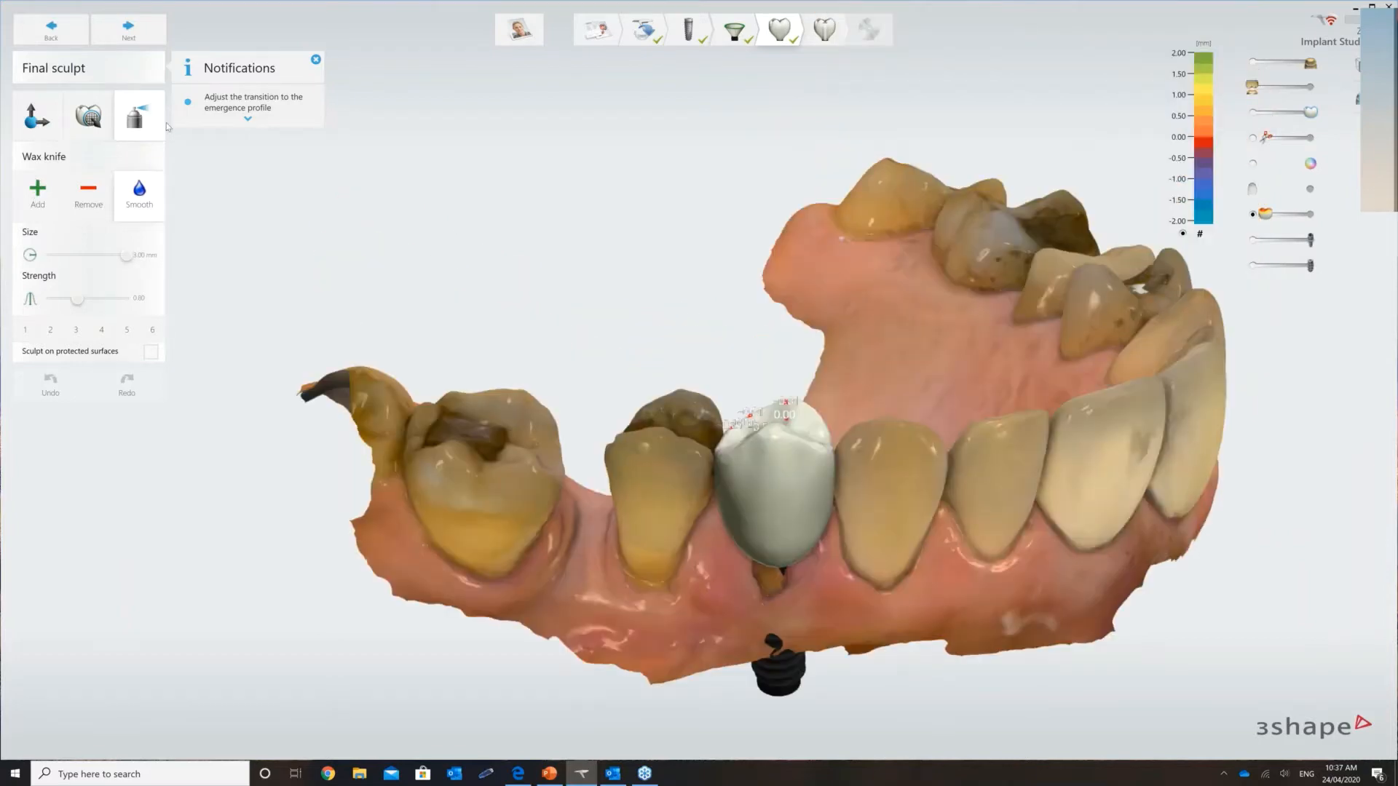
pyautogui.click(42, 124)
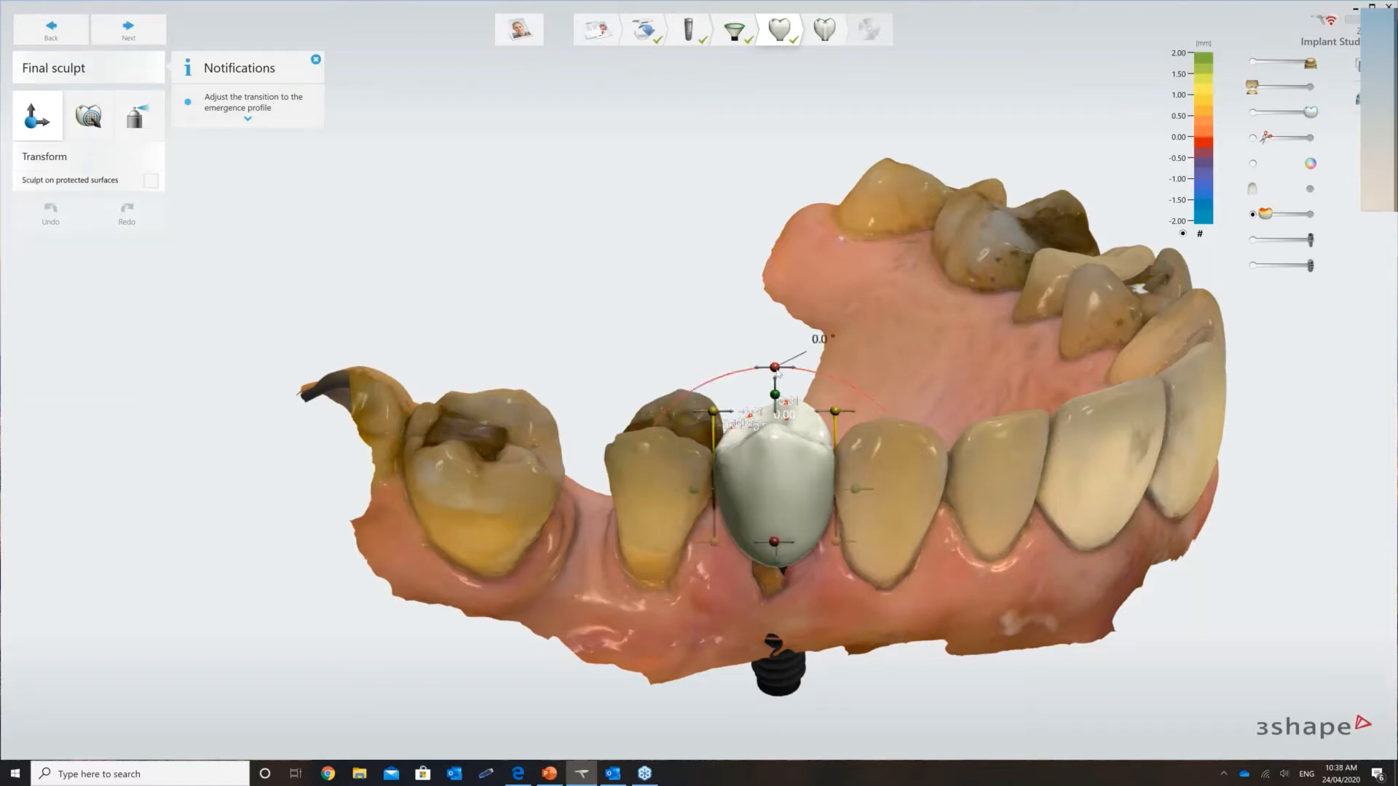
pyautogui.moveTo(776, 370); pyautogui.dragTo(772, 370)
pyautogui.moveTo(992, 604); pyautogui.dragTo(889, 732, button='right')
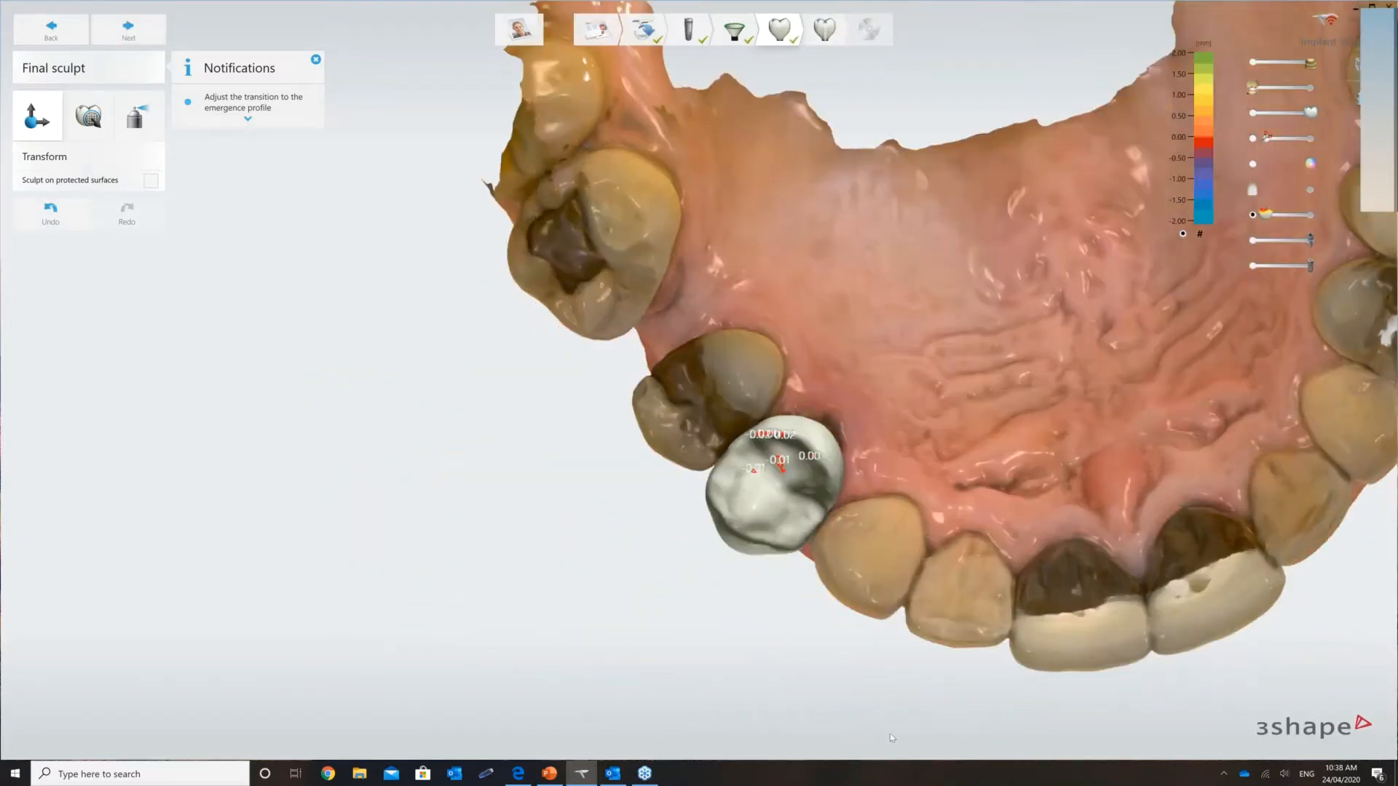
pyautogui.moveTo(568, 444); pyautogui.dragTo(441, 435, button='right')
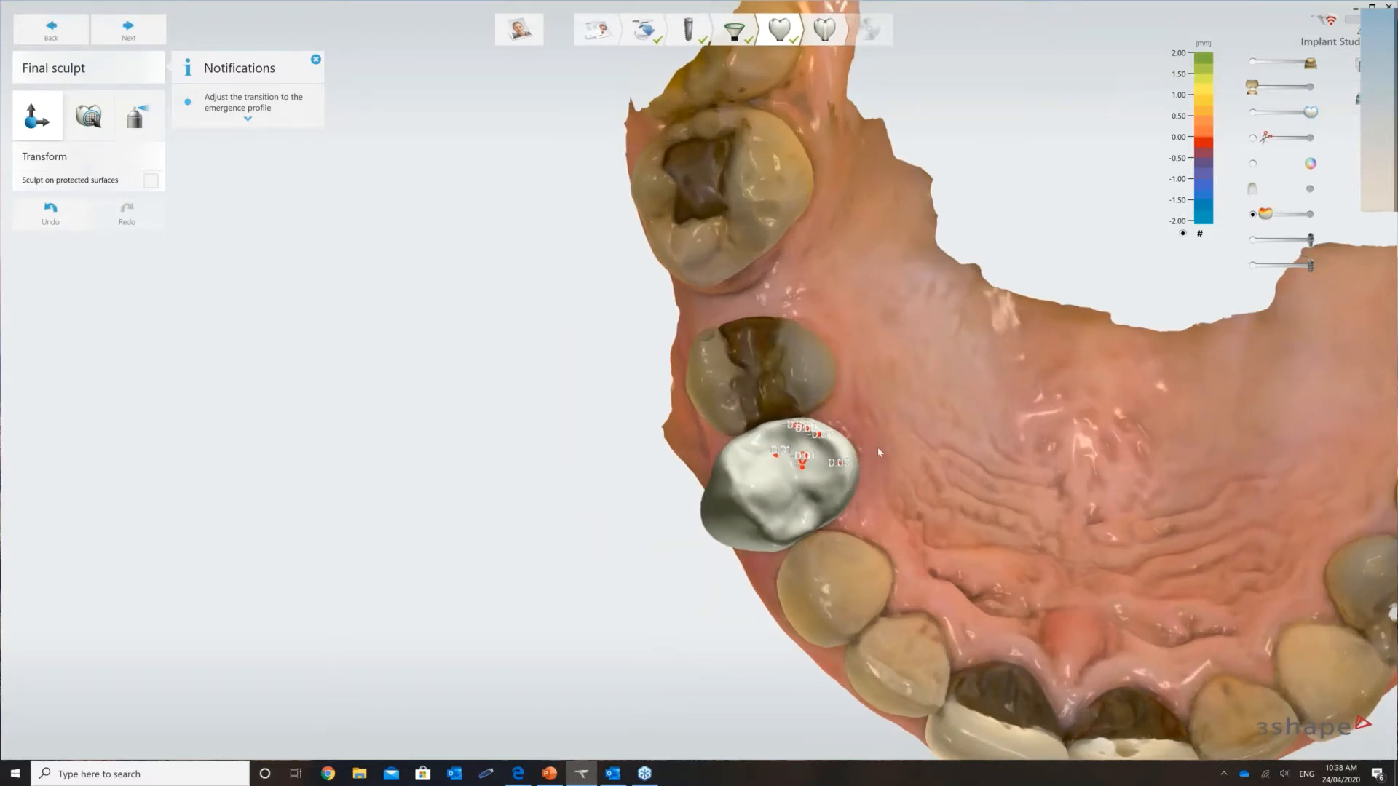
pyautogui.click(873, 446)
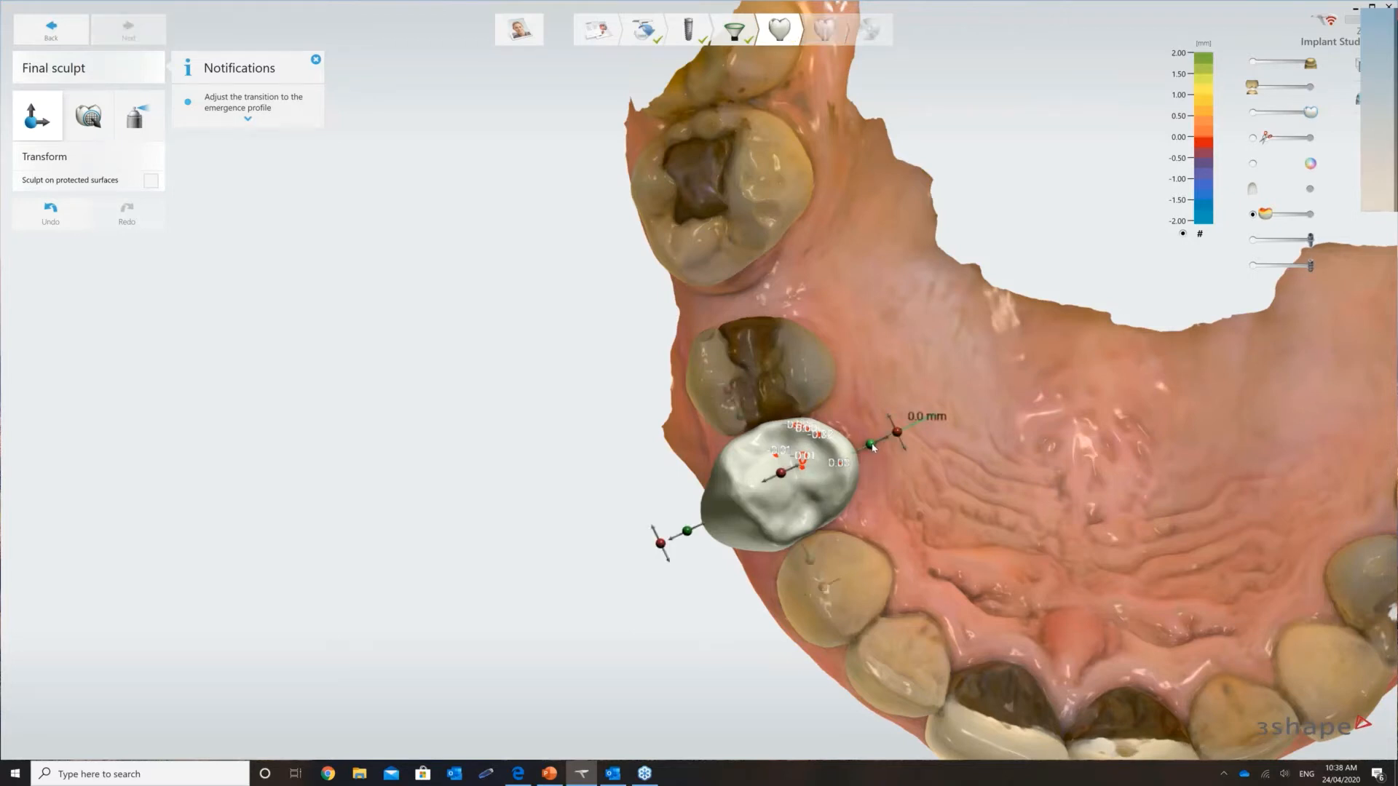
pyautogui.moveTo(872, 444); pyautogui.dragTo(872, 443)
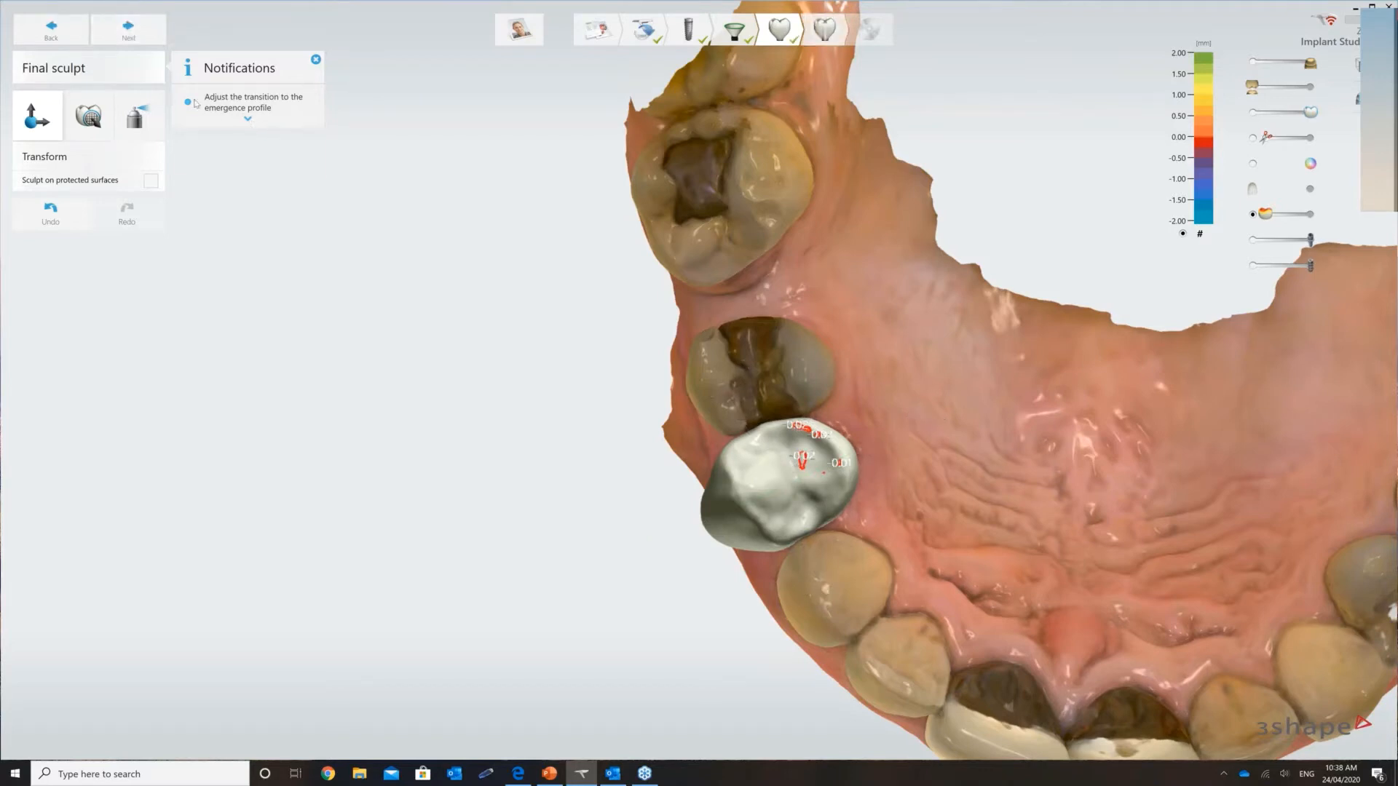
# Proceed to the crown's screw hole, accept the bite registration warning for tooth 24, and inspect the hole from the occlusal side.
pyautogui.click(132, 38)
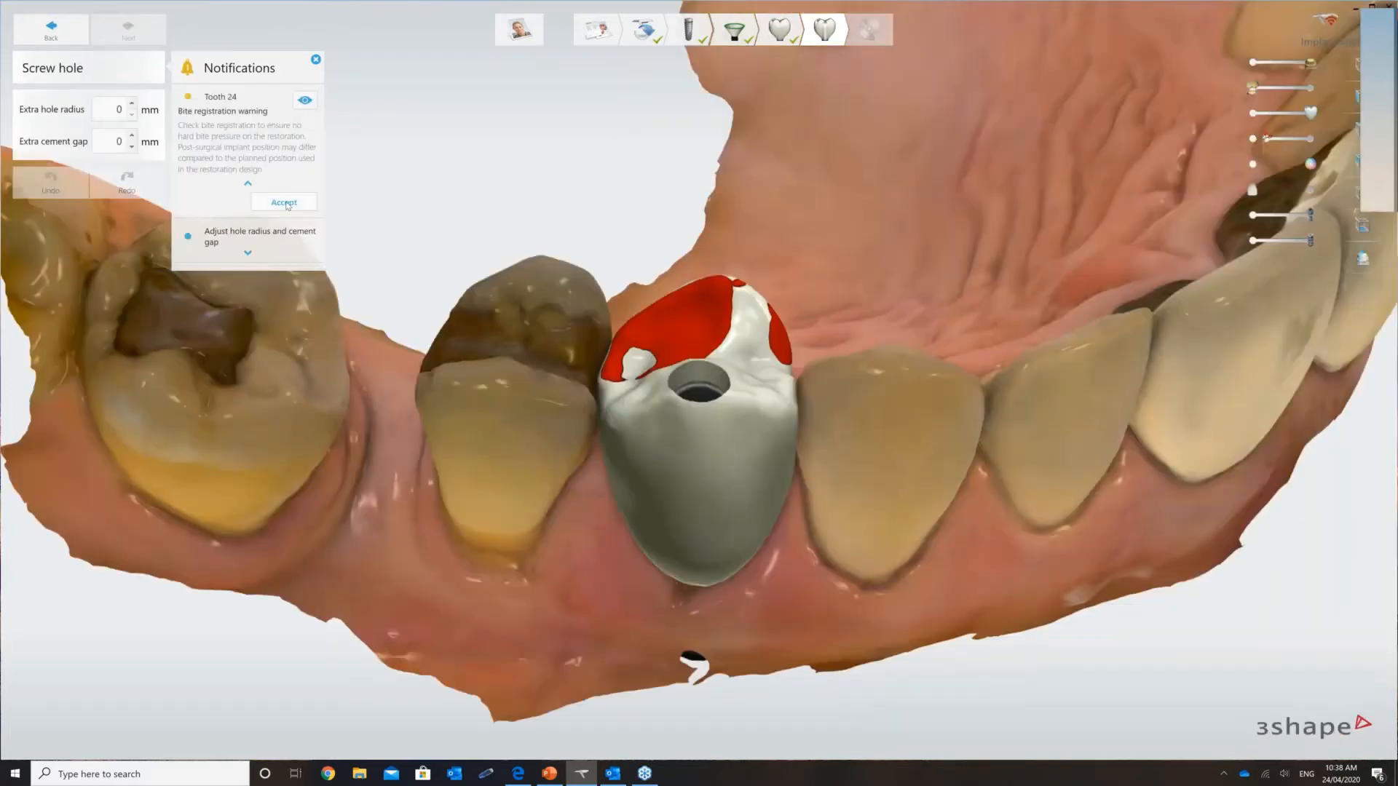
pyautogui.click(284, 202)
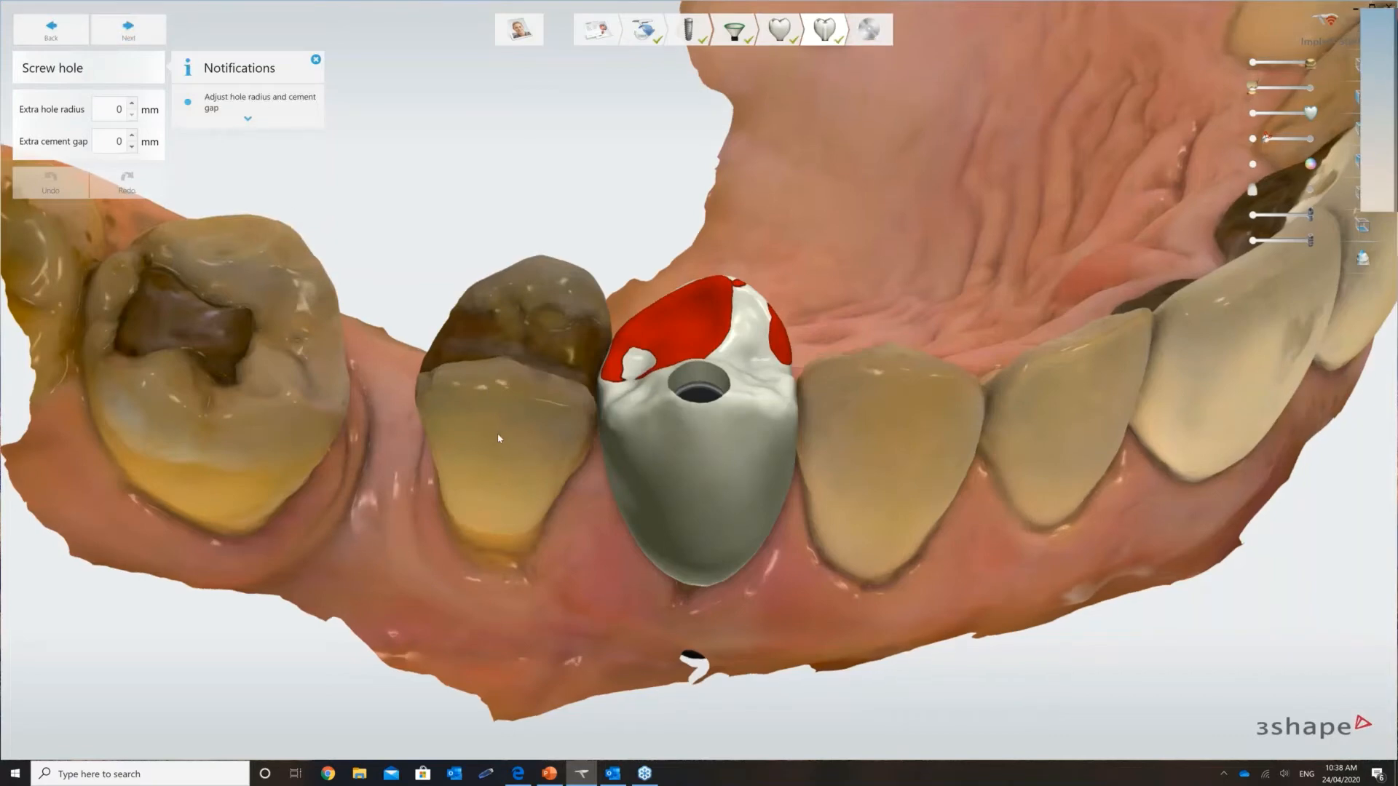
pyautogui.moveTo(499, 438); pyautogui.dragTo(1098, 476, button='right')
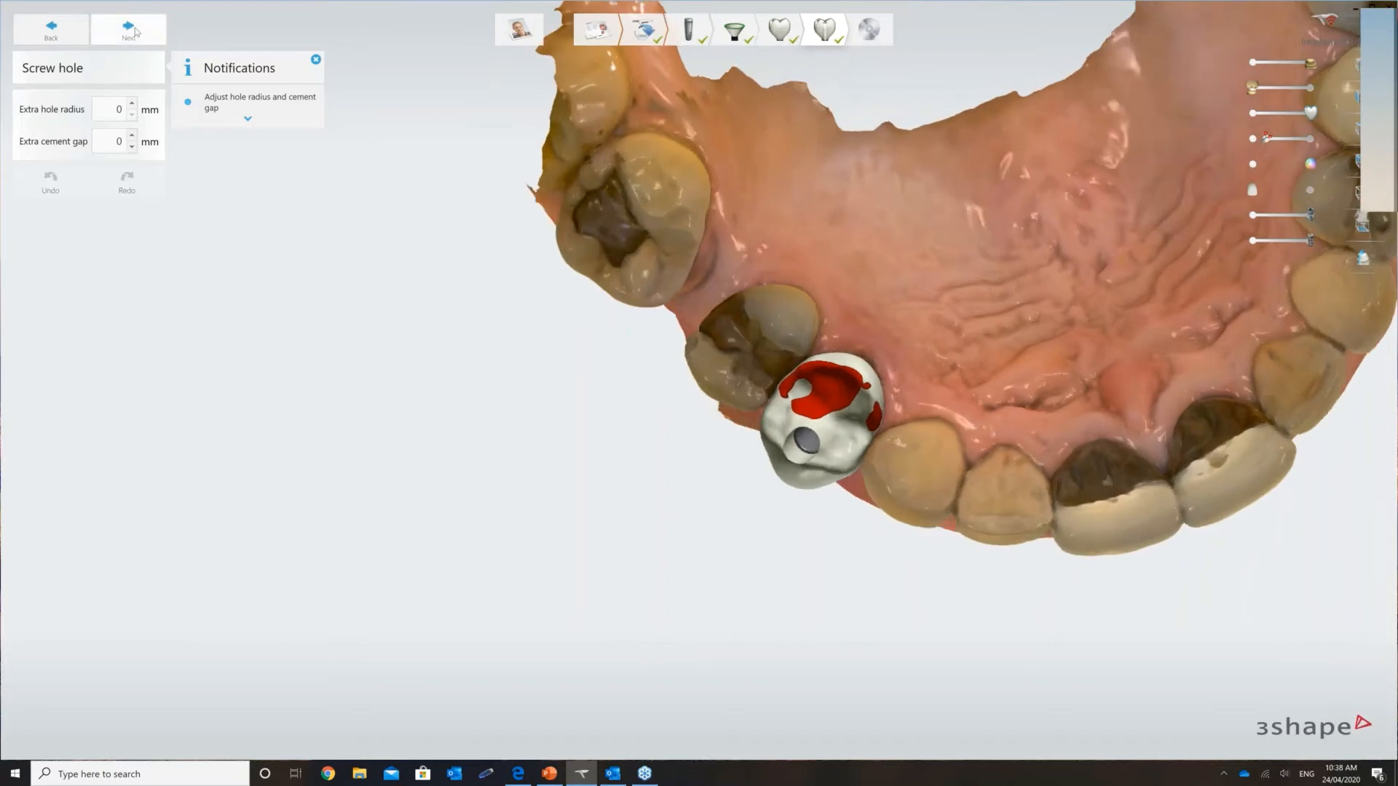
# Save the completed design with CAM output oriented at the origin enabled, and open its output folder.
pyautogui.click(136, 32)
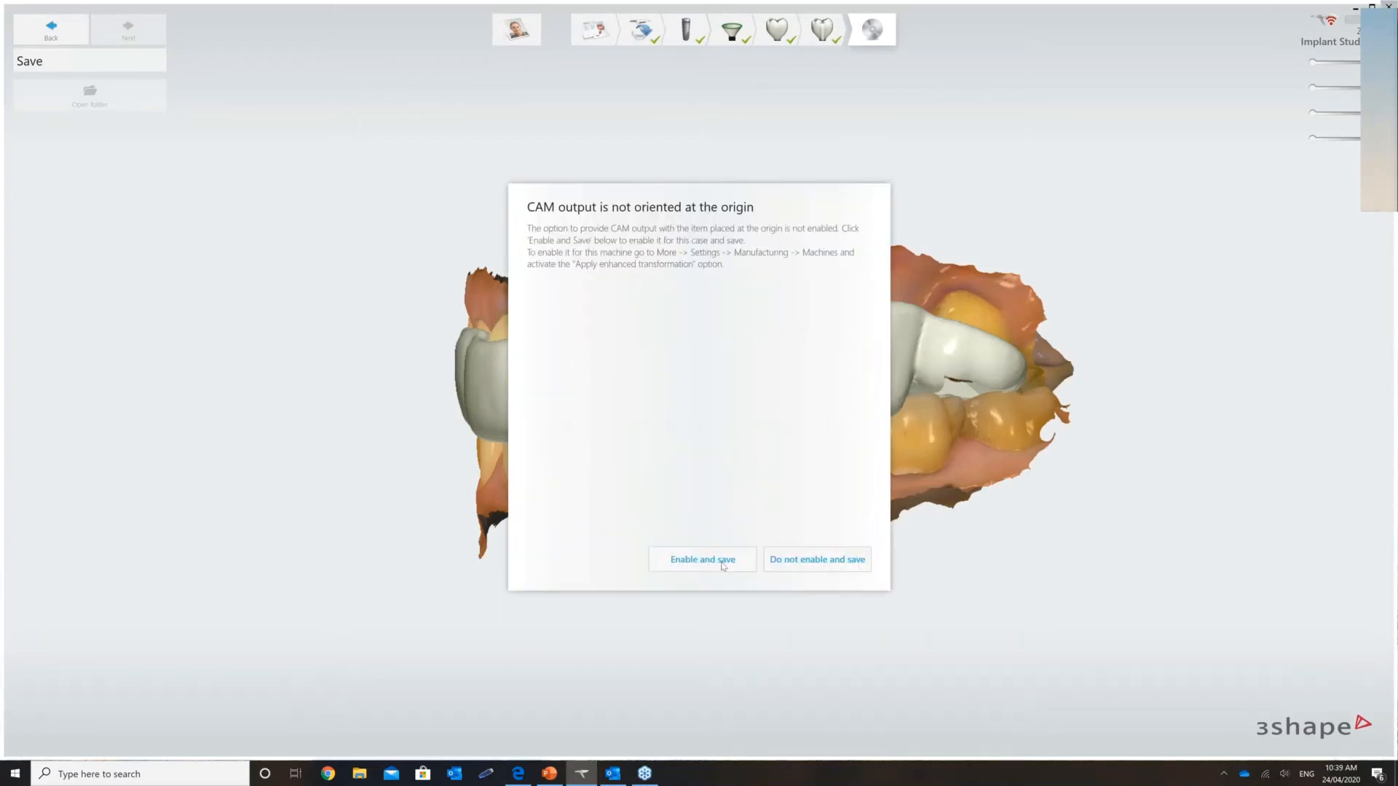
pyautogui.click(721, 564)
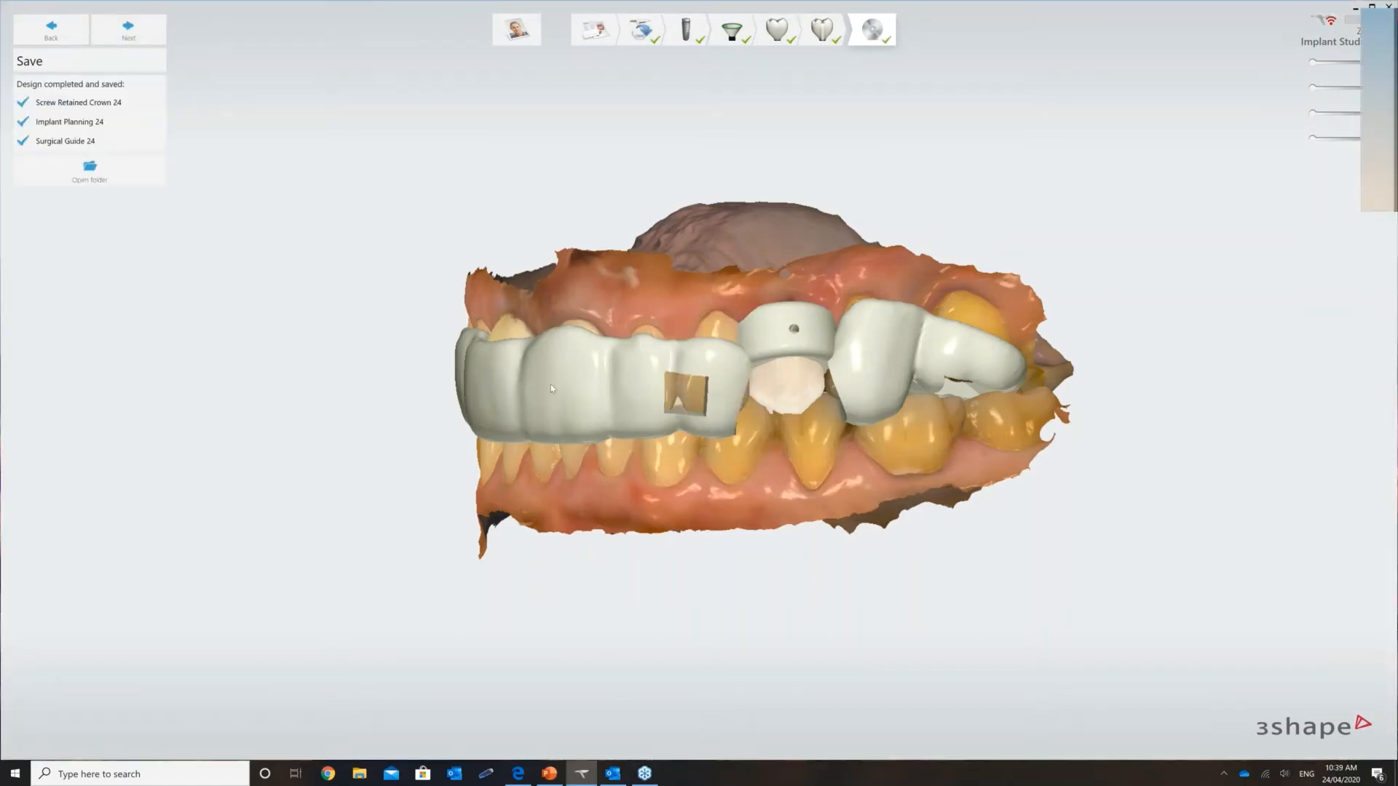
pyautogui.moveTo(551, 384); pyautogui.dragTo(57, 182, button='right')
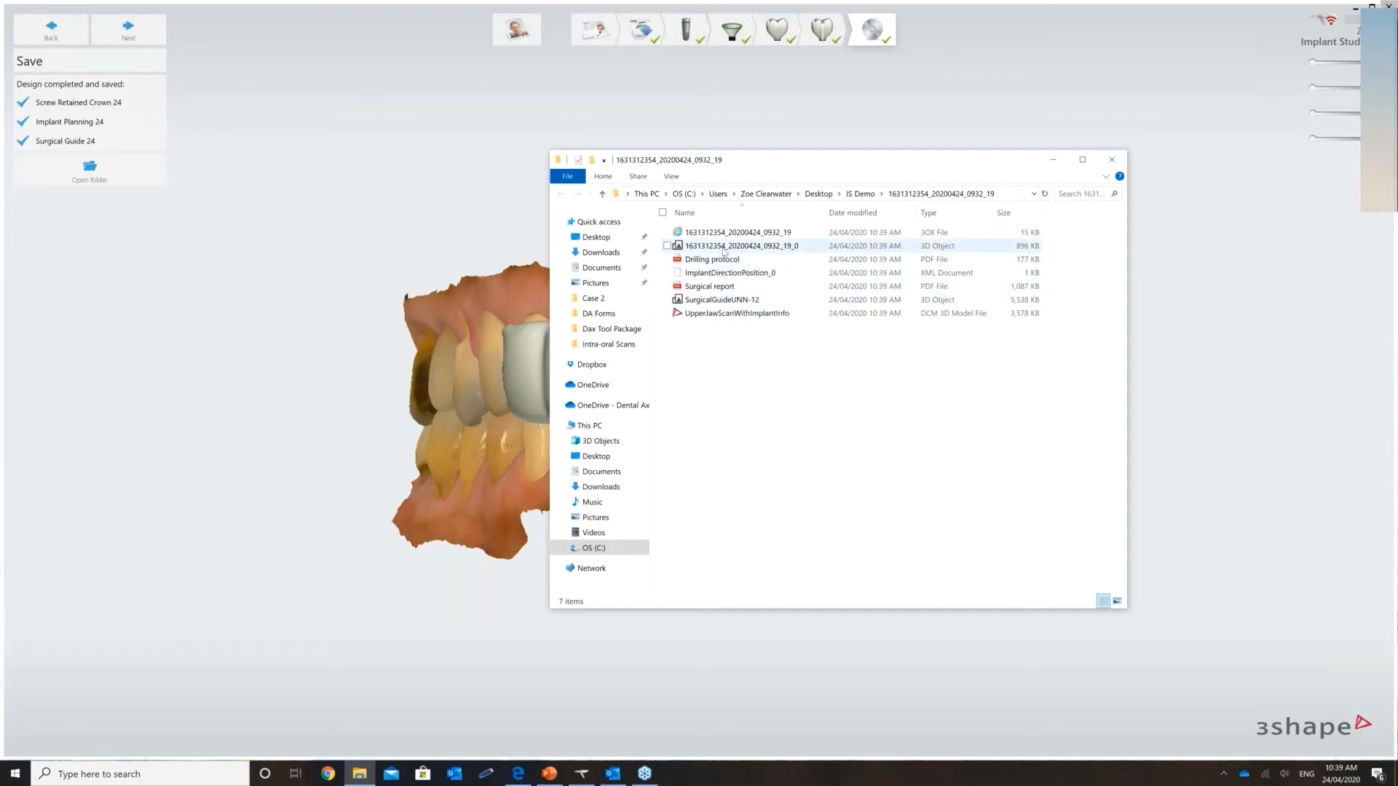
# Preview the exported crown's 3D file in Print 3D, and close both the preview and the output folder.
pyautogui.click(723, 248)
pyautogui.doubleClick(724, 249)
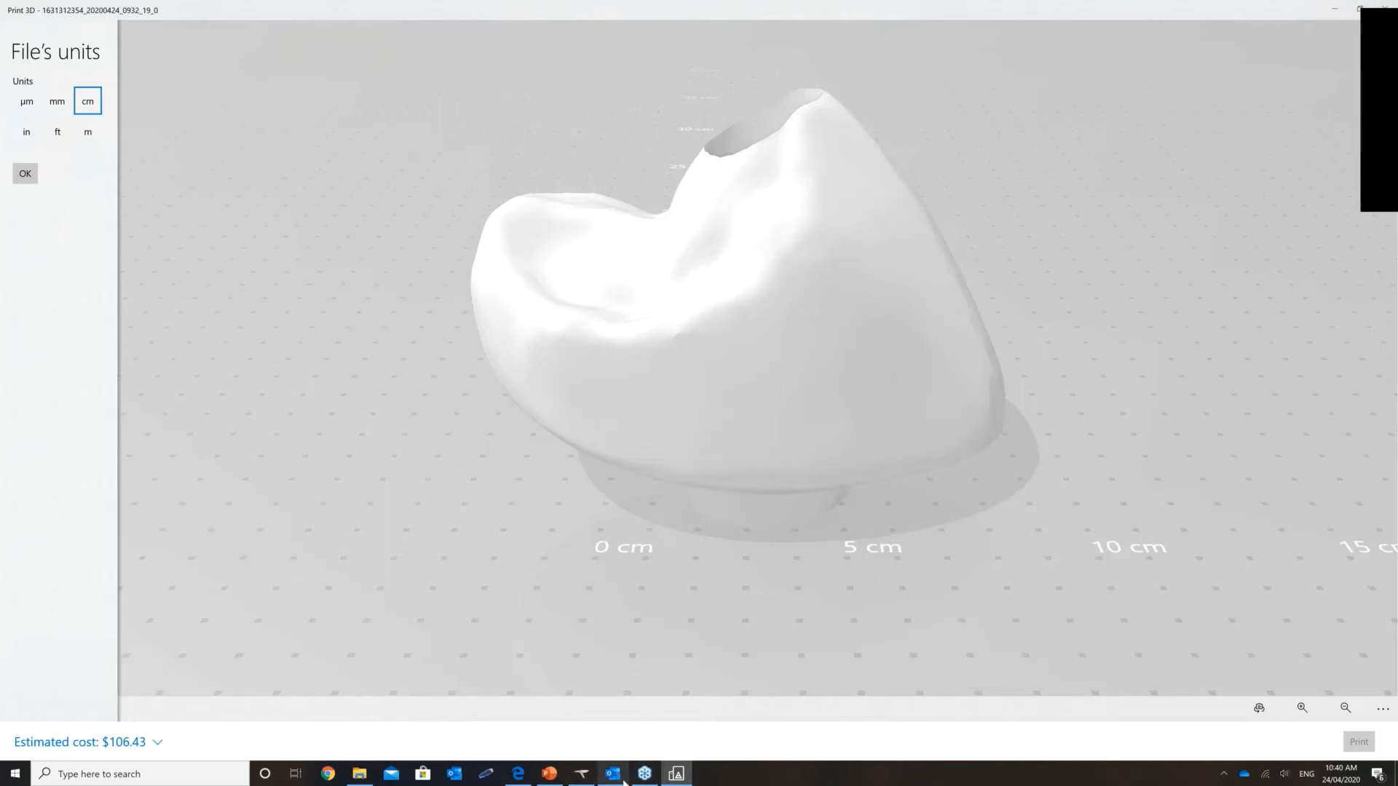
pyautogui.click(1393, 18)
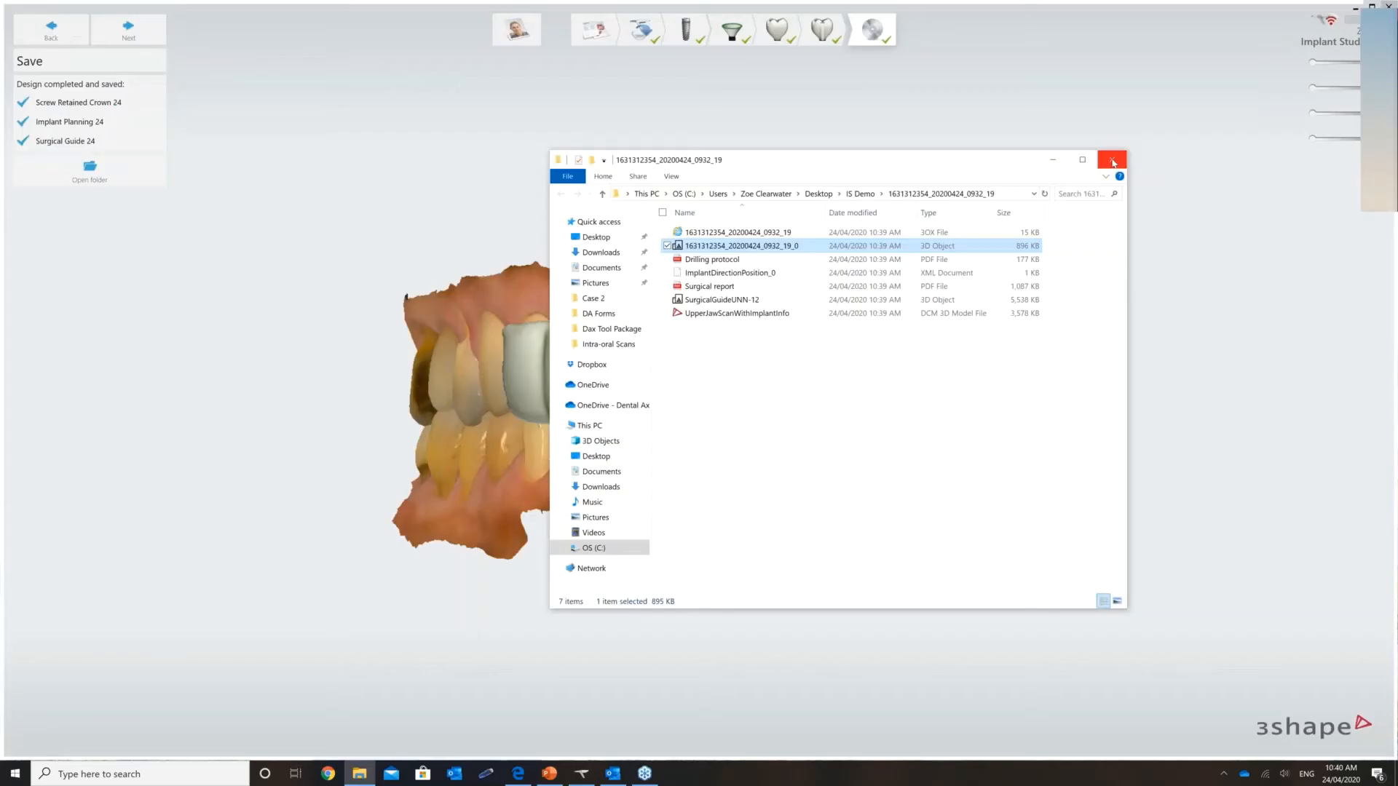
pyautogui.click(1112, 161)
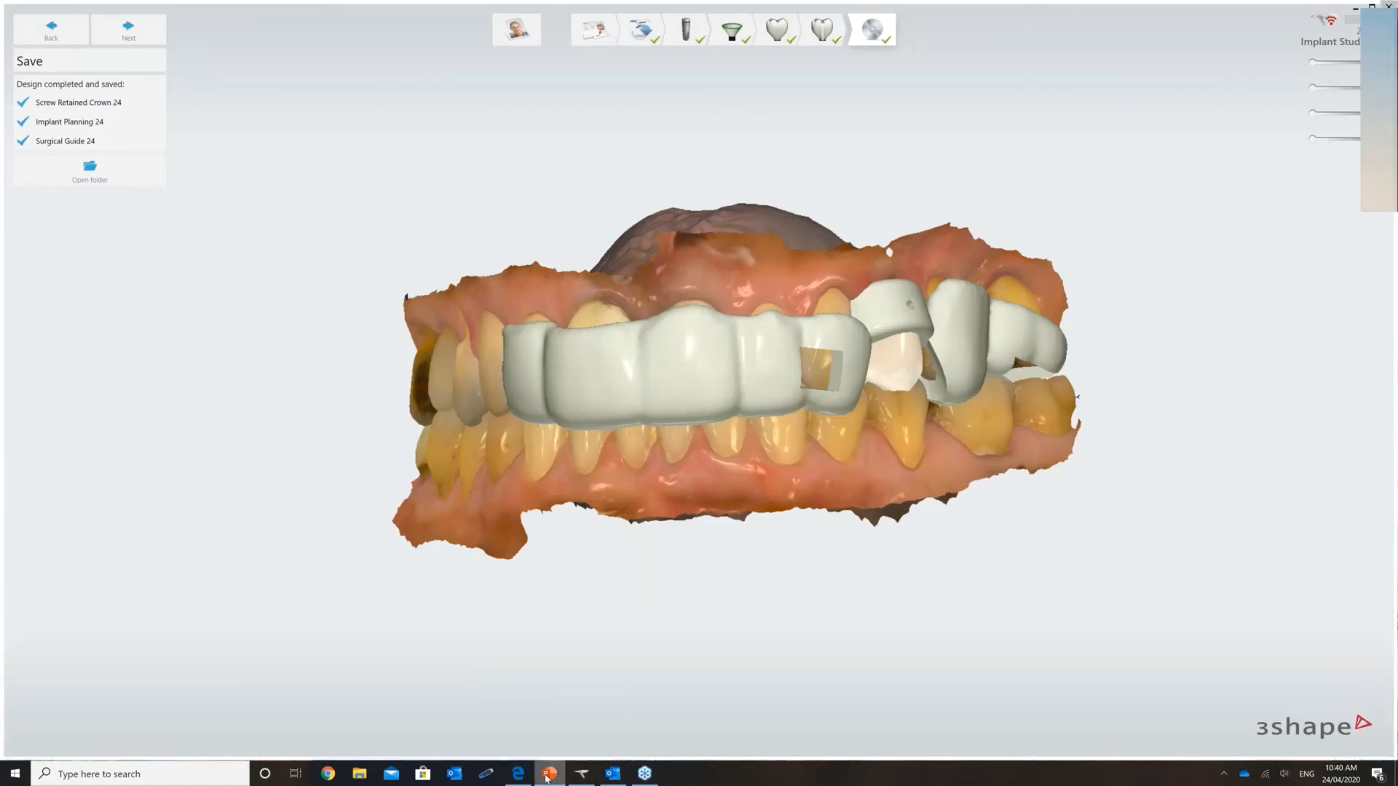
# Switch to PowerPoint and present from the "In-house lab workflow" slide, advancing to the newsletter and social media slide.
pyautogui.click(548, 776)
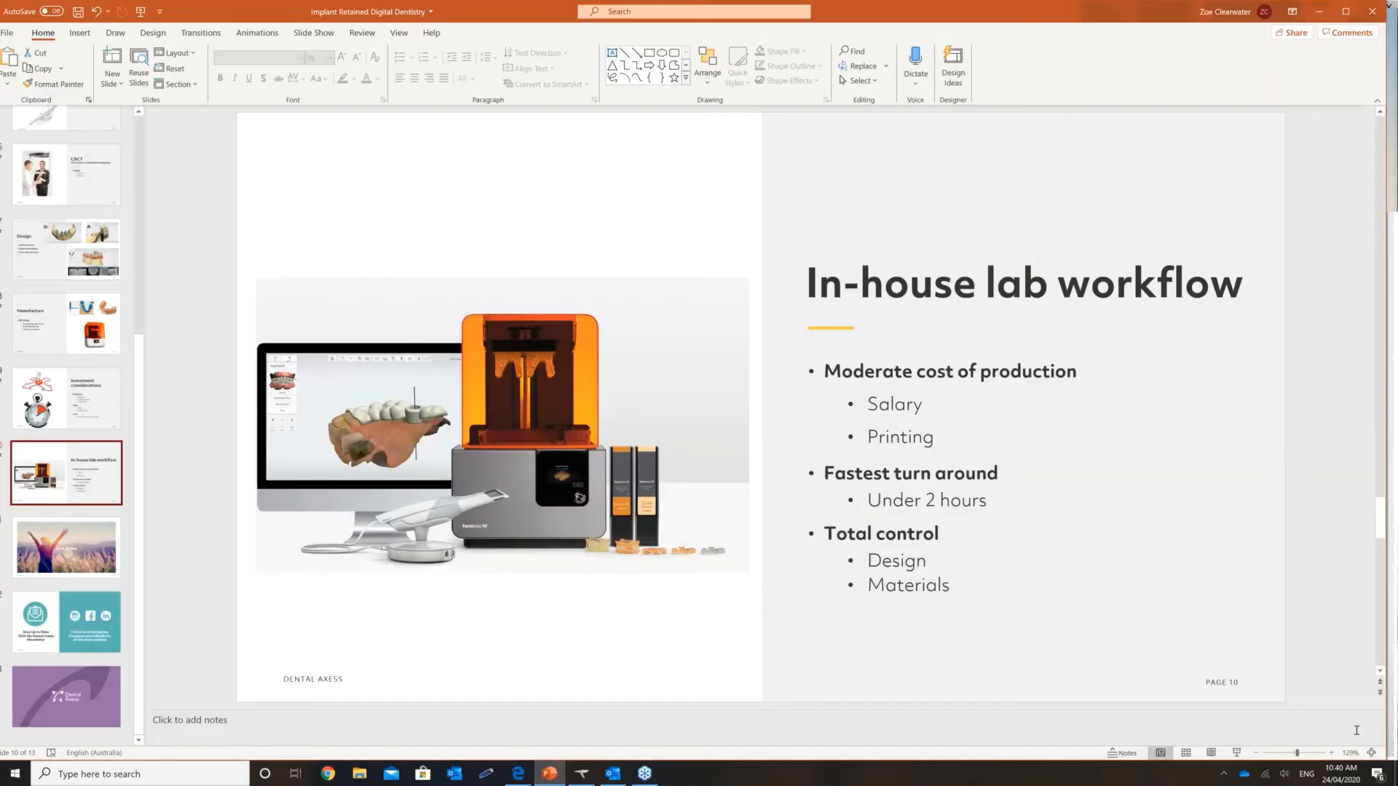
pyautogui.click(1237, 754)
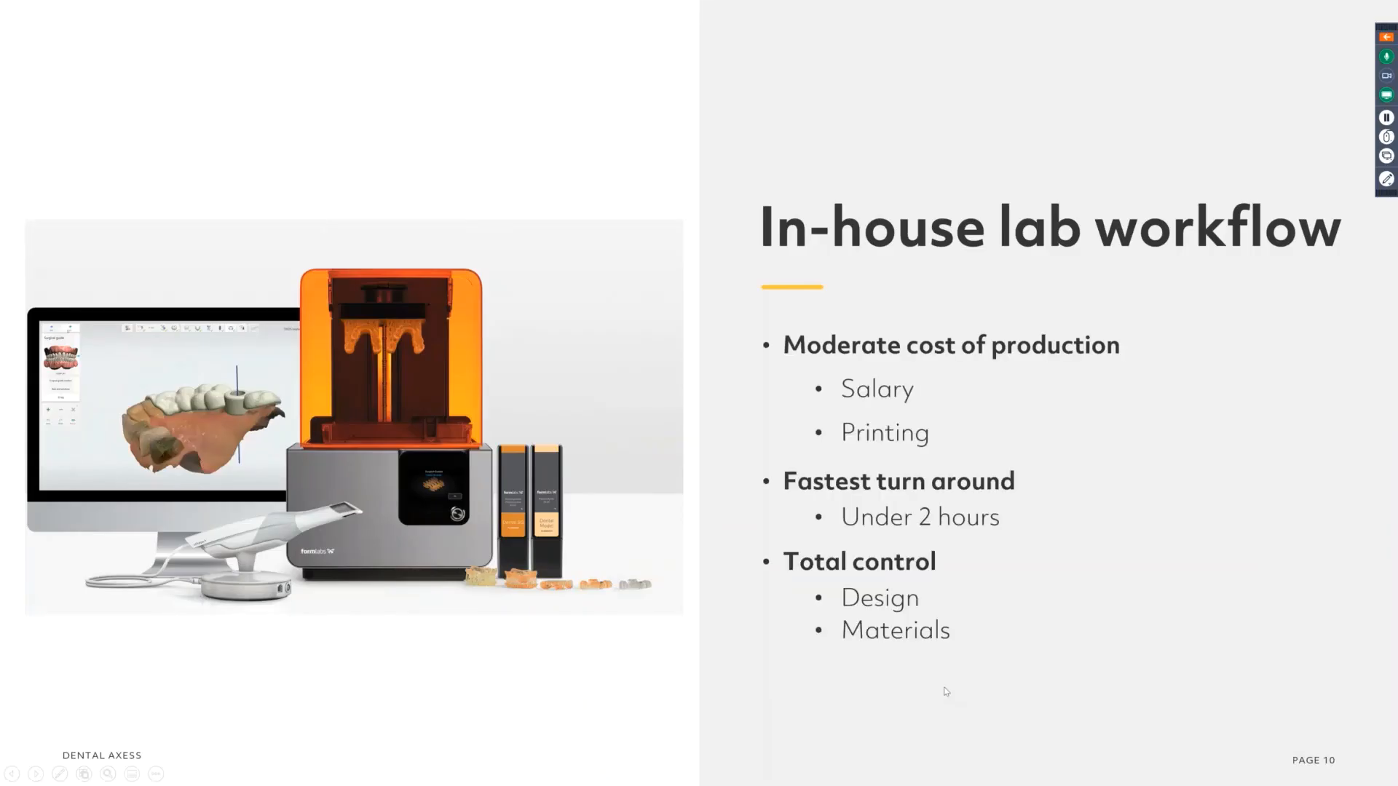
pyautogui.click(946, 691)
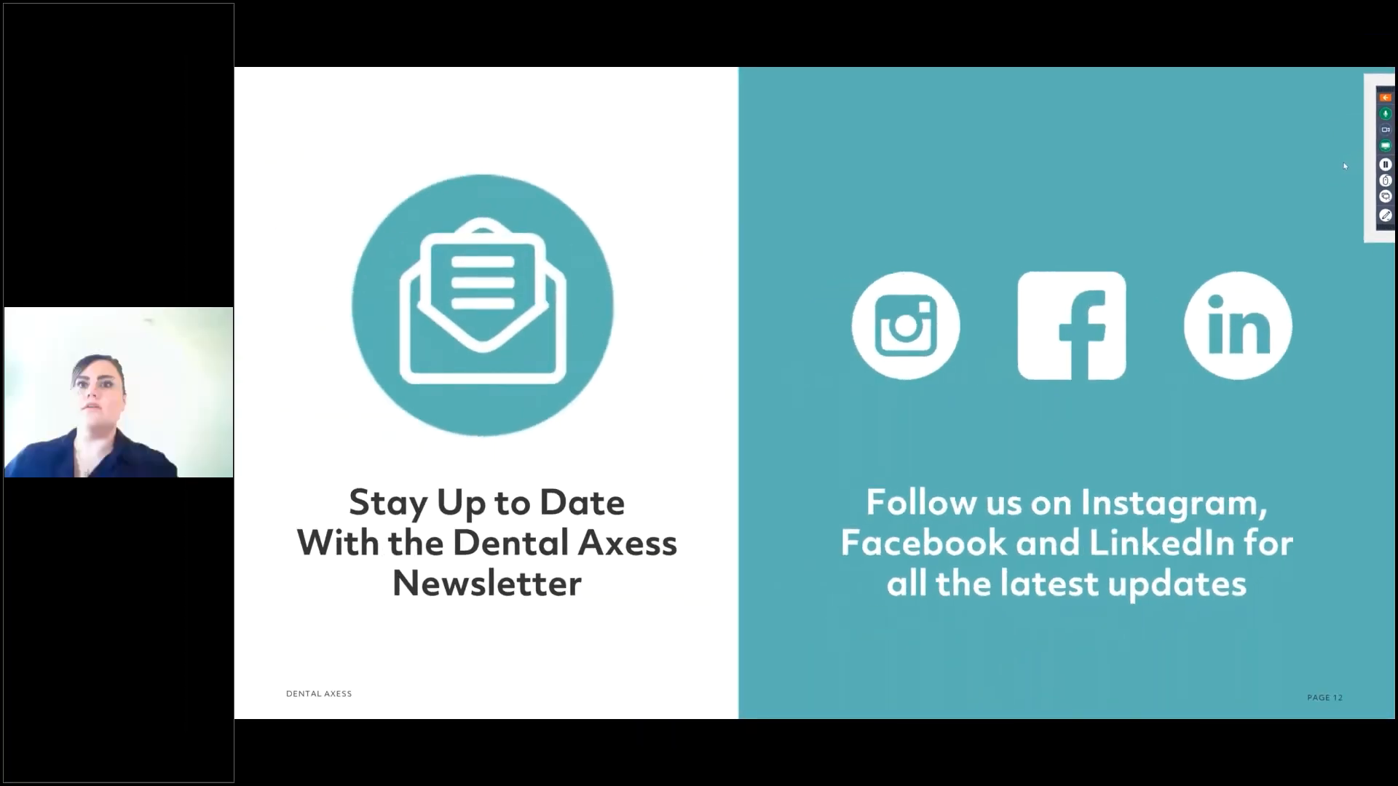
pyautogui.click(1116, 102)
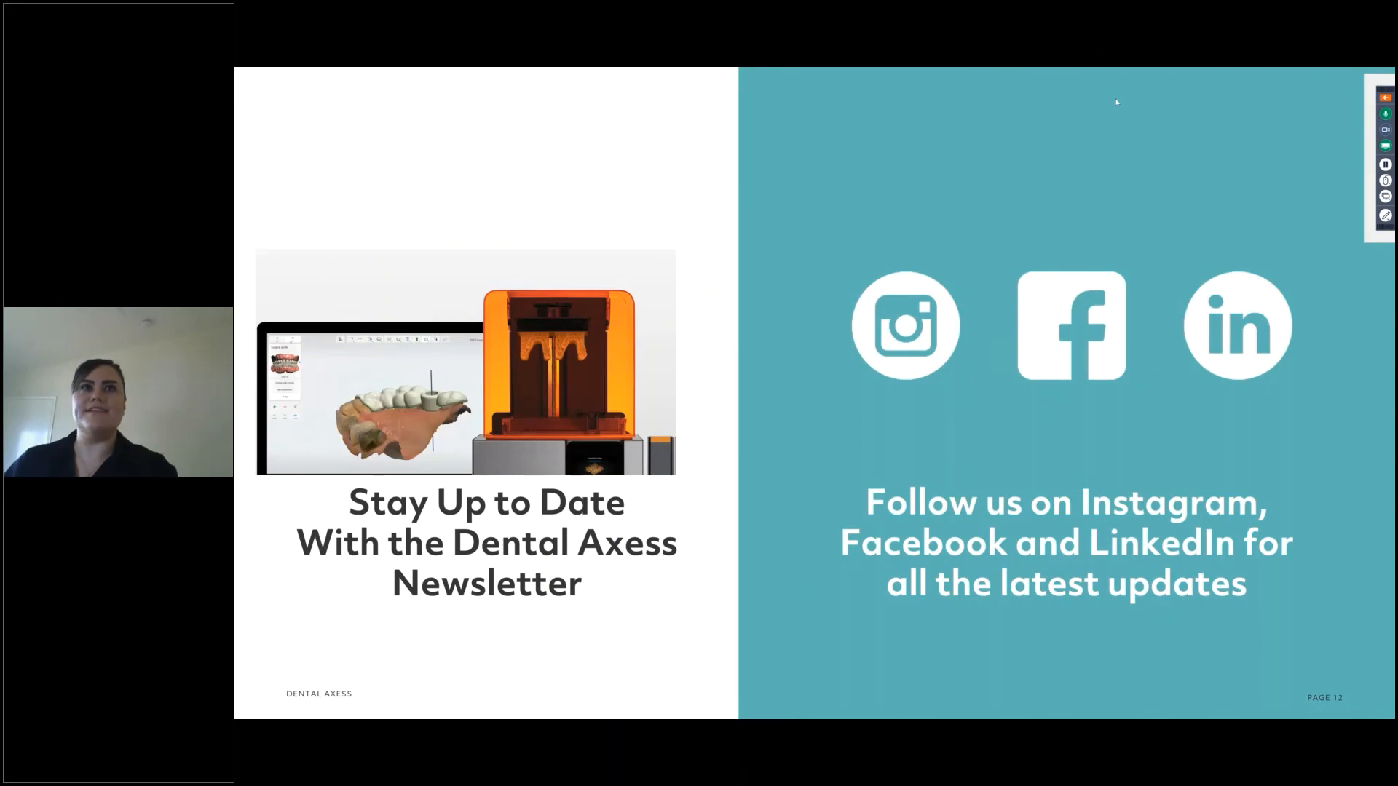